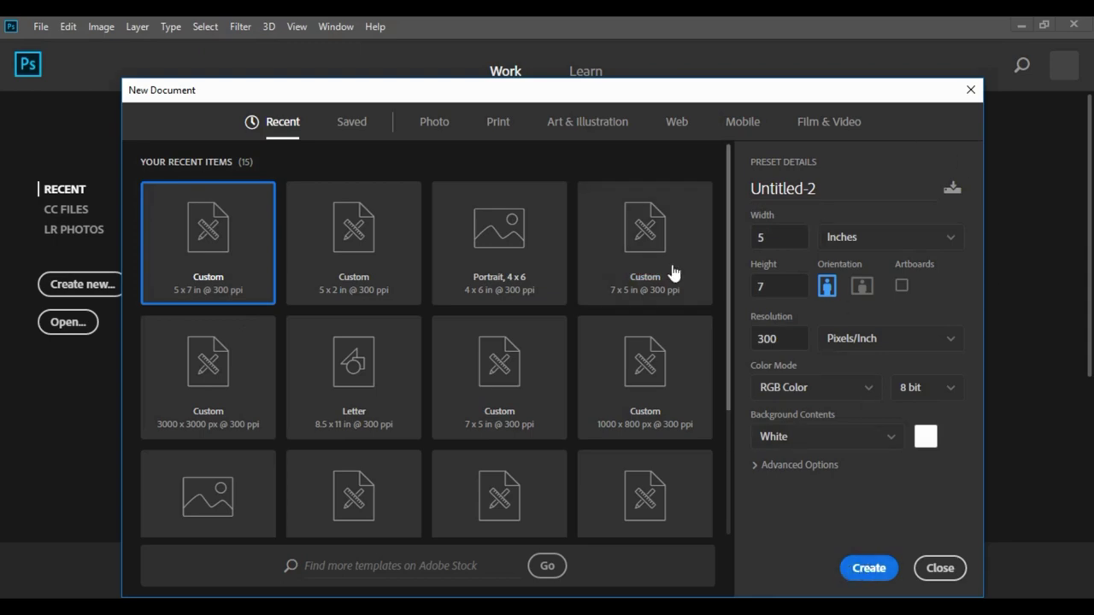
- Create a 5 × 7 inch RGB document at 300 ppi and place all nine images from the CLIPART folder into it
click(891, 571)
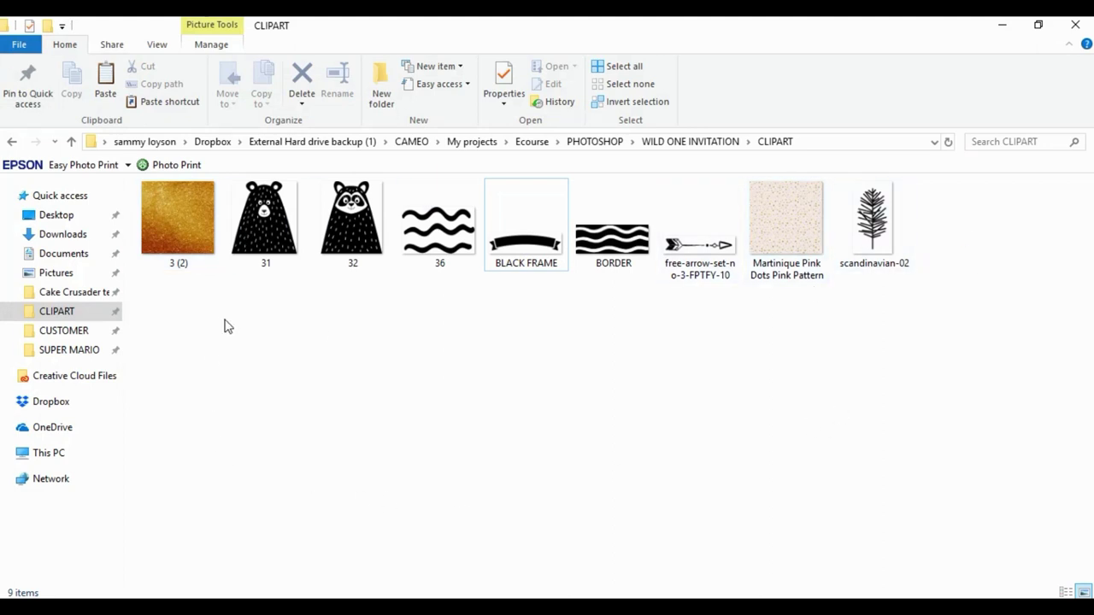
click(211, 240)
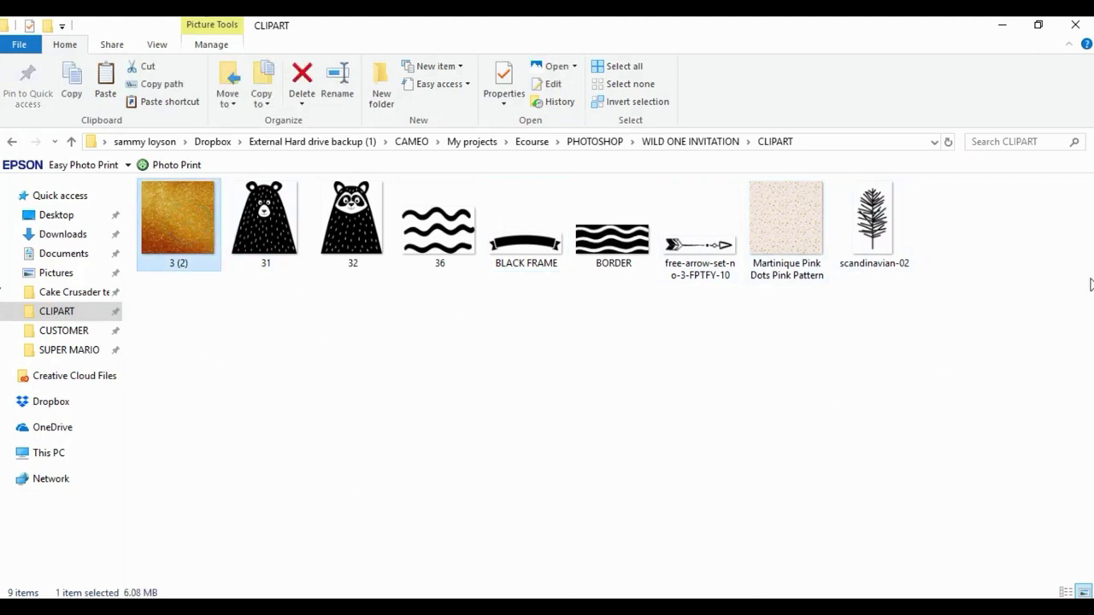
shift+click(893, 213)
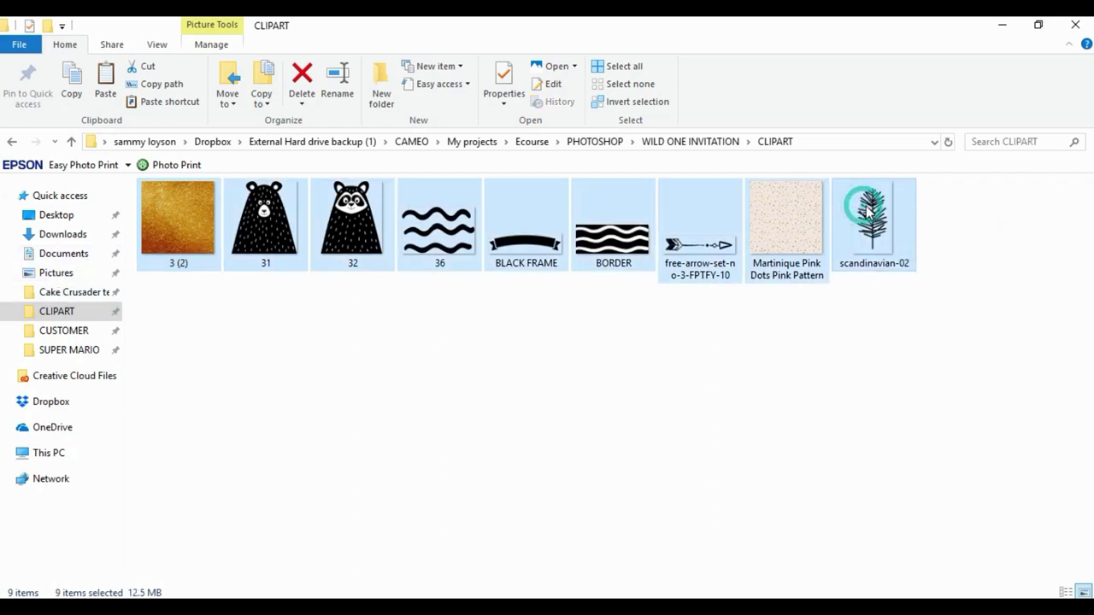
drag(415, 248, 489, 508)
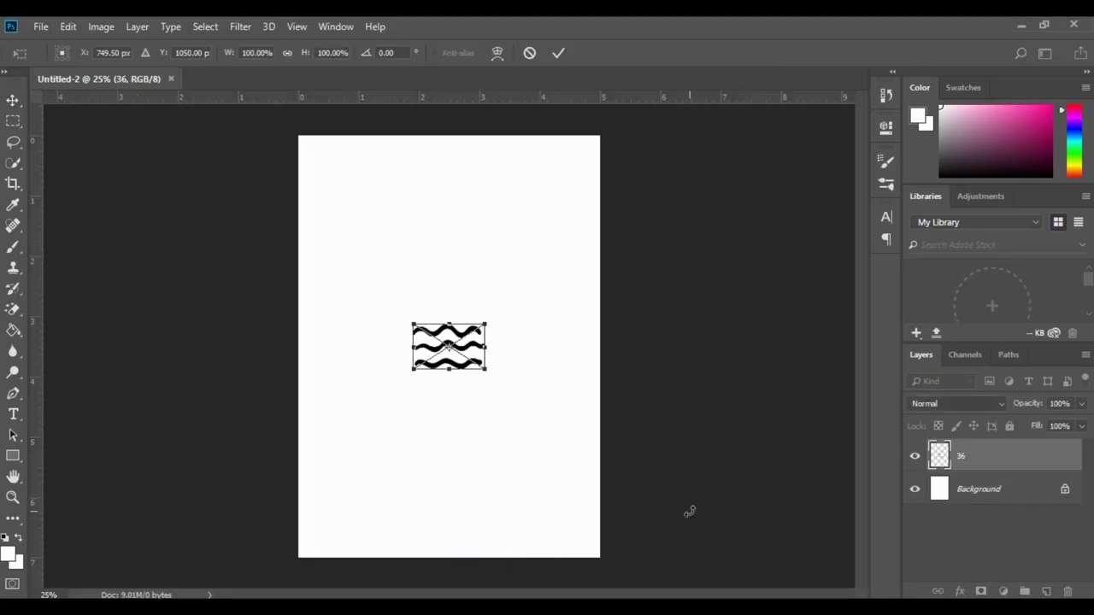
key(Return)
key(Return)
key(Return)
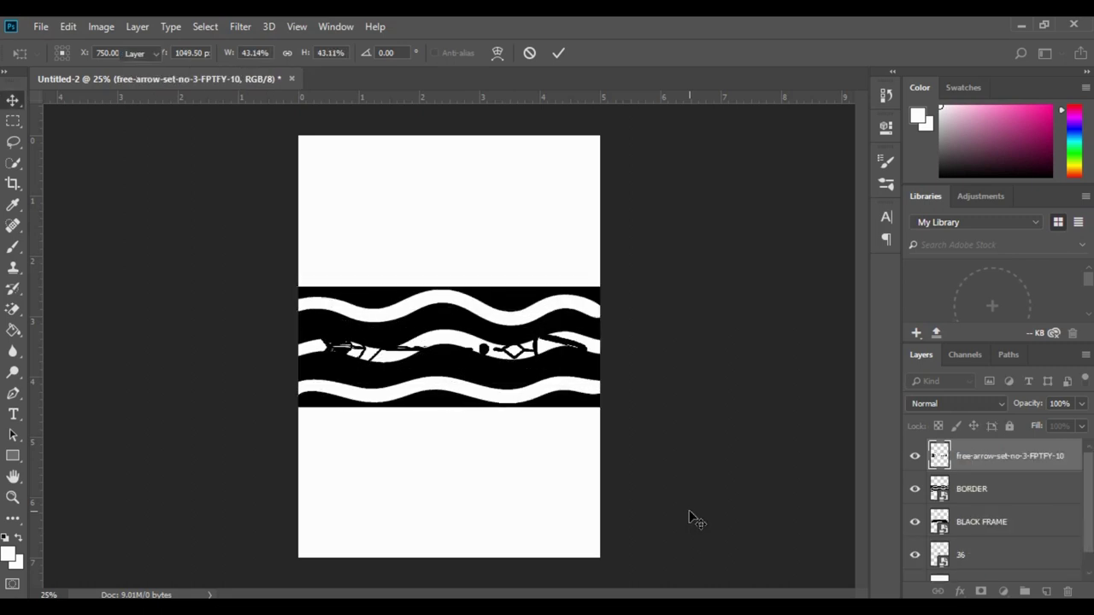
key(Return)
key(Return)
key(Return)
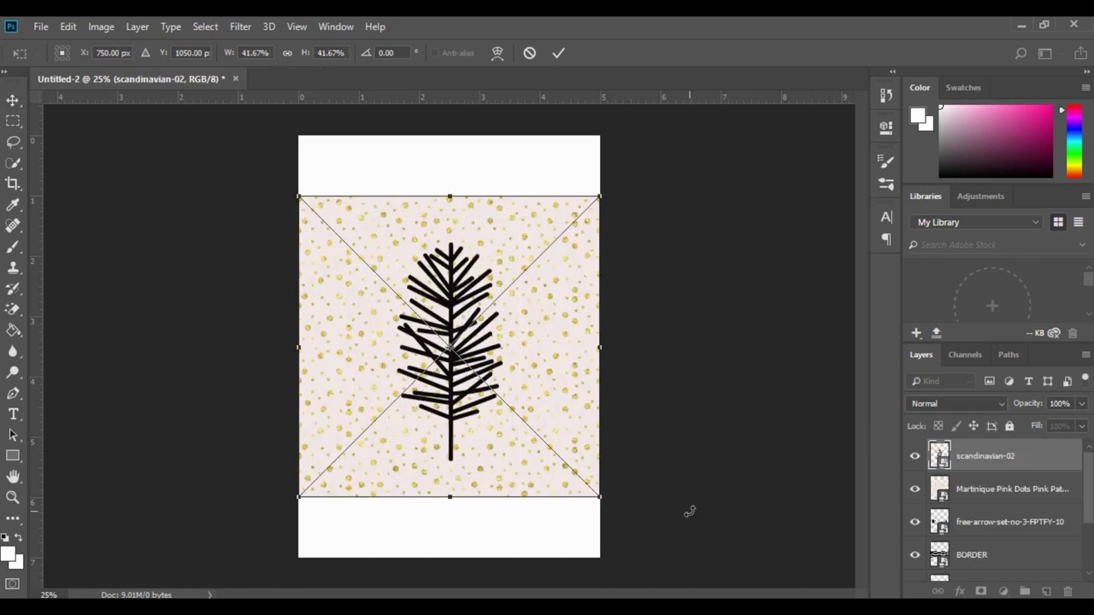
key(Return)
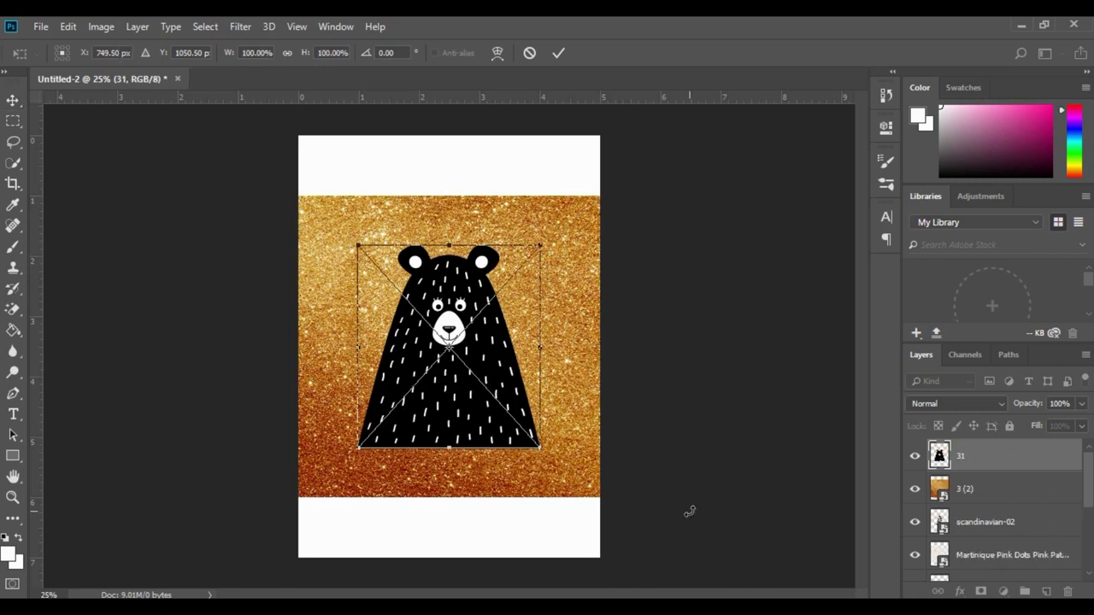
key(Return)
key(Return)
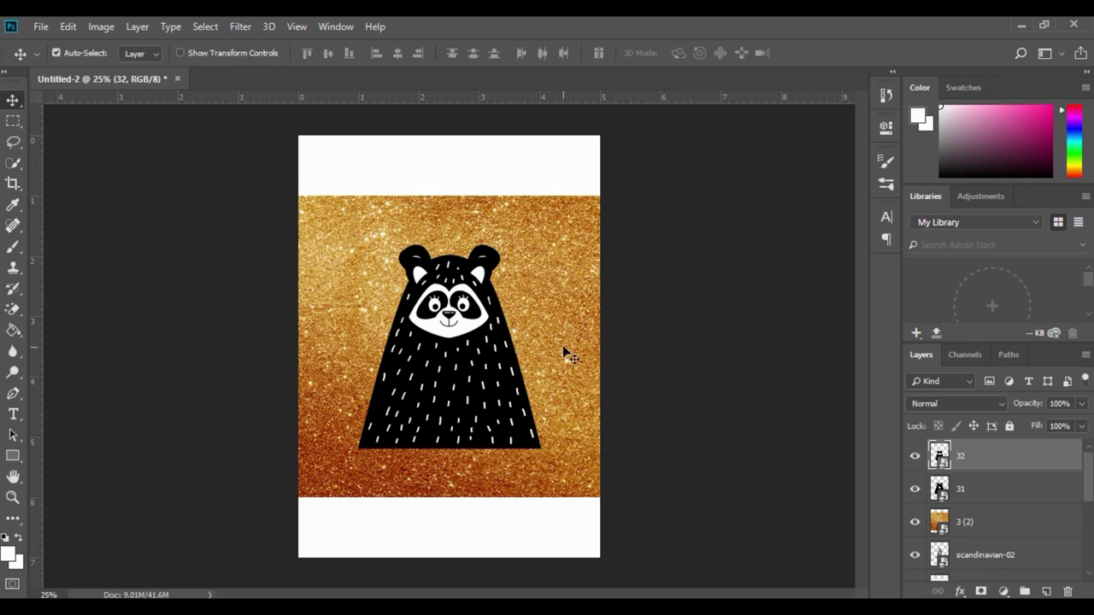
- Move the raccoon partly off the page's left edge and hide the gold glitter layer 3 (2)
drag(342, 310, 184, 287)
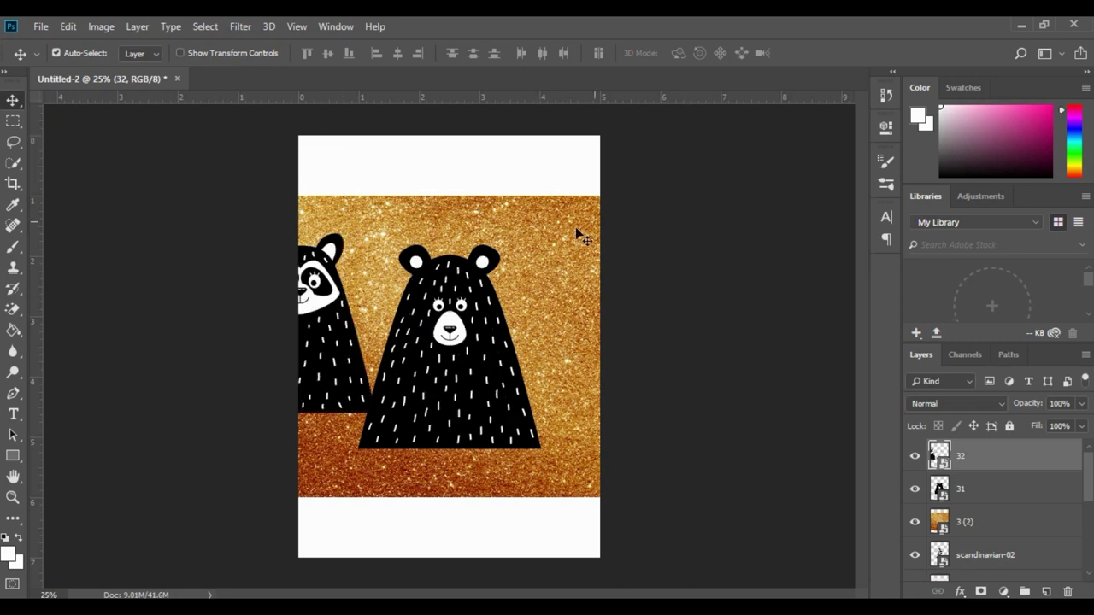
click(527, 230)
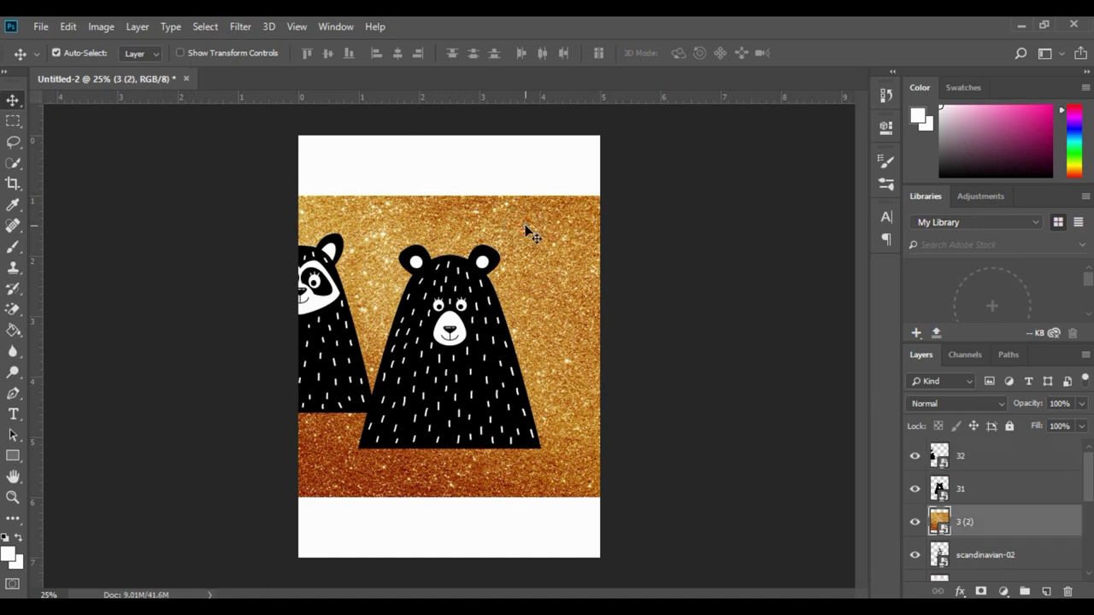
click(915, 522)
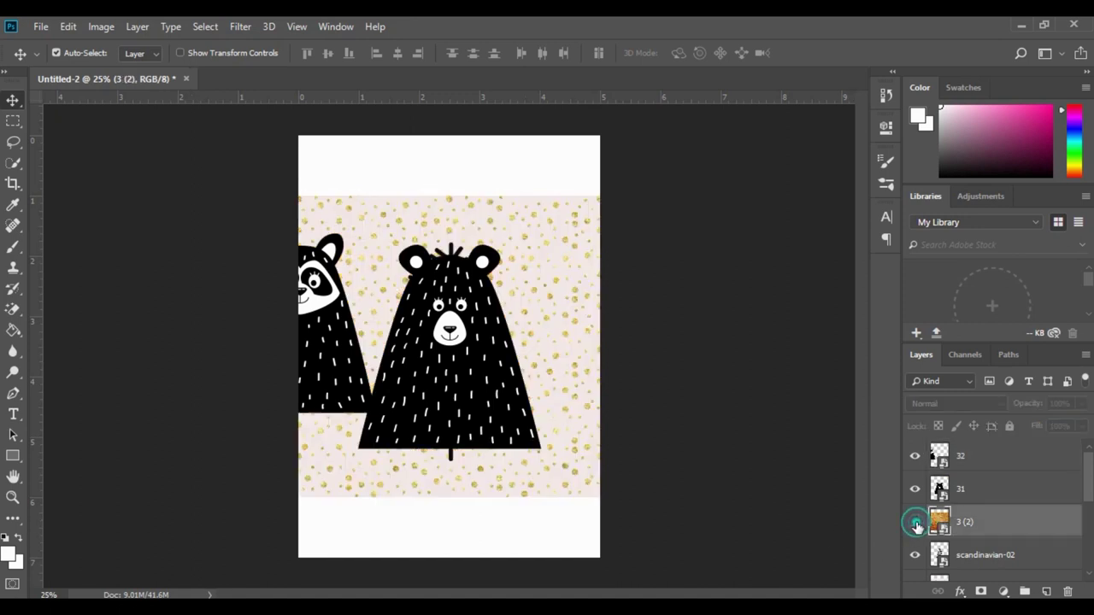
- Move the Martinique Pink Dots pattern up so it covers only the top strip of the page, across the full width
click(570, 270)
drag(570, 270, 543, 120)
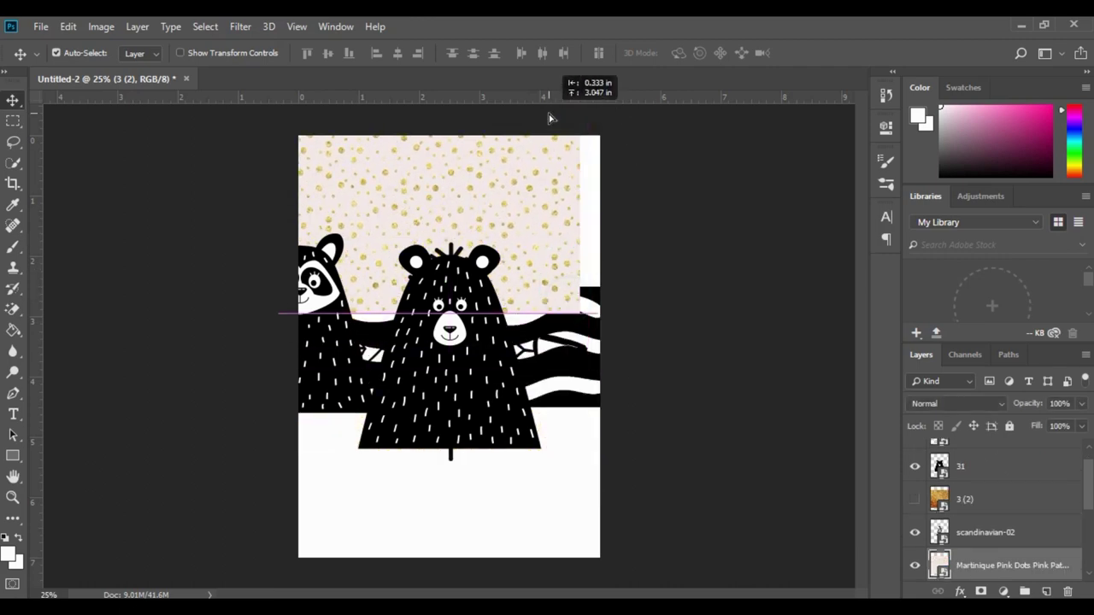
drag(520, 282, 542, 180)
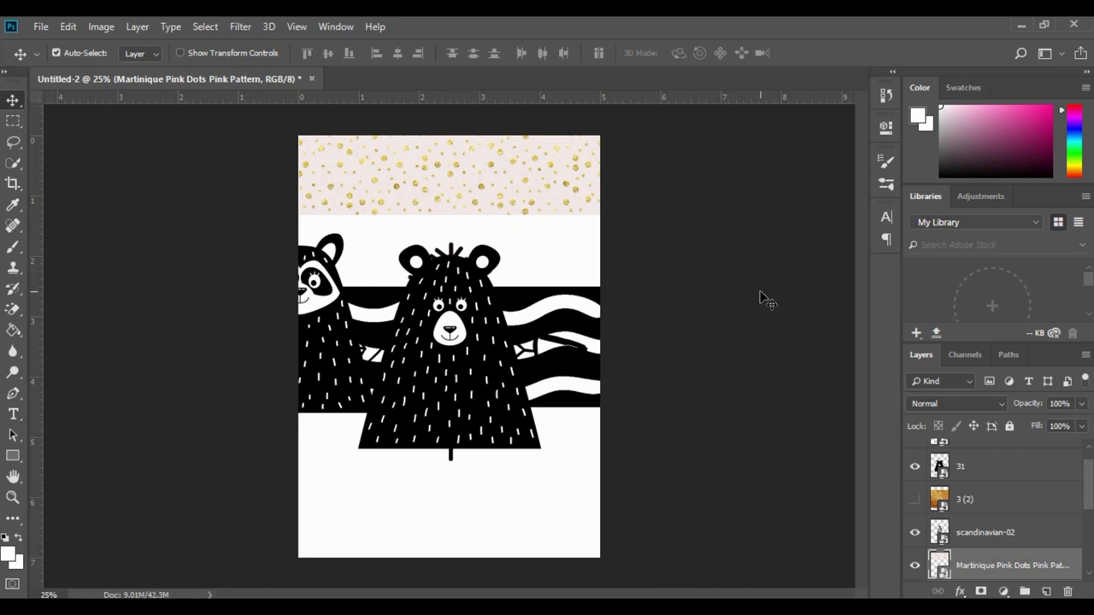
- Spread the overlapping clipart apart, with the bear, tree, arrow and black banner in the page's lower half and the wavy border above
drag(486, 398, 353, 499)
drag(456, 362, 571, 221)
drag(515, 342, 524, 453)
drag(524, 387, 528, 462)
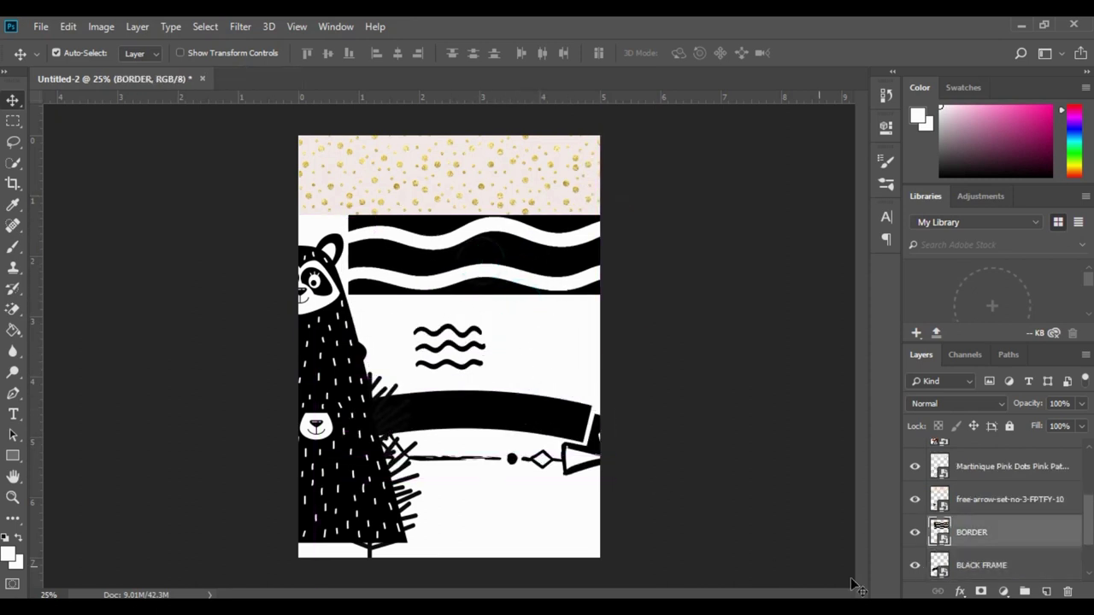
- Delete the BORDER layer, move the small wavy lines to the page's bottom, and hide their layer 36
drag(1044, 539, 1068, 593)
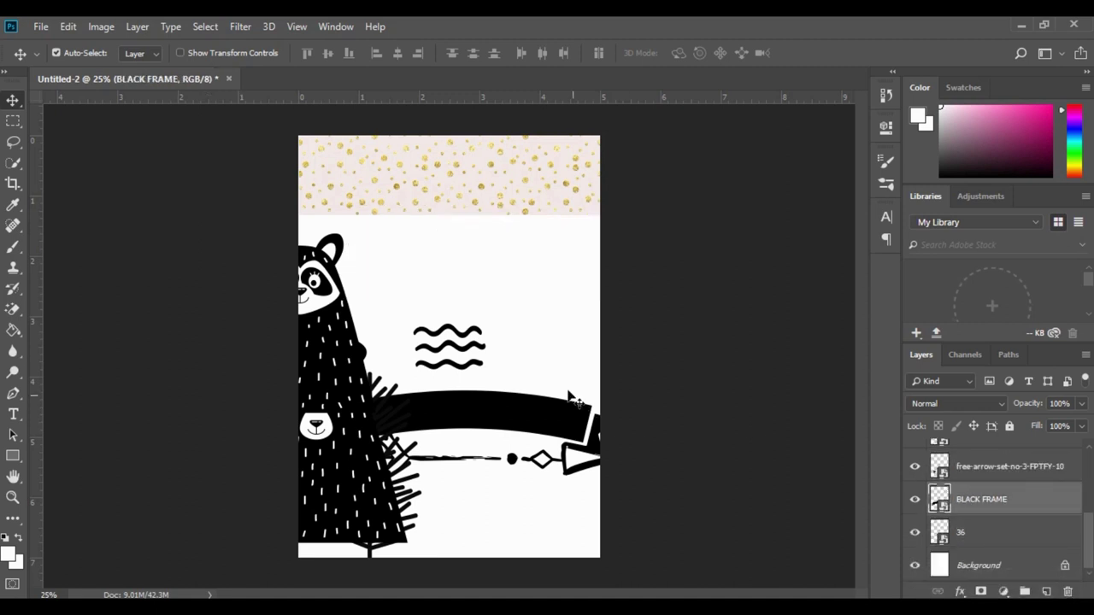
drag(481, 348, 525, 537)
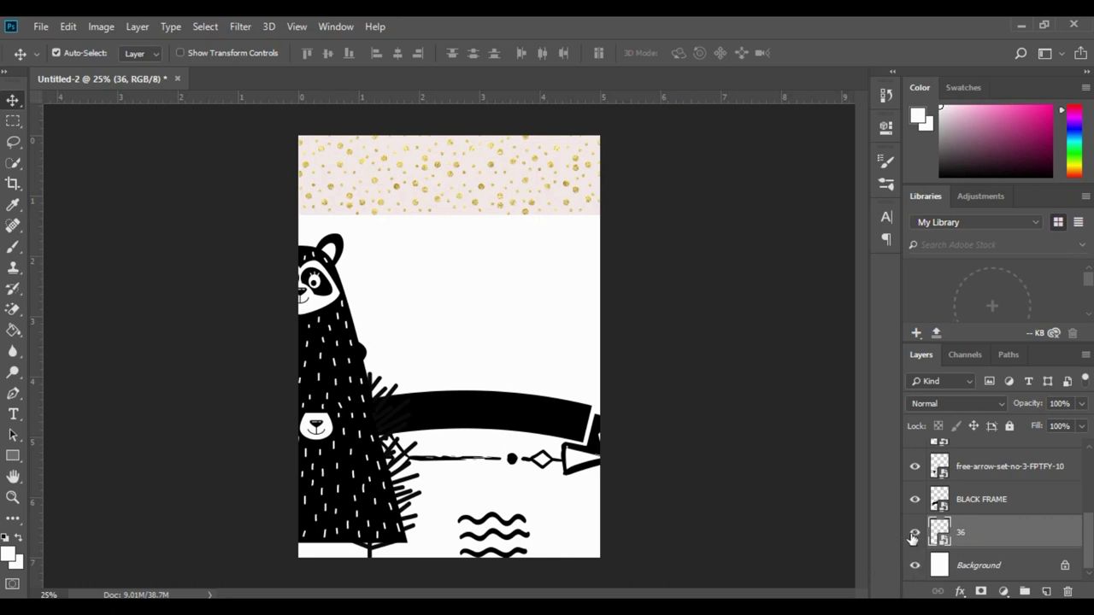
click(915, 533)
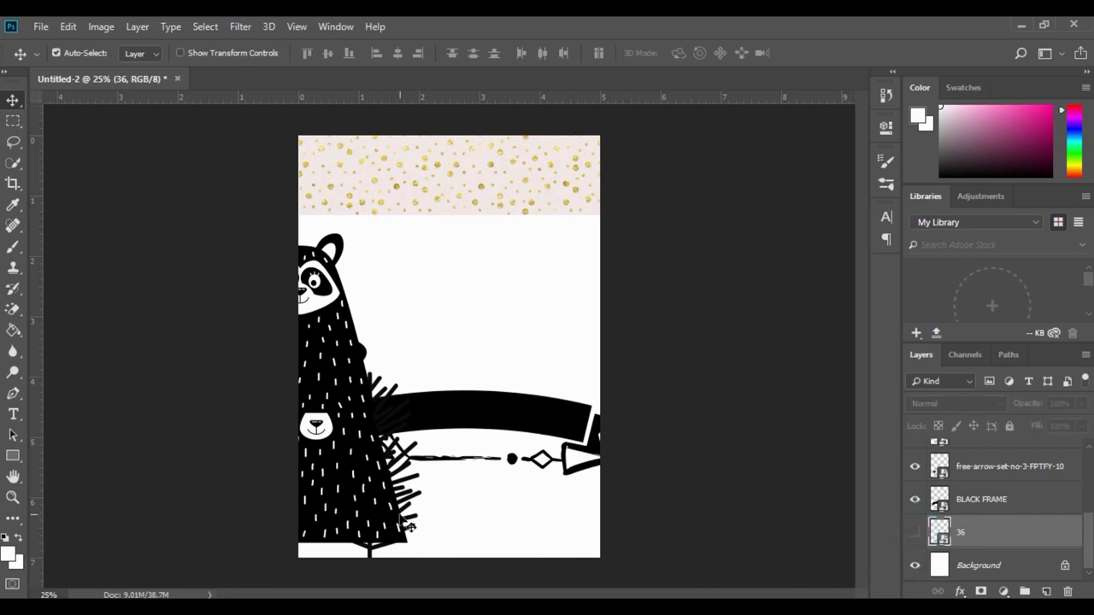
- Arrange the arrow across the middle of the page, the bear at its lower right and the raccoon at its lower left
drag(516, 479, 510, 351)
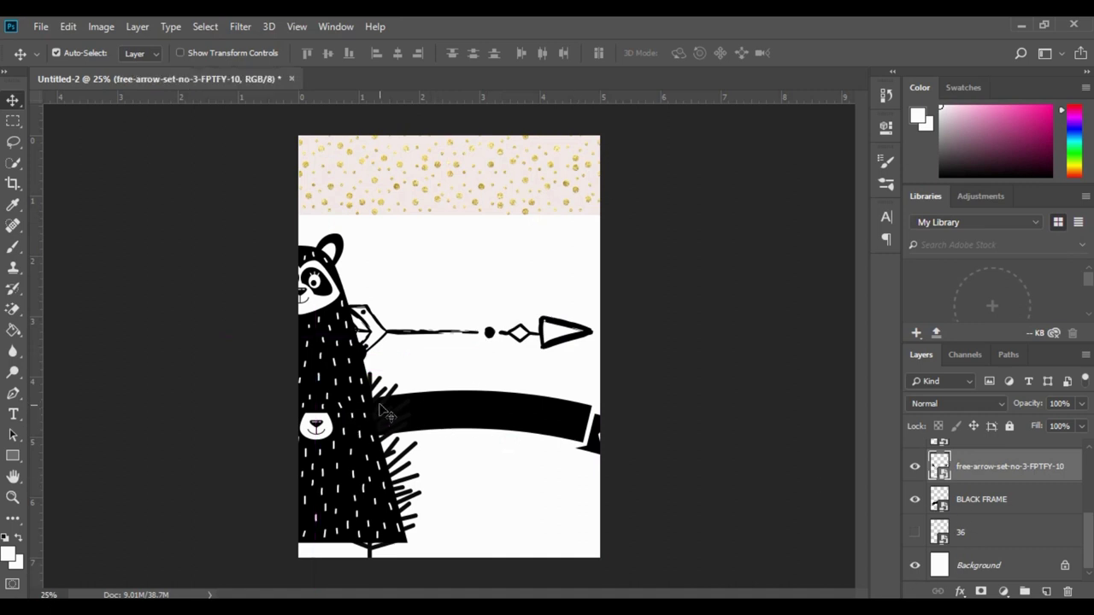
drag(351, 455, 565, 446)
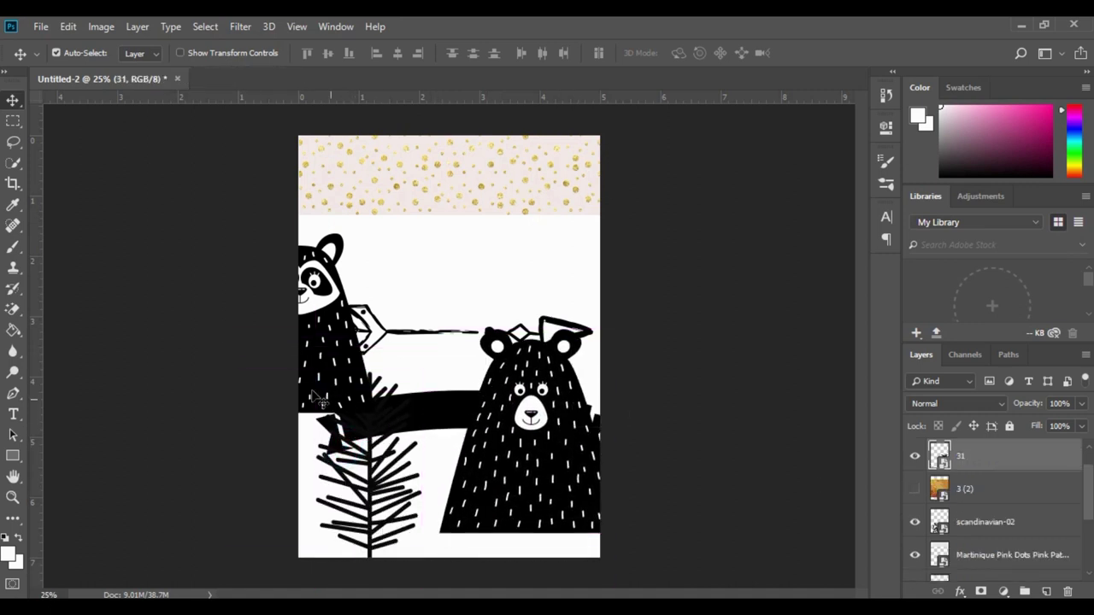
drag(409, 431, 470, 503)
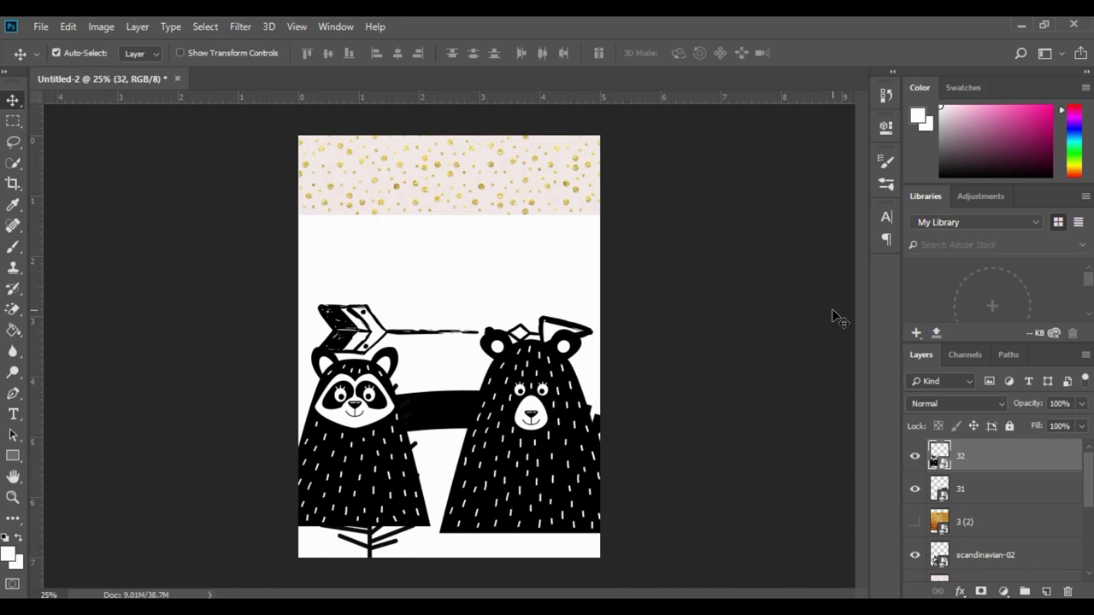
- Erase the pink background of the Martinique Pink Dots pattern with the Magic Eraser at tolerance 32, keeping only the gold dots
mouse_move(508, 188)
mouse_down()
mouse_move(514, 239)
mouse_move(501, 190)
mouse_move(509, 195)
mouse_up()
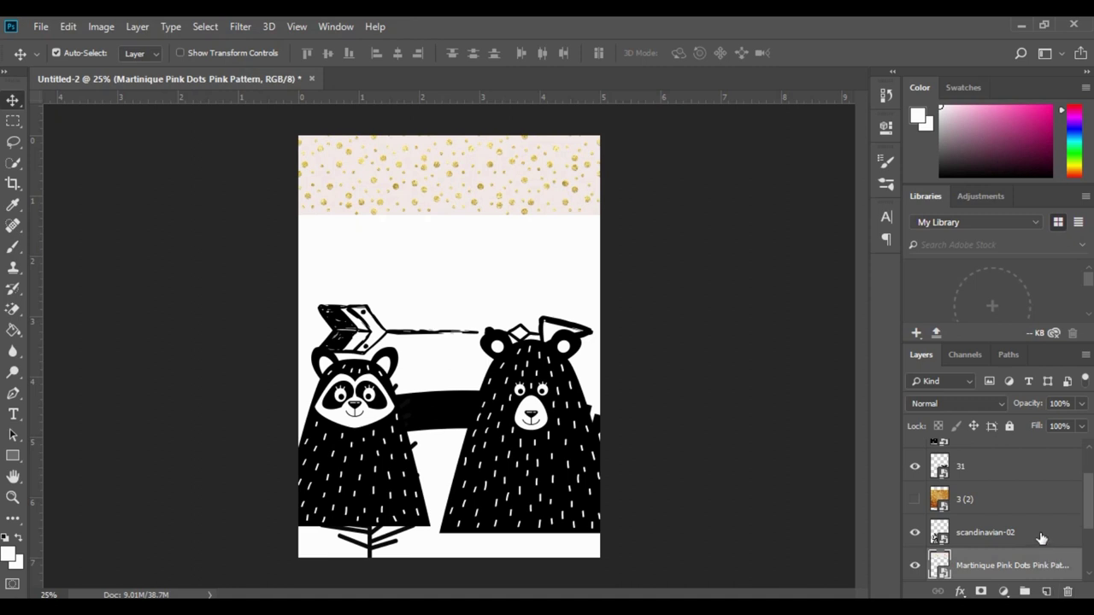
scroll(1041, 538, down, 1)
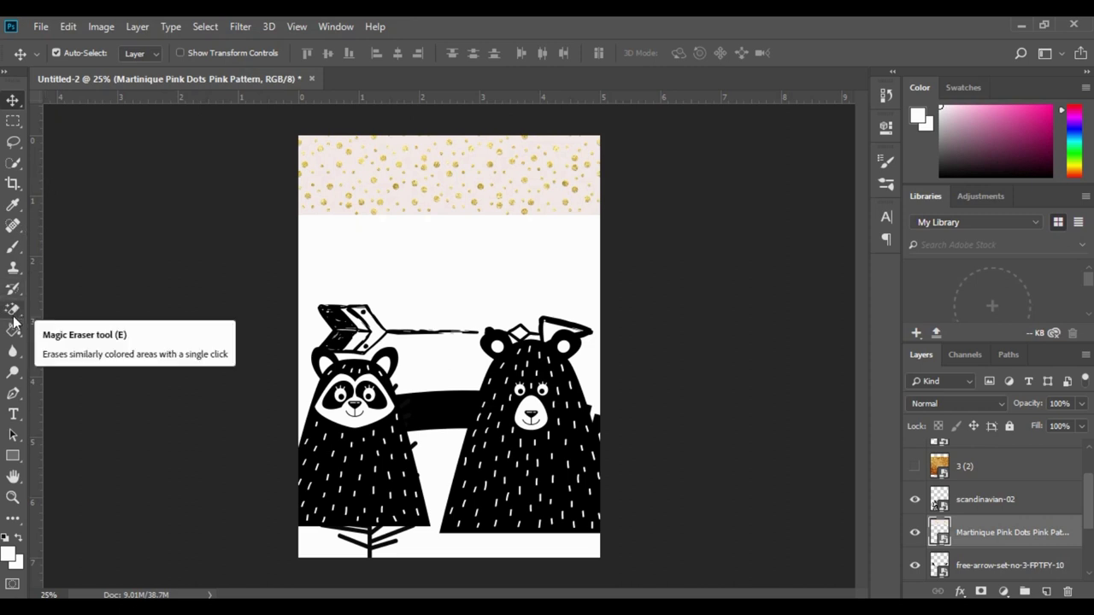
click(13, 310)
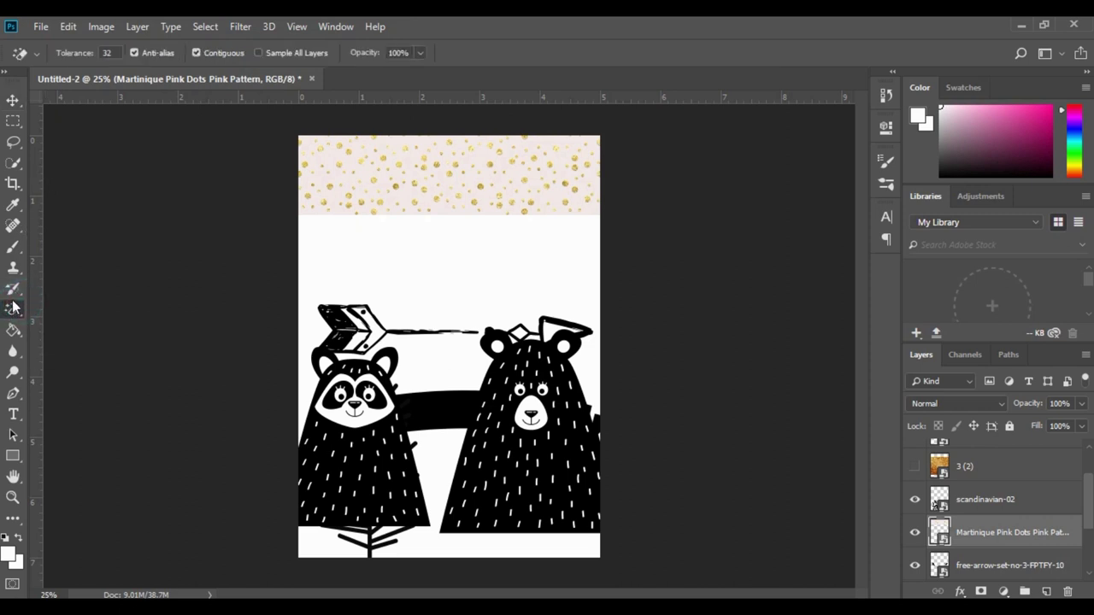
click(399, 191)
click(538, 260)
click(425, 198)
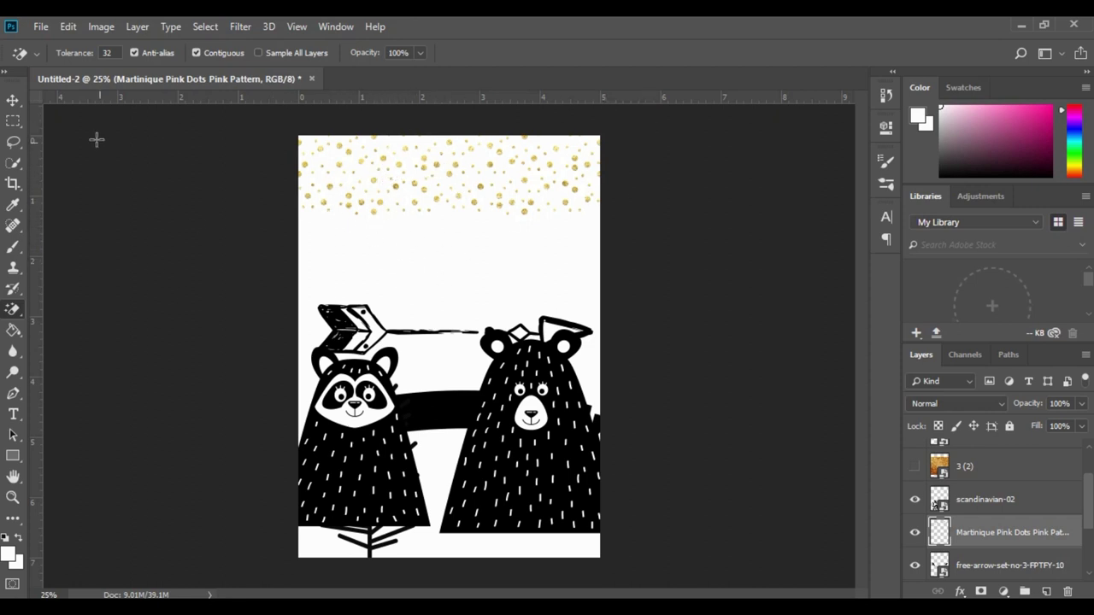
click(12, 100)
drag(502, 199, 553, 190)
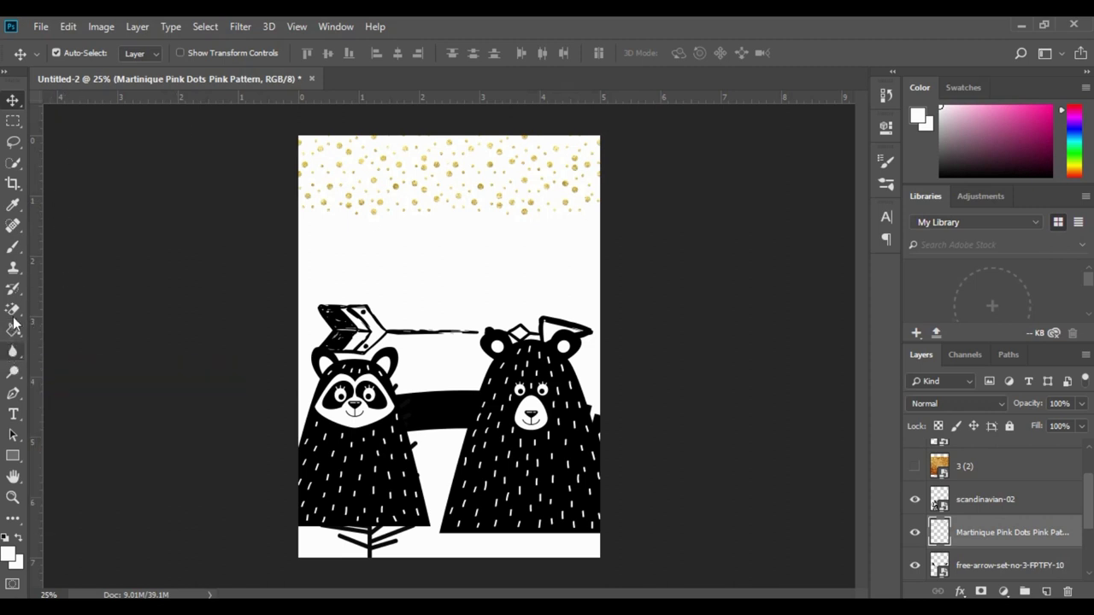
- Erase scattered gold dots along the pattern's lower edge using the Eraser with a 29 px brush for an irregular edge
drag(16, 315, 78, 310)
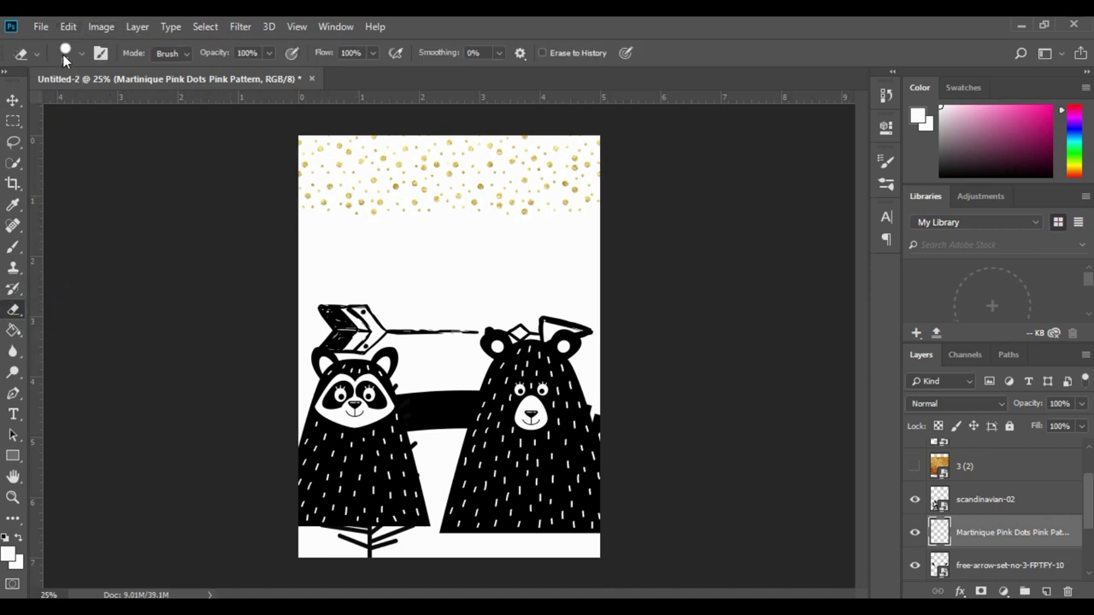
click(309, 222)
click(84, 52)
drag(94, 107, 98, 107)
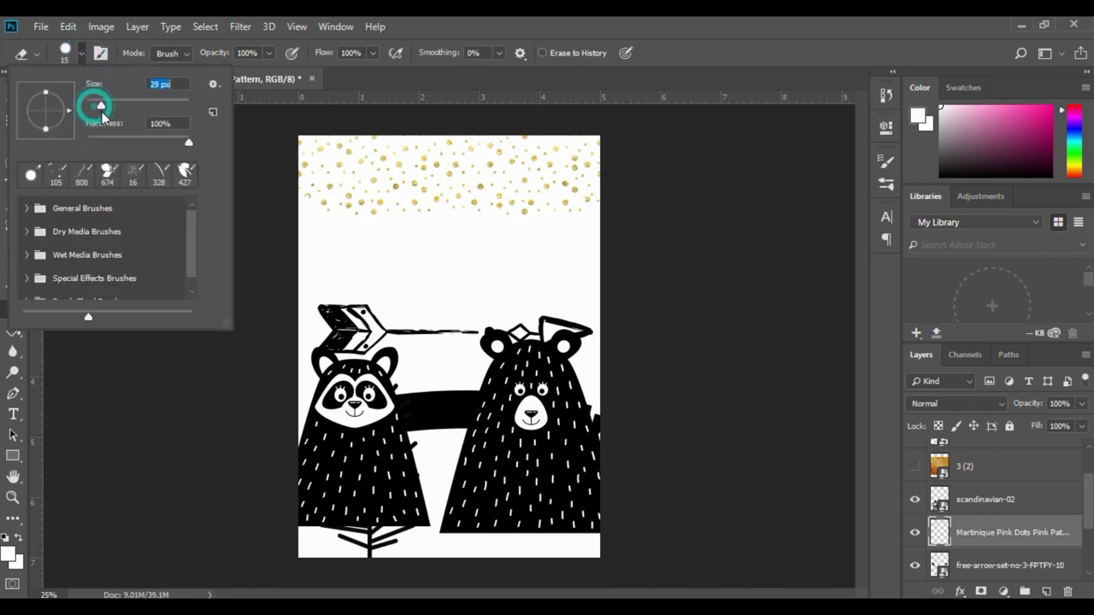
click(313, 215)
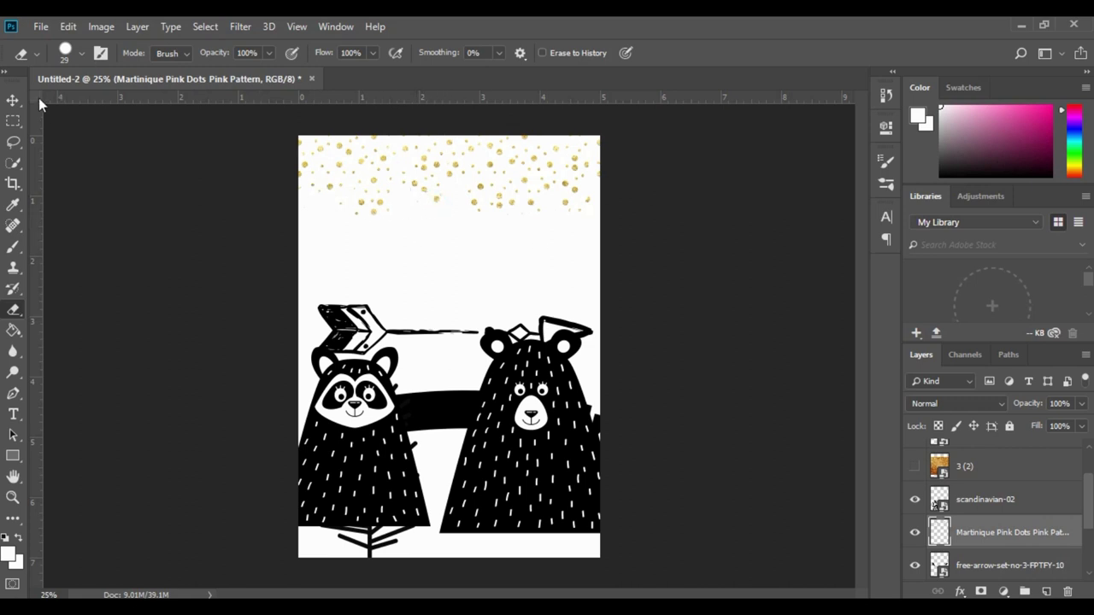
- Move the gold dots pattern slightly down and right, and remove the exposed pink strip at its top with the Magic Eraser
click(13, 100)
drag(522, 197, 557, 211)
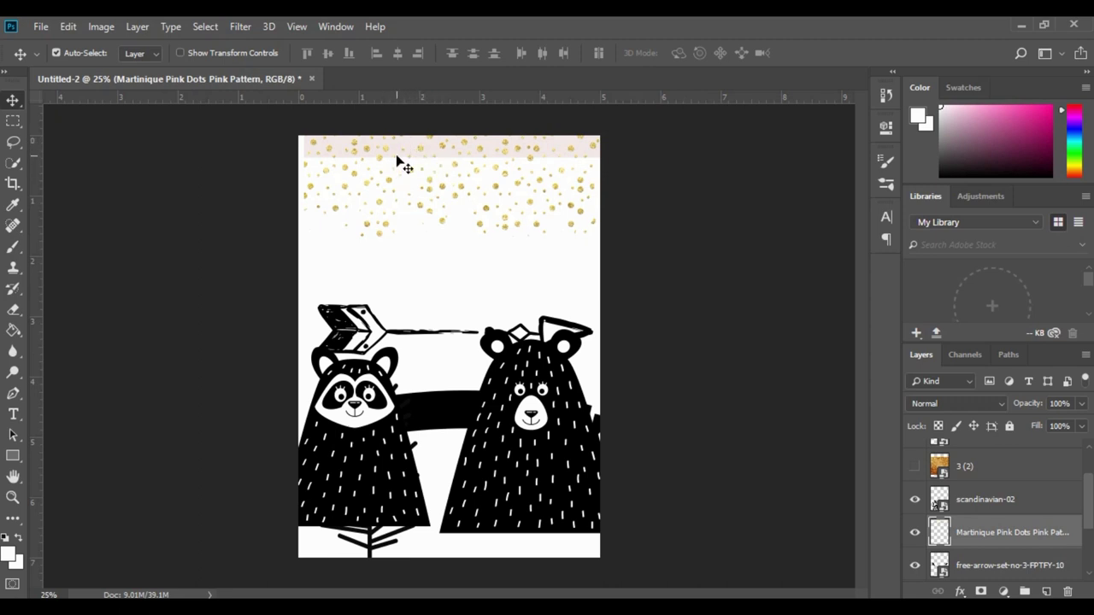
right_click(14, 313)
click(69, 339)
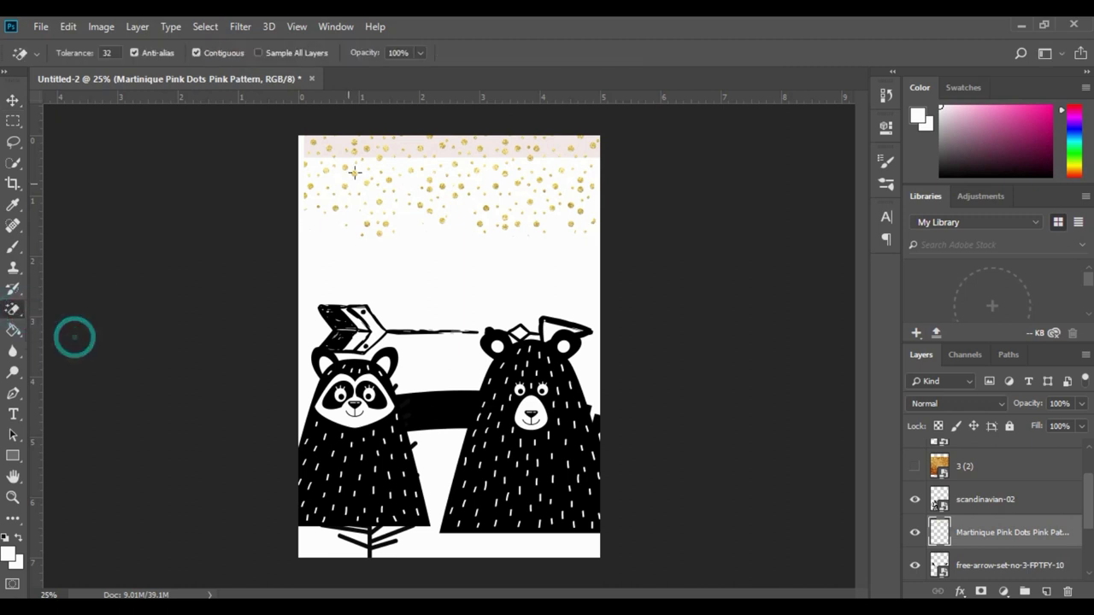
click(411, 147)
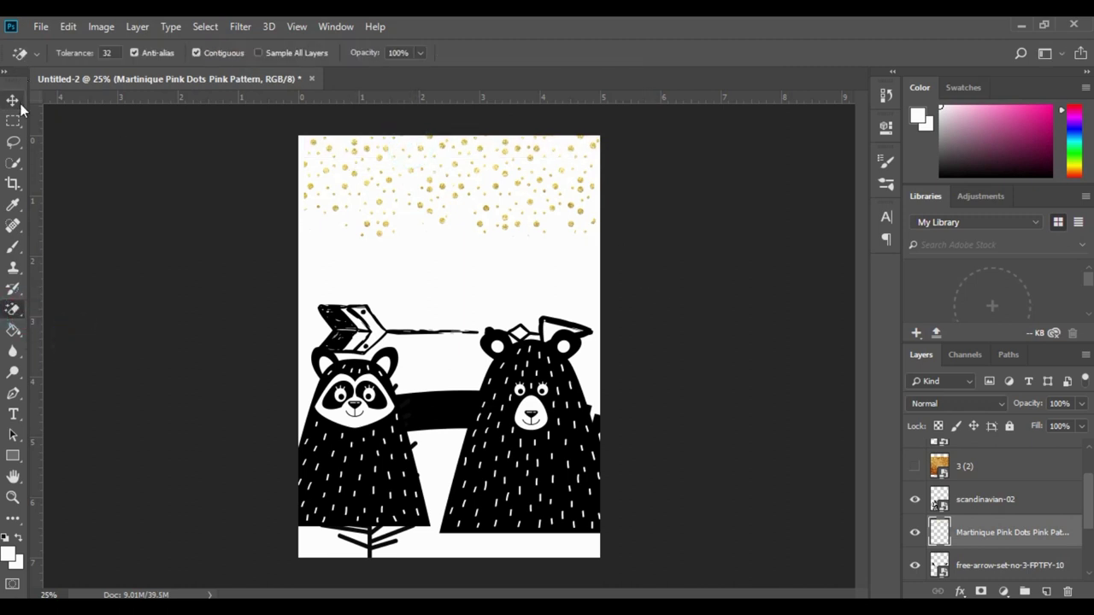
click(14, 101)
mouse_move(519, 216)
mouse_down()
mouse_move(530, 205)
mouse_move(528, 215)
mouse_up()
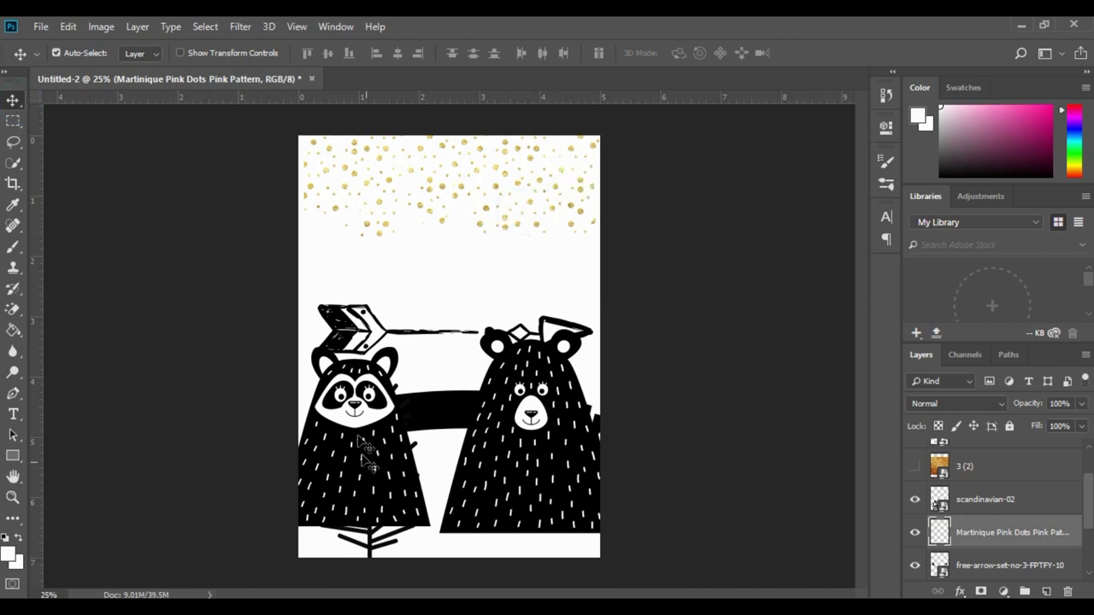
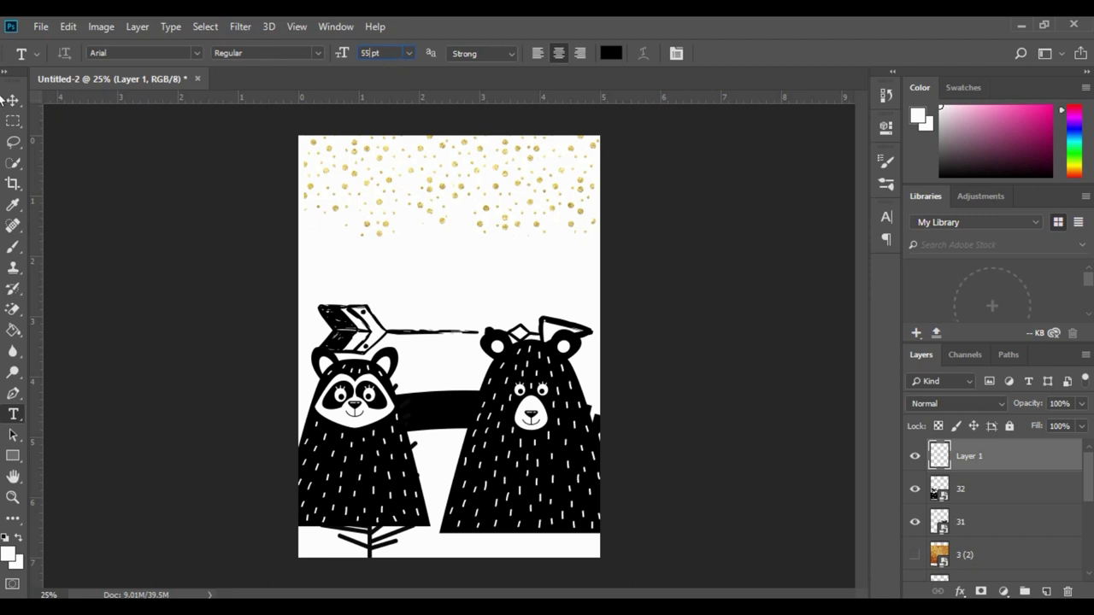
- Add the child's first name in capitals as 55 pt Arial text over the gold dots, centred horizontally on the page
click(13, 100)
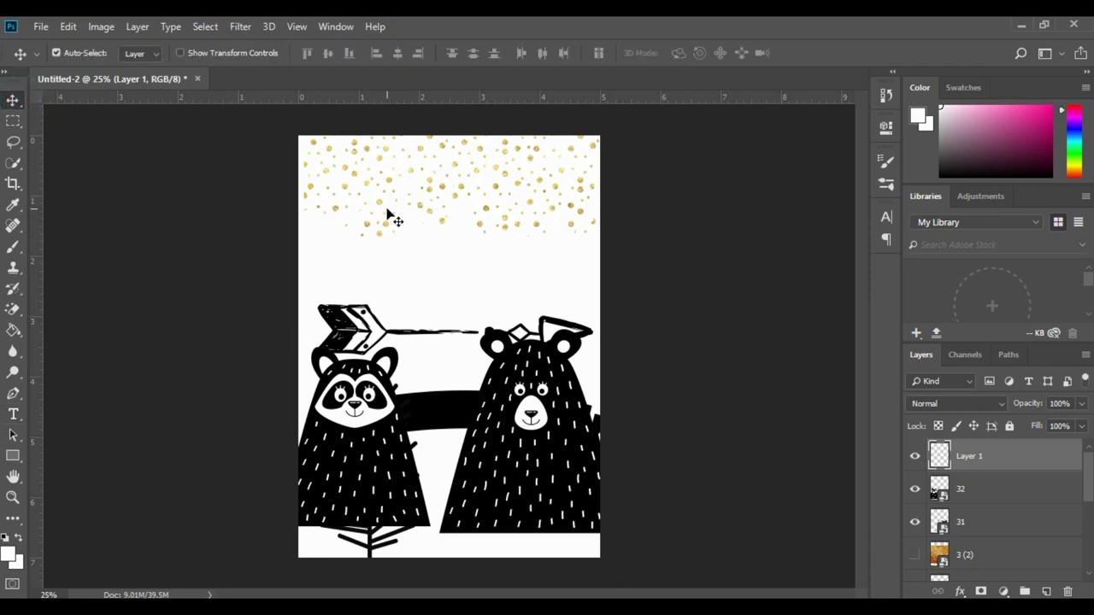
click(12, 415)
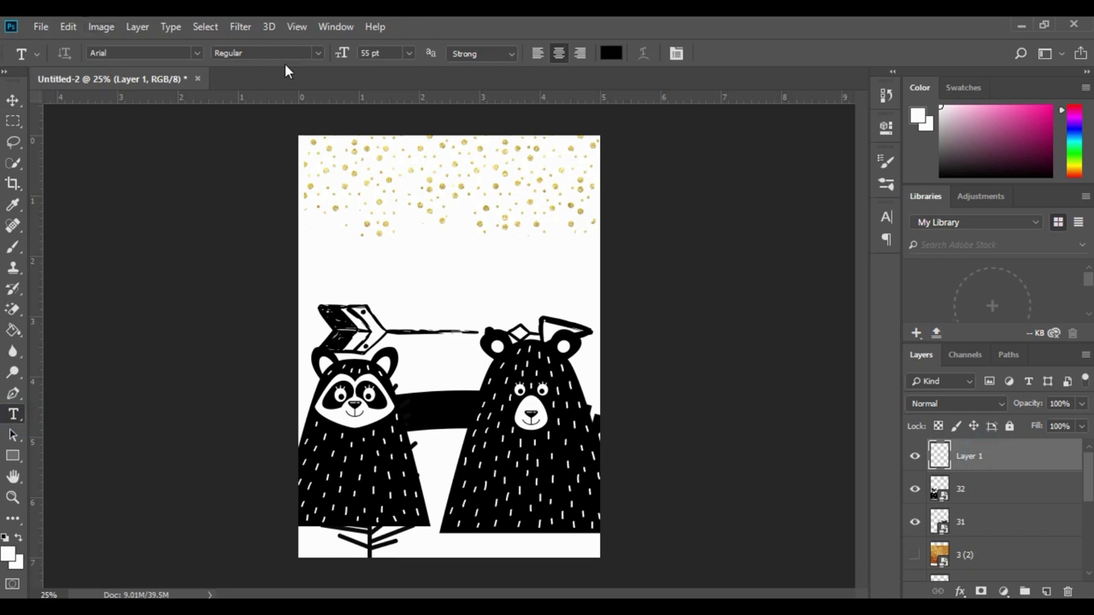
click(400, 184)
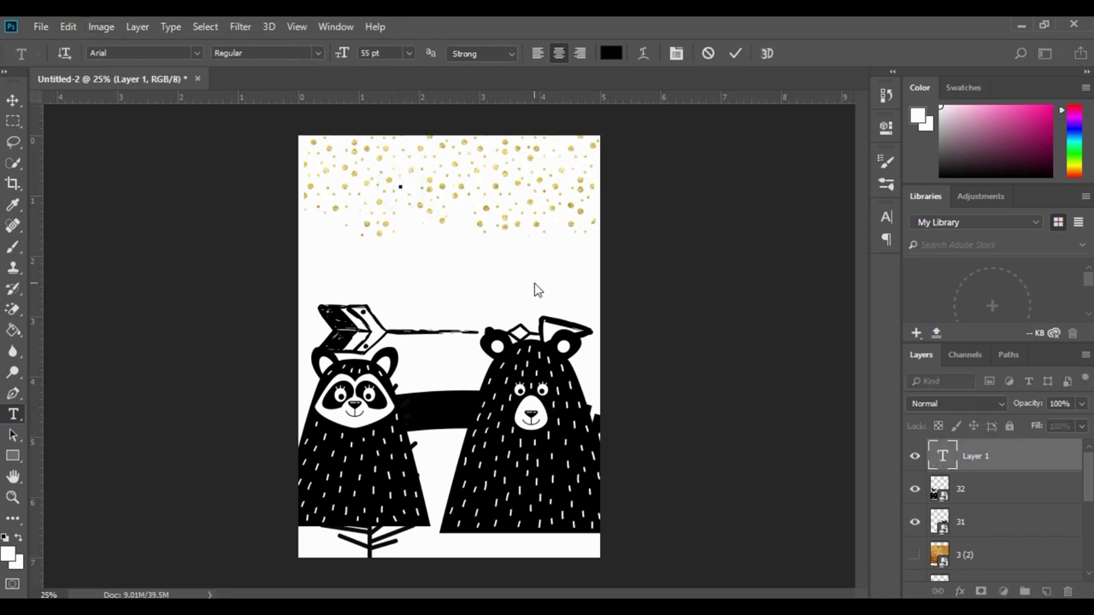
text(TRISTAN)
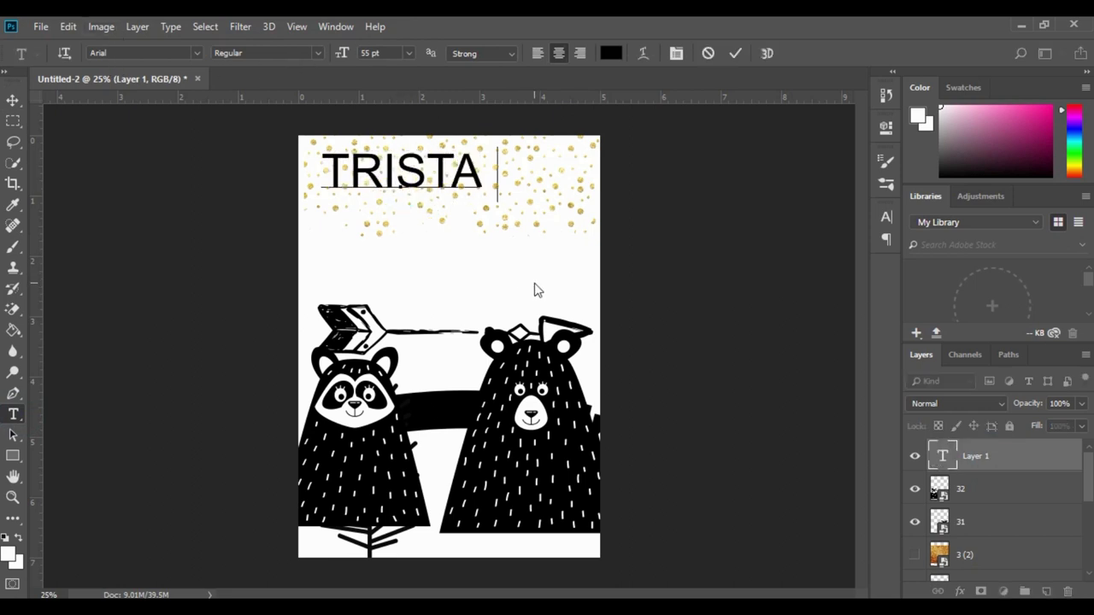
click(13, 100)
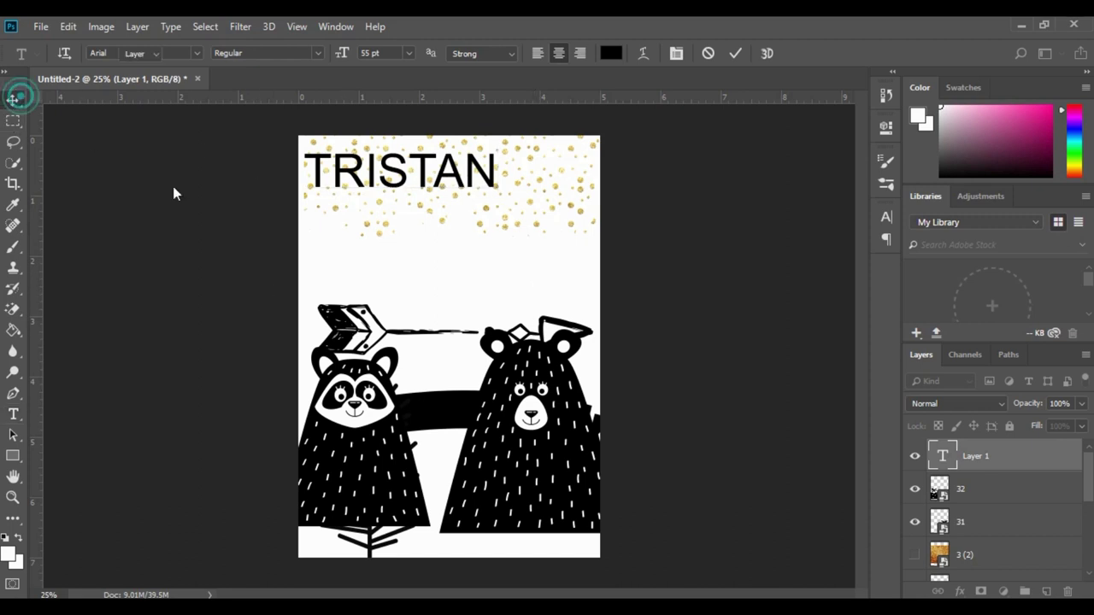
mouse_move(466, 175)
mouse_down()
mouse_move(517, 211)
mouse_move(474, 194)
mouse_up()
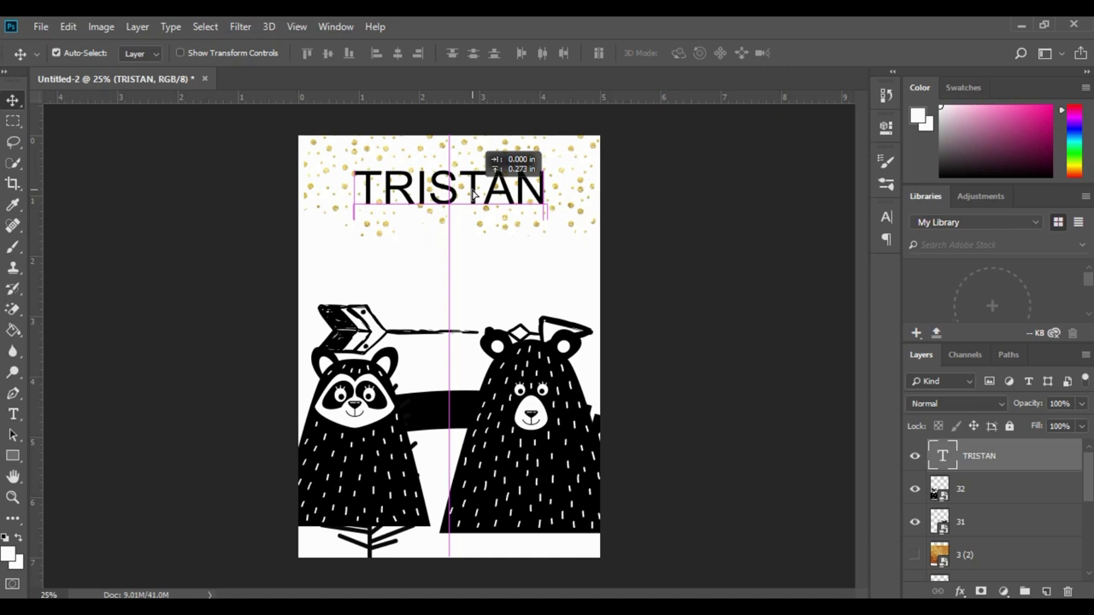
drag(472, 194, 473, 194)
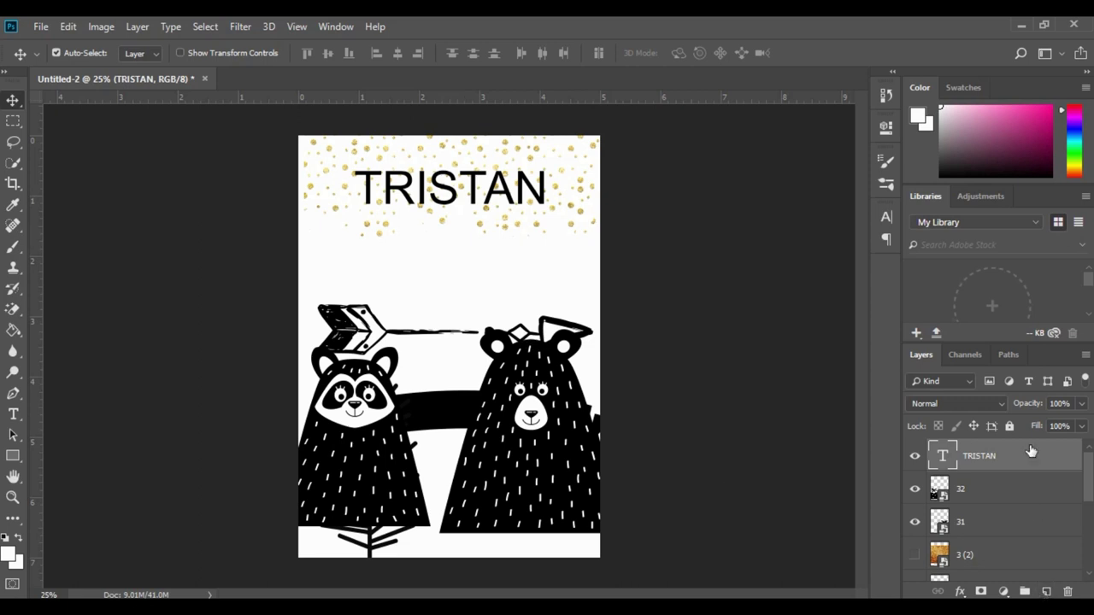
- Add the text "IS A" in 12 pt Arial on a new layer beneath the child's name
click(1046, 591)
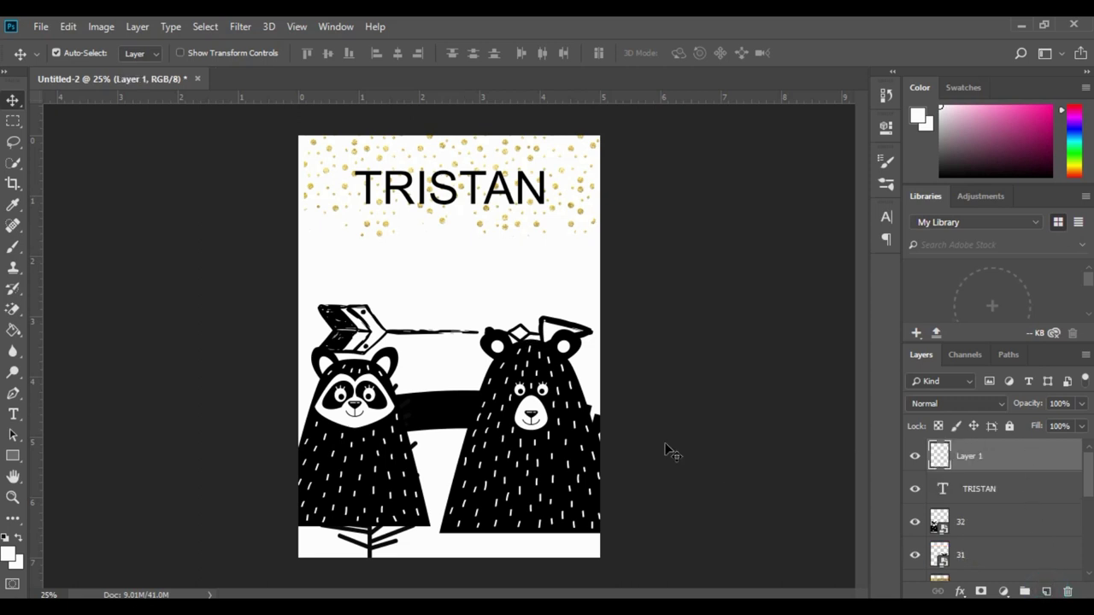
click(13, 415)
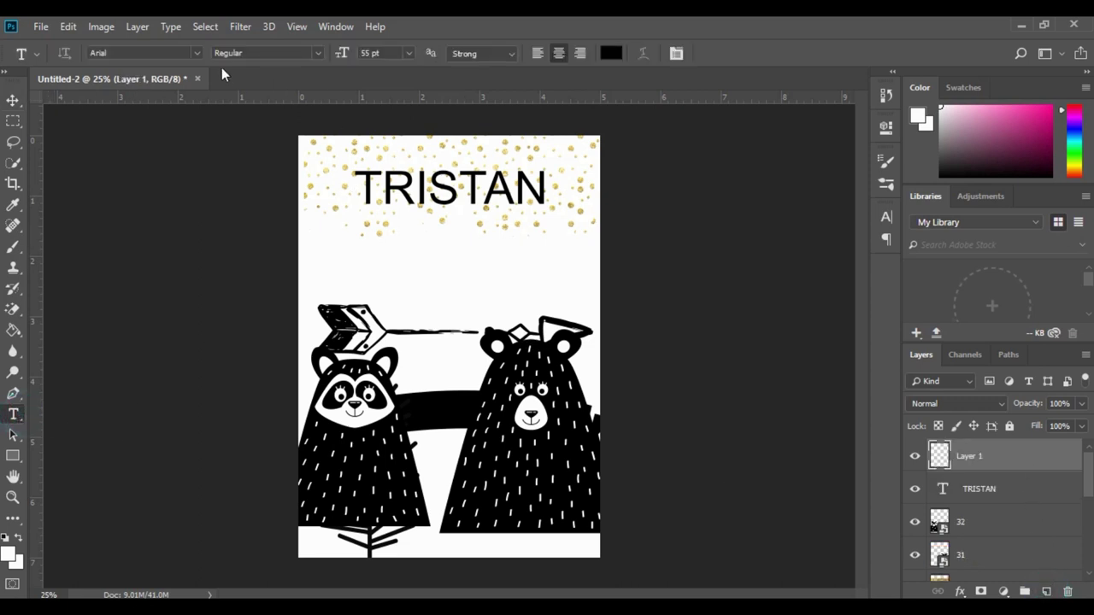
click(367, 52)
text(12)
click(350, 235)
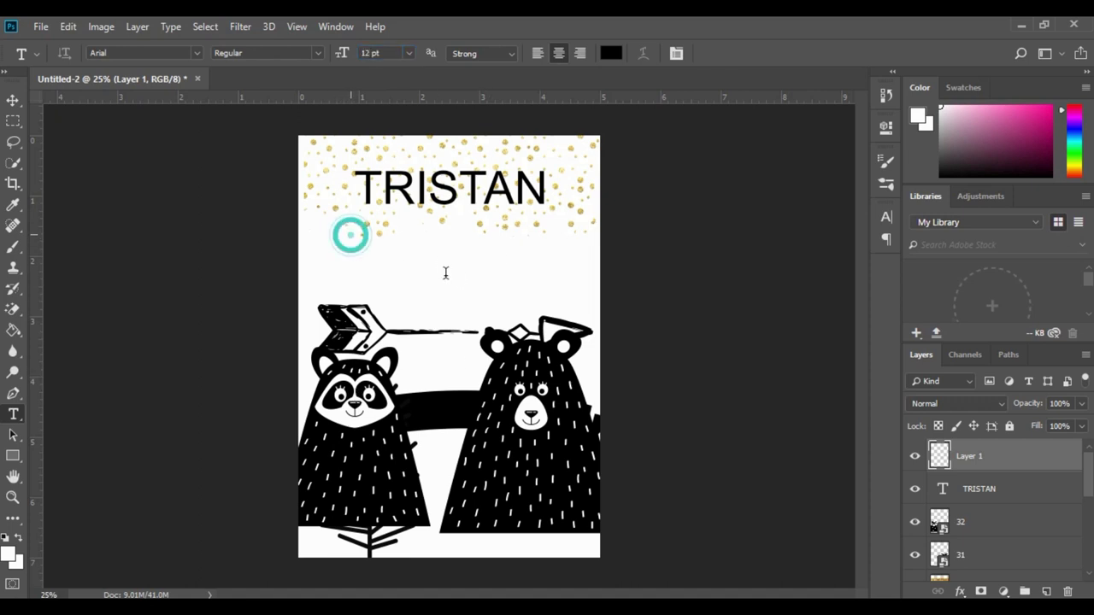
text(IS)
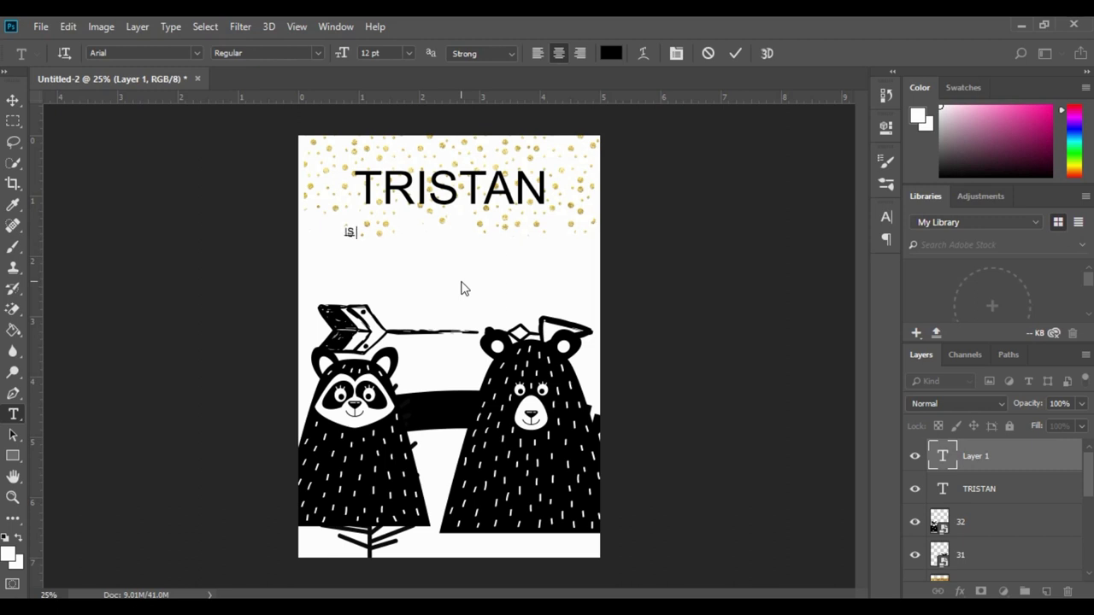
text(A)
- Enlarge the "IS A" text to 30 pt and move it right, just under the start of the name
click(367, 53)
drag(360, 230, 364, 192)
click(376, 53)
text(12)
key(Return)
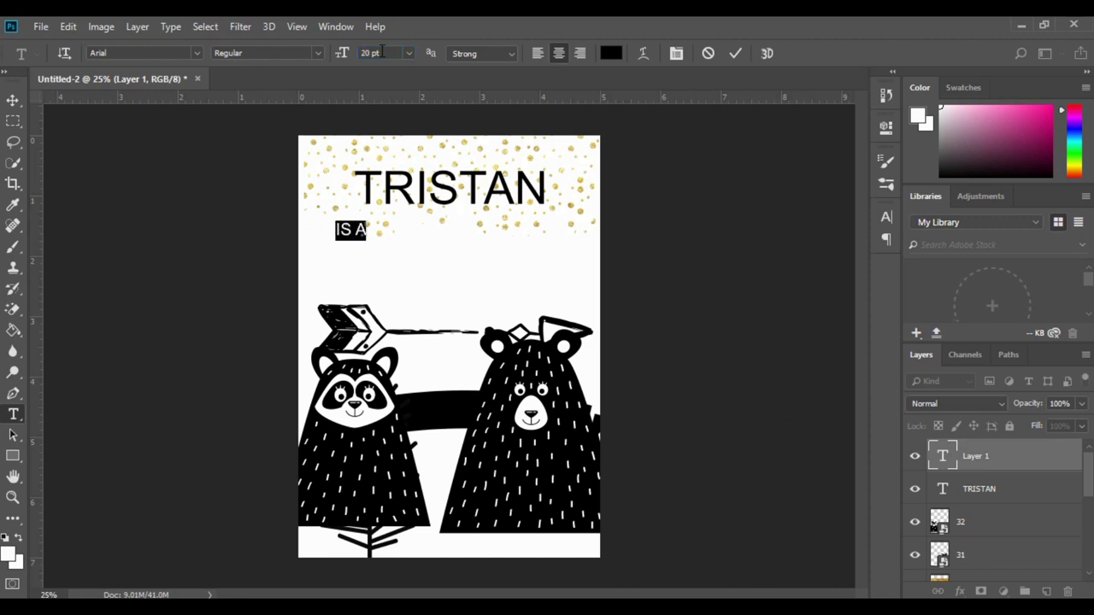
click(370, 53)
text(30)
key(Return)
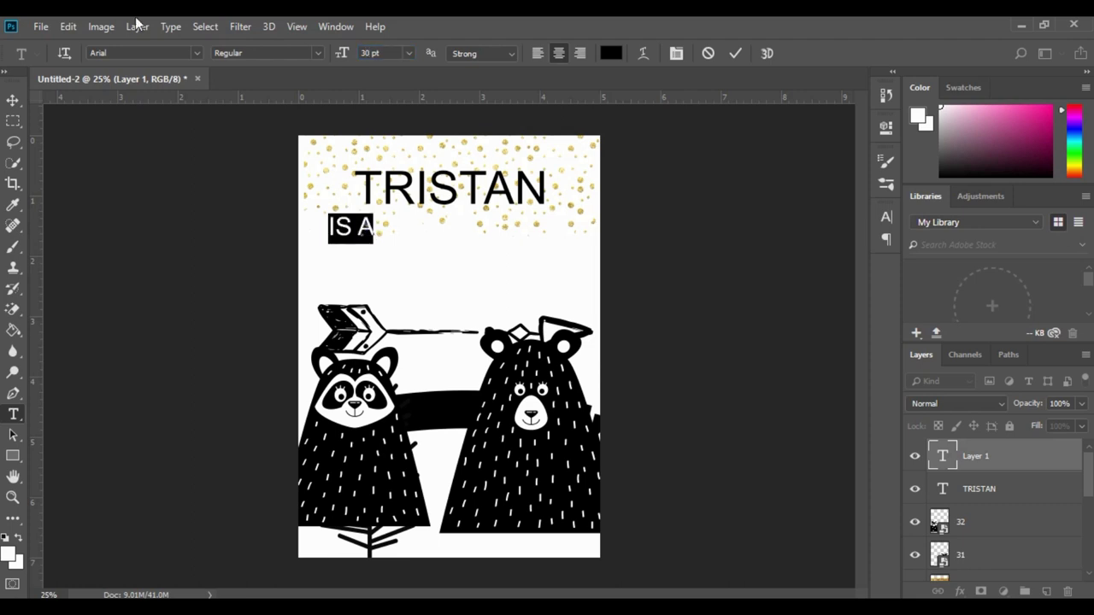
click(13, 100)
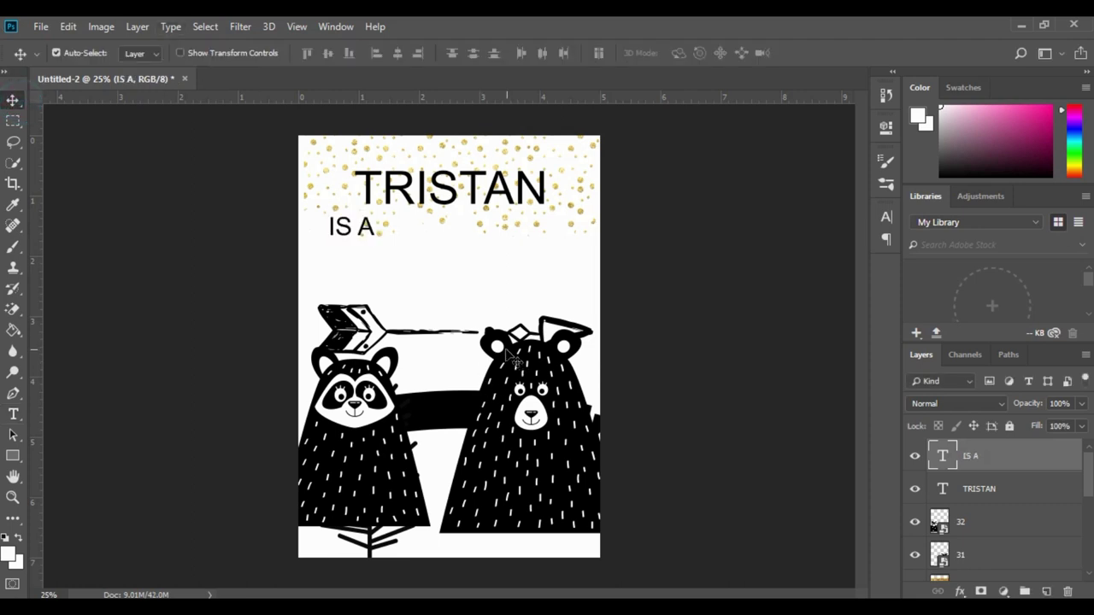
drag(374, 232, 417, 233)
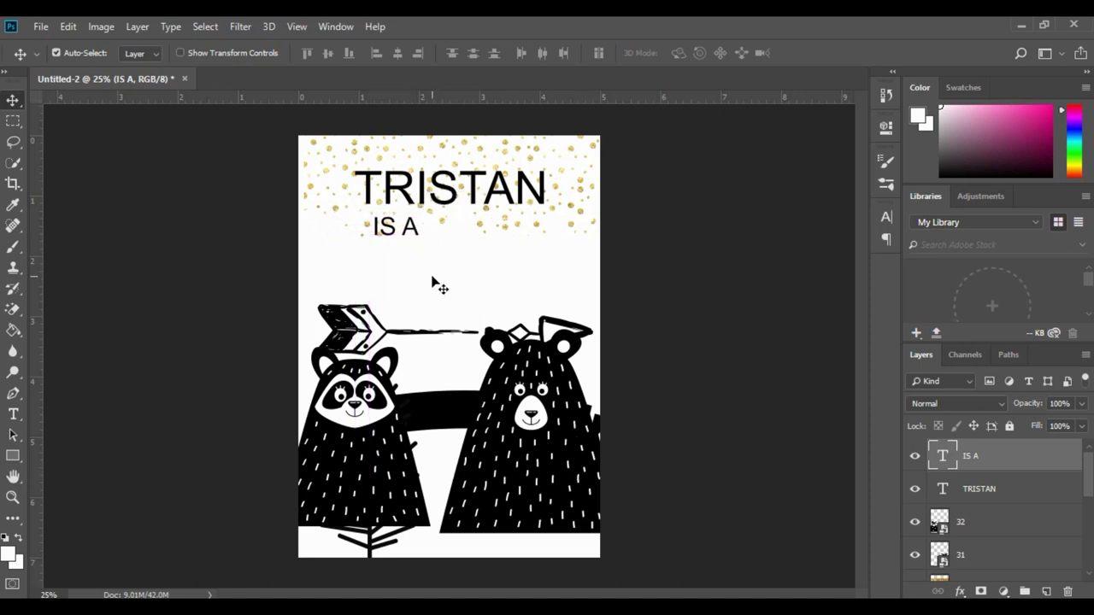
- Add the text "WILD" in 30 pt AR CENA on a new layer just below "IS A"
click(1047, 592)
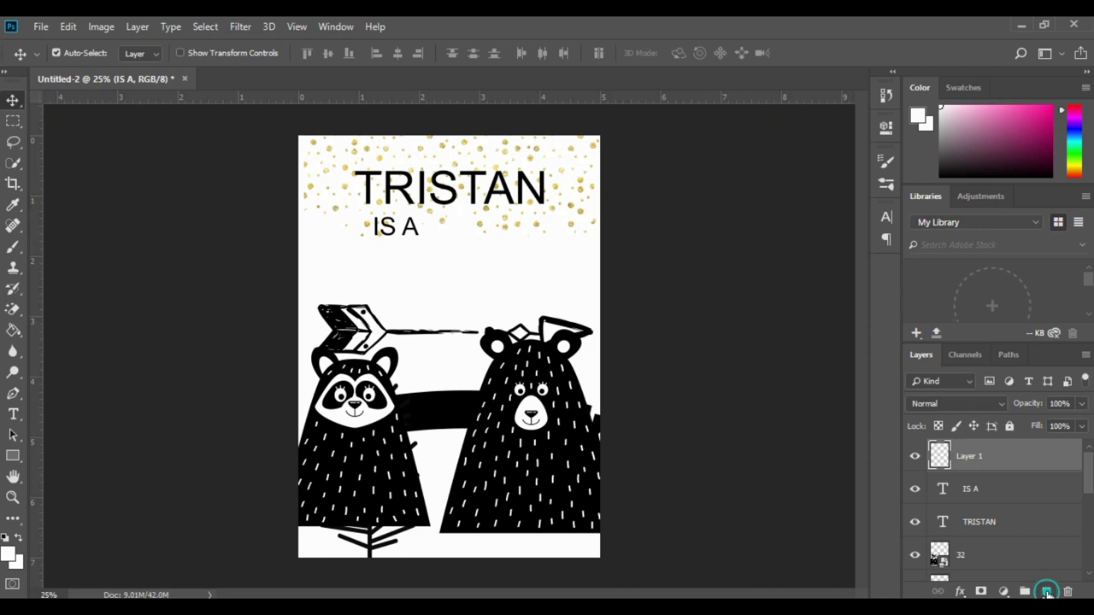
click(14, 415)
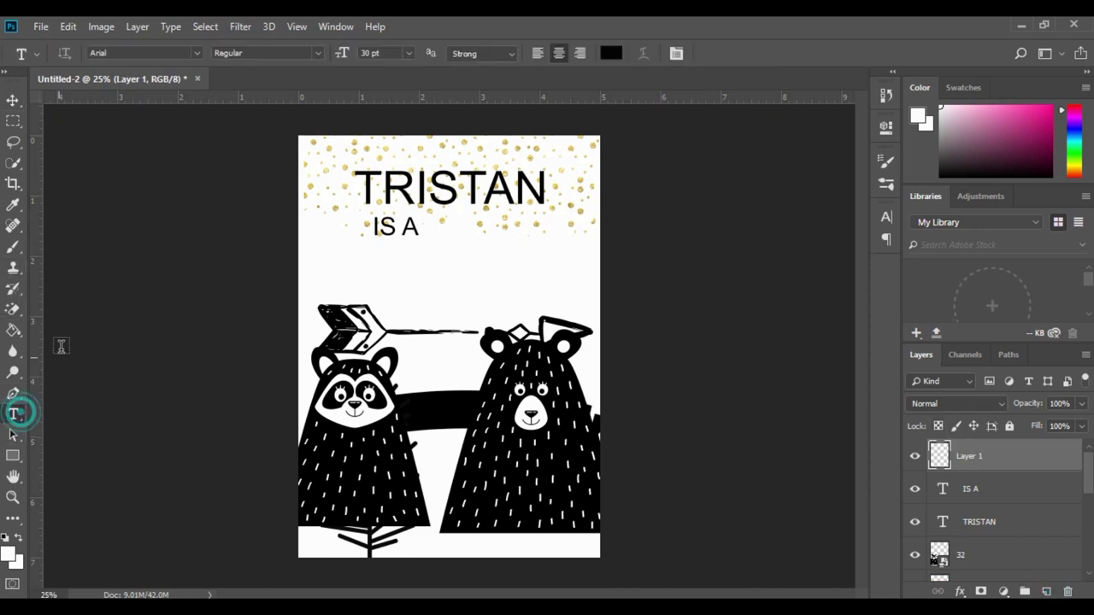
click(115, 53)
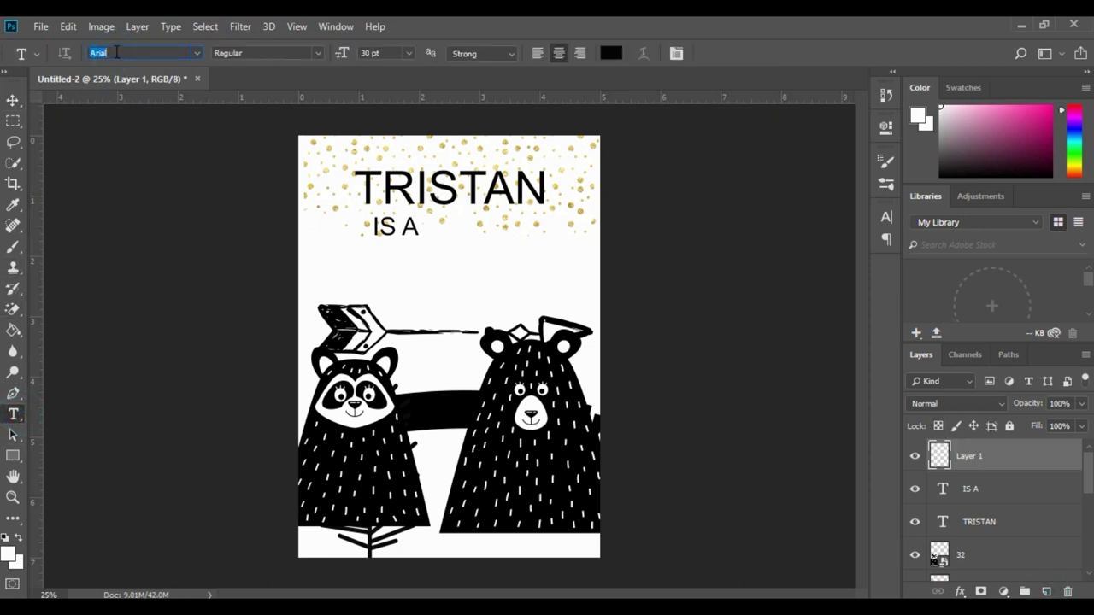
text(AR)
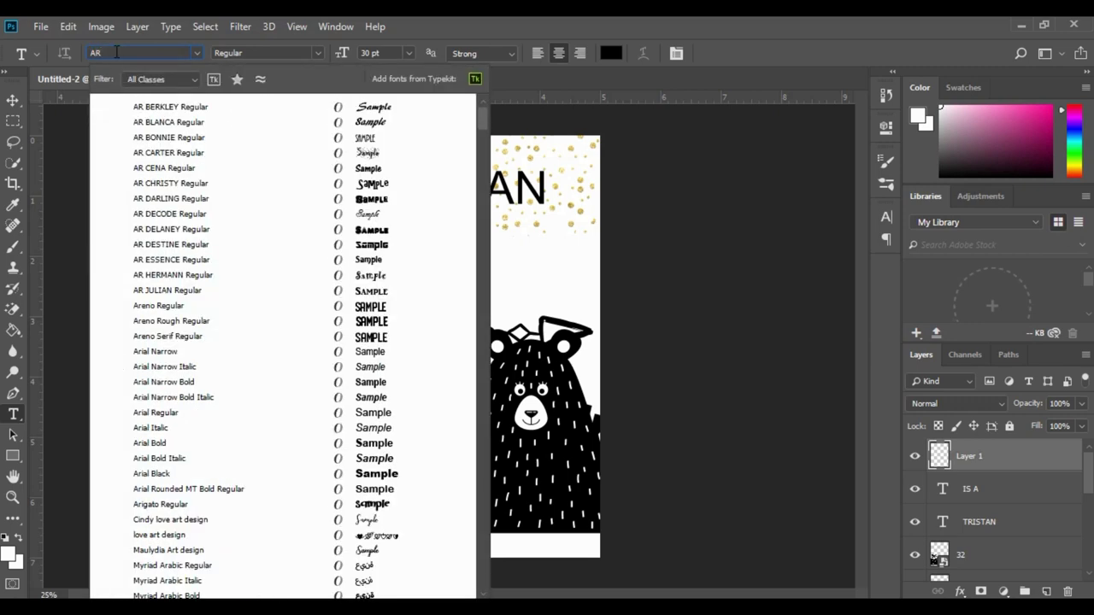
click(179, 169)
click(423, 248)
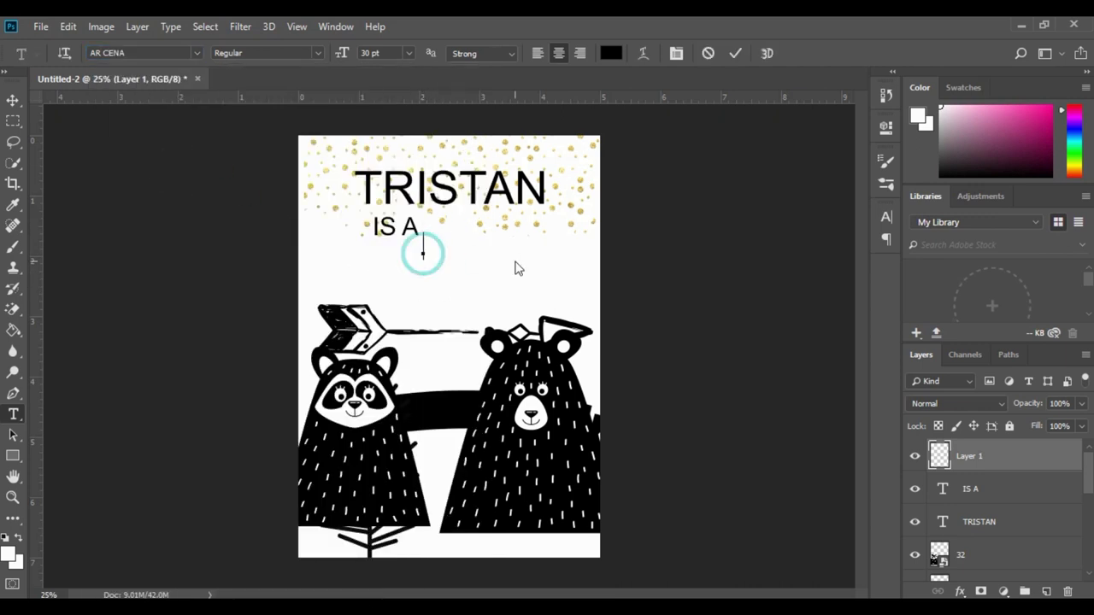
text(WILD)
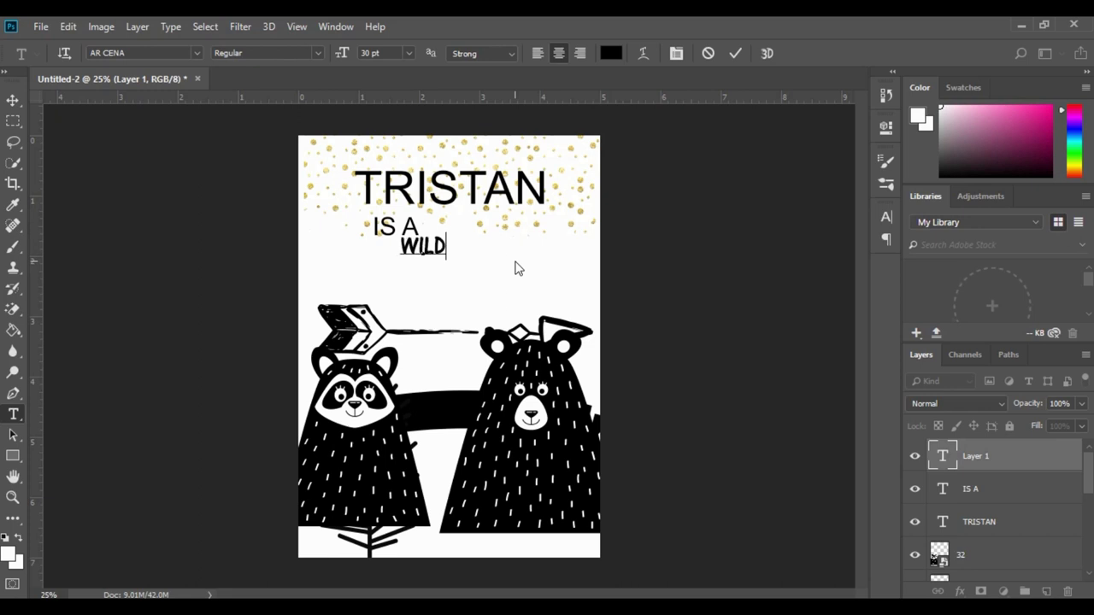
- Change the word to "Wild" in the bhatoshine font, enlarged to 92.88 pt and placed beneath the child's name
drag(447, 247, 401, 247)
click(134, 52)
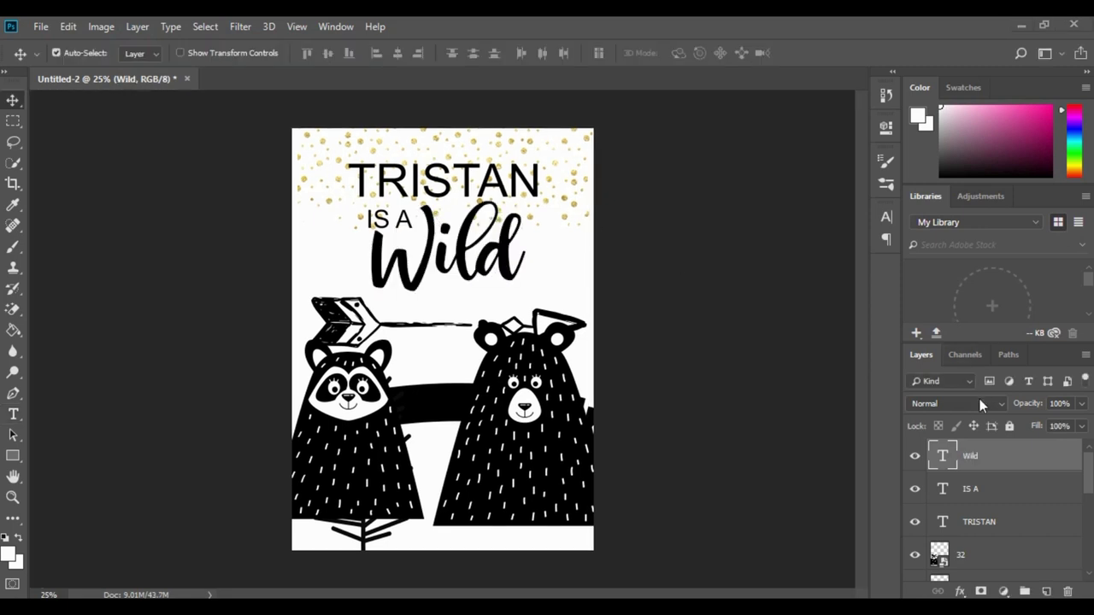
click(463, 252)
click(14, 415)
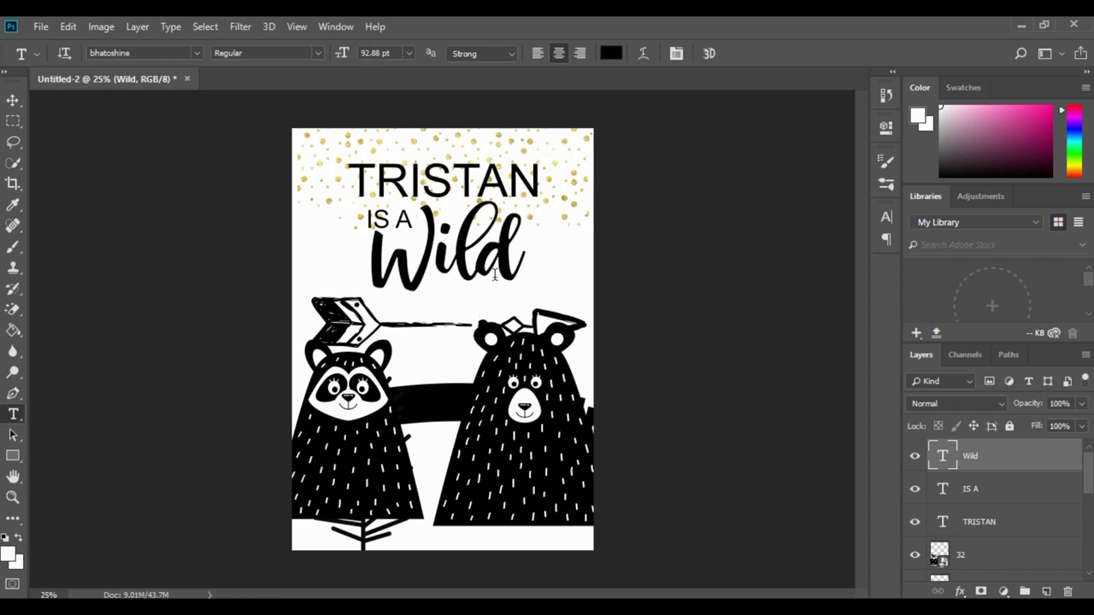
click(13, 100)
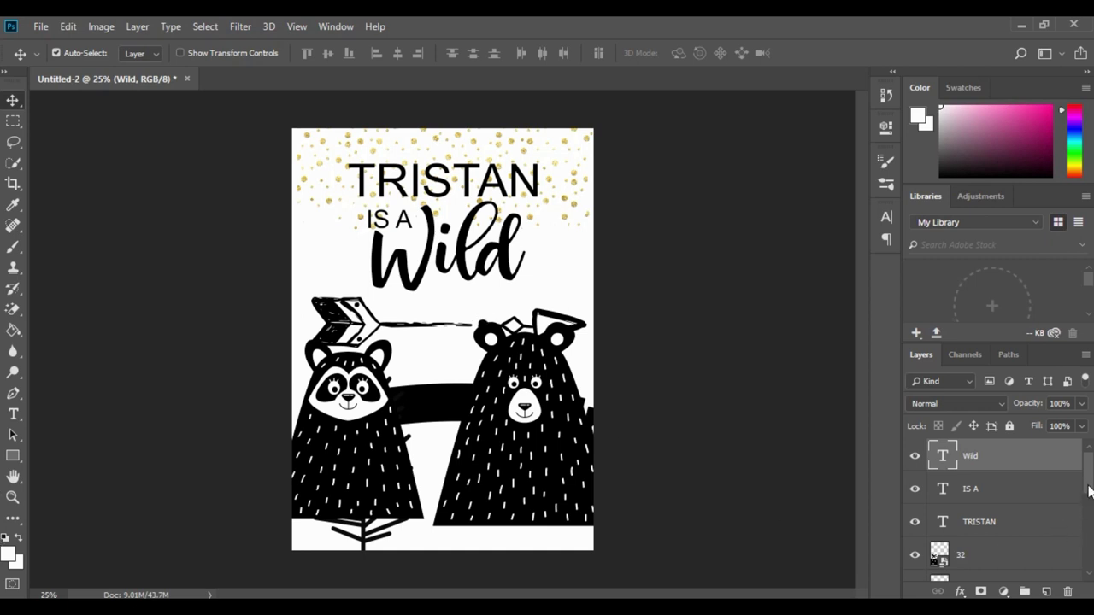
- Move the hidden gold glitter layer 3 (2) above the Wild text layer and make it visible
mouse_move(1090, 492)
mouse_down()
mouse_move(1089, 530)
mouse_move(1091, 483)
mouse_move(1090, 504)
mouse_up()
click(1002, 494)
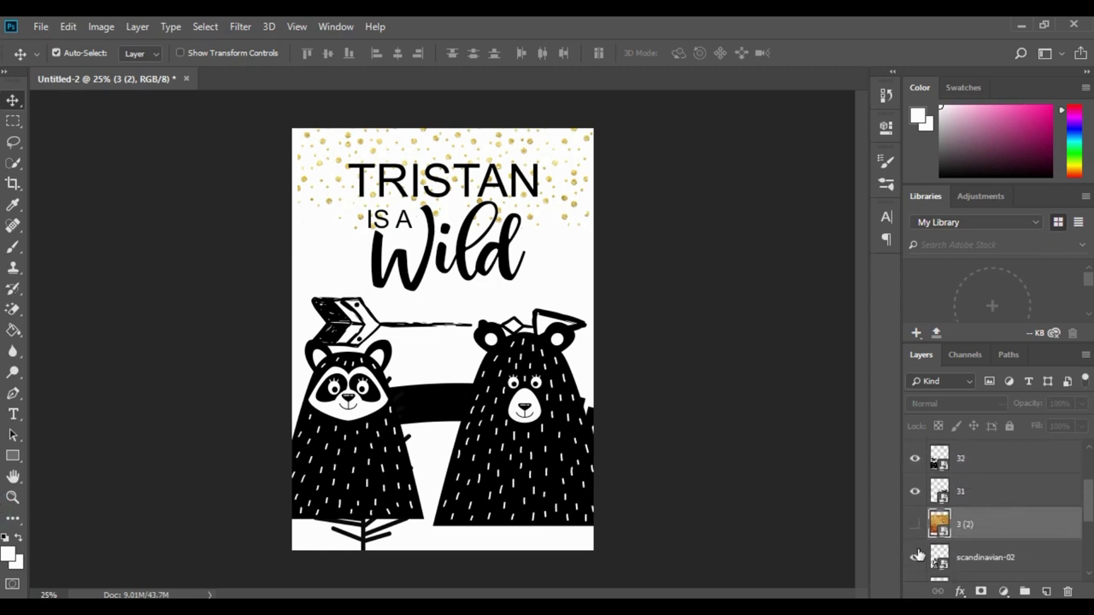
drag(989, 530, 996, 443)
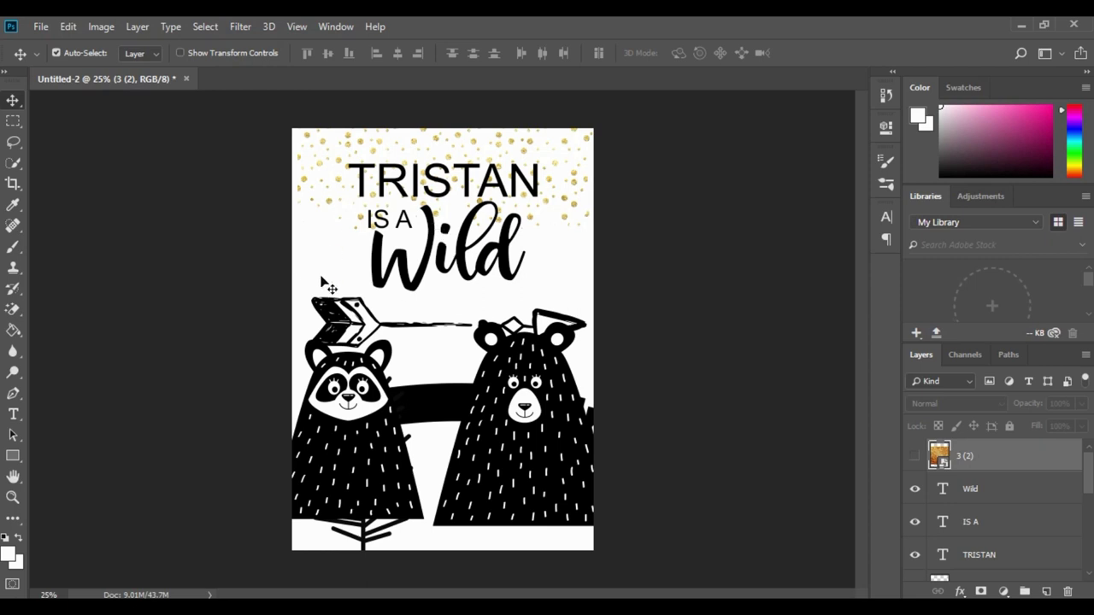
click(915, 456)
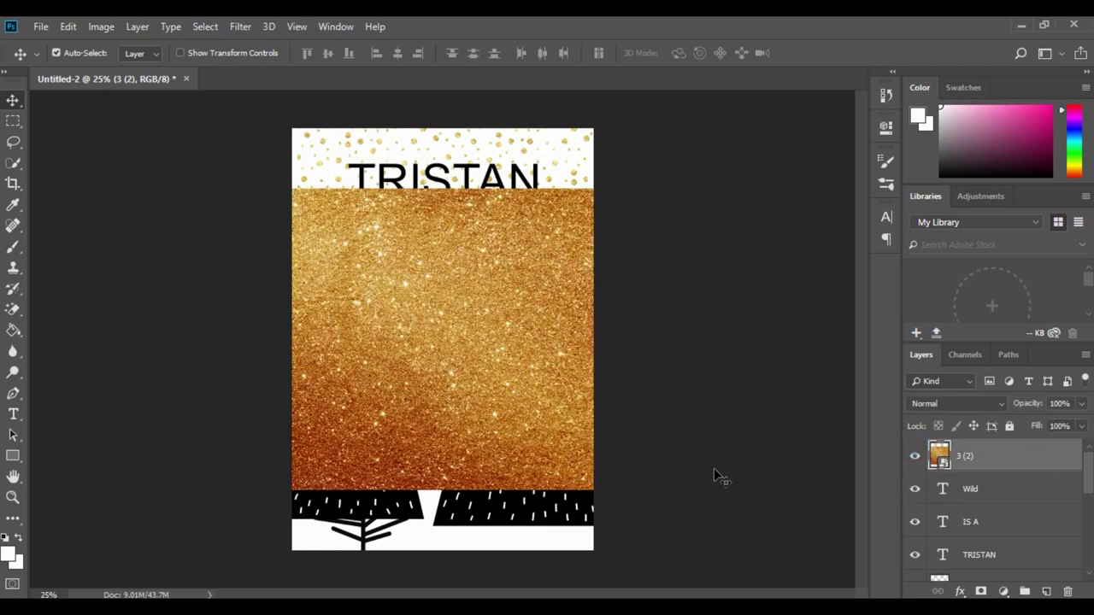
- Clip the gold glitter layer to the Wild text and shift the texture so it fills all the letters
right_click(1003, 453)
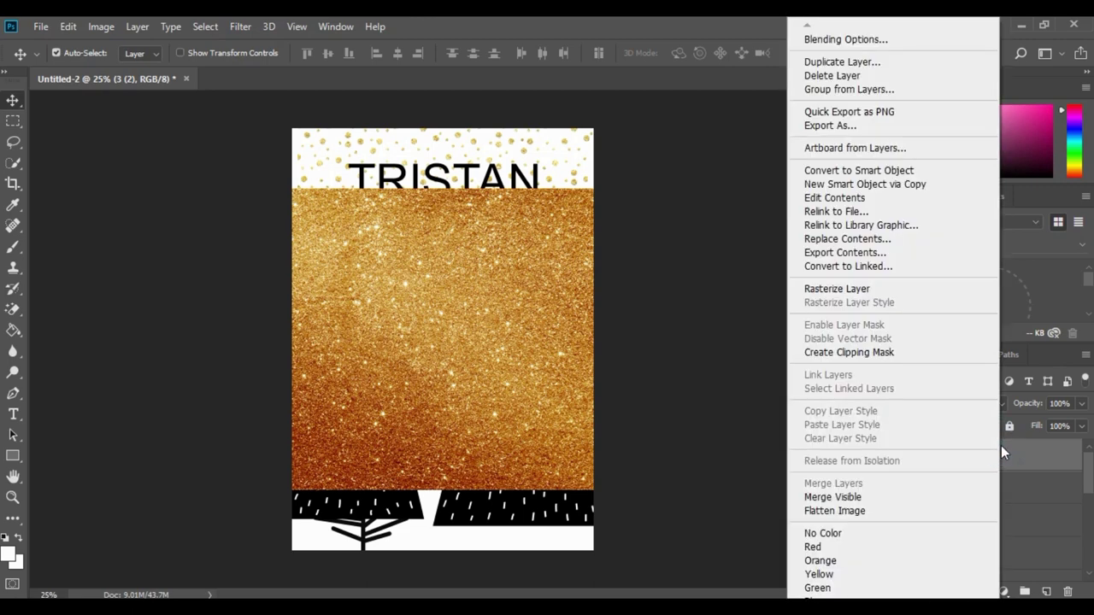
click(846, 352)
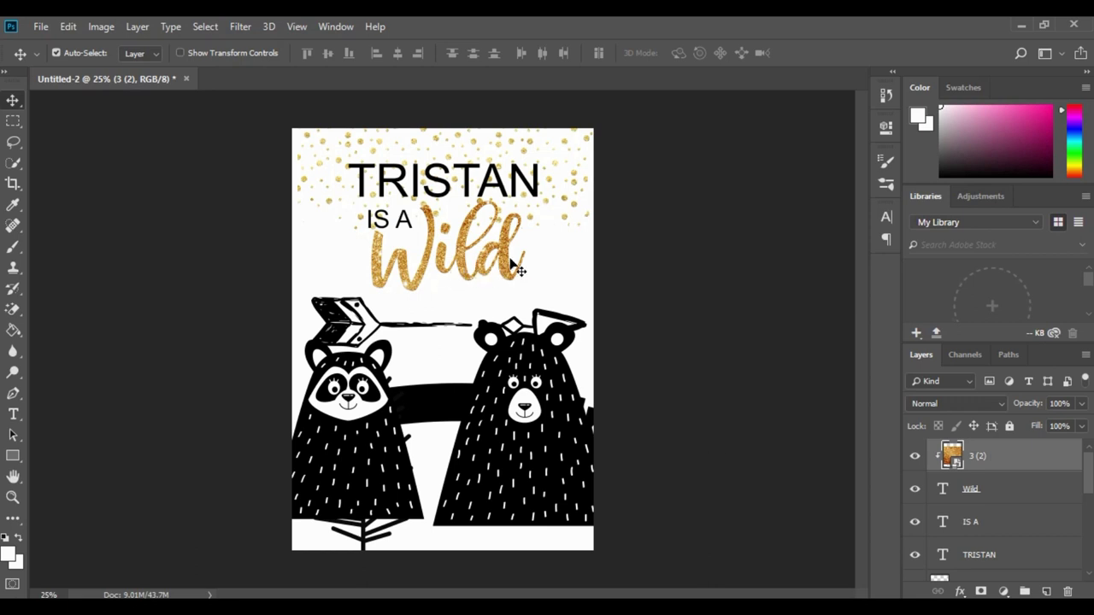
drag(515, 266, 459, 244)
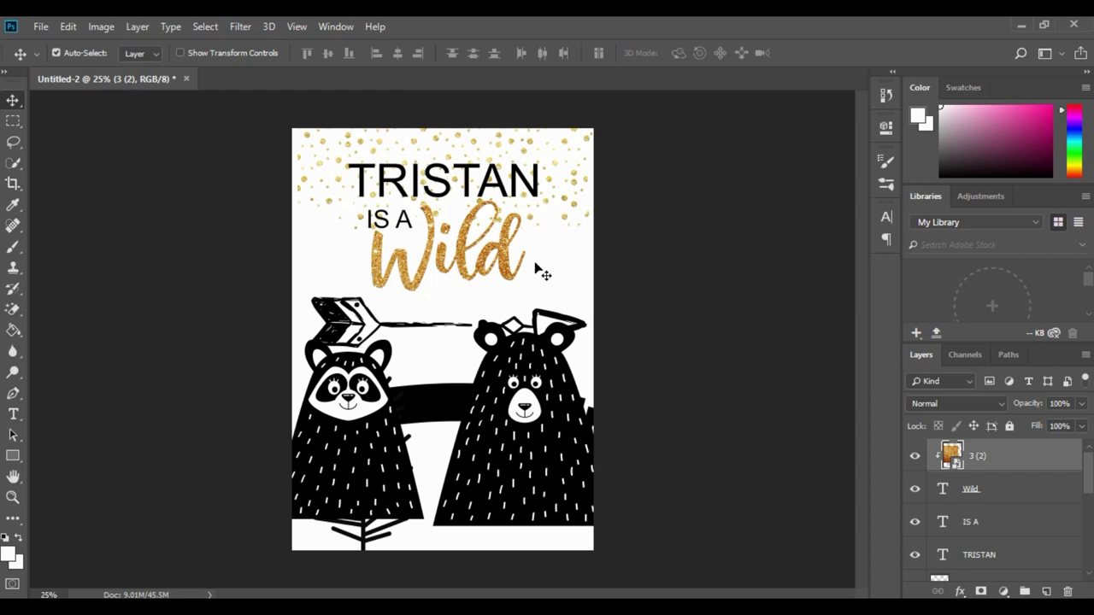
- Move the arrow down so that it sits behind the raccoon and the bear
click(459, 280)
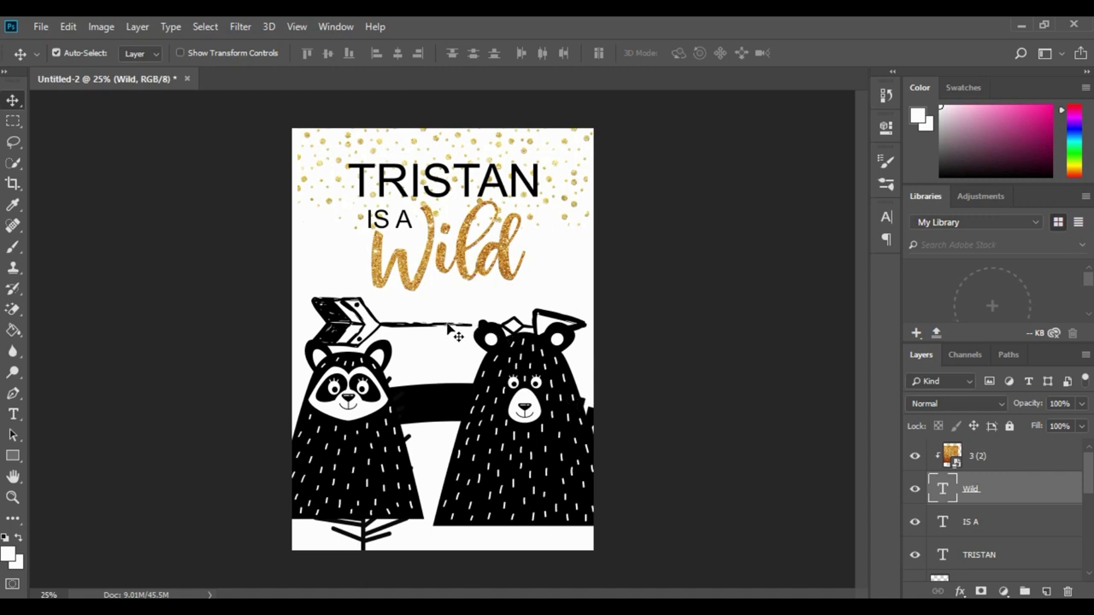
drag(453, 330, 409, 267)
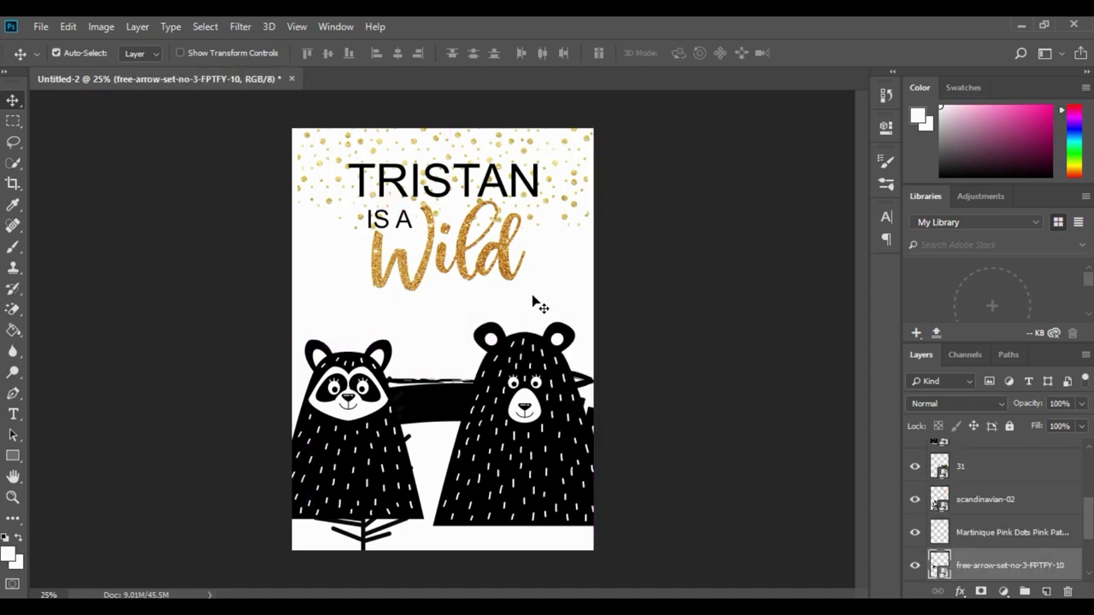
- Add the word "ONE" in black Arial Rounded MT Bold at 100 pt on a new layer above the gold glitter layer
scroll(1057, 517, up, 5)
click(1010, 458)
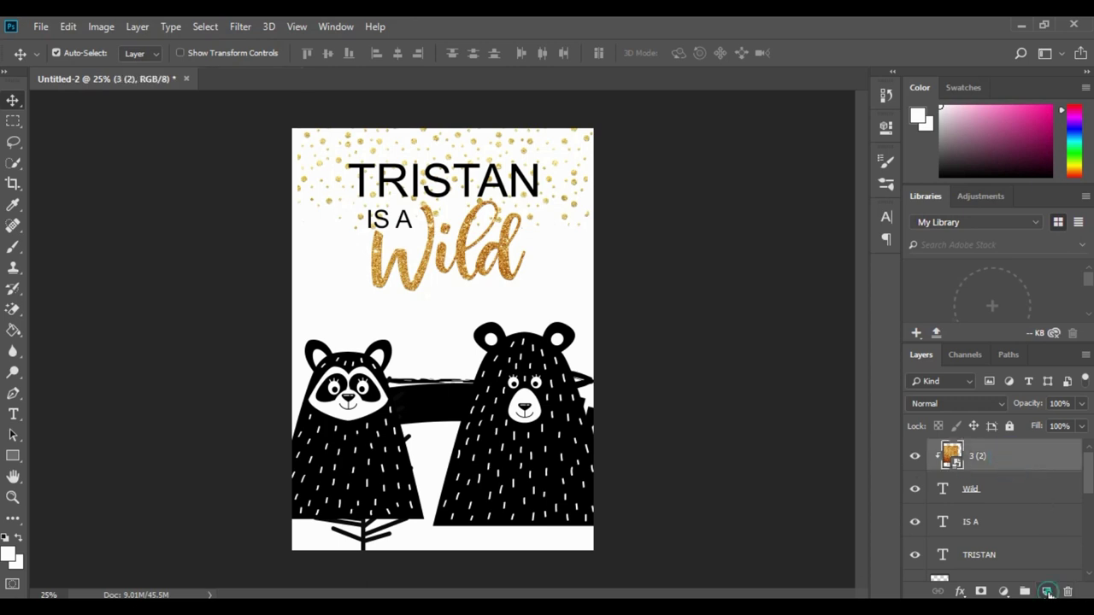
click(1048, 592)
click(13, 415)
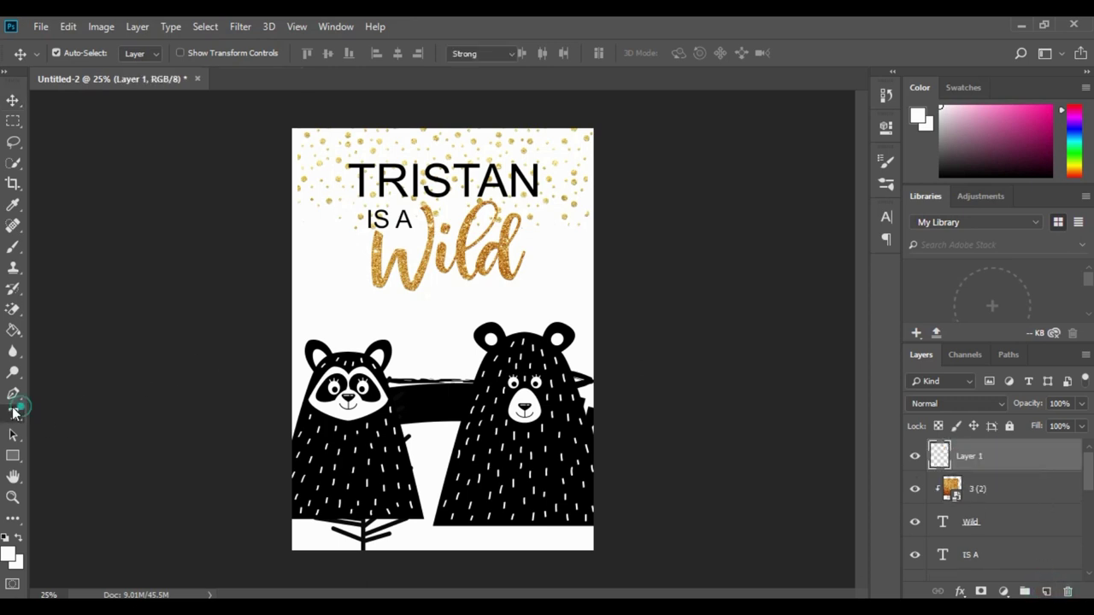
click(127, 55)
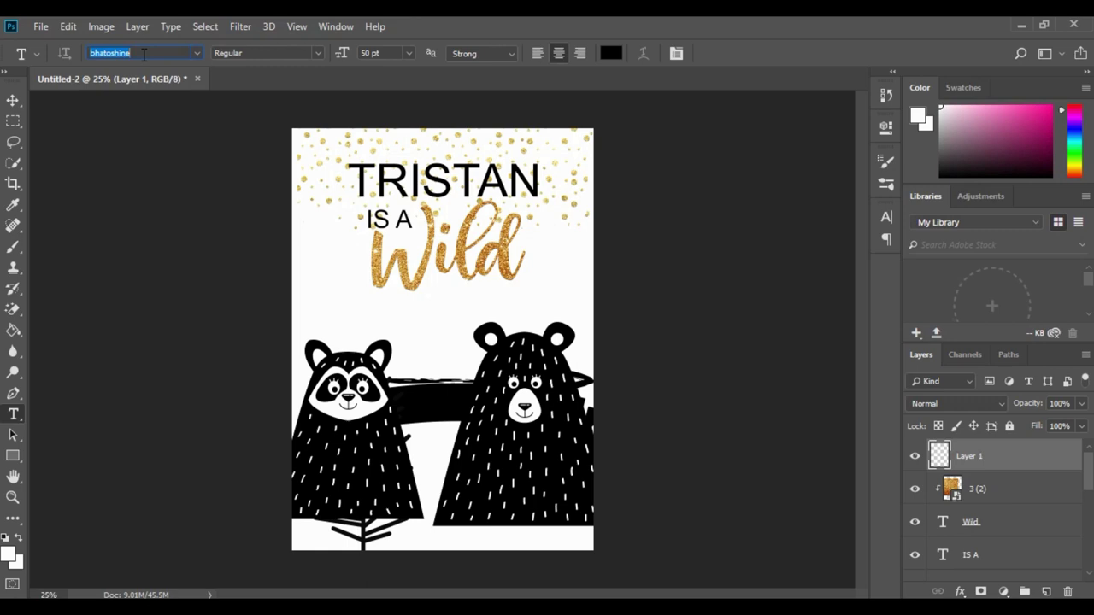
text(arial)
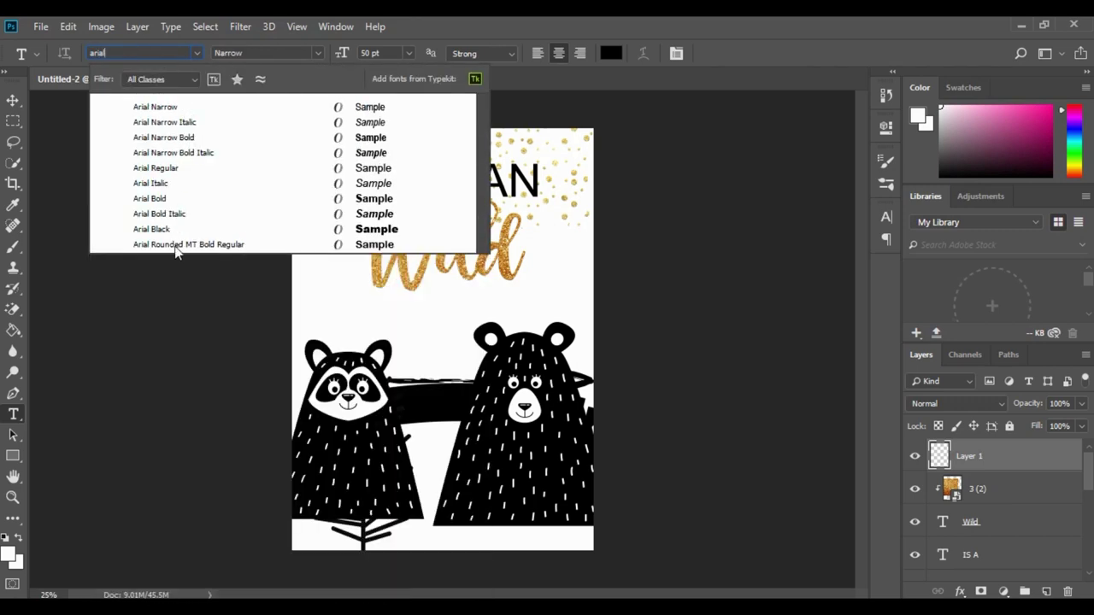
click(175, 244)
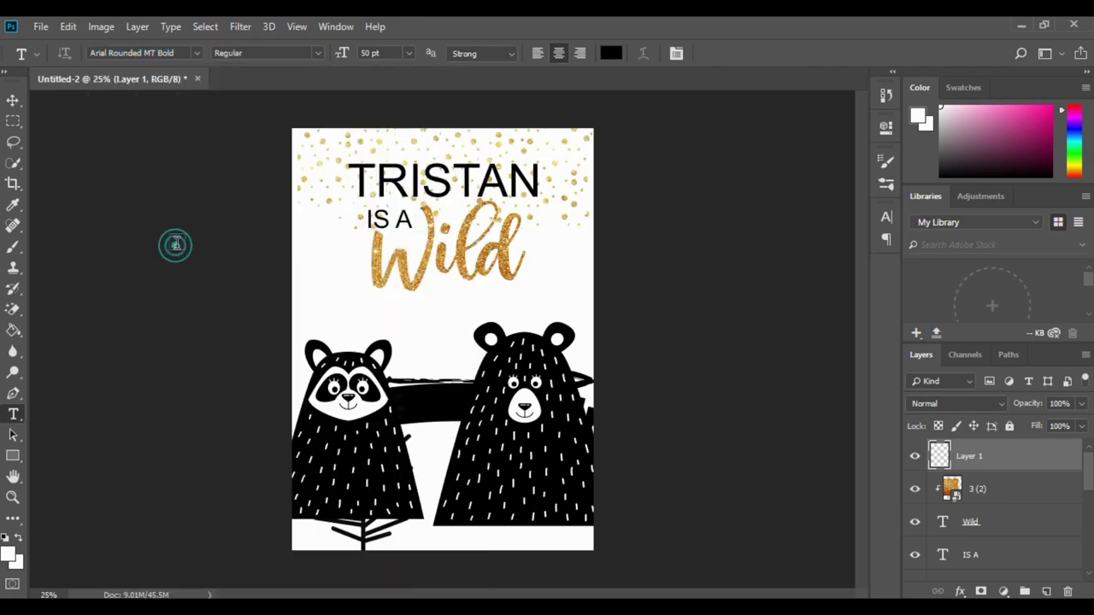
click(370, 53)
click(399, 311)
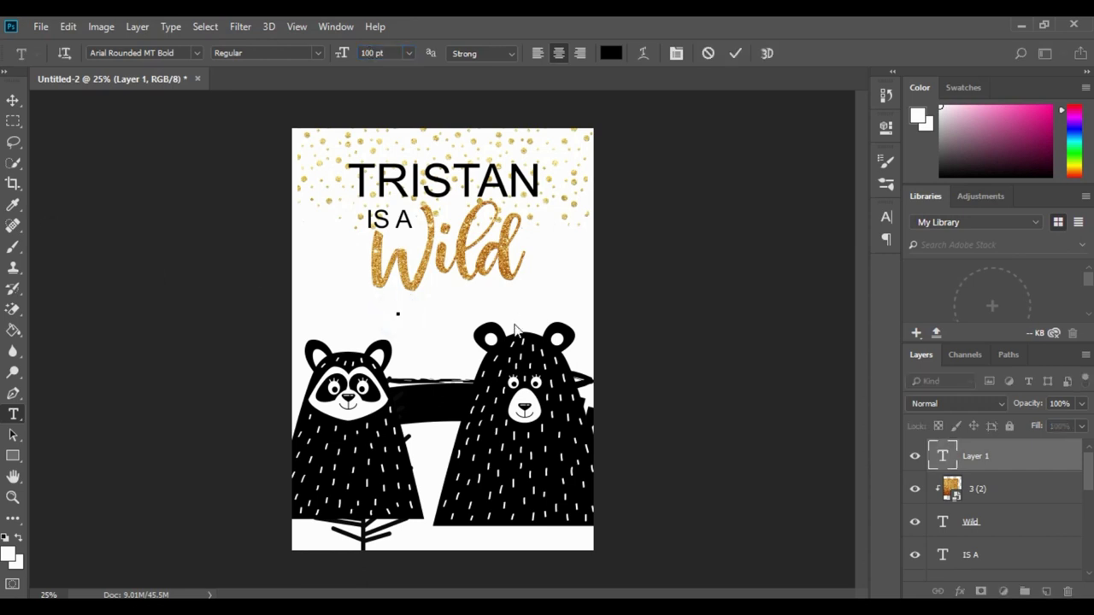
text(ONE)
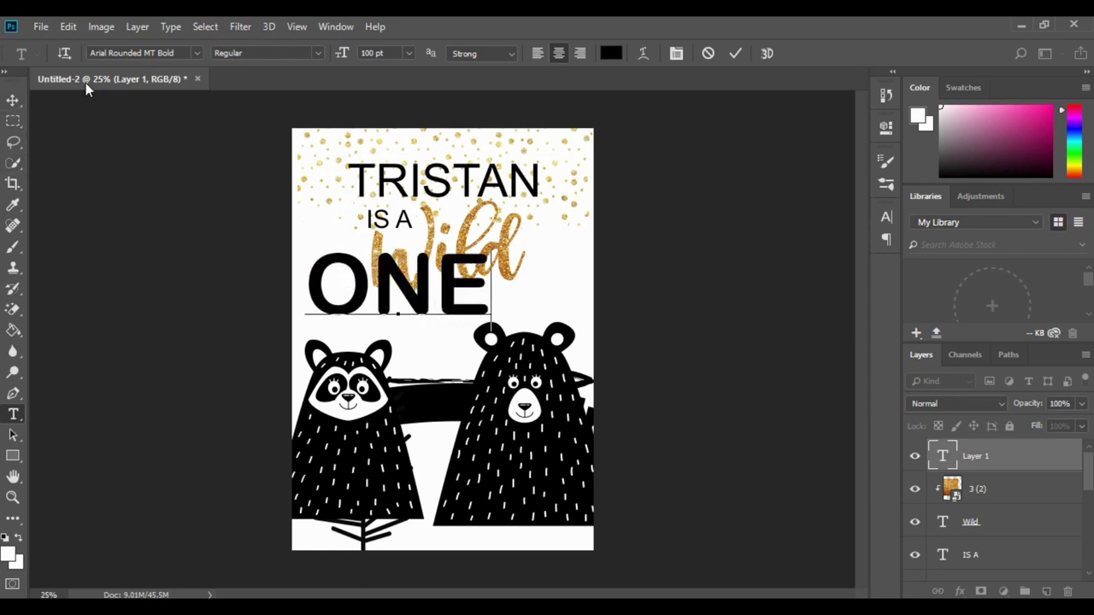
- Position ONE directly beneath Wild and place its layer below the Wild text layer so the glitter word overlaps it
click(17, 102)
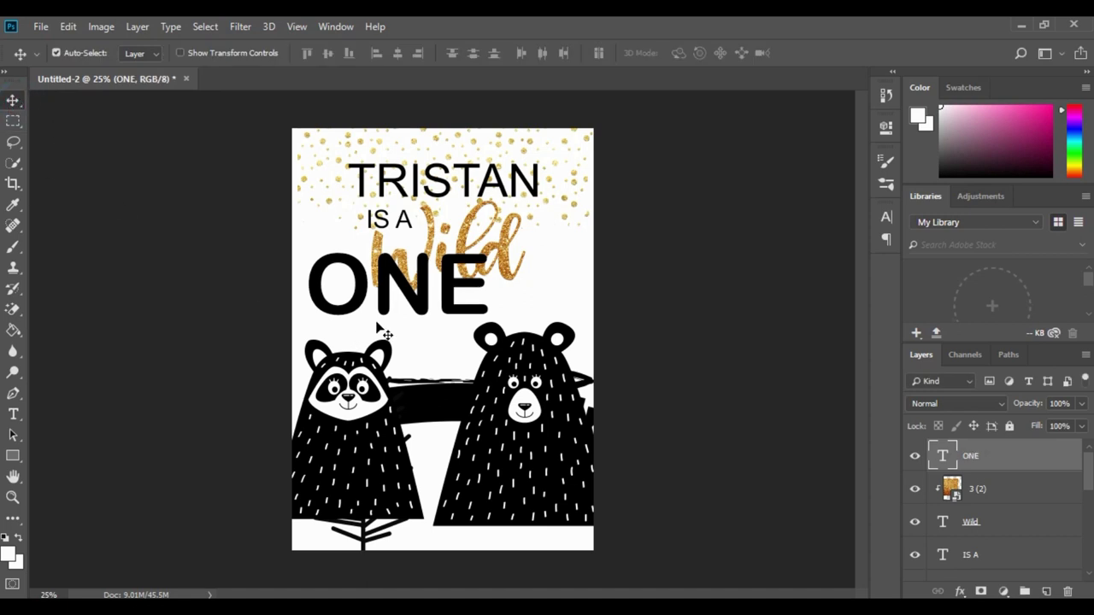
drag(456, 312, 495, 318)
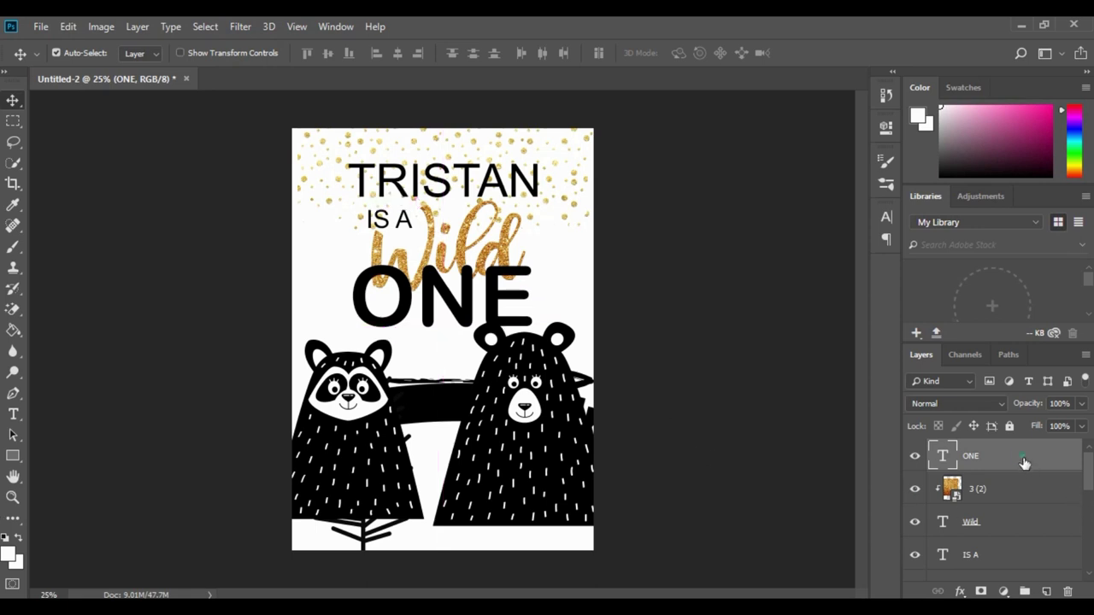
drag(1023, 462, 1038, 543)
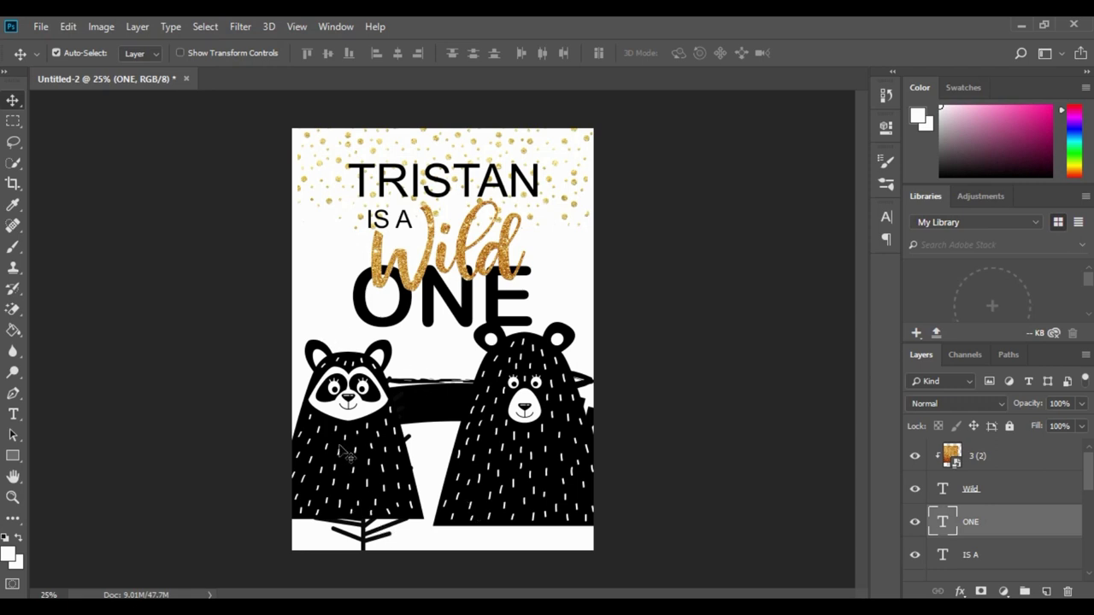
- Scale the raccoon to about 73%, rotate it about 47°, and place it peeking in from the page's left edge beside the title
drag(366, 497, 359, 453)
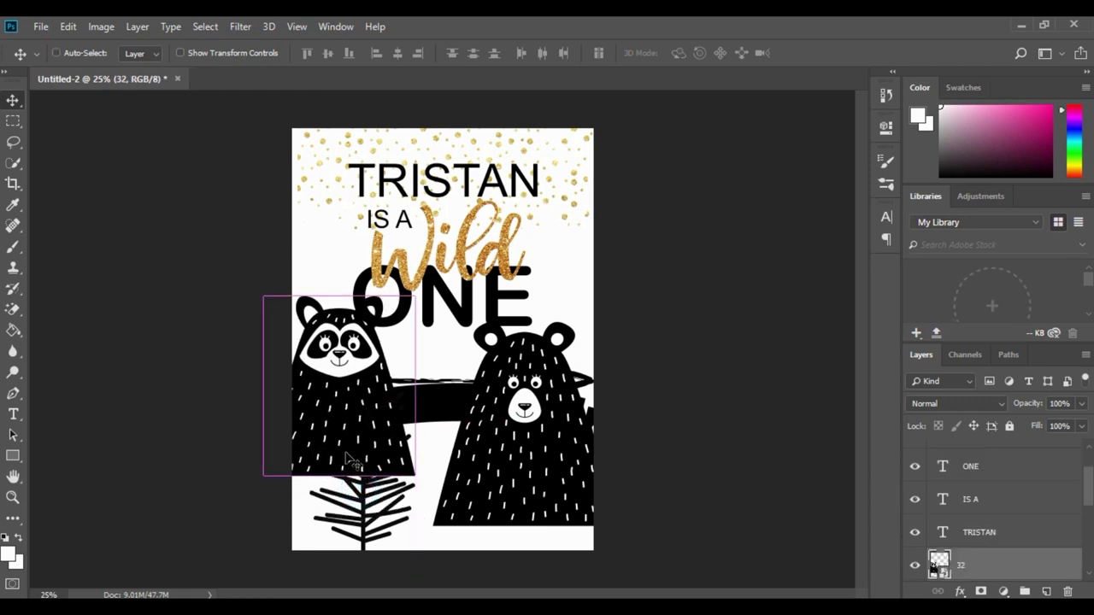
key(ctrl+t)
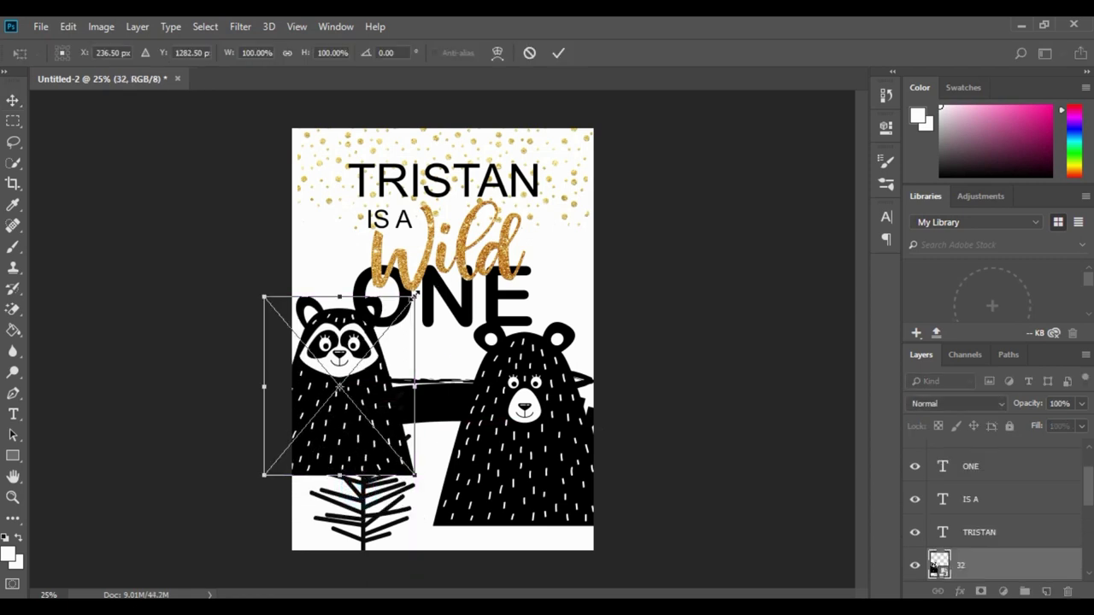
drag(416, 297, 405, 411)
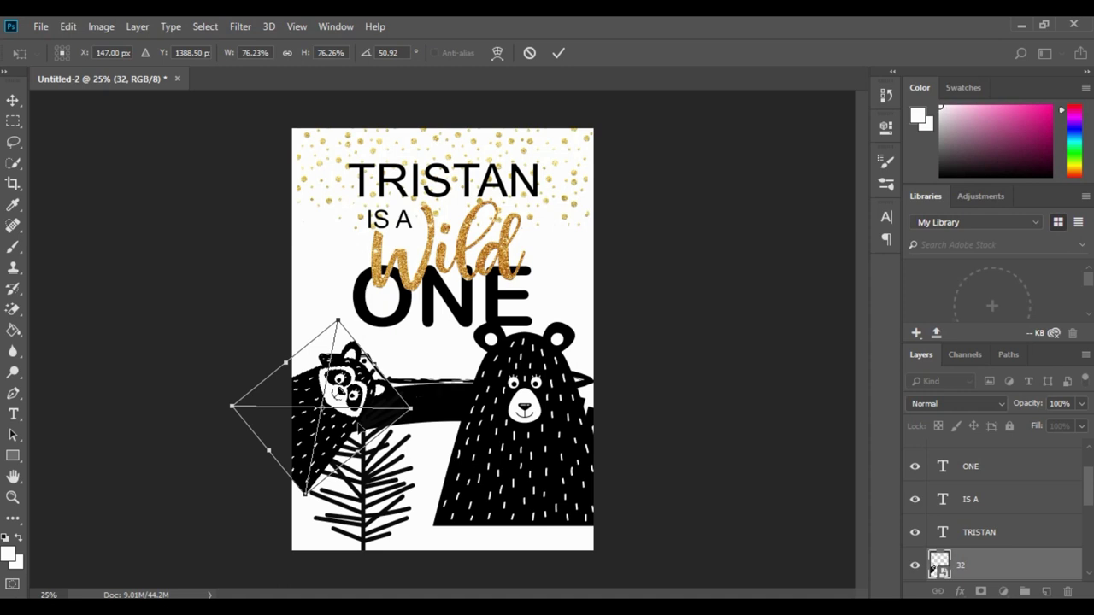
drag(333, 438, 316, 390)
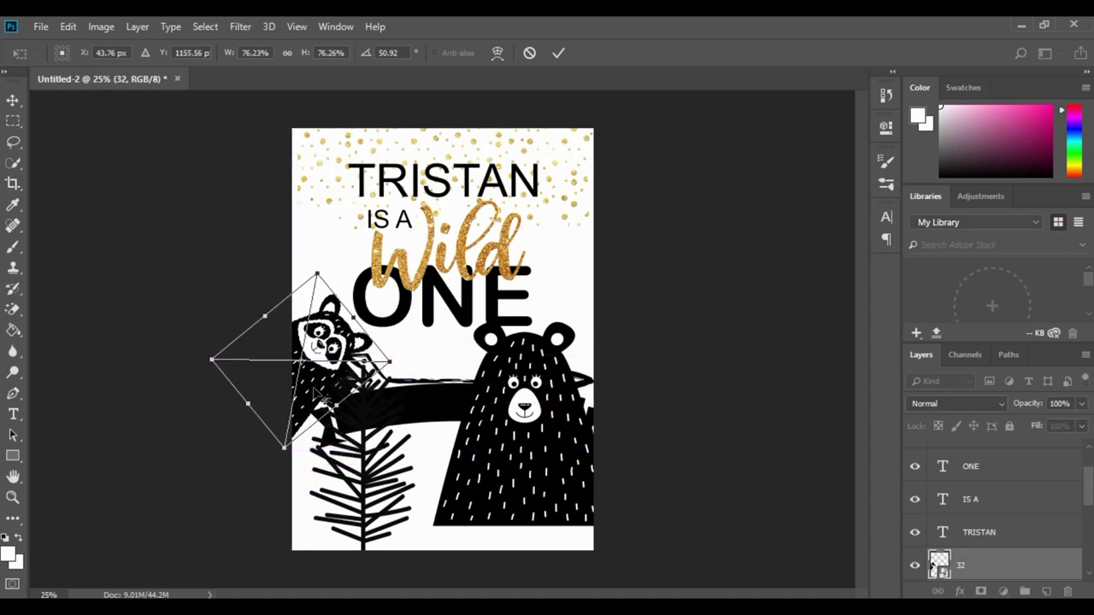
drag(389, 362, 379, 358)
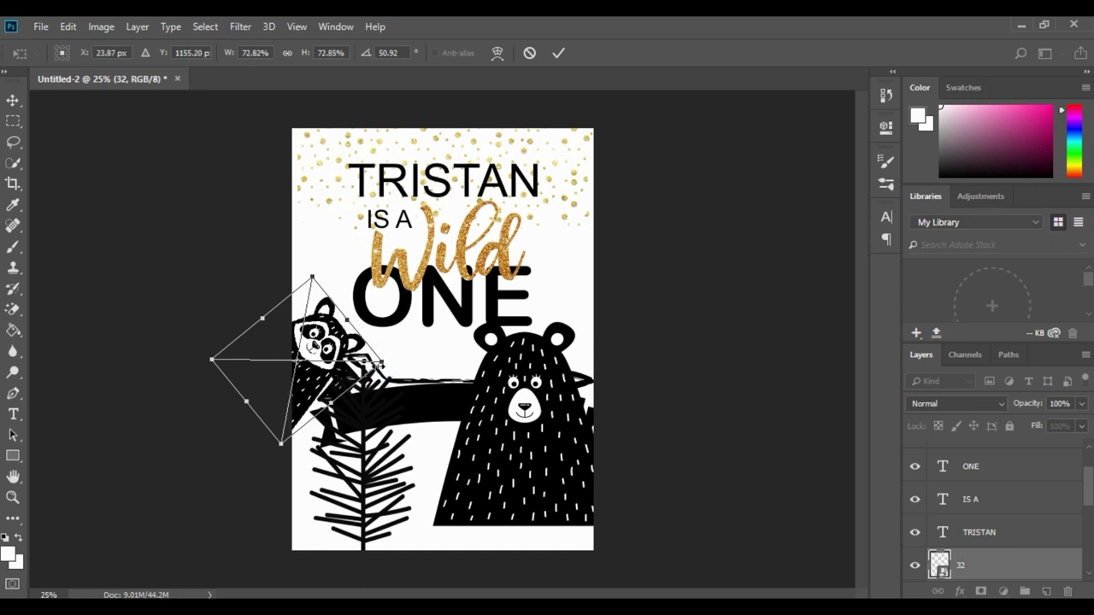
drag(329, 384, 325, 262)
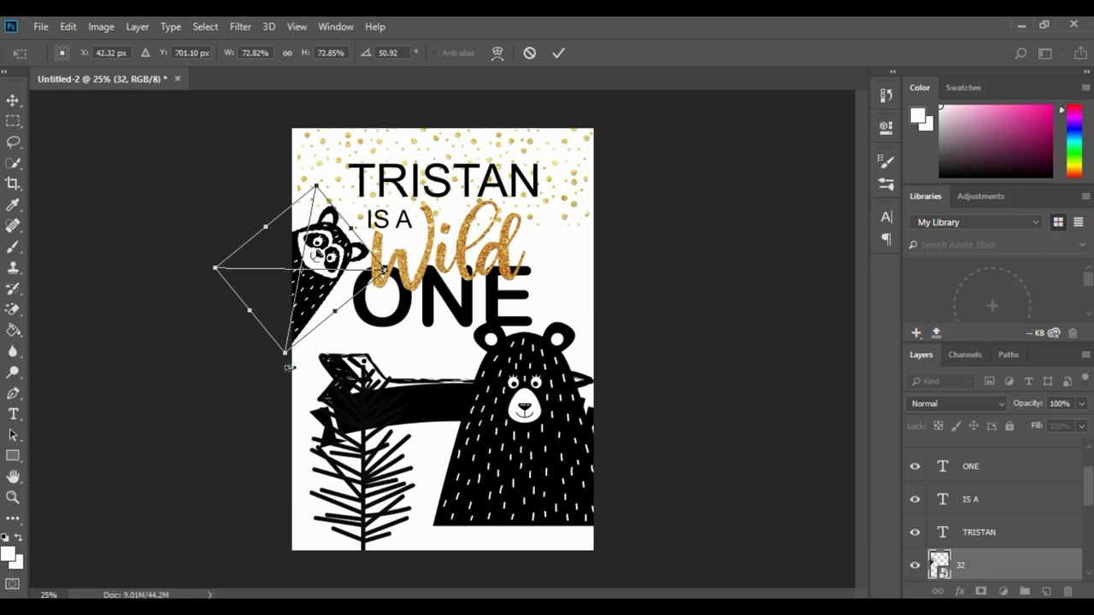
drag(289, 367, 297, 364)
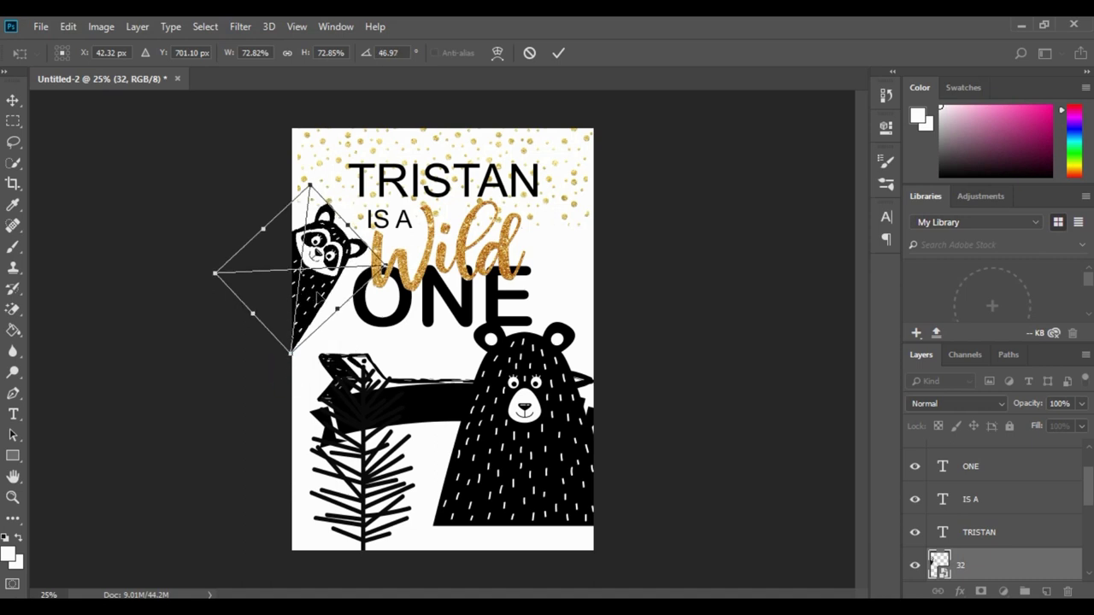
drag(317, 295, 320, 299)
key(Return)
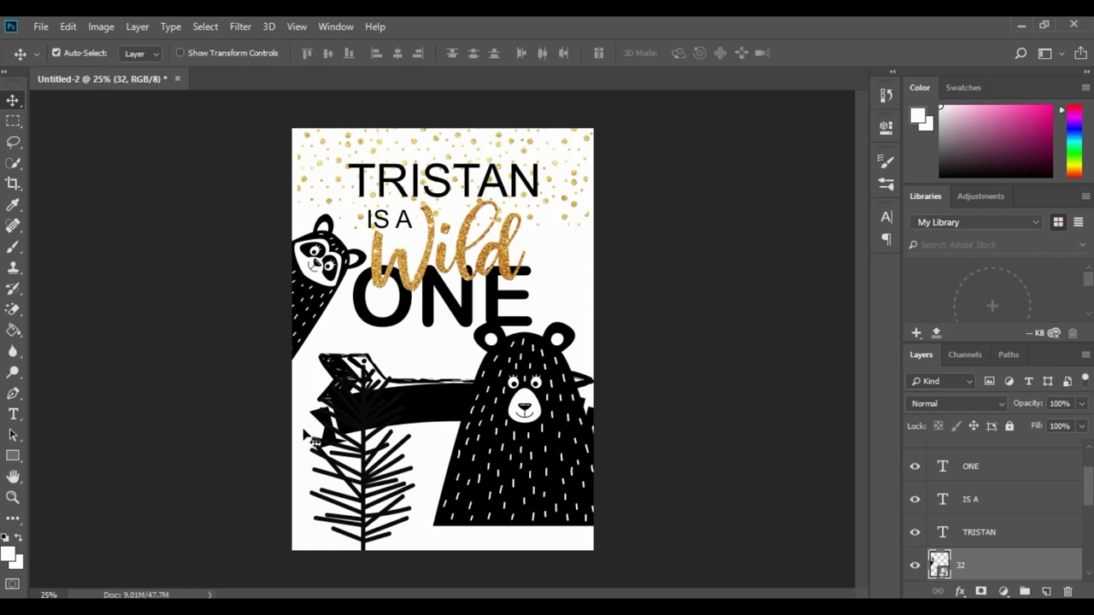
- Scale the bear to about 67%, rotate it about -37.5°, and place it peeking in from the page's right edge beside ONE
click(517, 488)
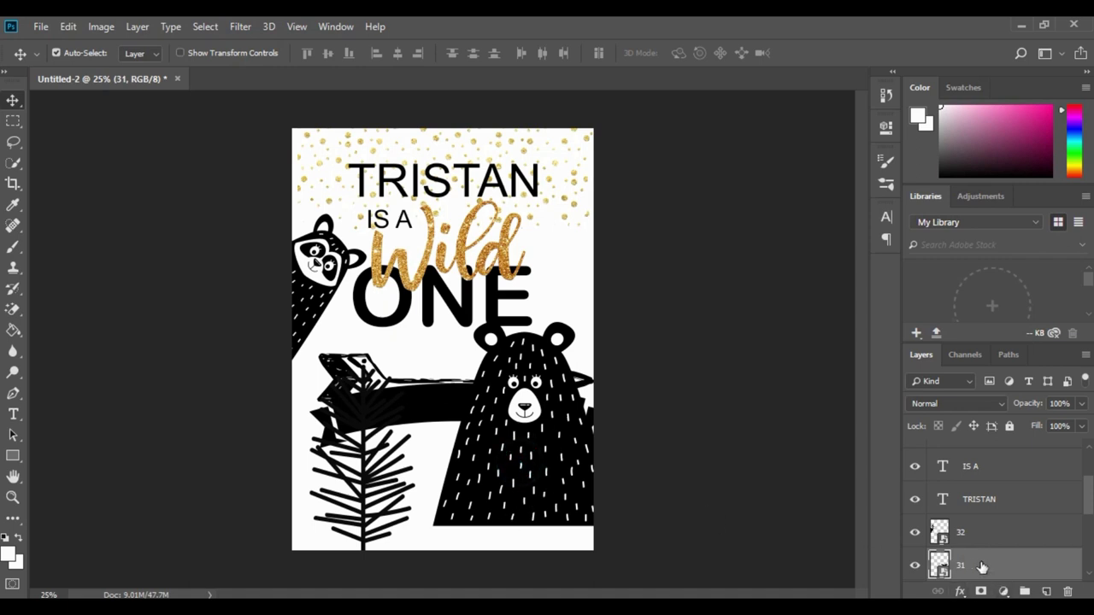
key(ctrl+t)
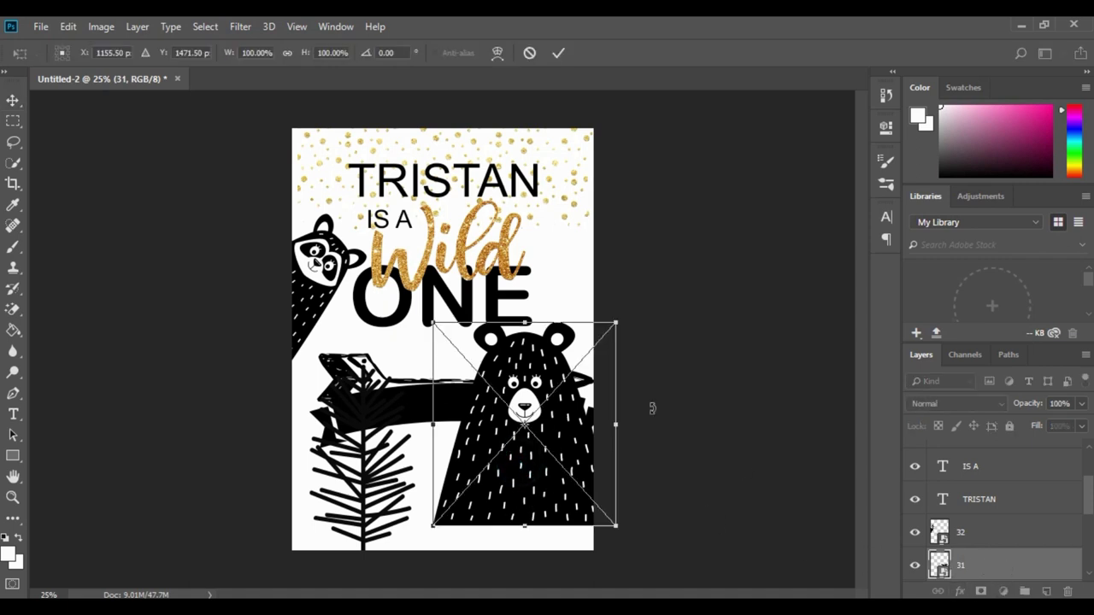
drag(433, 323, 462, 453)
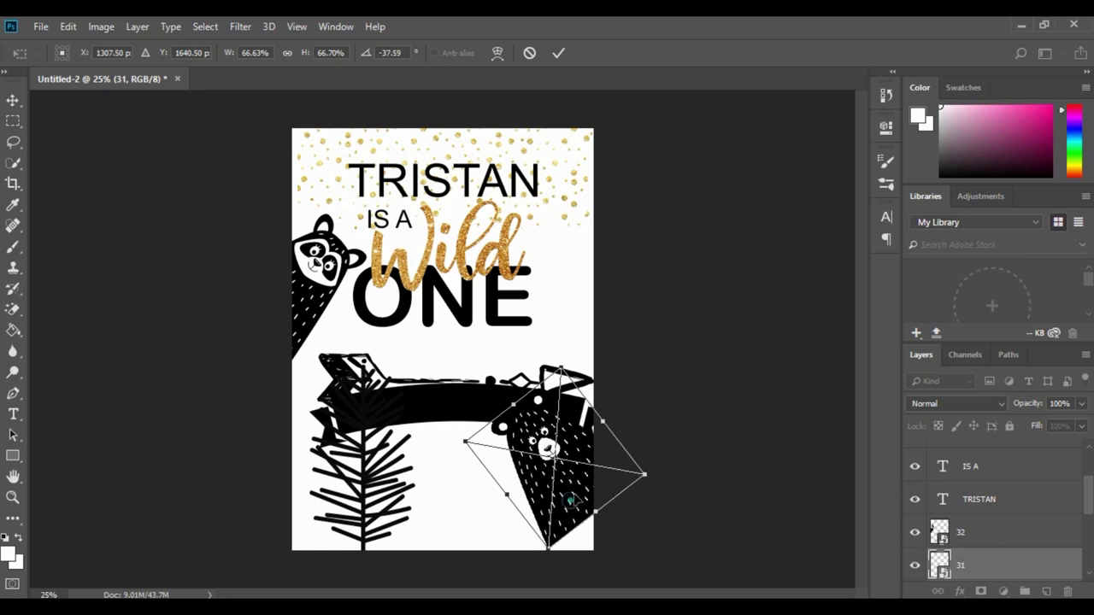
drag(571, 505, 609, 385)
drag(485, 328, 486, 328)
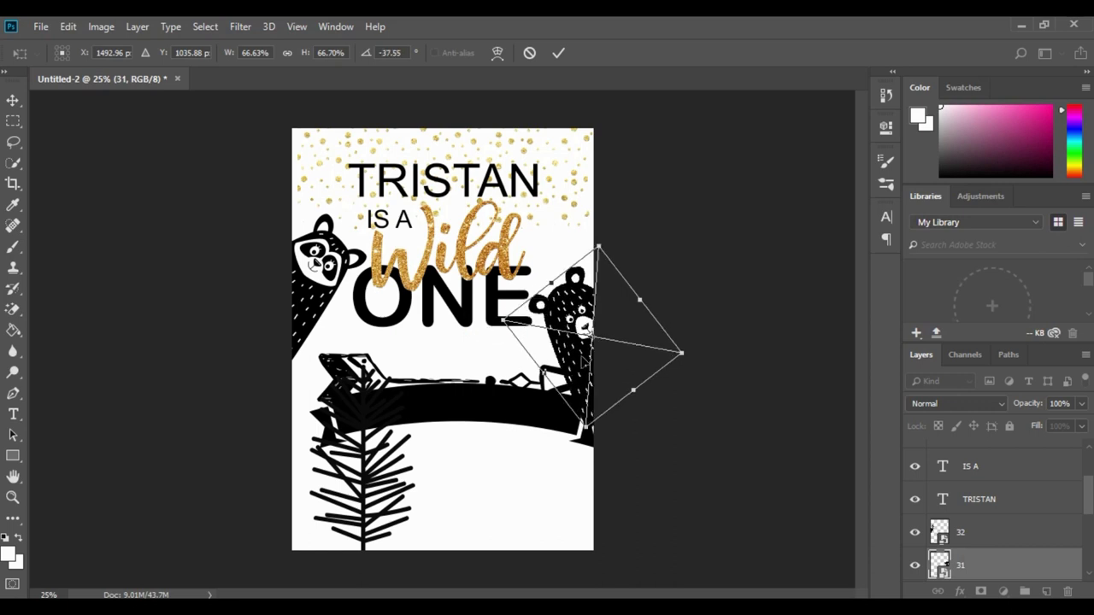
mouse_move(578, 360)
mouse_down()
mouse_move(584, 344)
mouse_move(574, 366)
mouse_up()
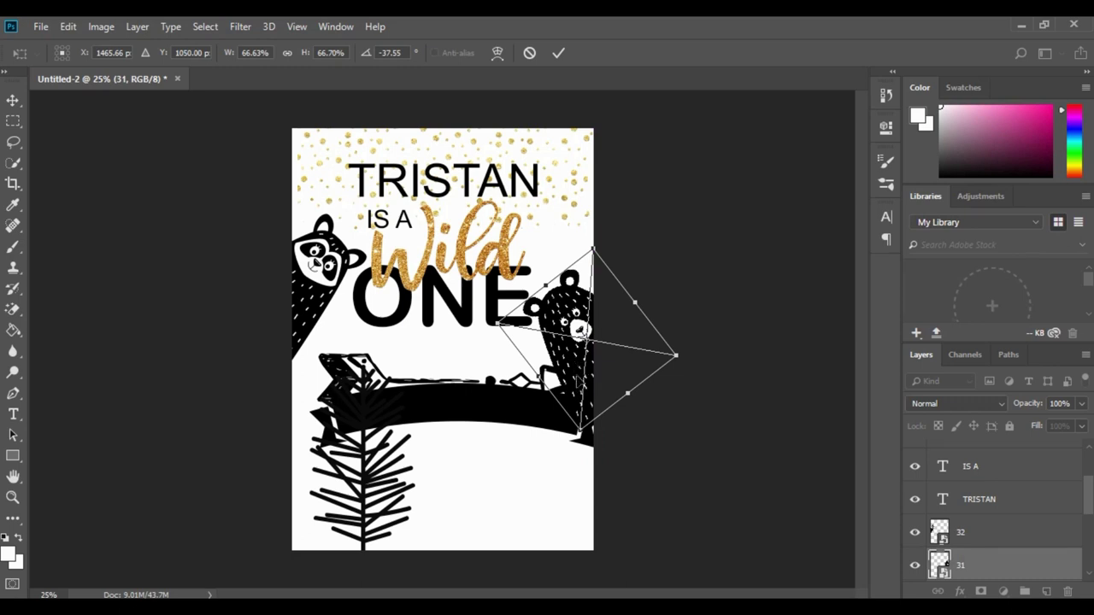
key(Return)
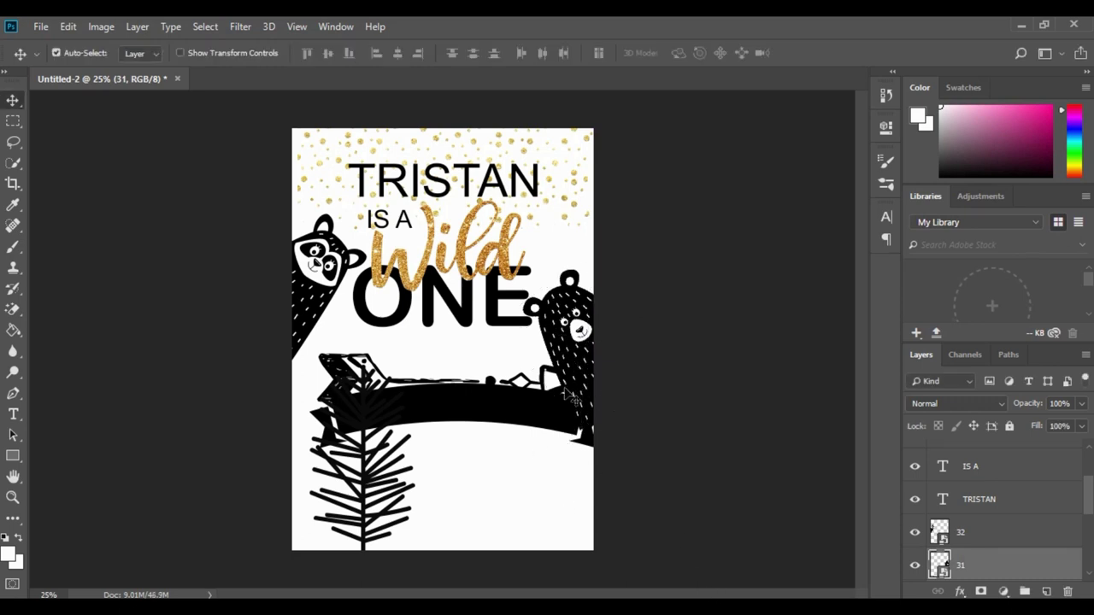
- Move the black ribbon banner down to the lower part of the invitation, clear of the arrow
drag(450, 414, 436, 487)
click(450, 382)
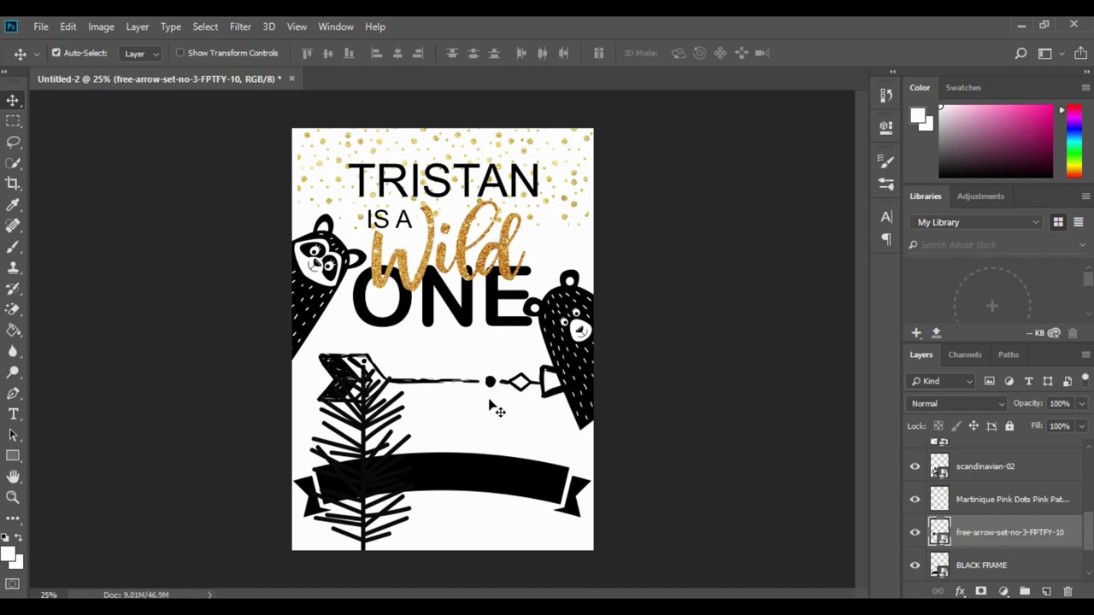
- Rotate the pine branch (scandinavian-02) about -34.7° so that its tip leans toward the page's left edge
click(345, 389)
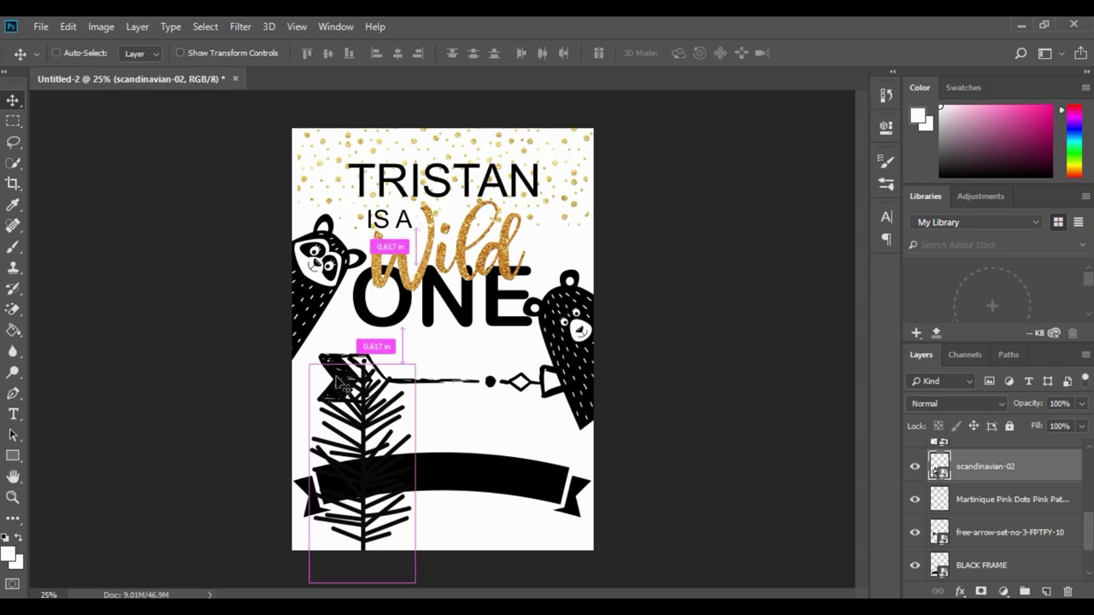
key(ctrl+t)
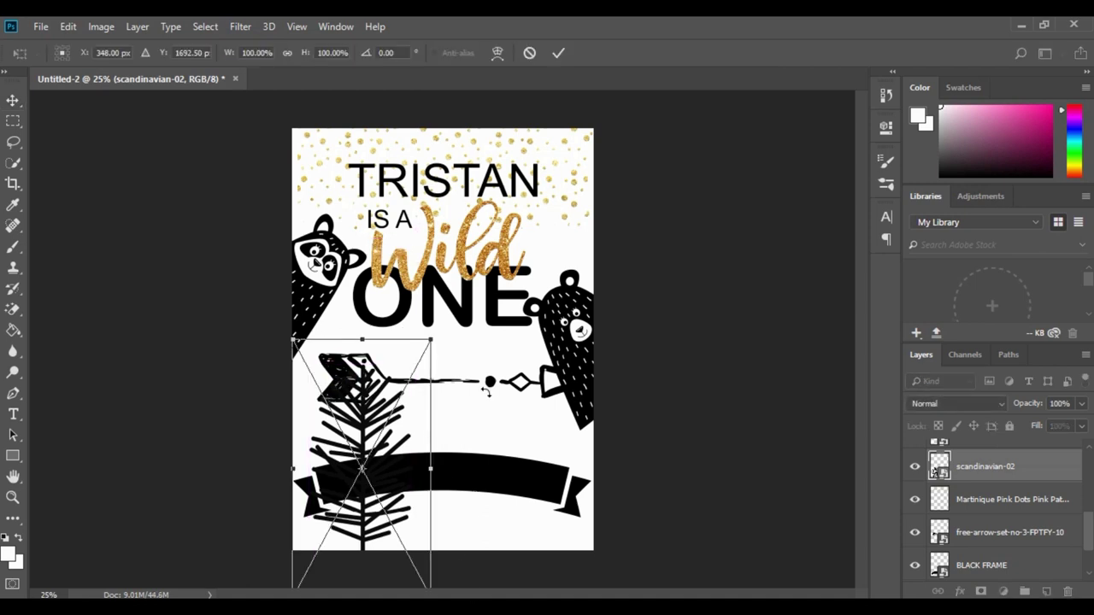
drag(113, 292, 112, 291)
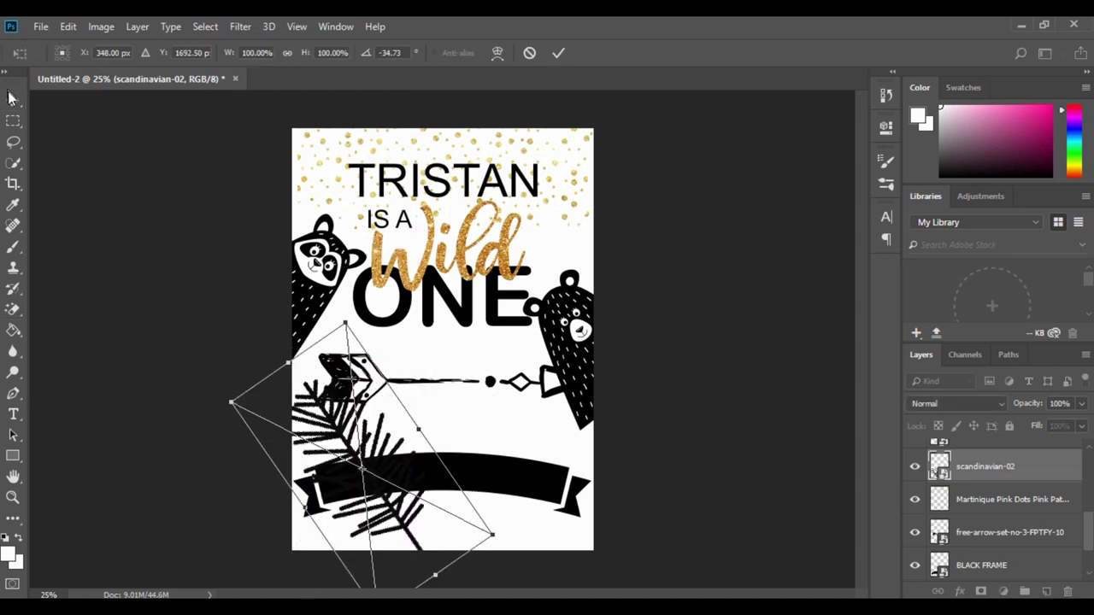
click(14, 98)
click(498, 249)
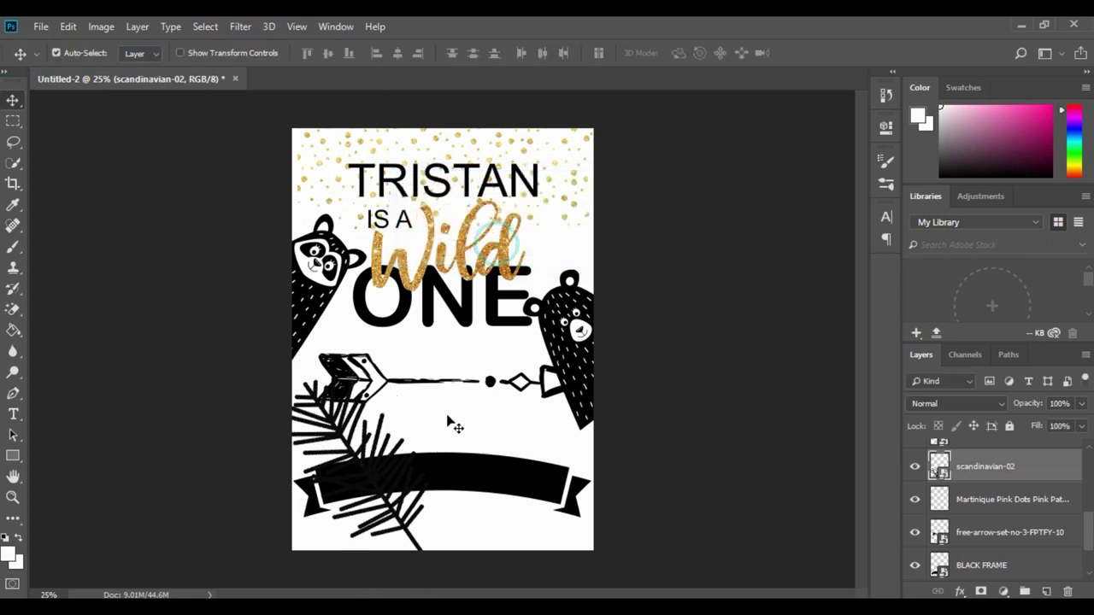
- Scale the arrow down to about 23.5% and center it directly beneath the word ONE
click(492, 382)
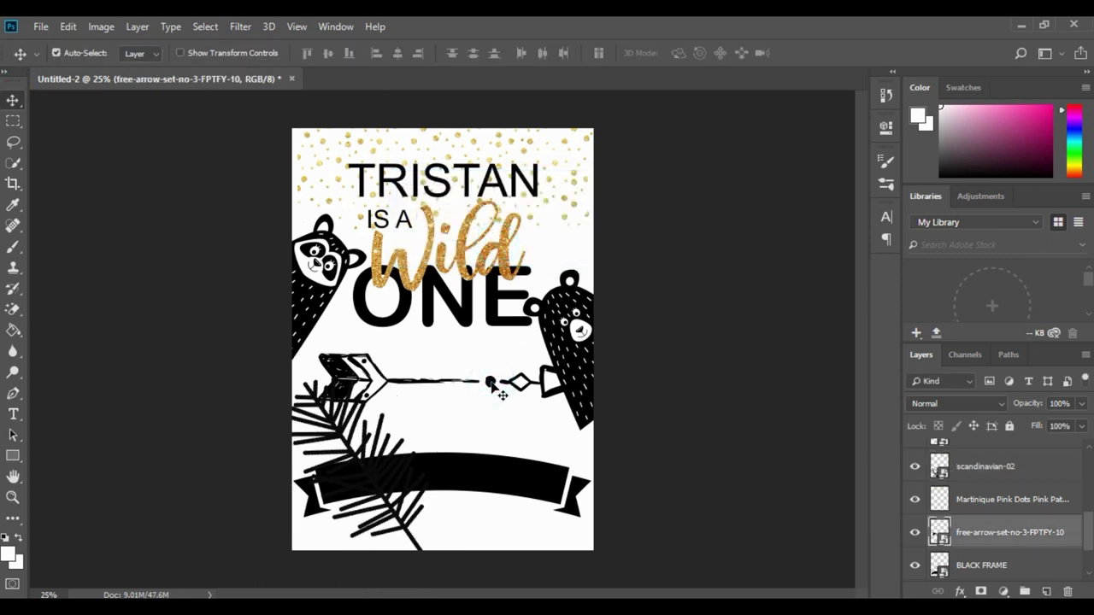
key(ctrl+t)
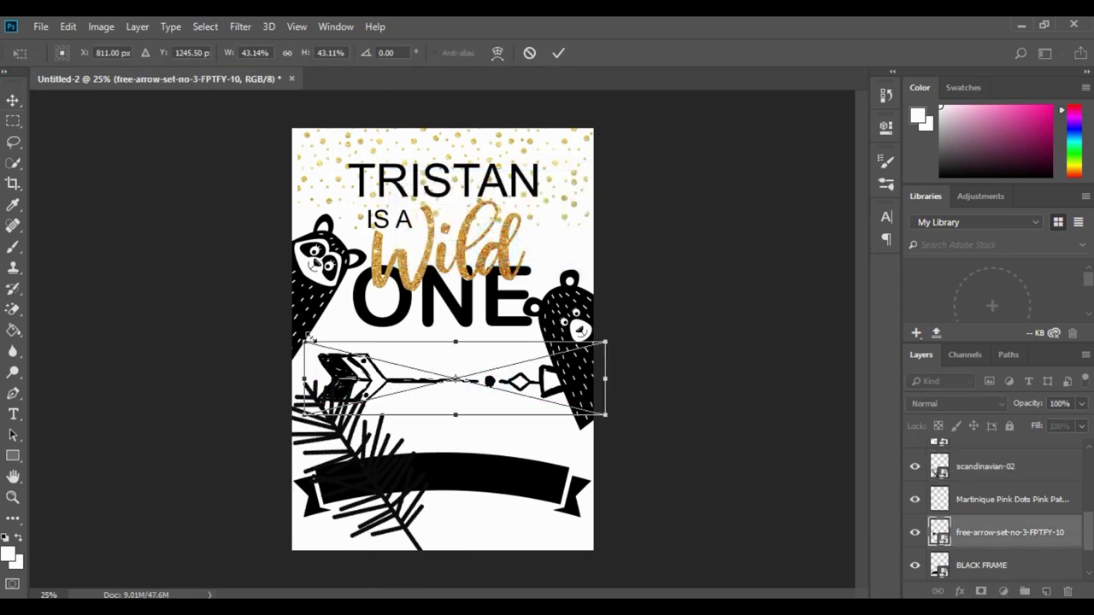
drag(304, 342, 435, 405)
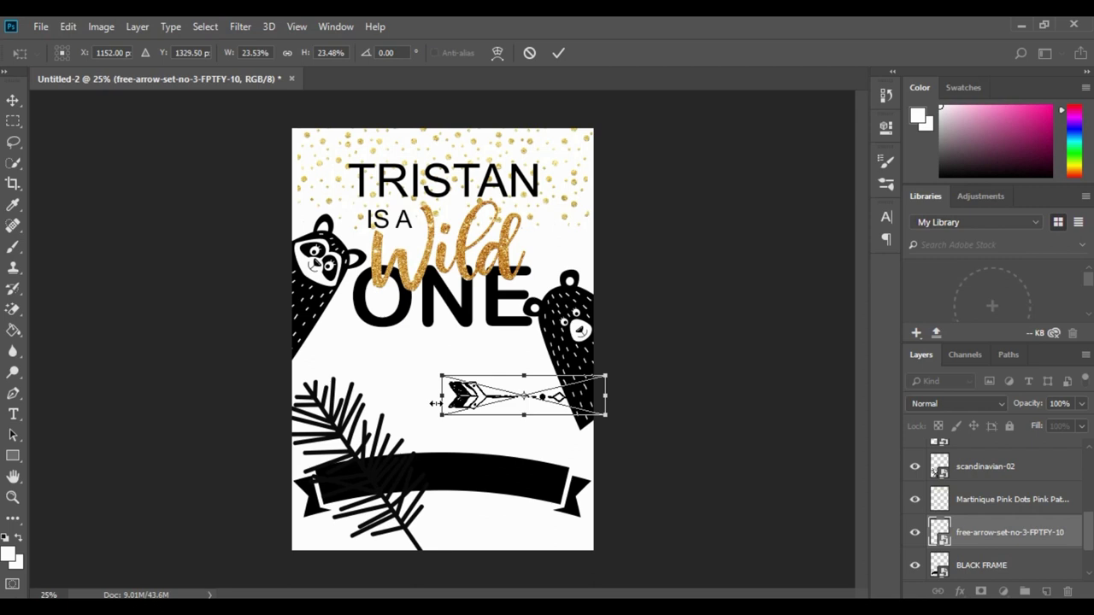
drag(484, 400, 411, 353)
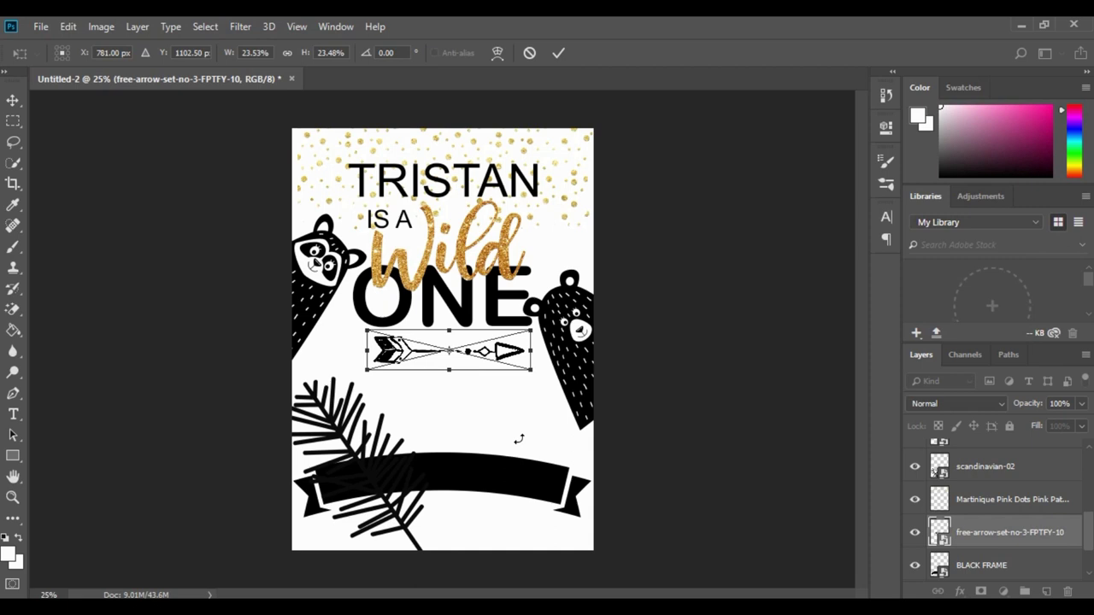
key(Return)
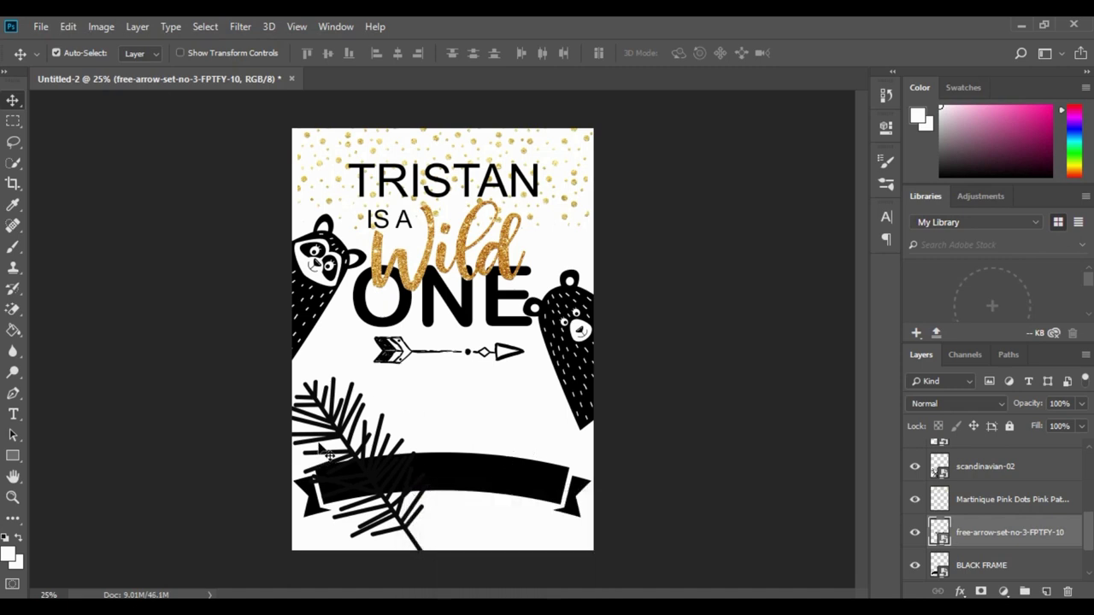
- Turn the pine branch upright at about -0.33°, scale it to about 43%, and tuck it beneath the raccoon at the page's left edge
drag(336, 423, 373, 420)
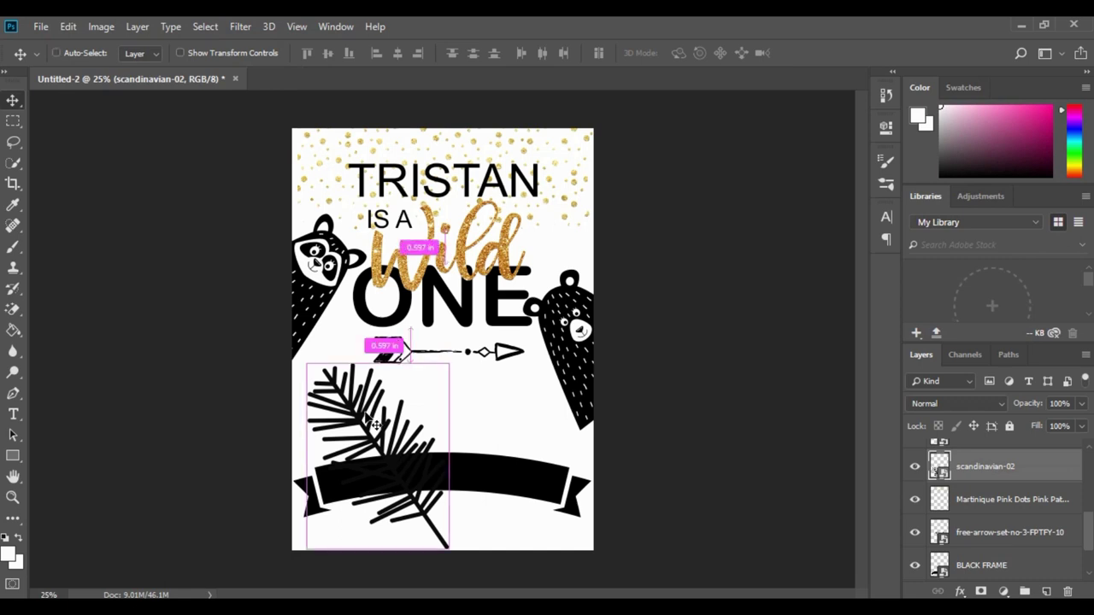
key(ctrl+t)
drag(461, 562, 606, 525)
drag(539, 540, 450, 586)
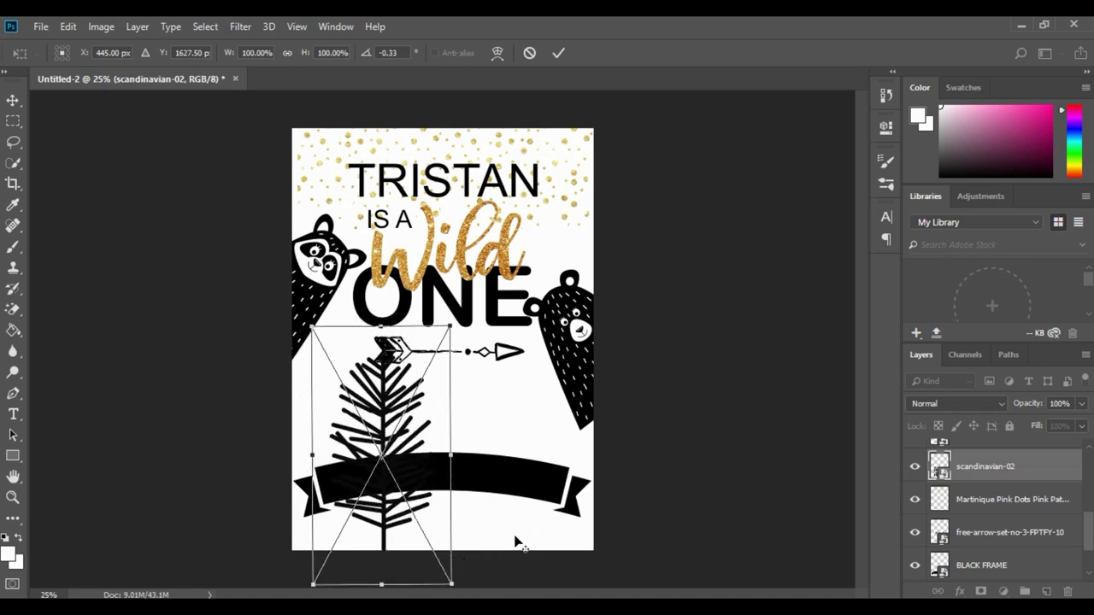
drag(451, 585, 368, 440)
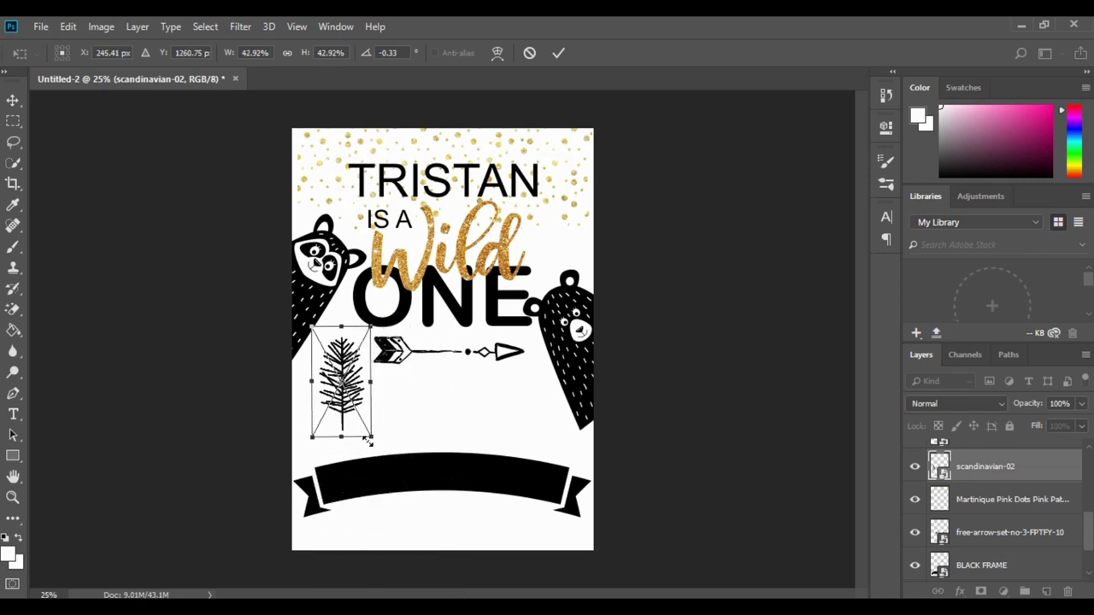
drag(363, 395, 327, 365)
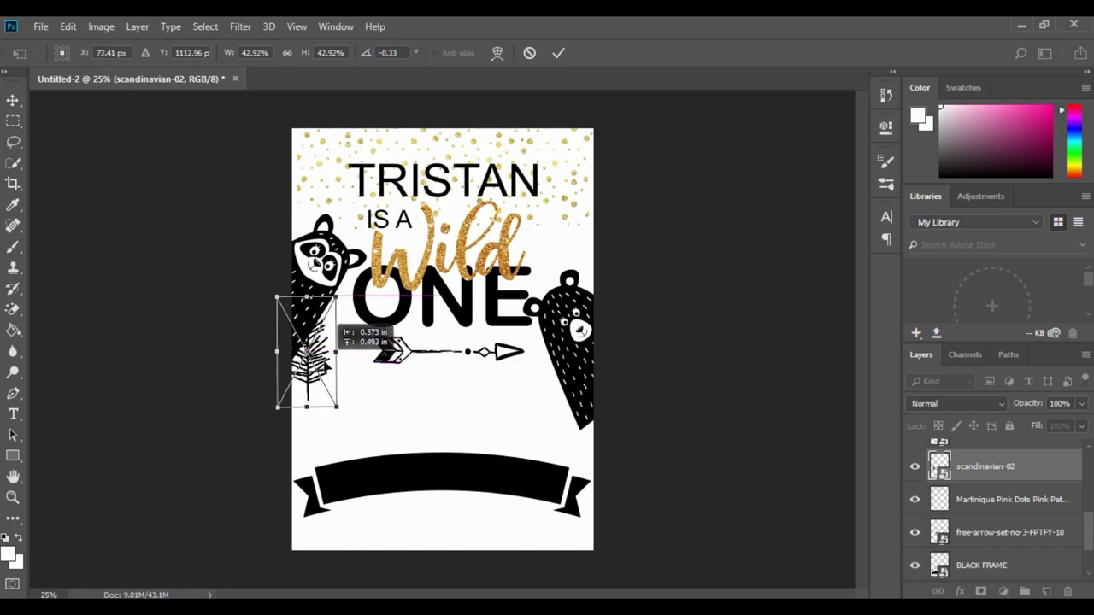
drag(328, 365, 328, 365)
key(Return)
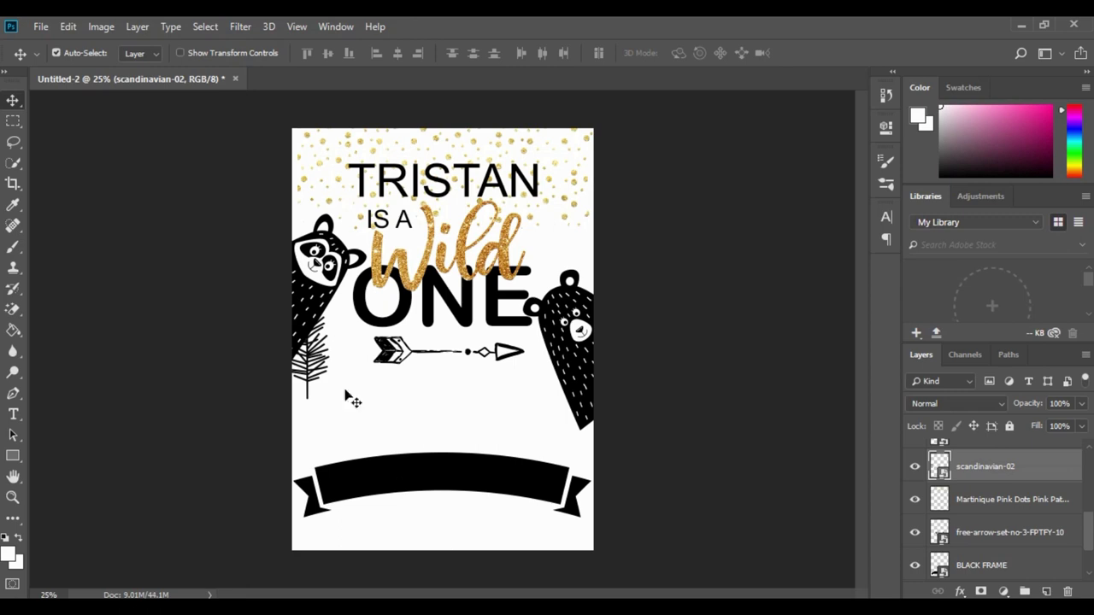
- Duplicate the pine branch layer (scandinavian-02) and move the copy into the empty space between the arrow and the banner
right_click(305, 367)
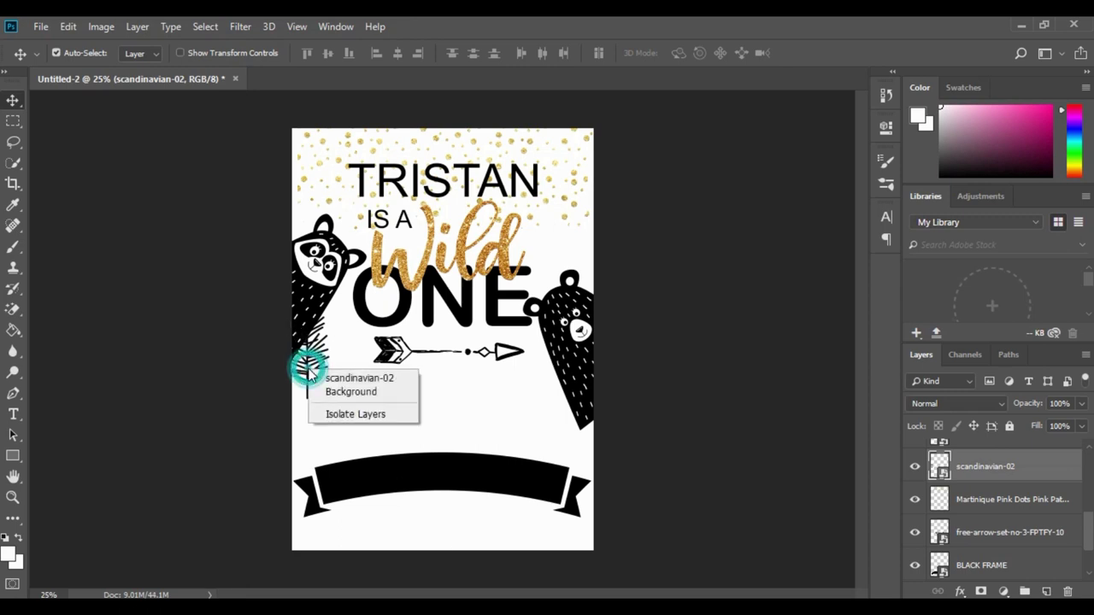
click(309, 352)
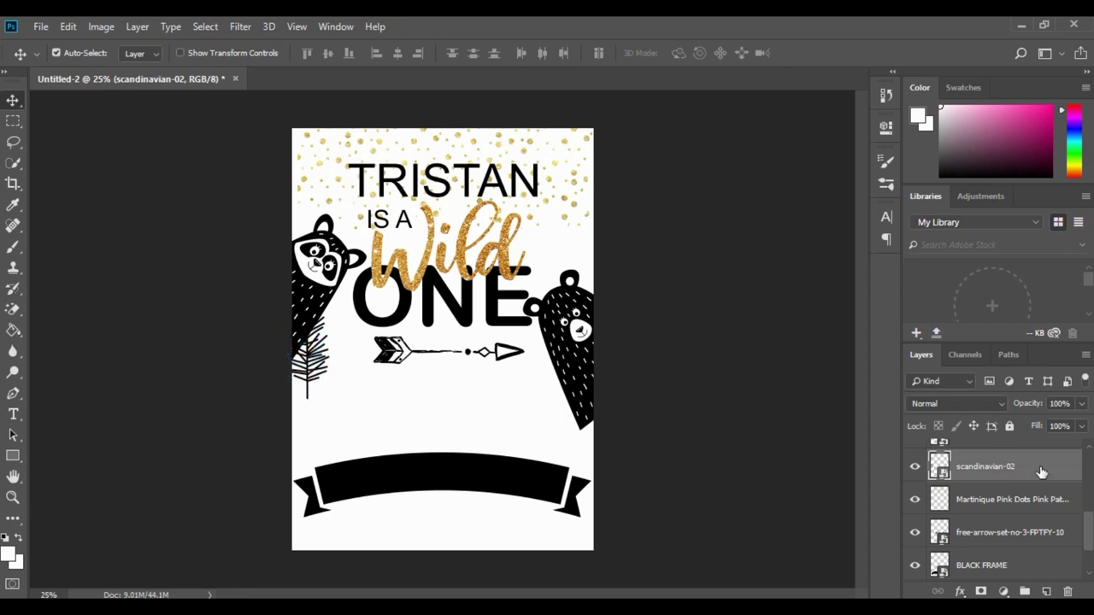
drag(1040, 471, 1047, 592)
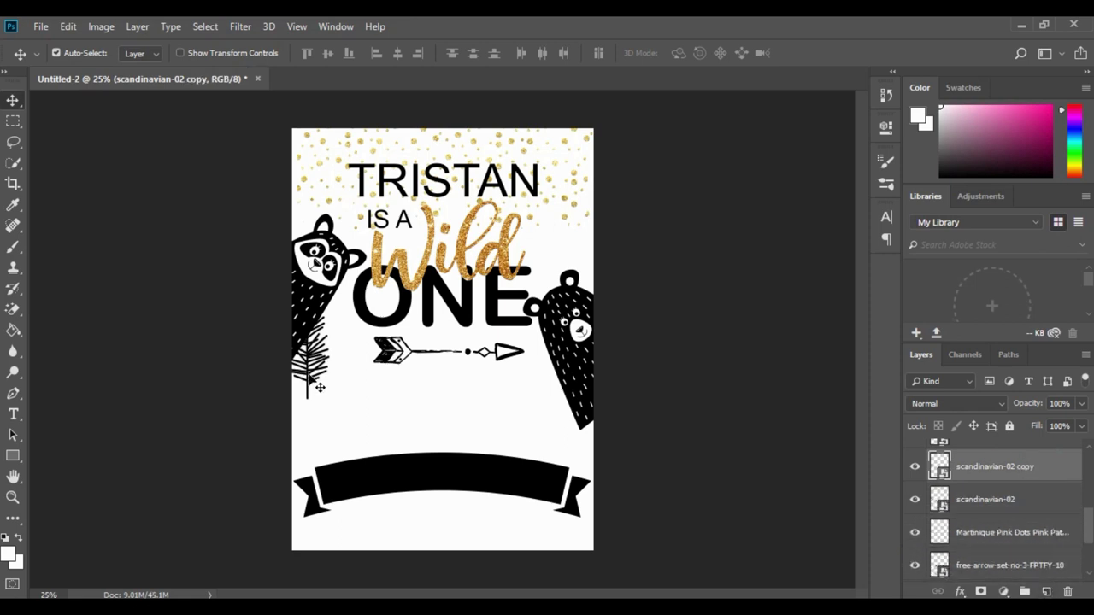
drag(315, 386, 404, 438)
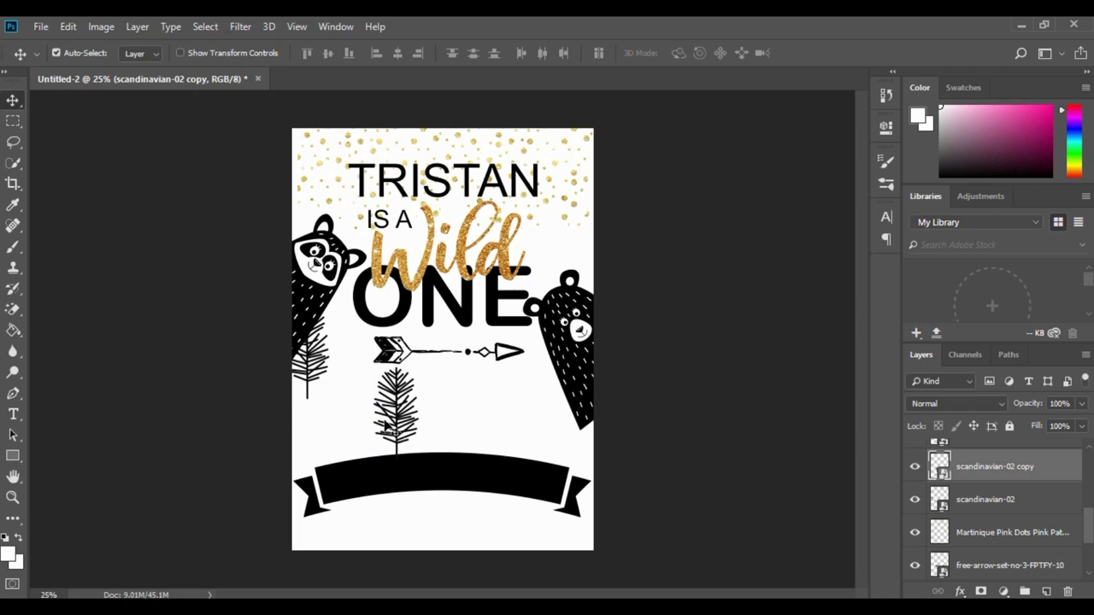
- Scale the copied pine branch to about 59.5% and place it behind the bear's head at the page's right edge
click(385, 425)
key(ctrl+t)
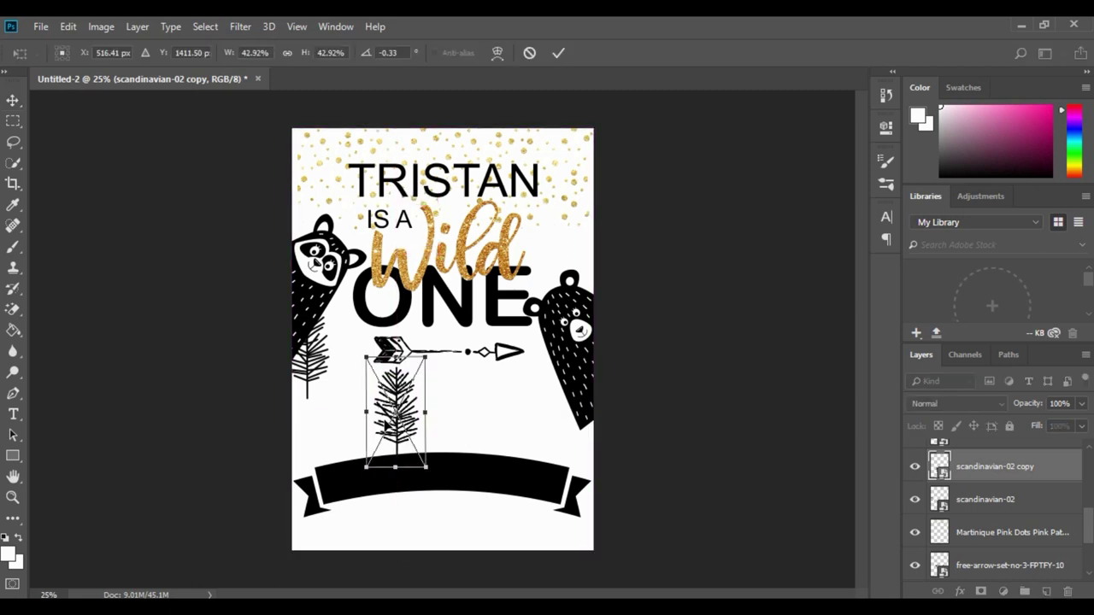
drag(342, 326, 343, 315)
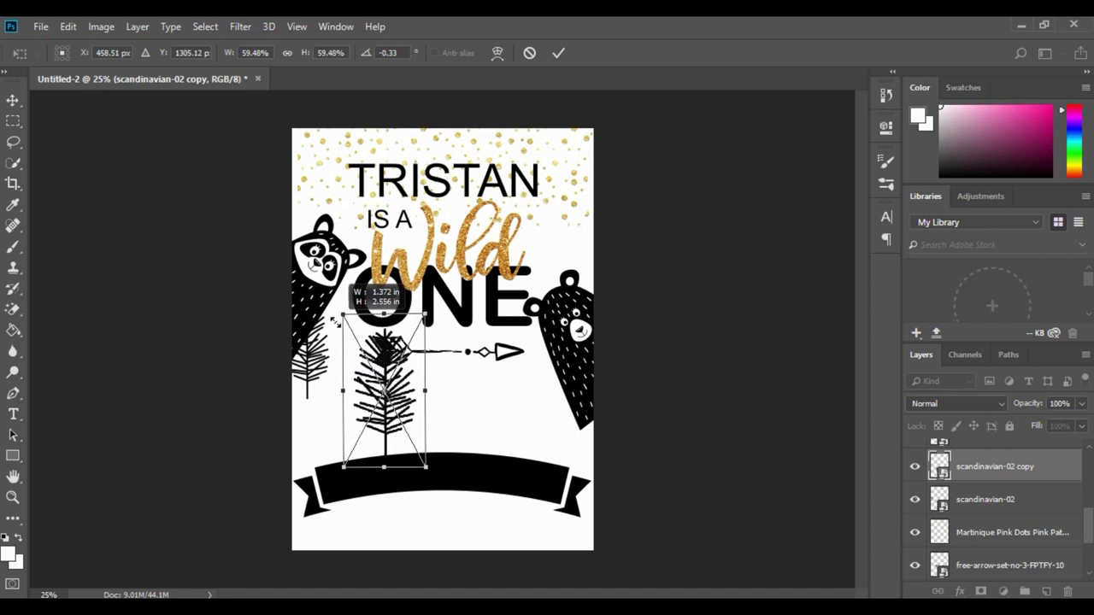
drag(406, 410, 596, 310)
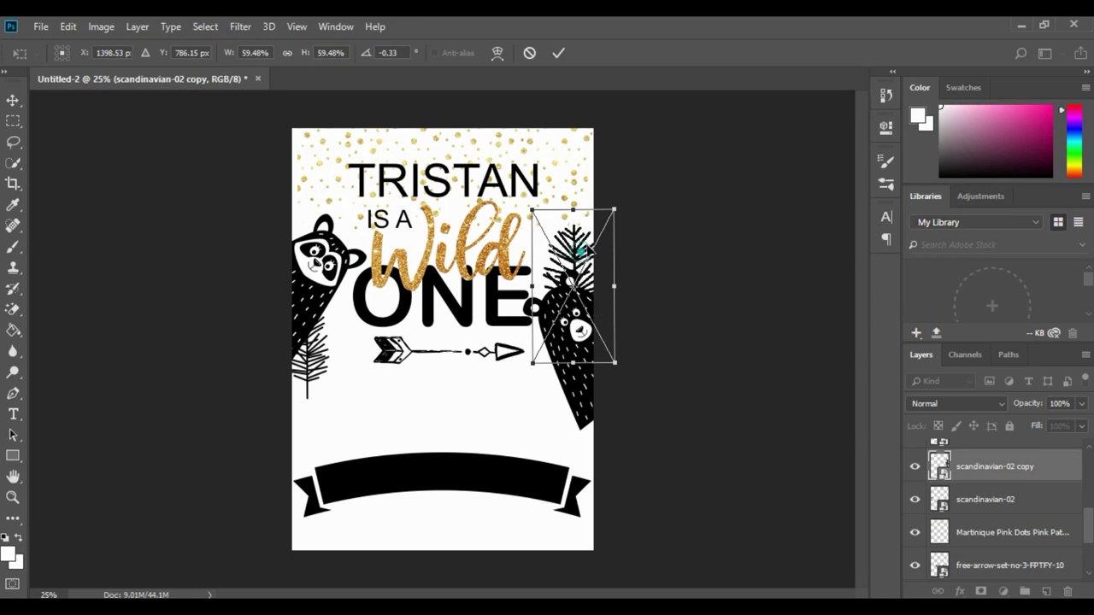
drag(586, 255, 596, 247)
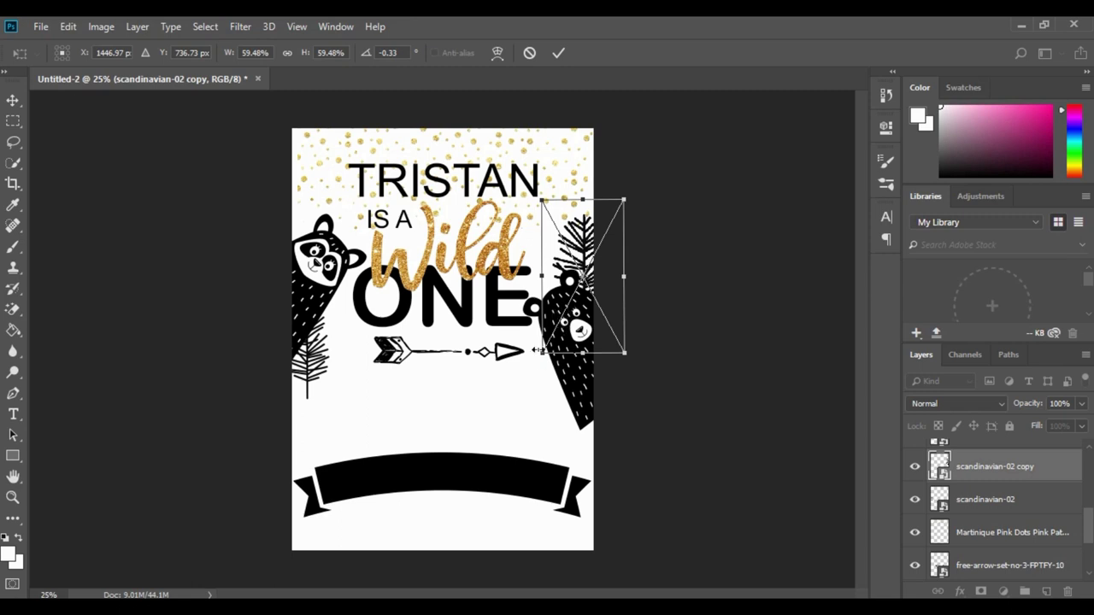
key(Return)
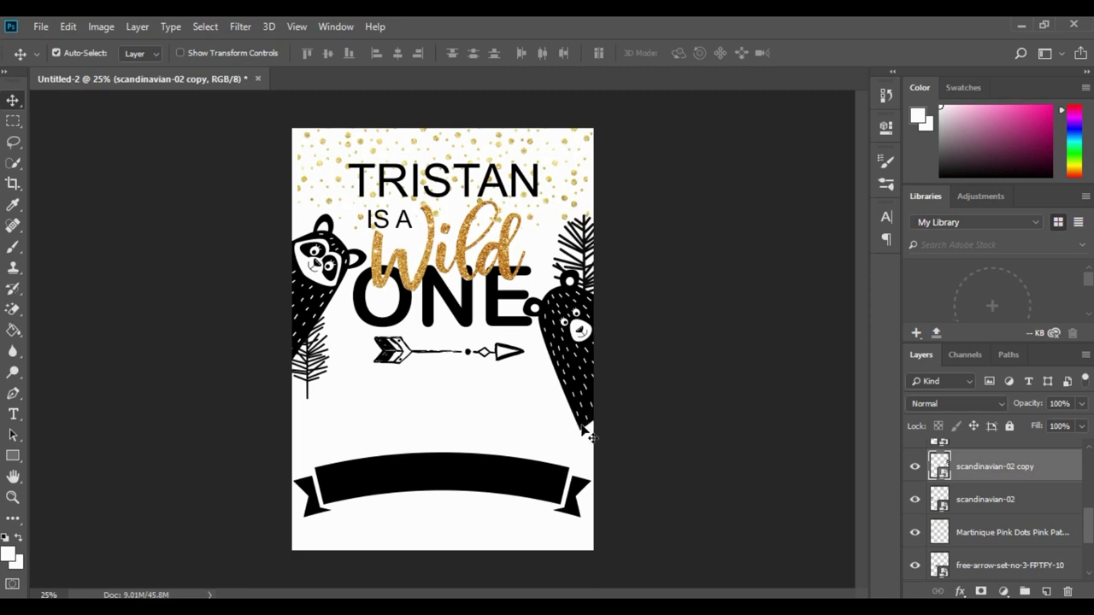
- Rotate the bear to about -40.7° and shift it farther off the page's right edge, away from the word ONE
key(ctrl)
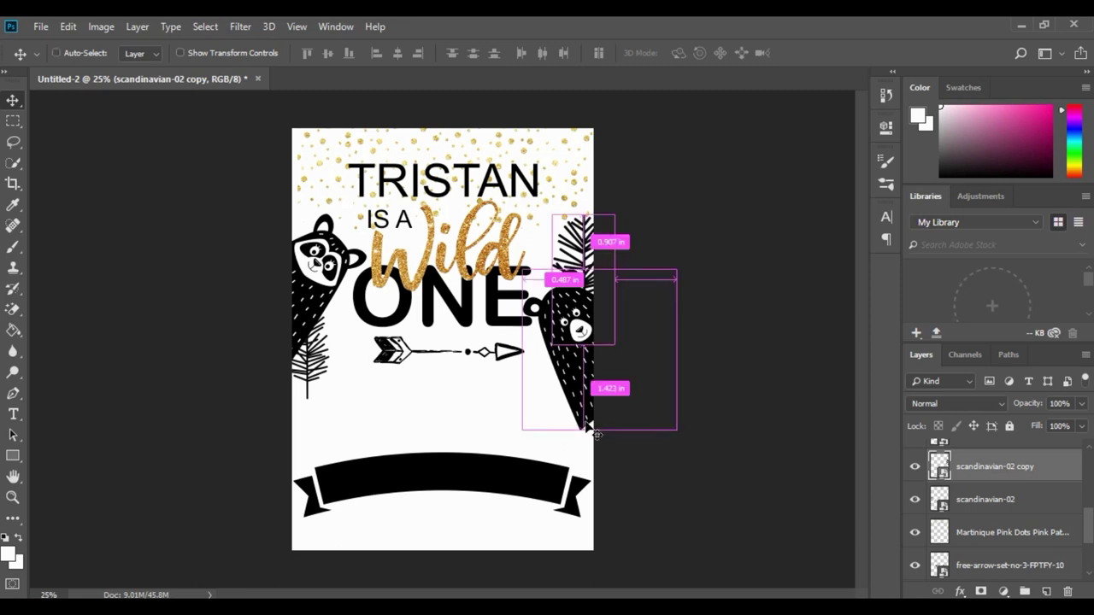
key(ctrl+t)
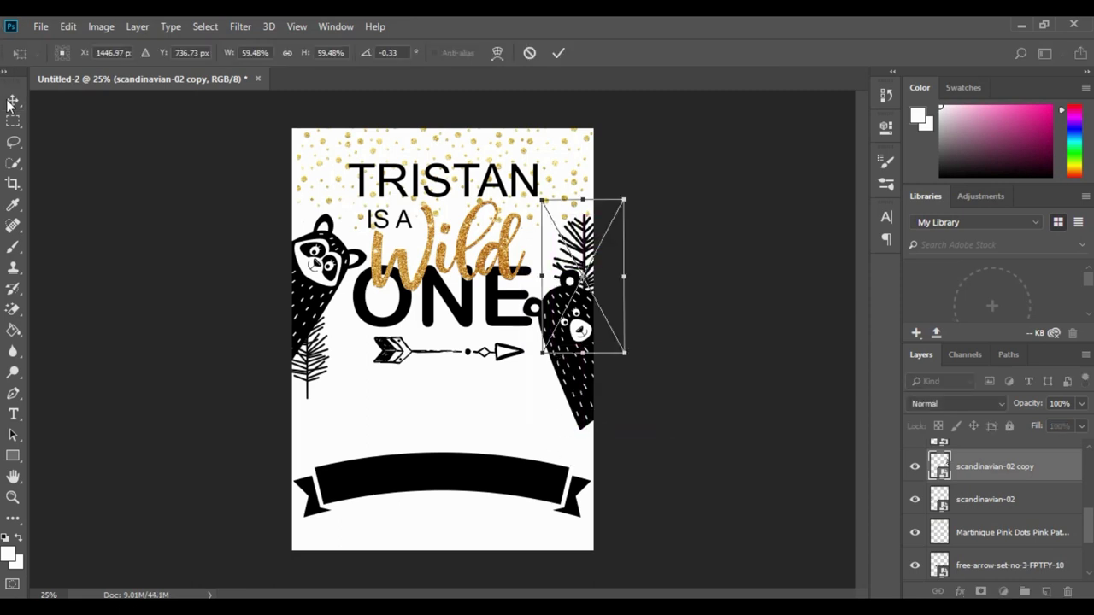
click(12, 101)
click(487, 247)
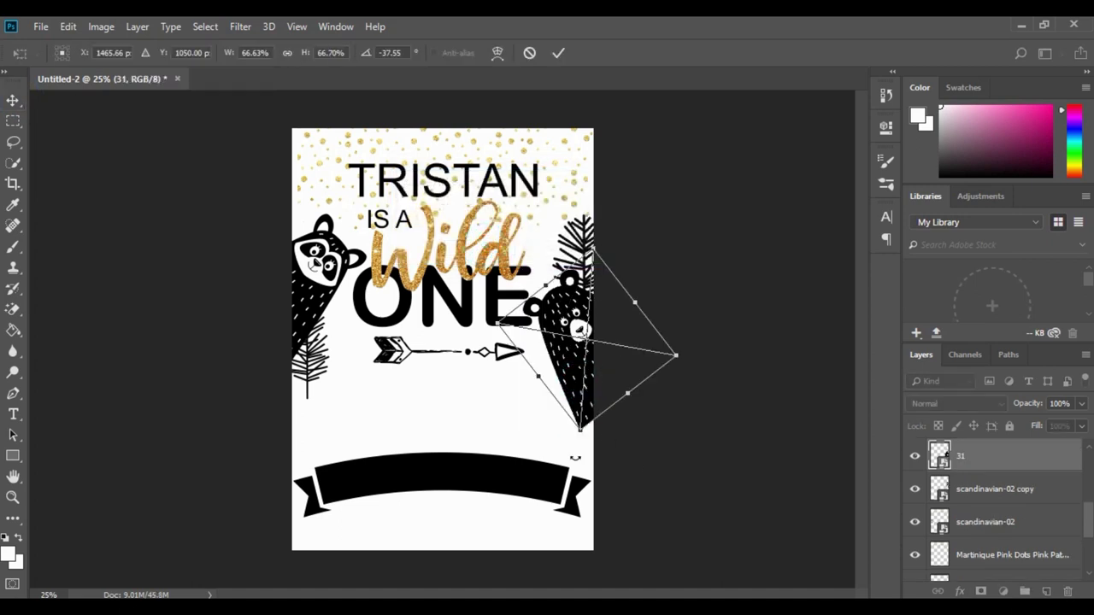
drag(576, 459, 590, 445)
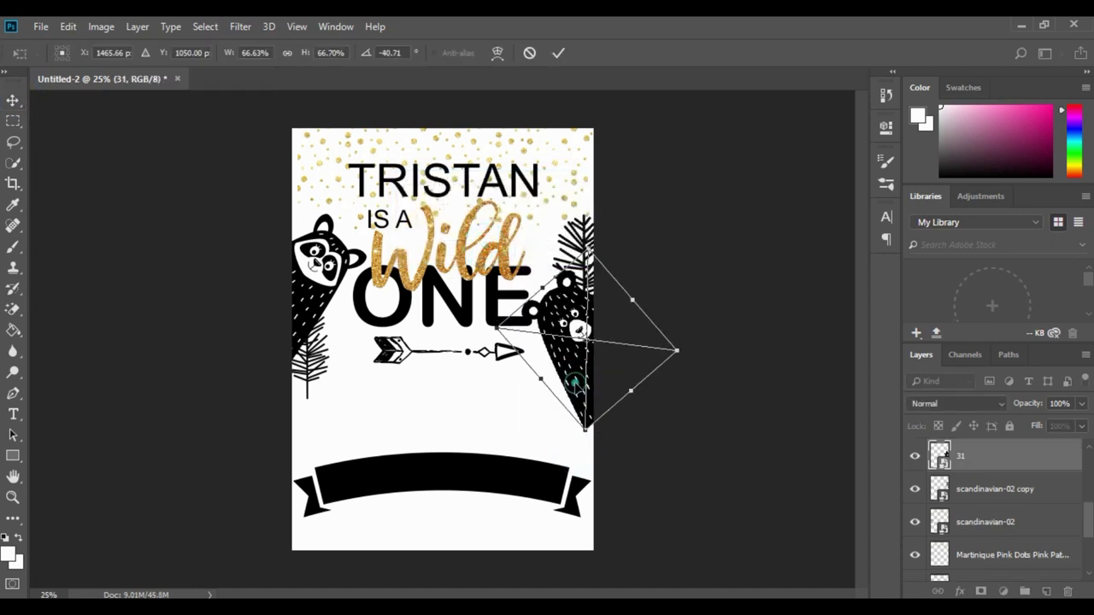
drag(575, 383, 587, 389)
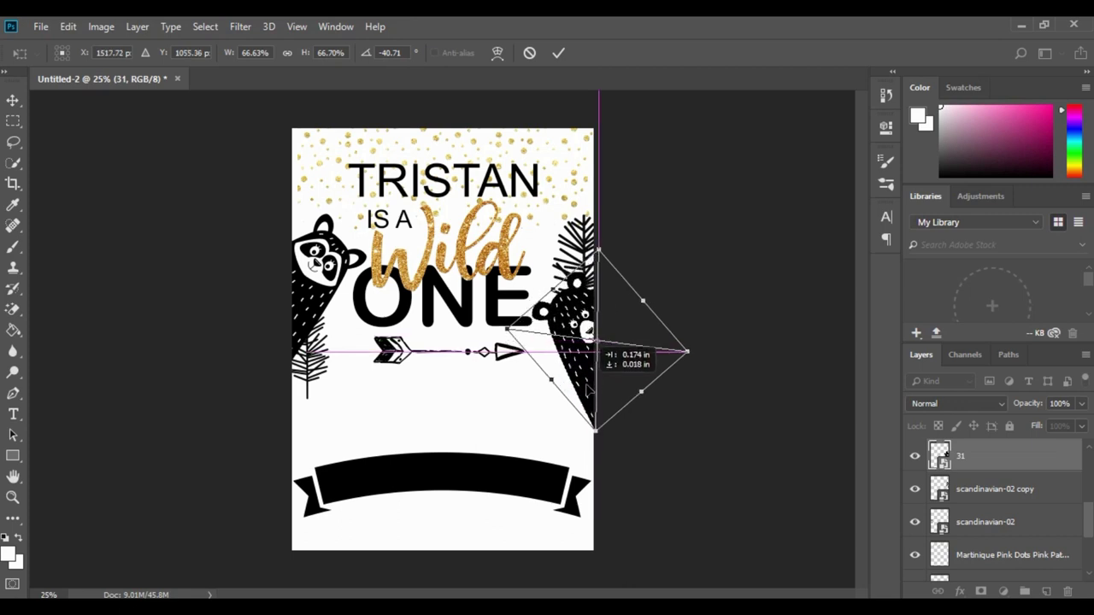
key(Return)
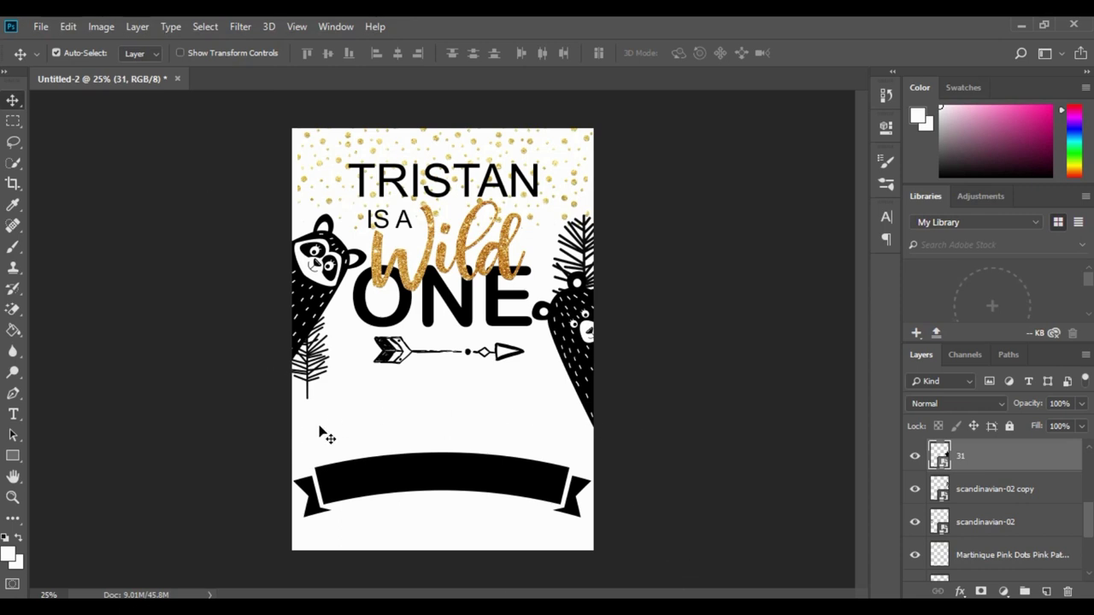
- Scale the black banner down to about 15.5%, center it just beneath the arrow, and shrink the arrow slightly
drag(425, 484, 428, 430)
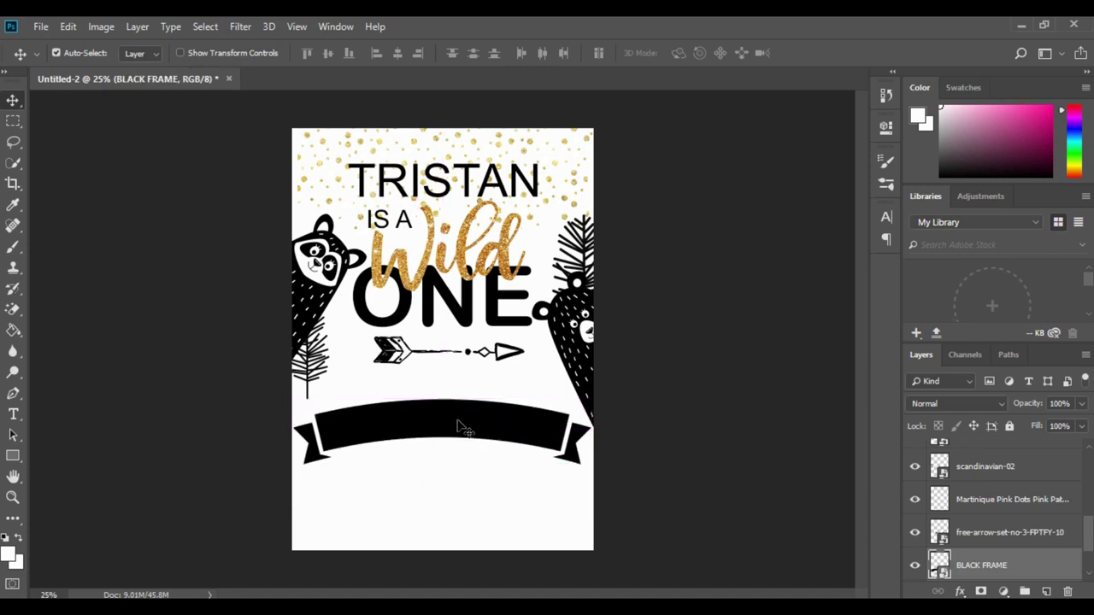
key(ctrl)
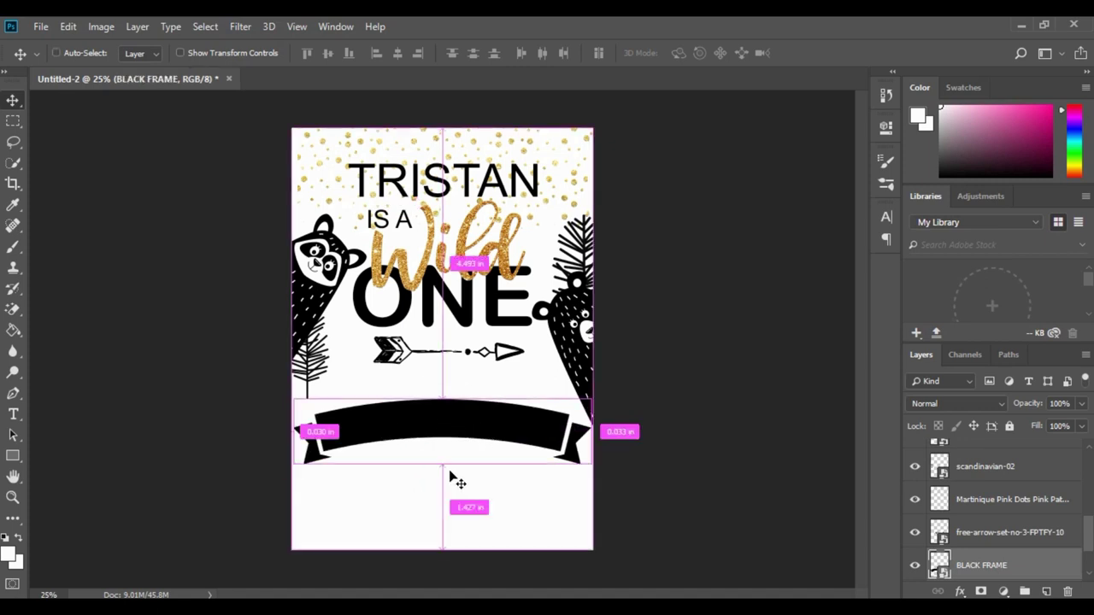
key(ctrl+t)
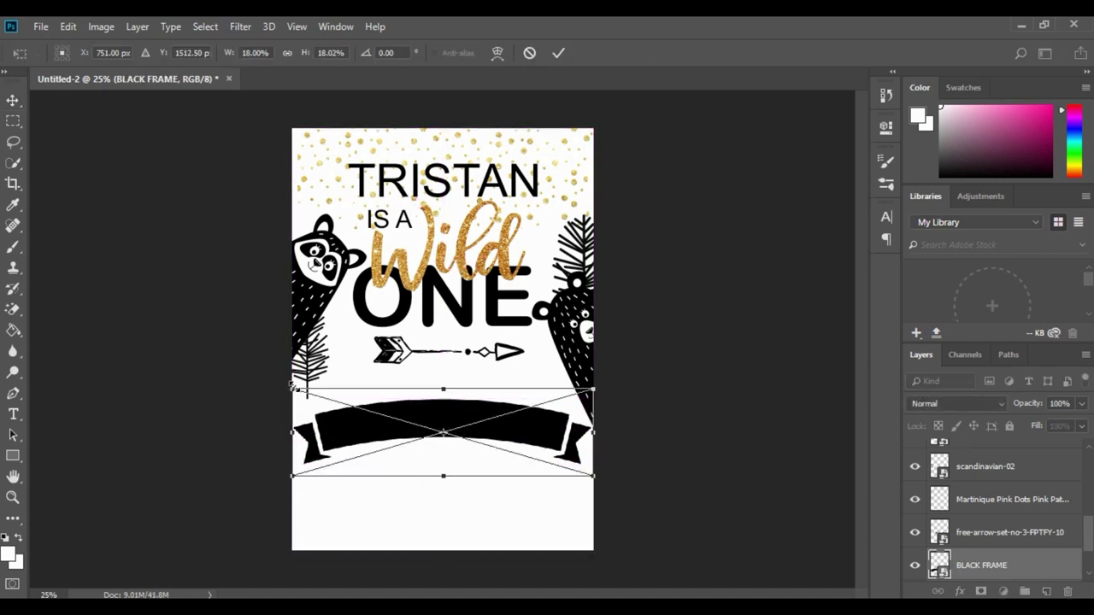
drag(295, 387, 332, 403)
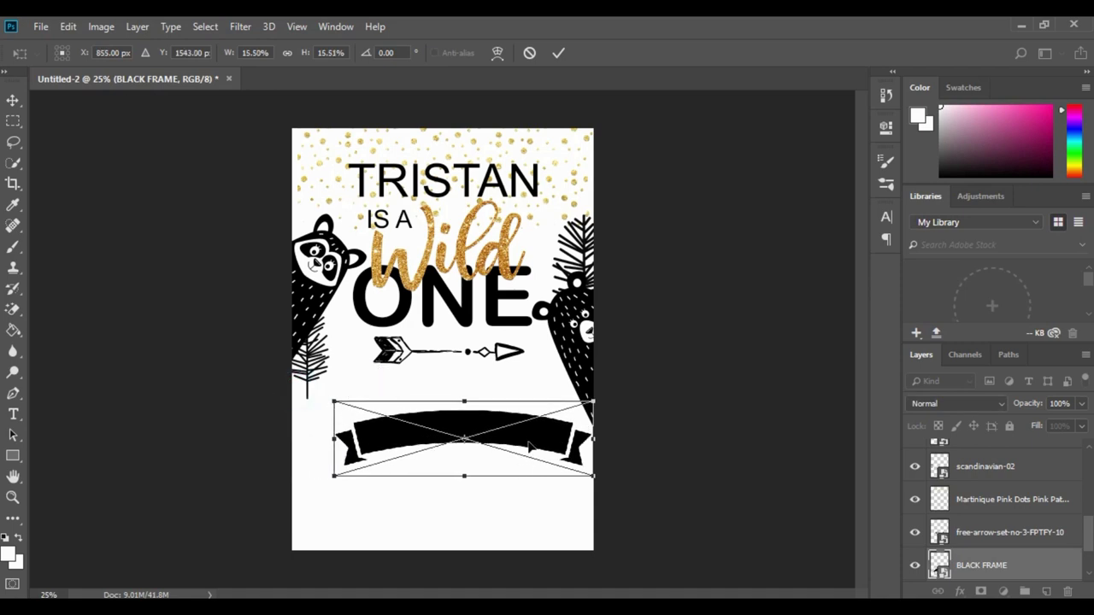
drag(525, 464, 507, 409)
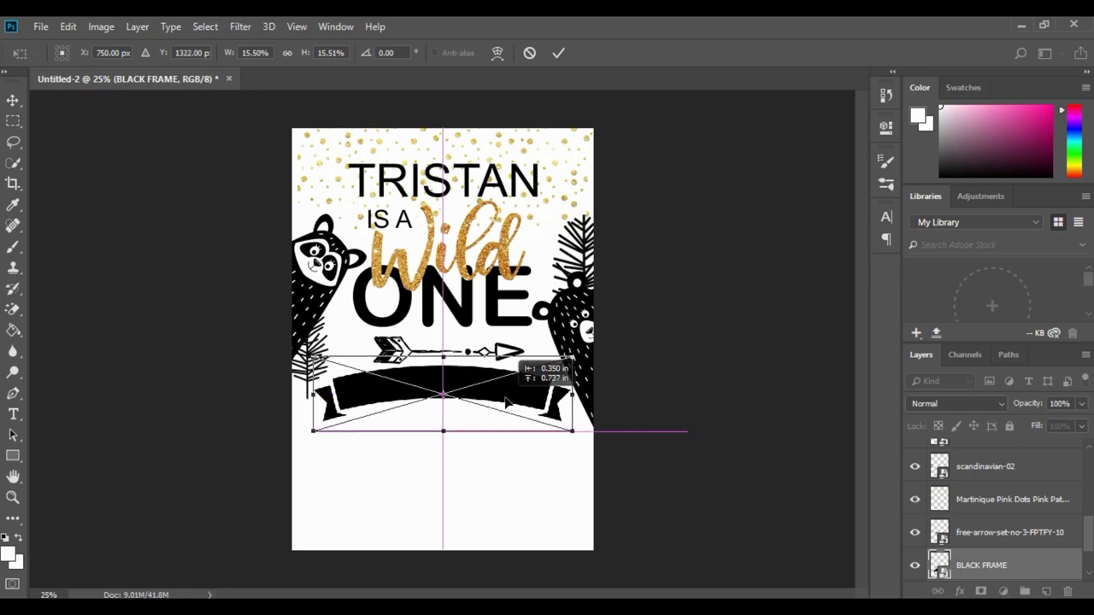
key(Return)
click(503, 386)
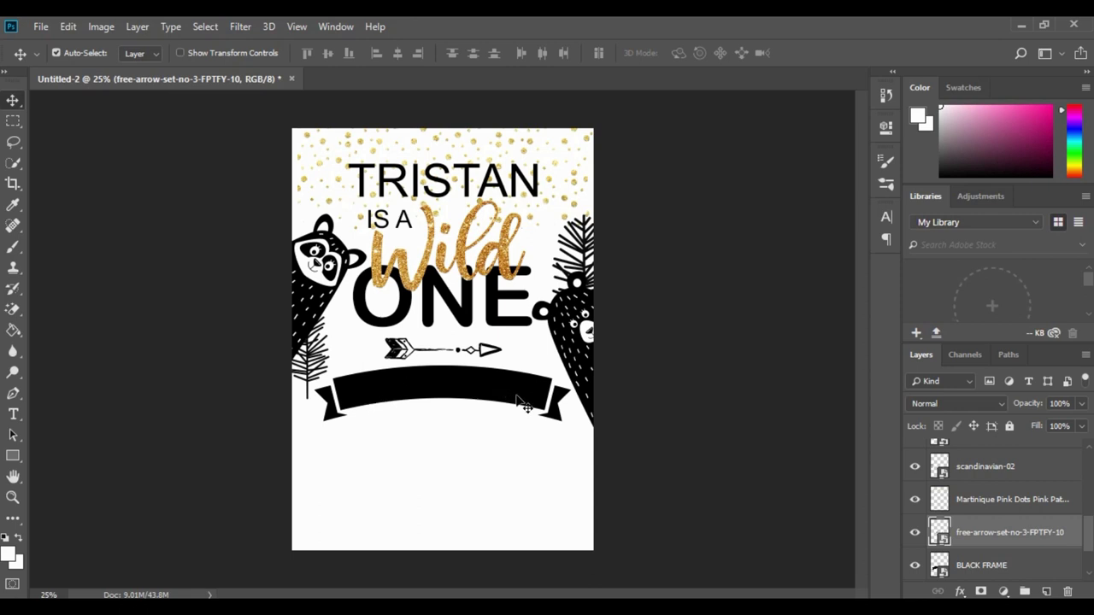
- Add a new layer above the gold-glitter layer 3 (2) and start a text line in the blank area below the banner
scroll(1014, 509, up, 2)
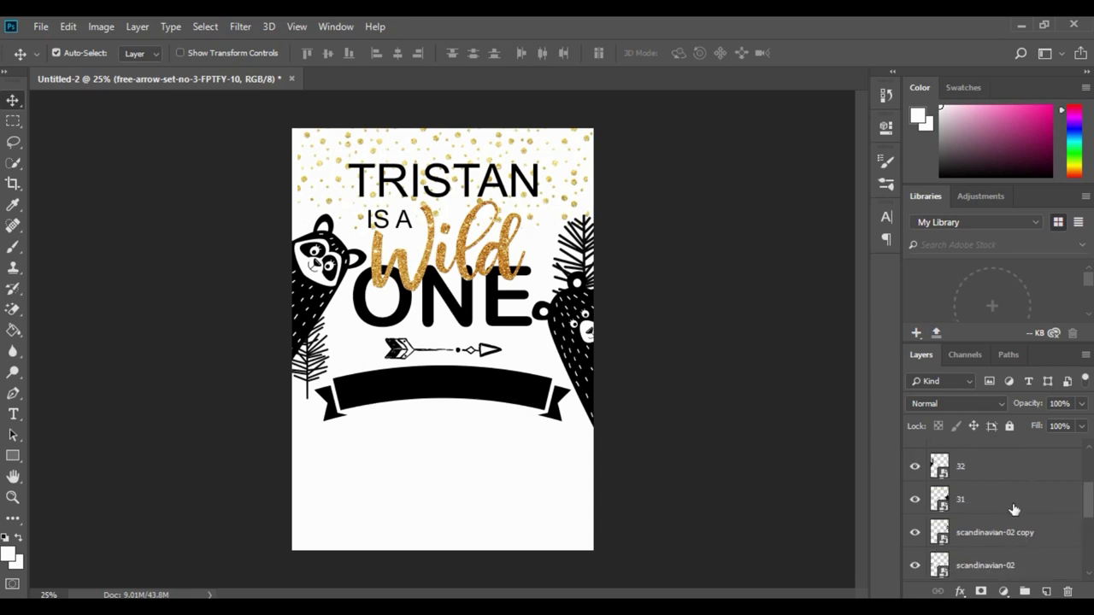
scroll(1014, 509, up, 3)
click(1014, 456)
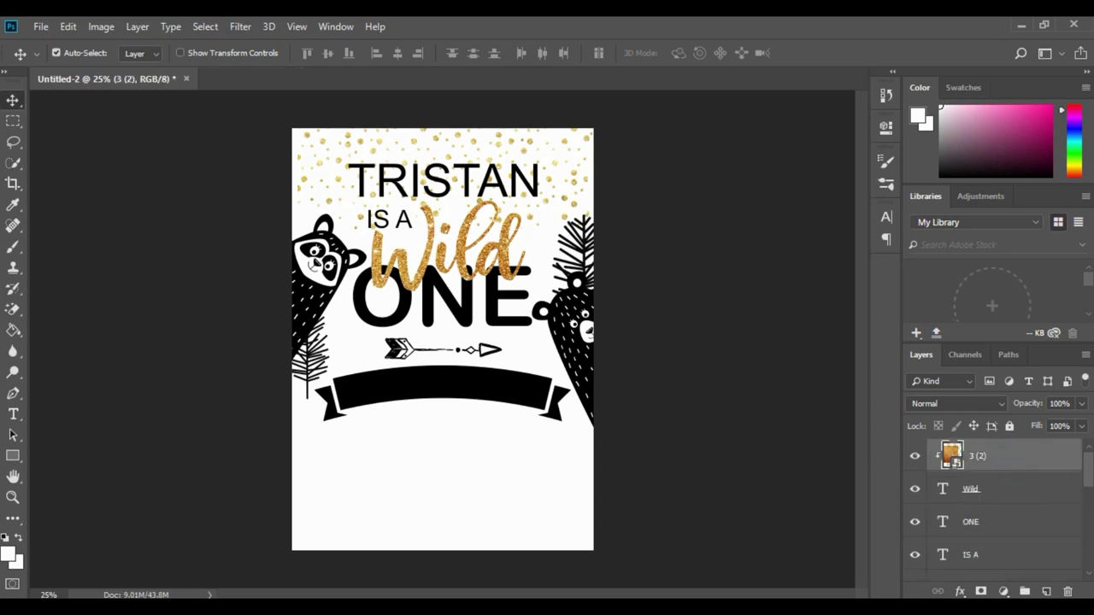
click(1047, 592)
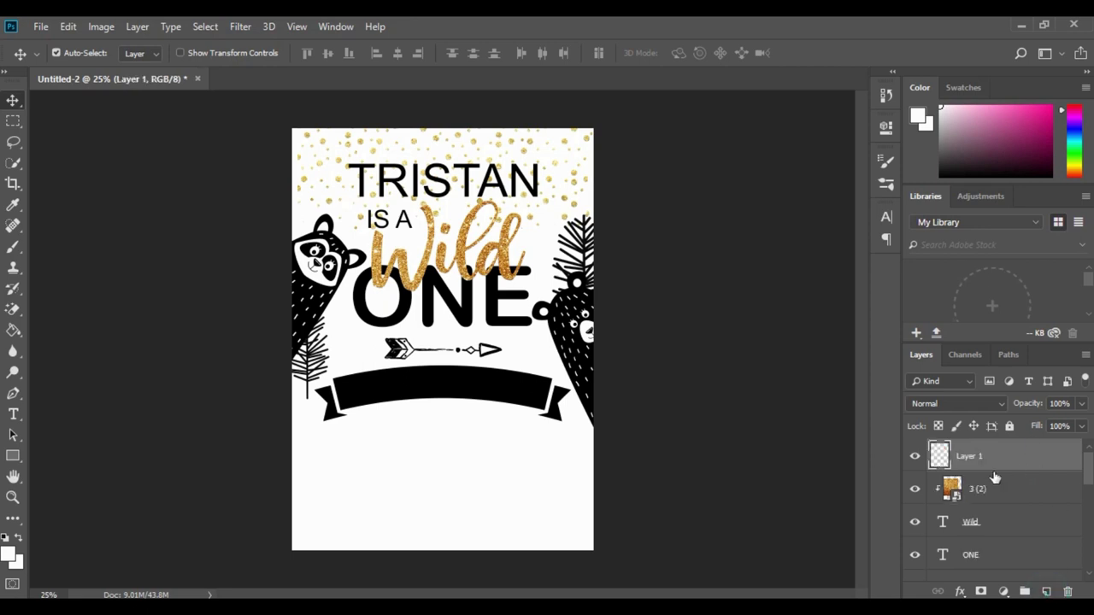
click(15, 416)
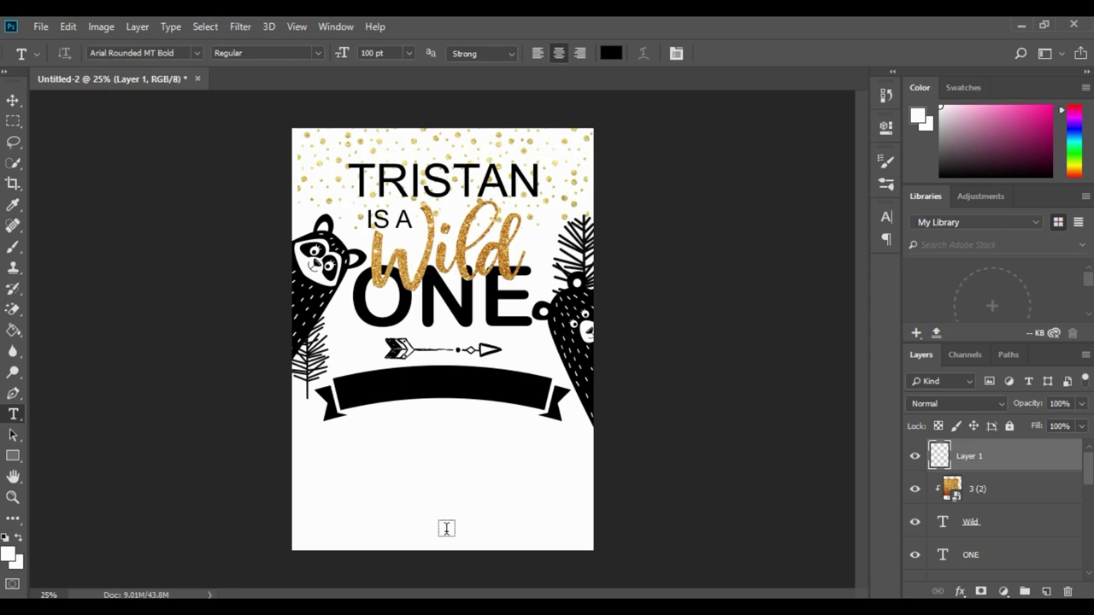
click(355, 450)
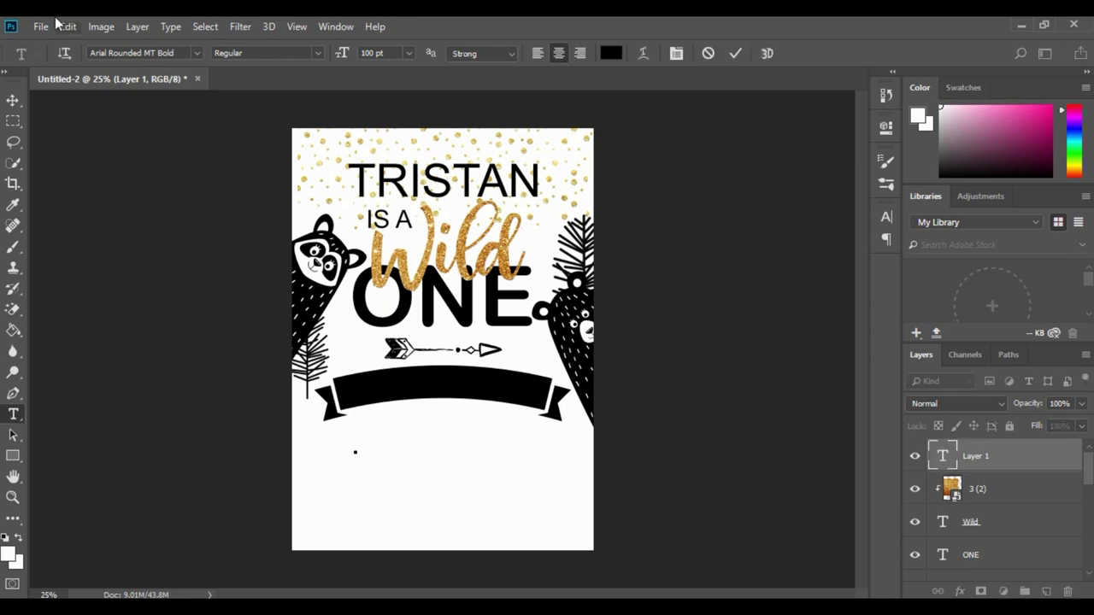
- Set the font of the new text line to Arial Regular
click(137, 52)
text(AR)
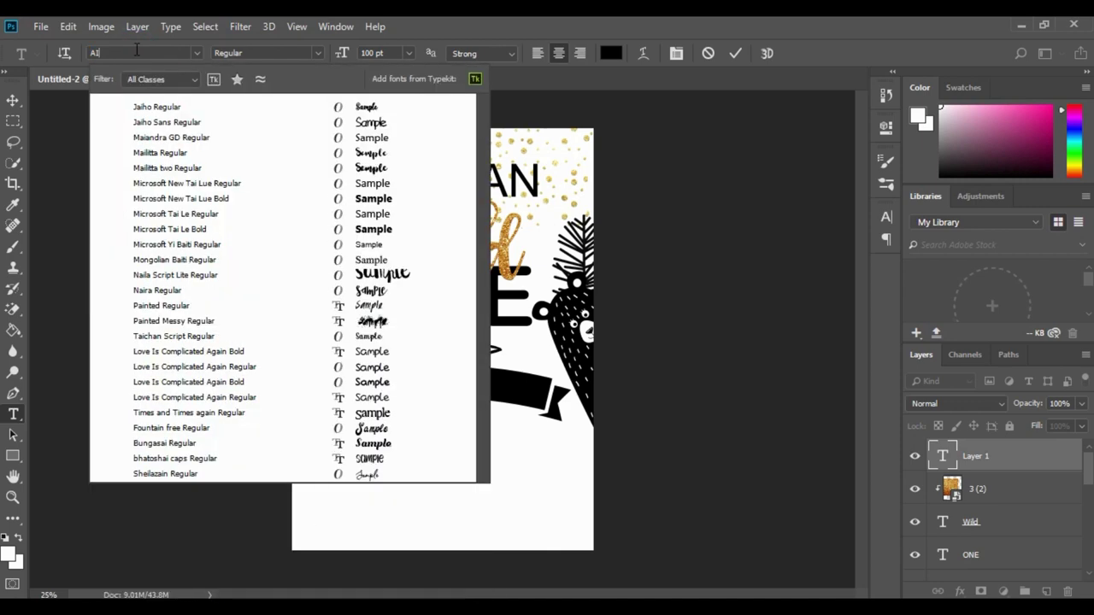
text(I)
key(BackSpace)
text(RIAL)
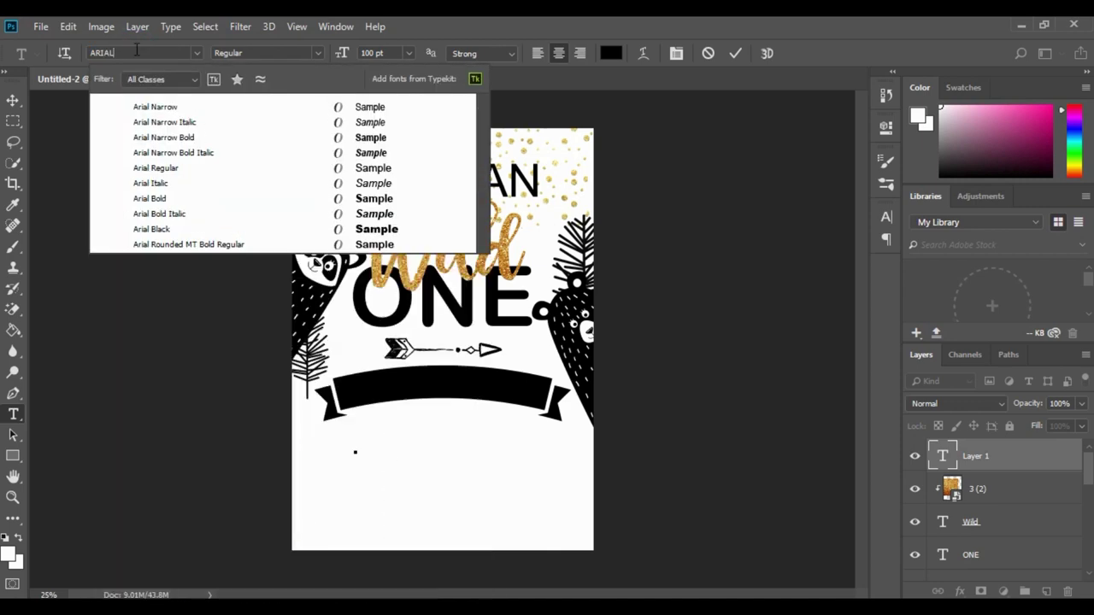
click(163, 168)
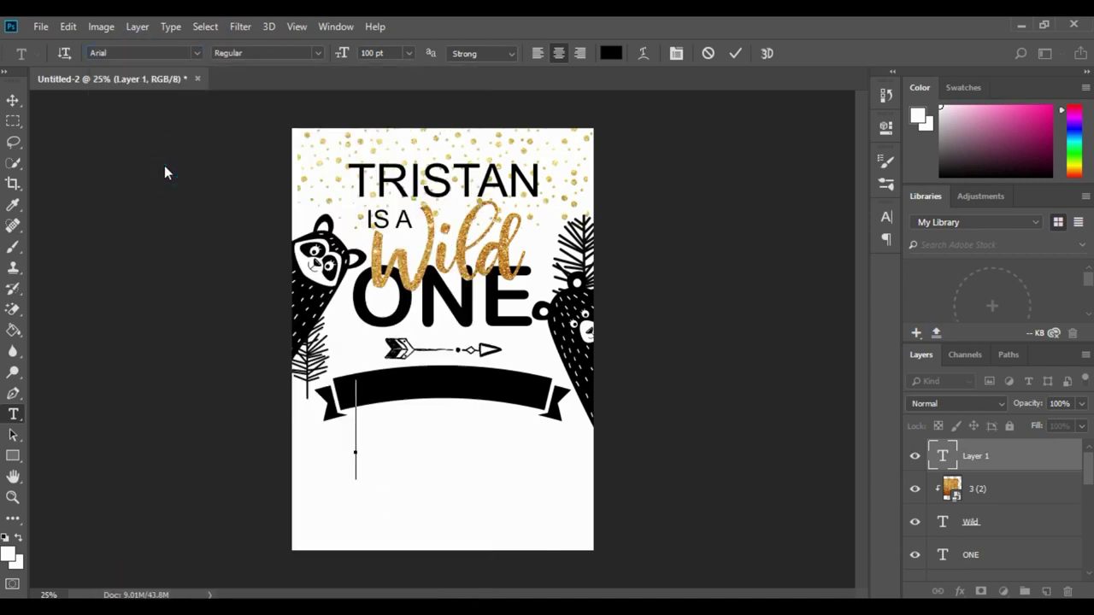
- Write JOIN US TO CELEBRATE at 20 pt and center the line just below the black banner
click(366, 52)
text(30)
click(363, 440)
text(JOIN US)
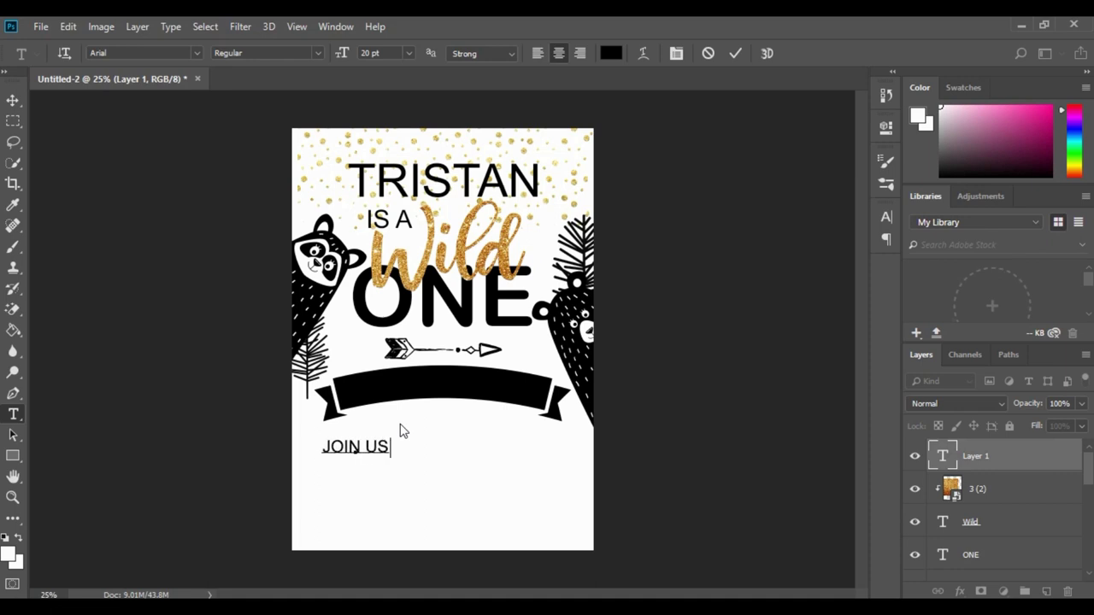
text( TO CELEBRA)
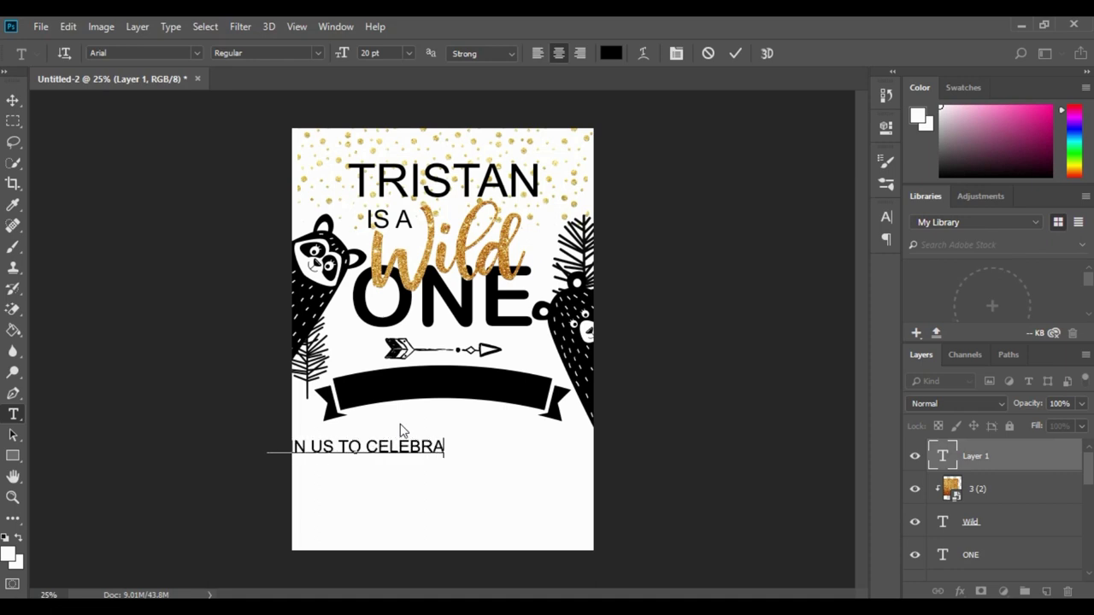
text(TE)
click(13, 100)
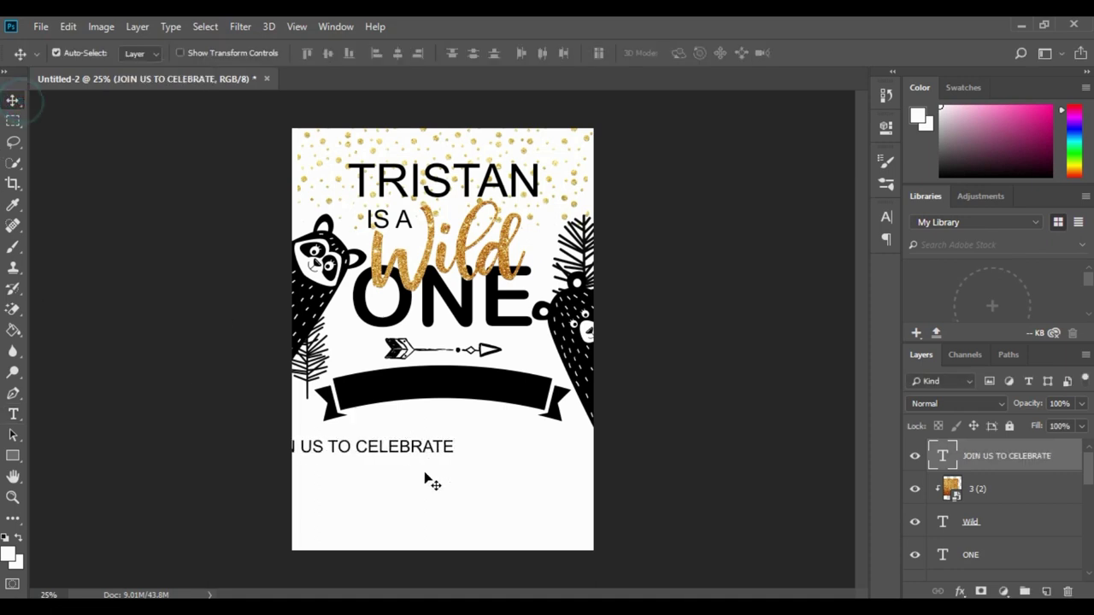
drag(408, 450, 484, 440)
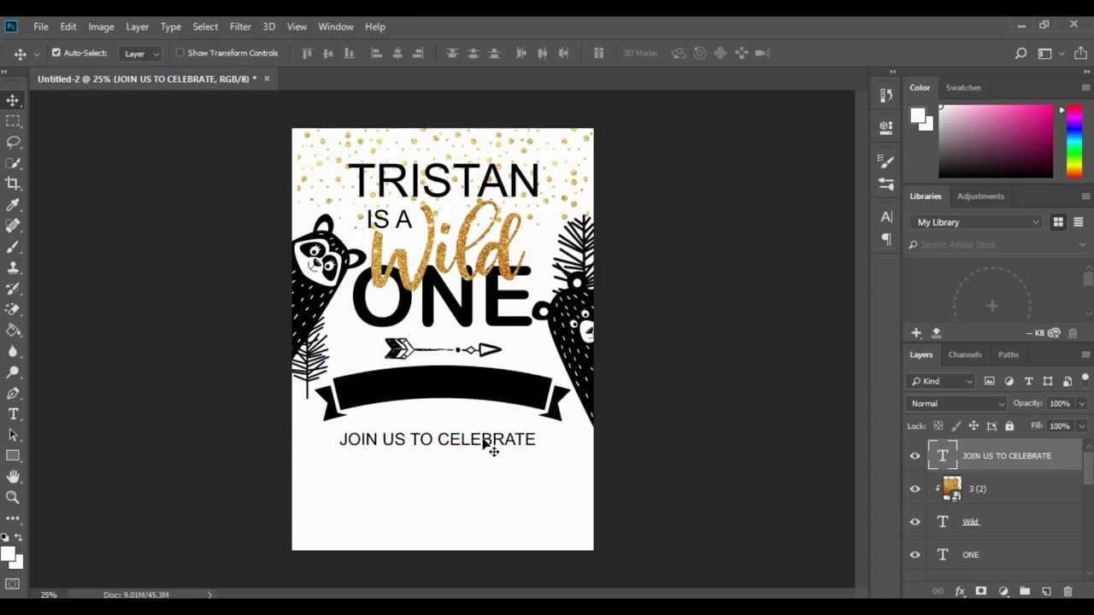
- Warp the JOIN US TO CELEBRATE text with a horizontal Arc style at a +19% bend
click(13, 414)
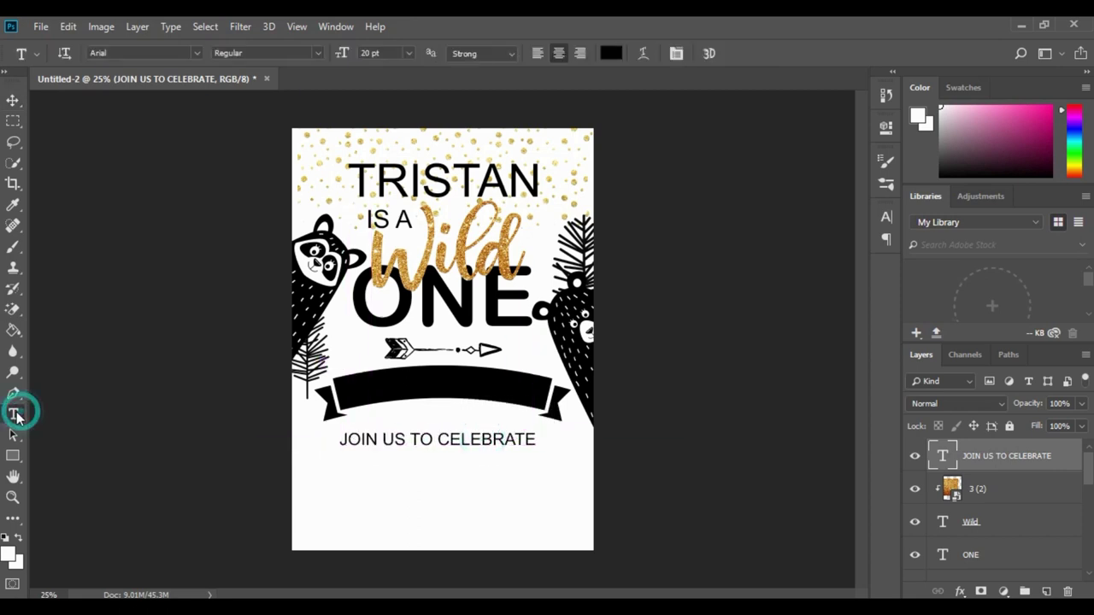
click(649, 56)
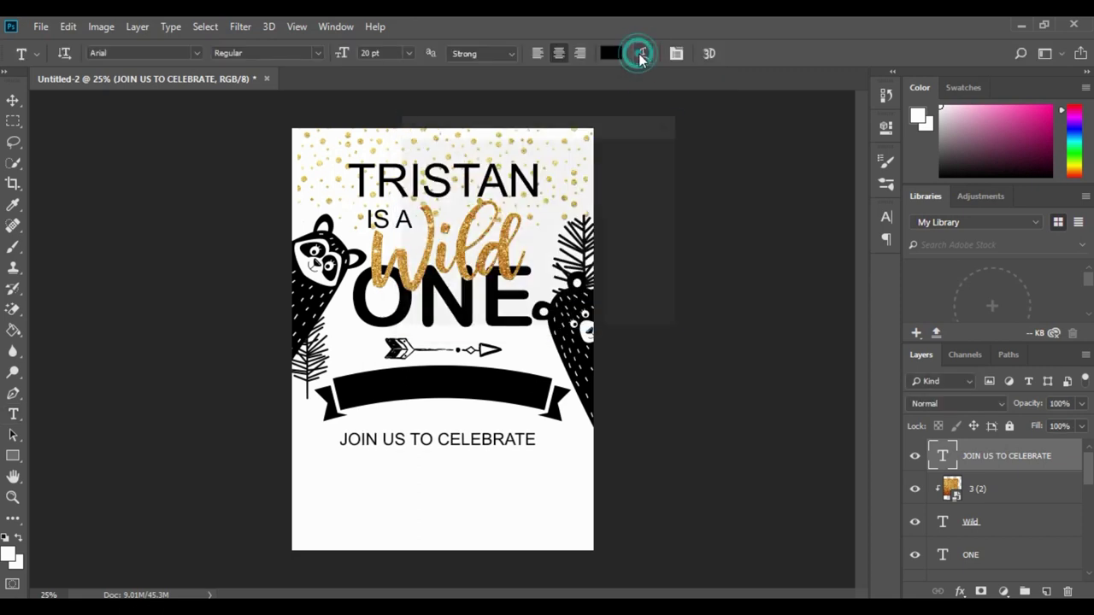
click(638, 51)
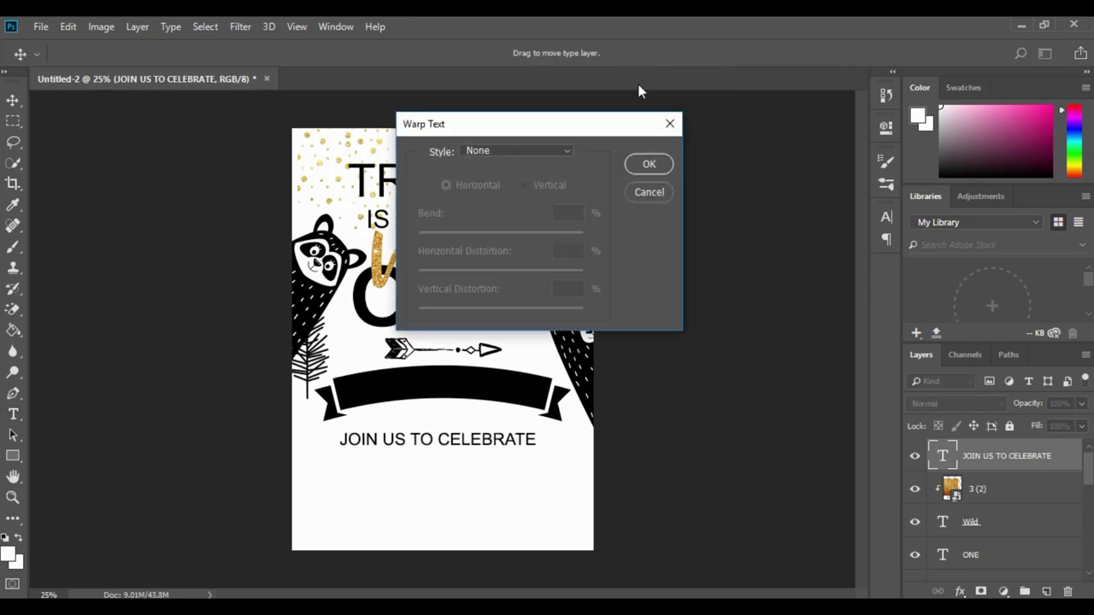
click(535, 150)
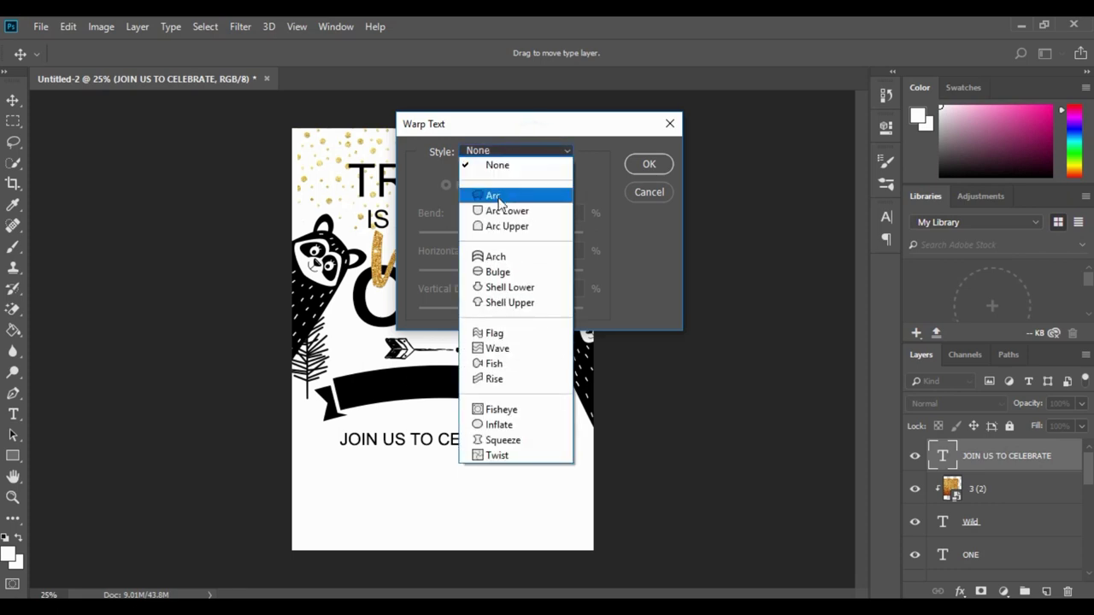
click(500, 201)
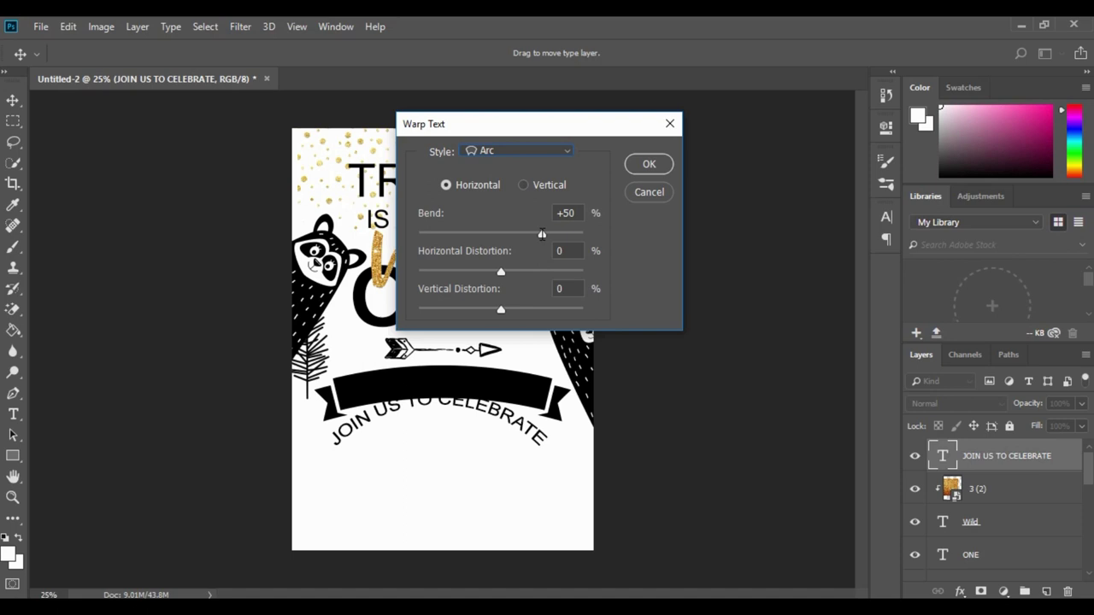
drag(542, 234, 516, 239)
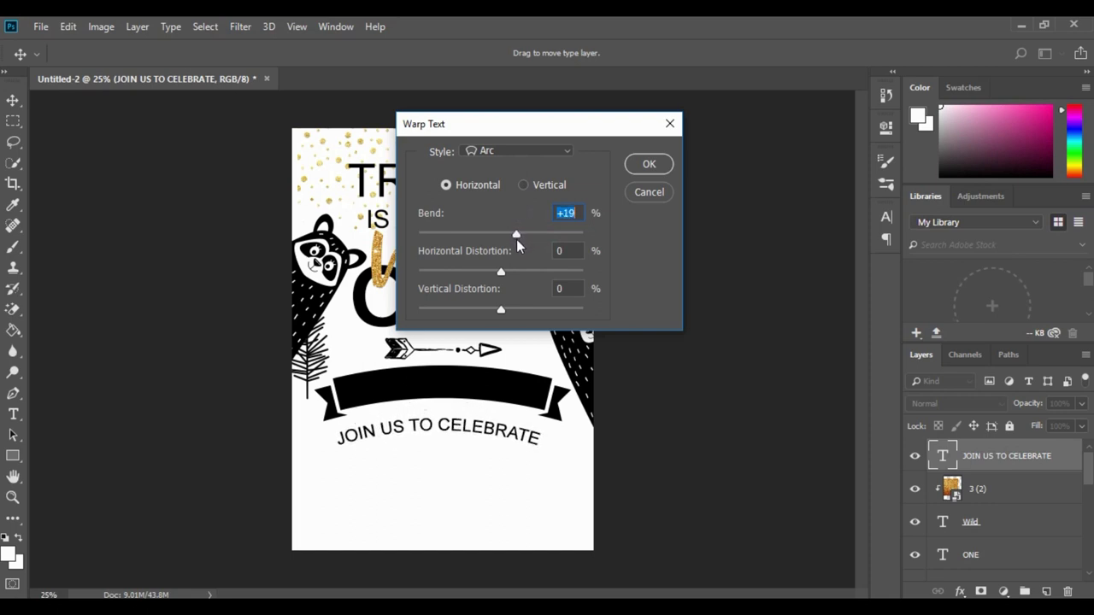
click(646, 162)
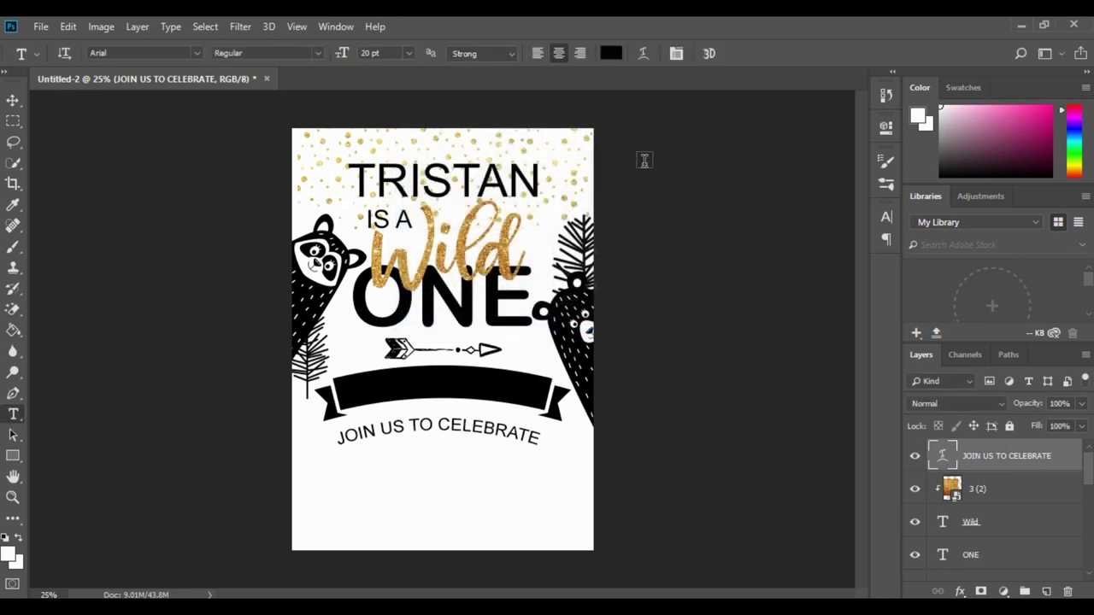
- Color the JOIN US TO CELEBRATE text white (ffffff) and move it onto the black banner
click(610, 54)
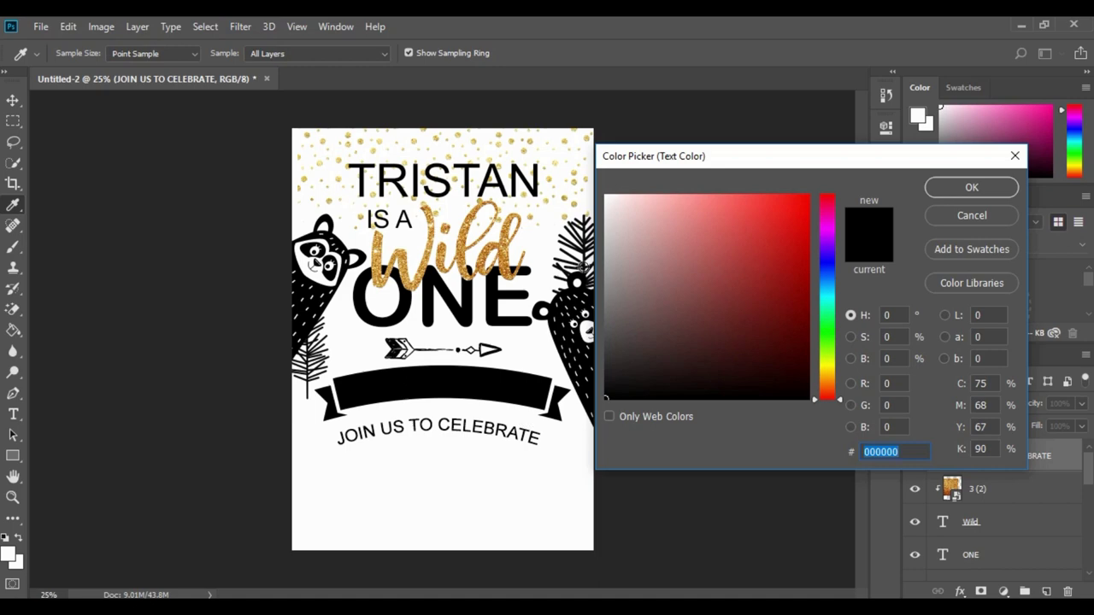
click(606, 195)
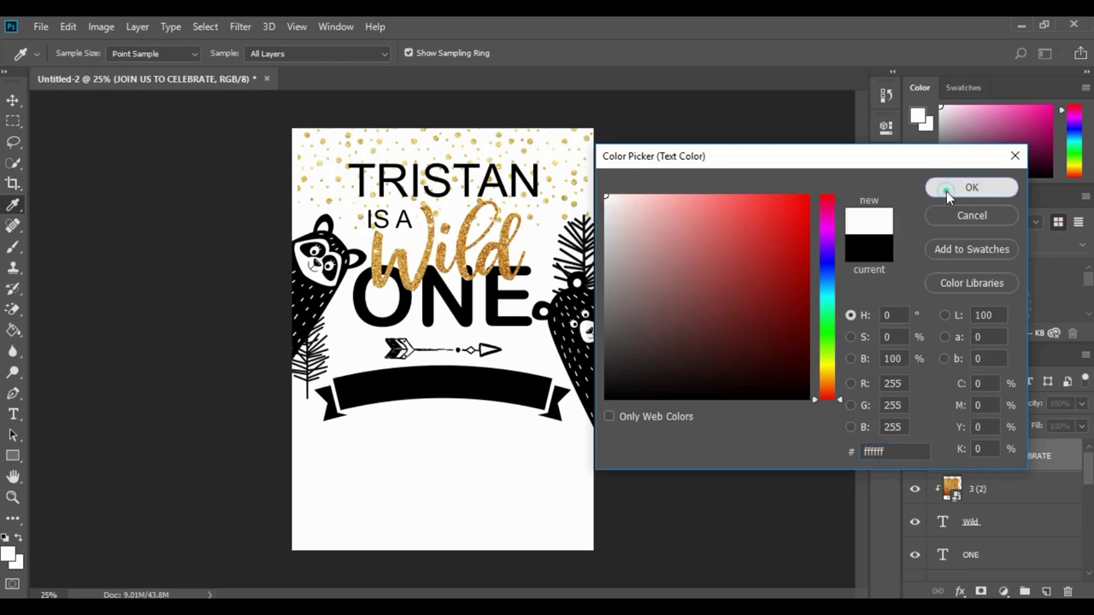
click(947, 189)
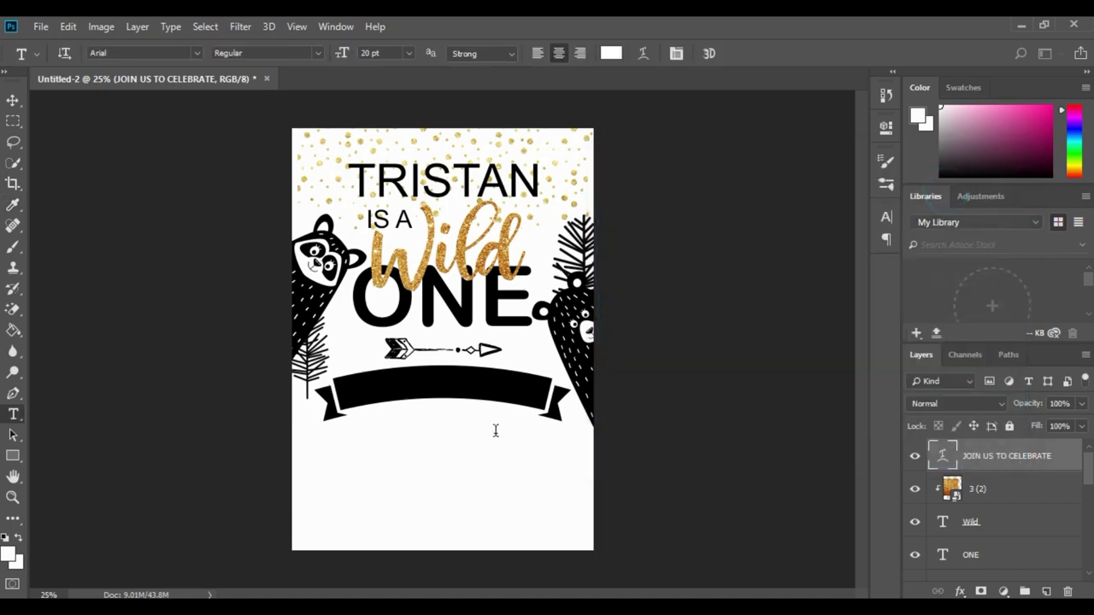
click(12, 100)
drag(447, 445, 450, 399)
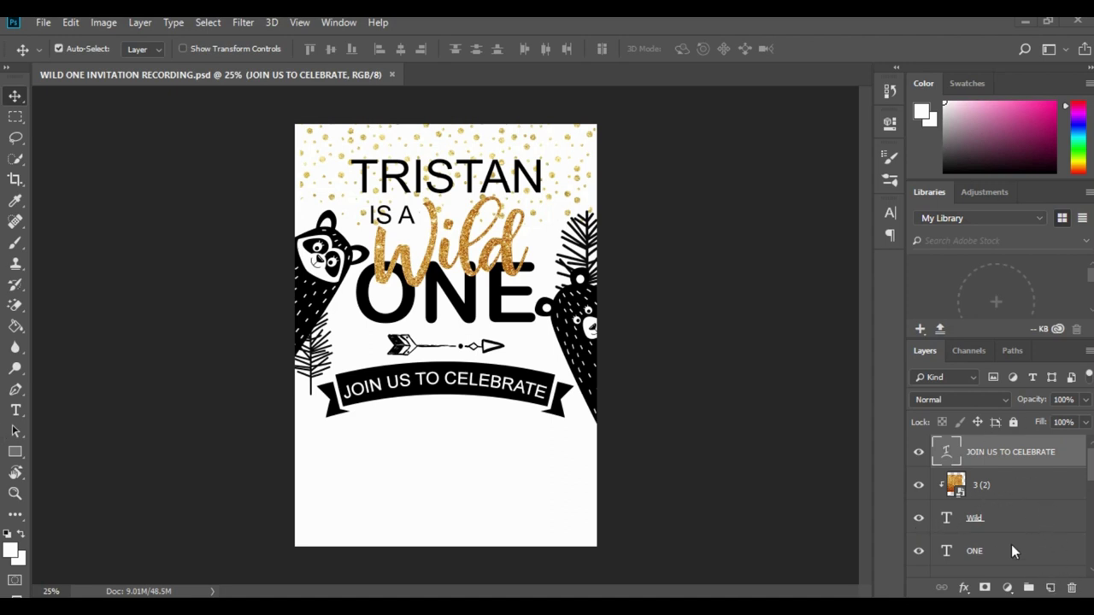
- Add a new layer above the JOIN US TO CELEBRATE text and set the type font to Uncle Grump Regular
click(1051, 588)
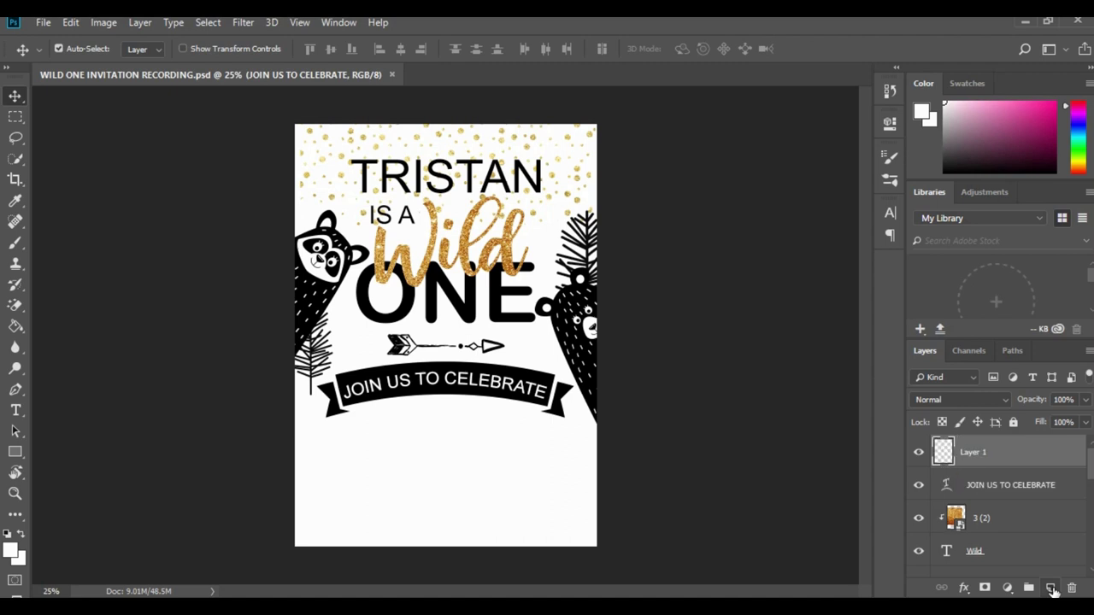
click(13, 416)
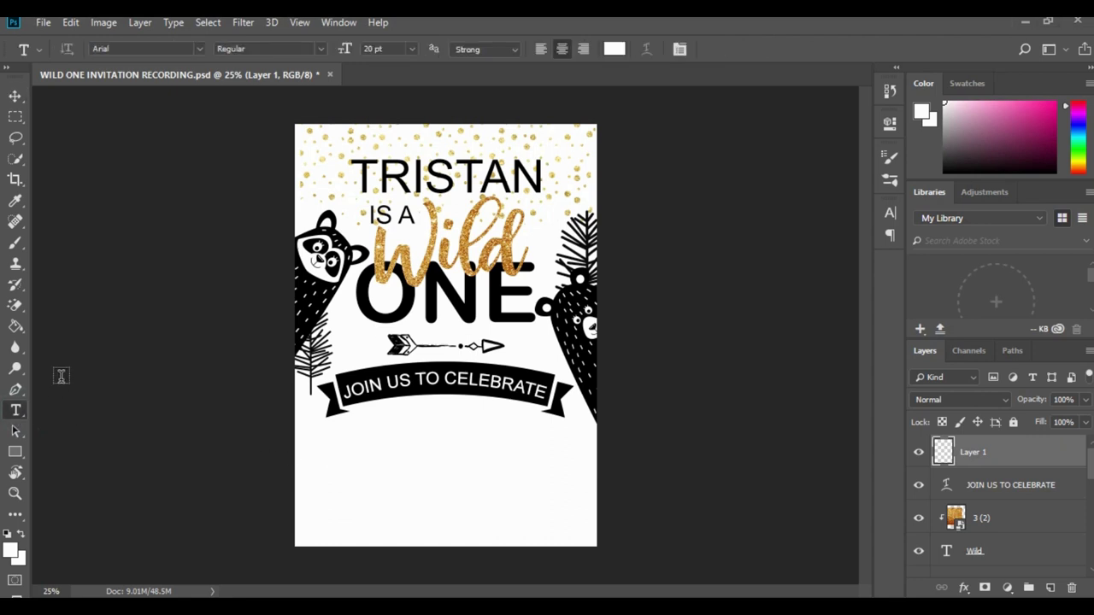
click(127, 52)
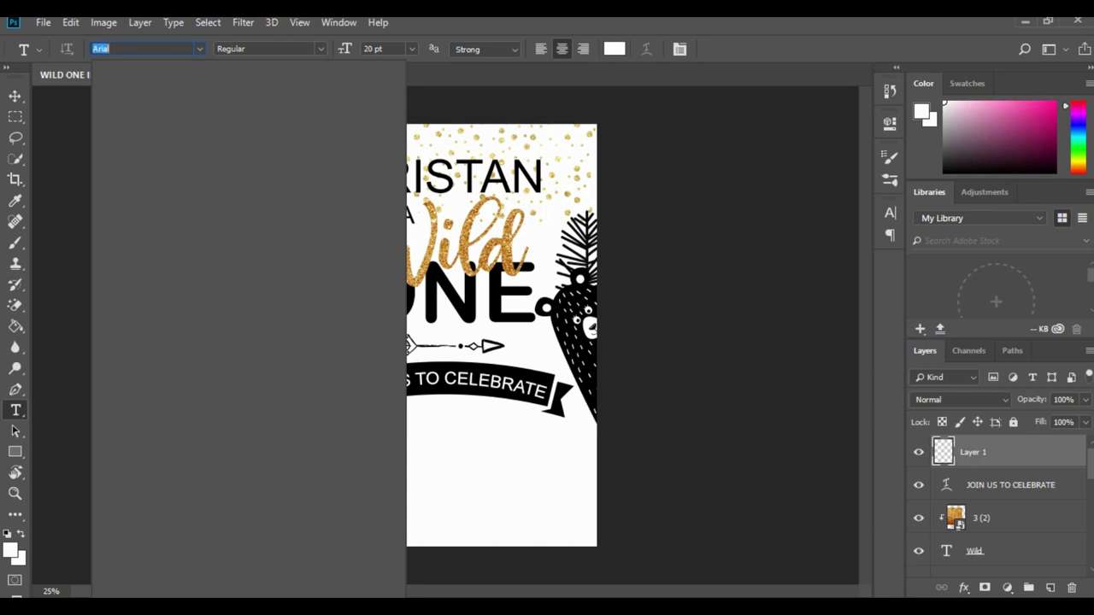
text(U)
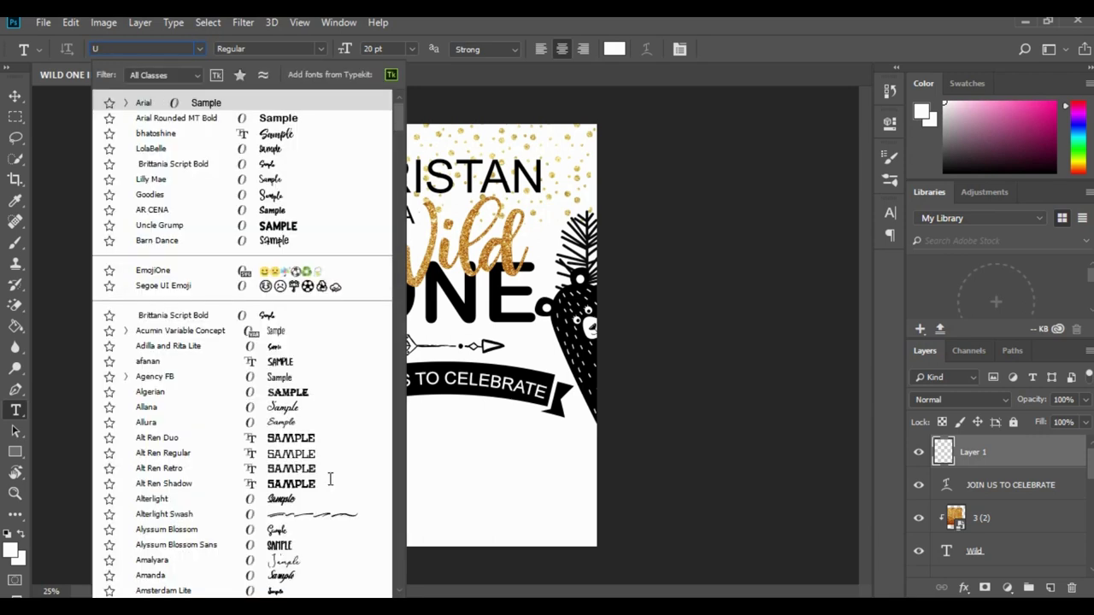
text(N)
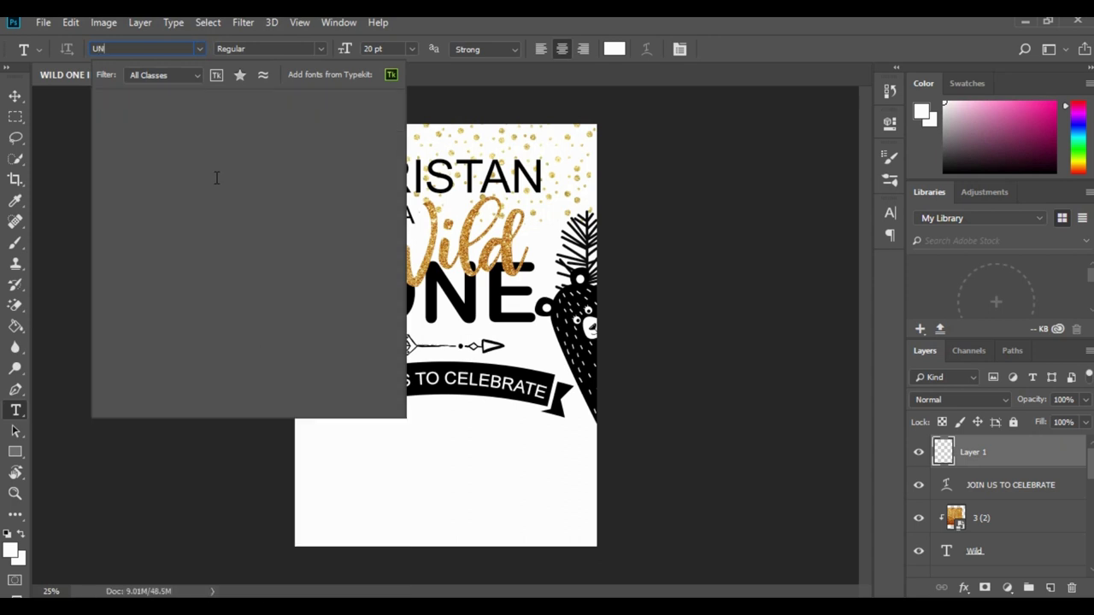
text(CL)
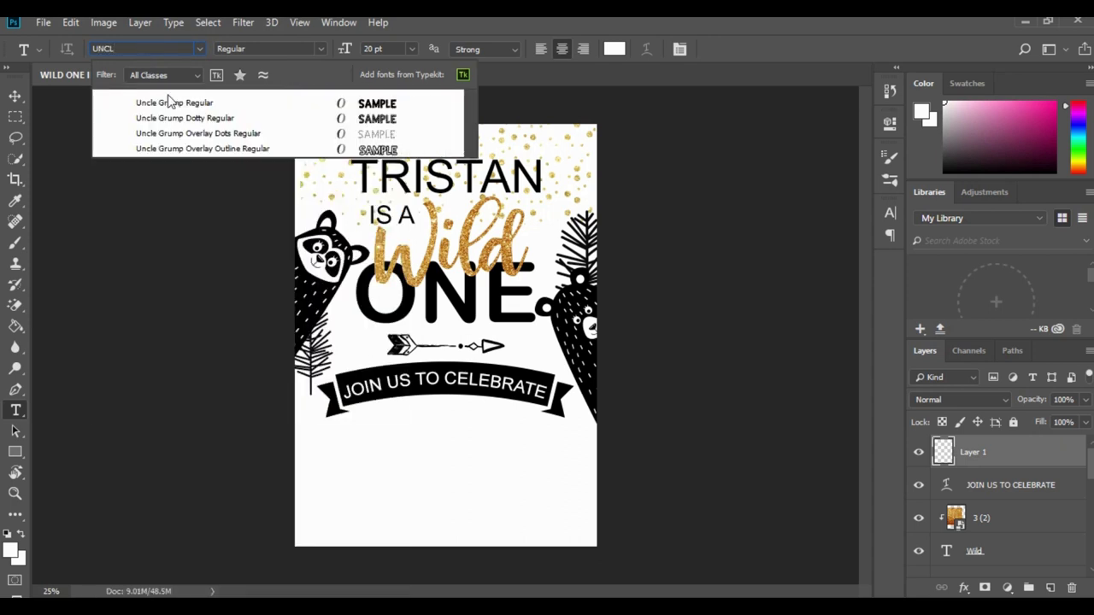
click(195, 103)
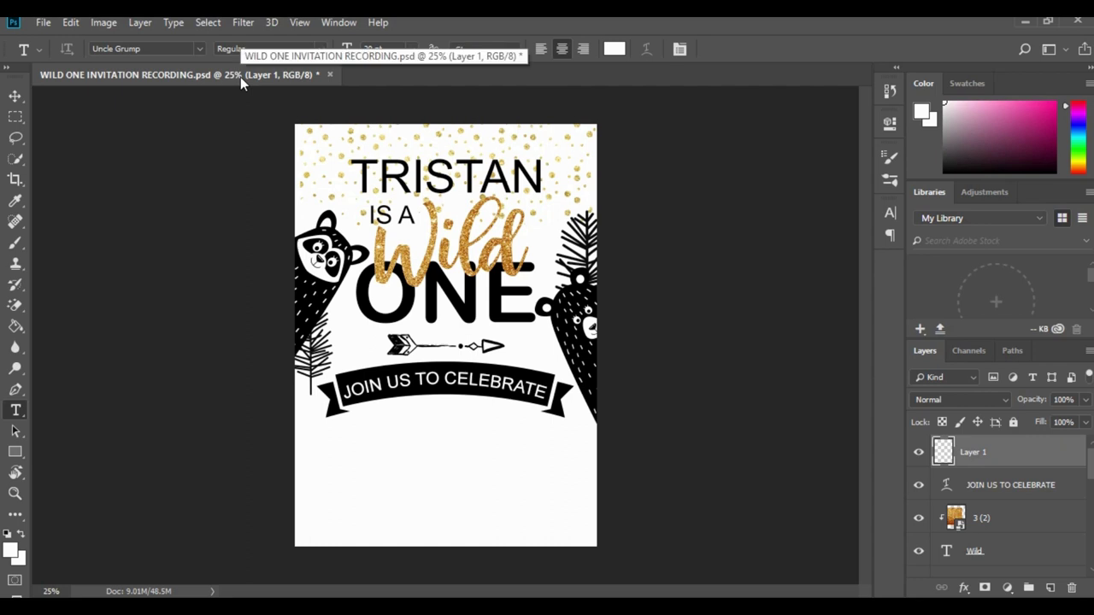
- Set the font size to 60 pt and write 26 below the banner's left end
click(374, 50)
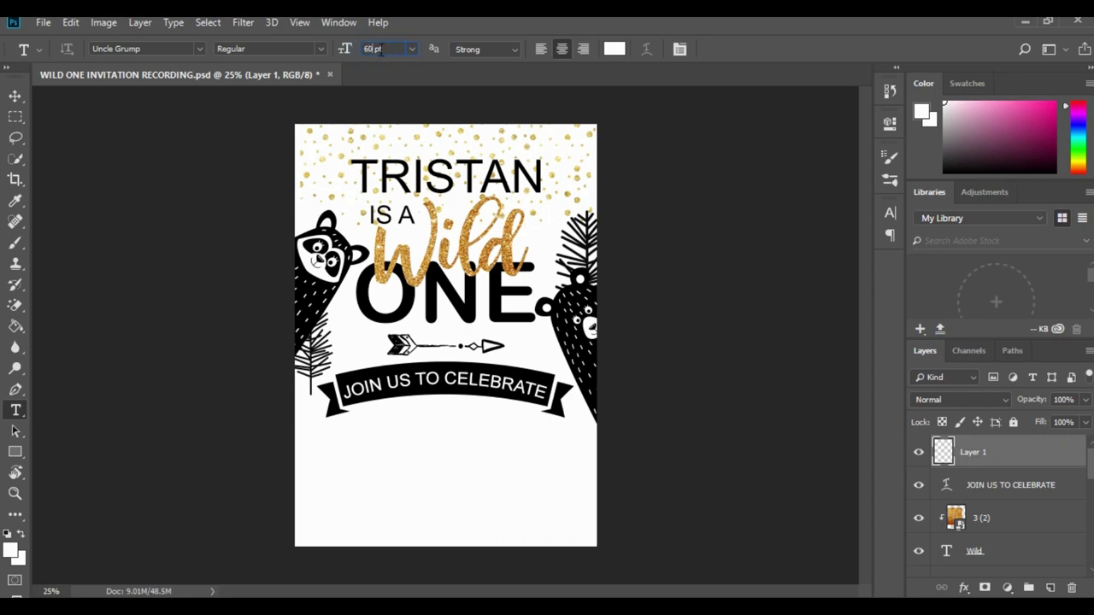
text(60)
click(332, 448)
click(342, 455)
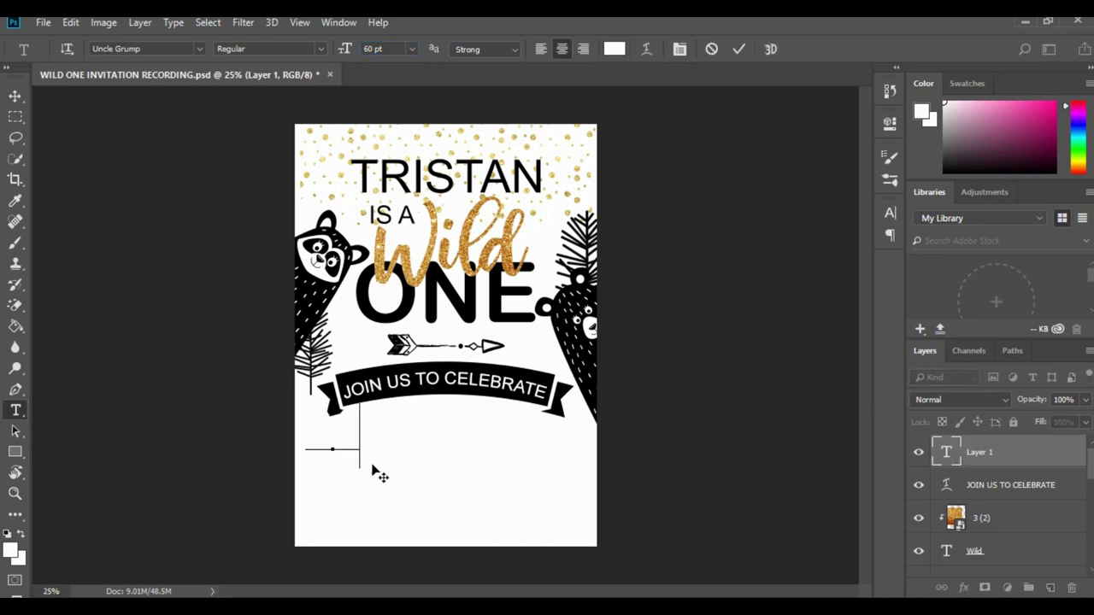
- Color the 26 text black and shift it slightly down and right, clear of the banner
drag(358, 436, 296, 429)
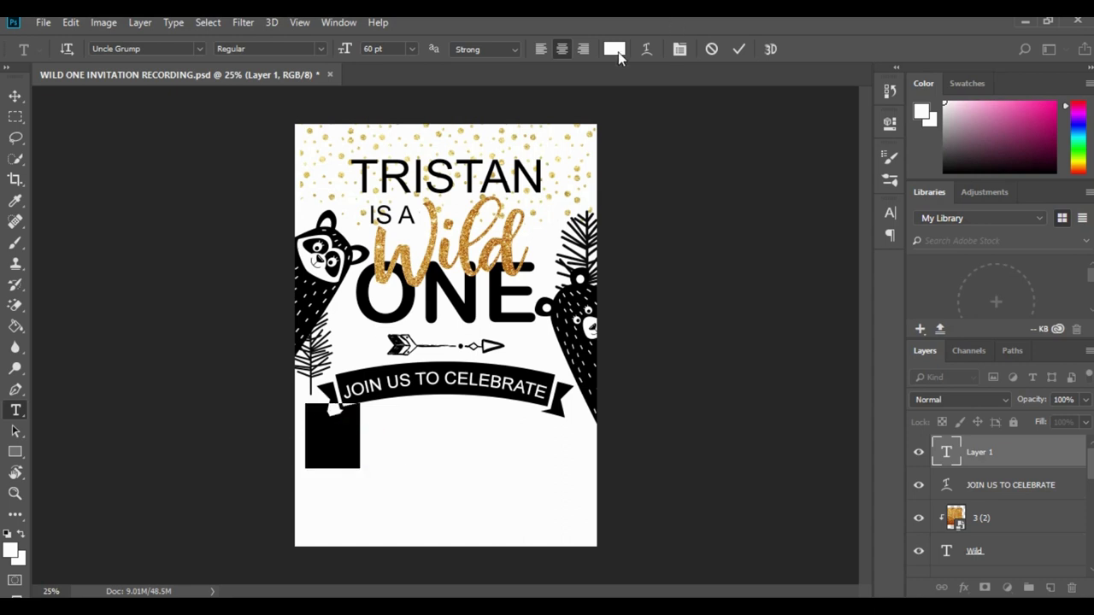
click(614, 49)
drag(612, 323, 601, 393)
click(942, 190)
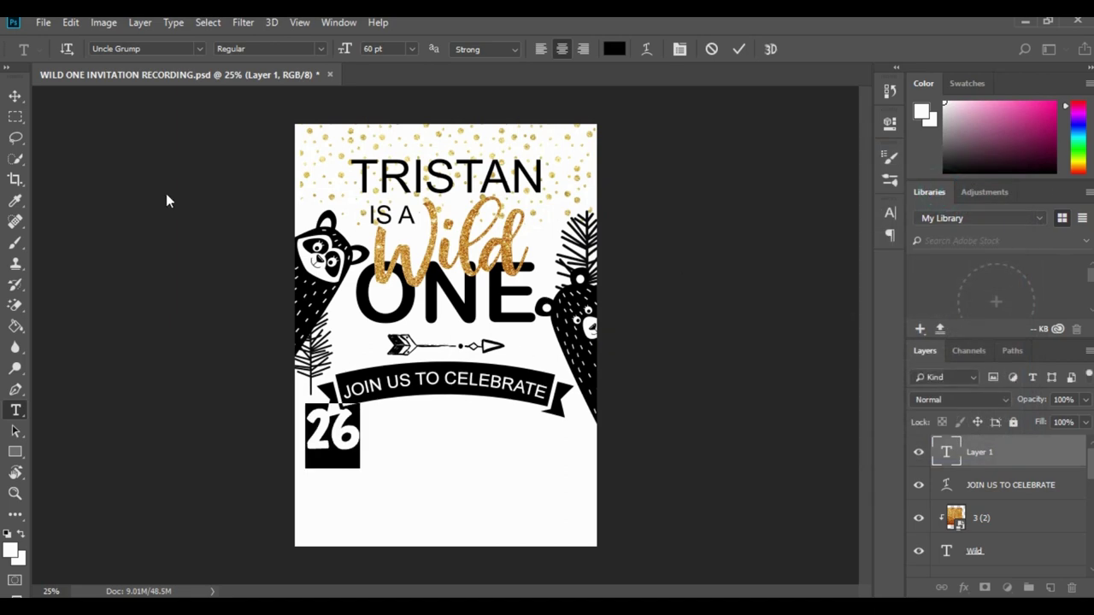
click(16, 97)
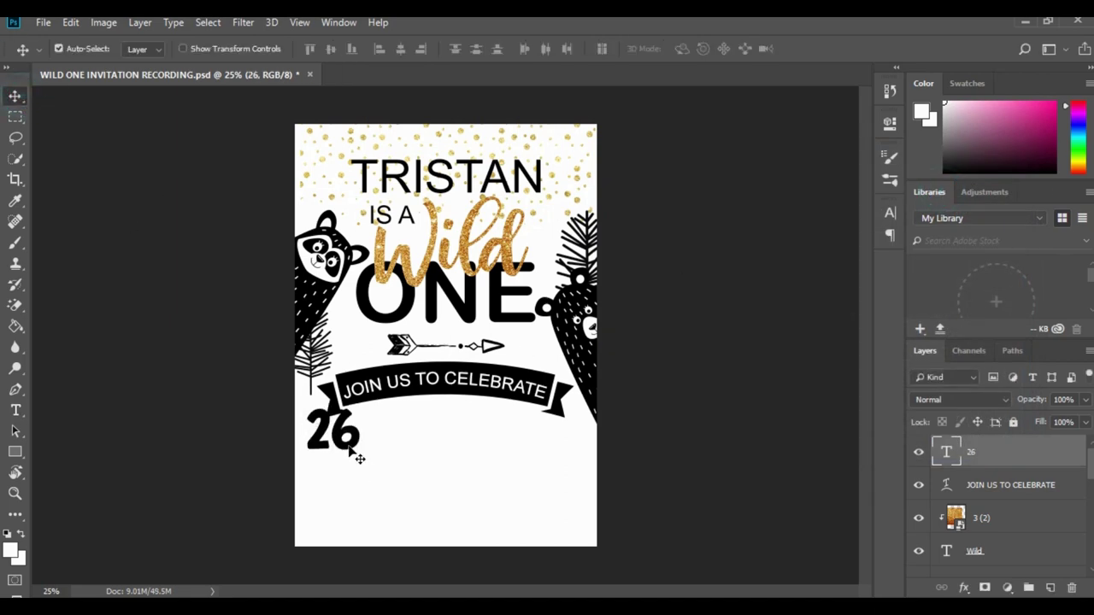
drag(350, 445, 365, 463)
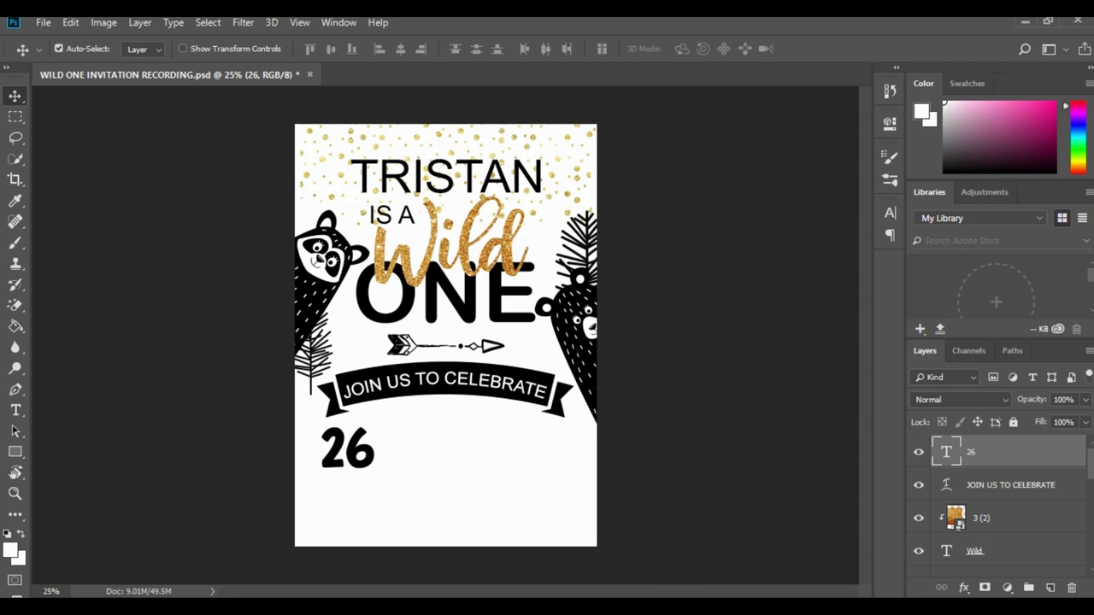
- Add a new layer above the 26 text and set the type font to Arial Regular
click(1051, 588)
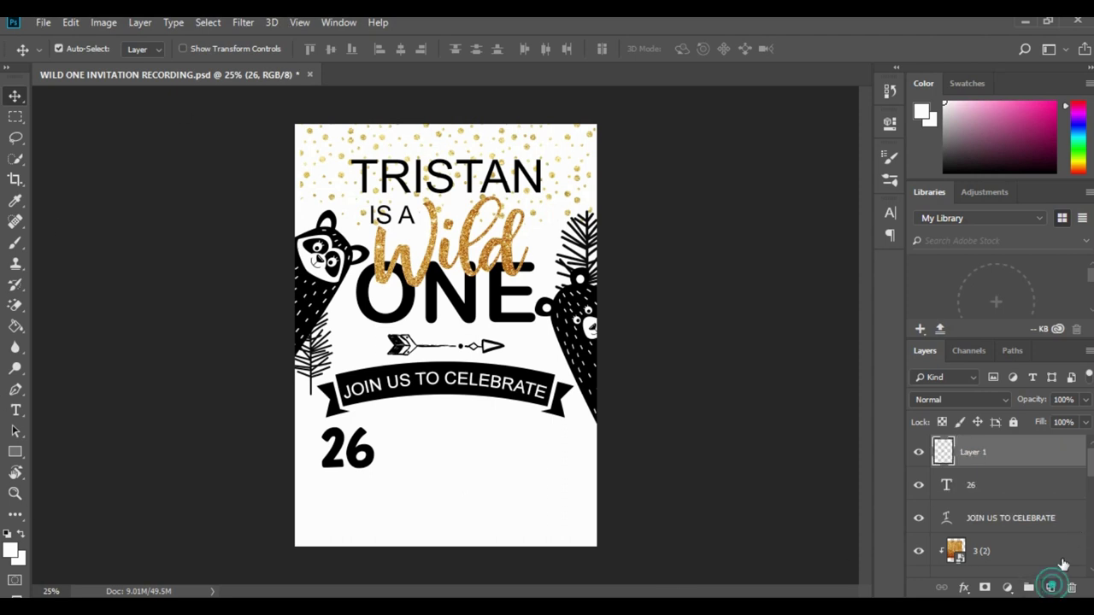
click(15, 410)
click(147, 49)
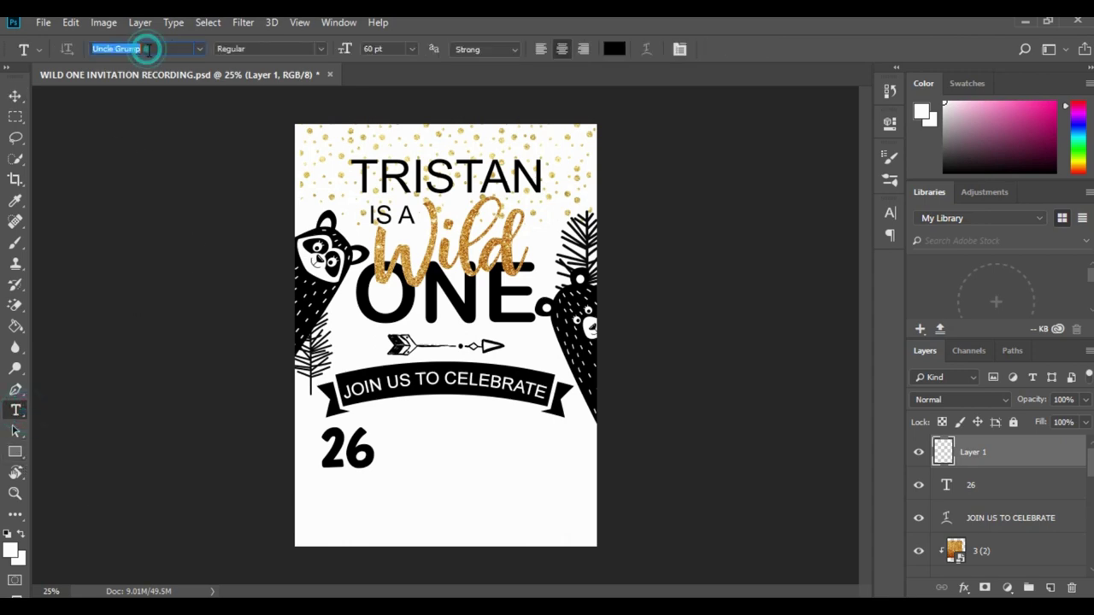
text(Al)
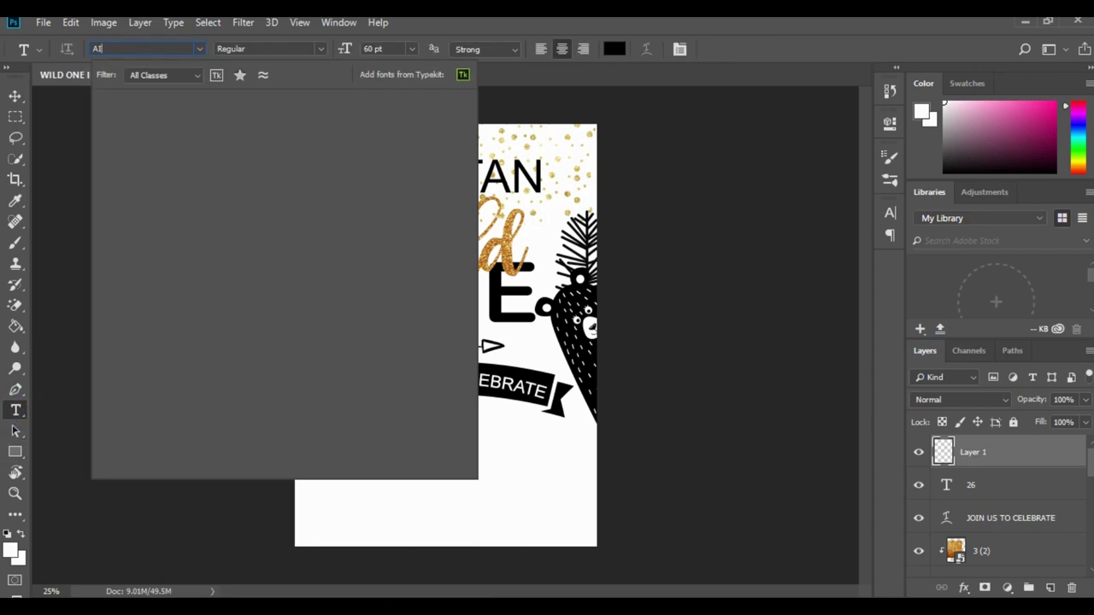
text(RIAL)
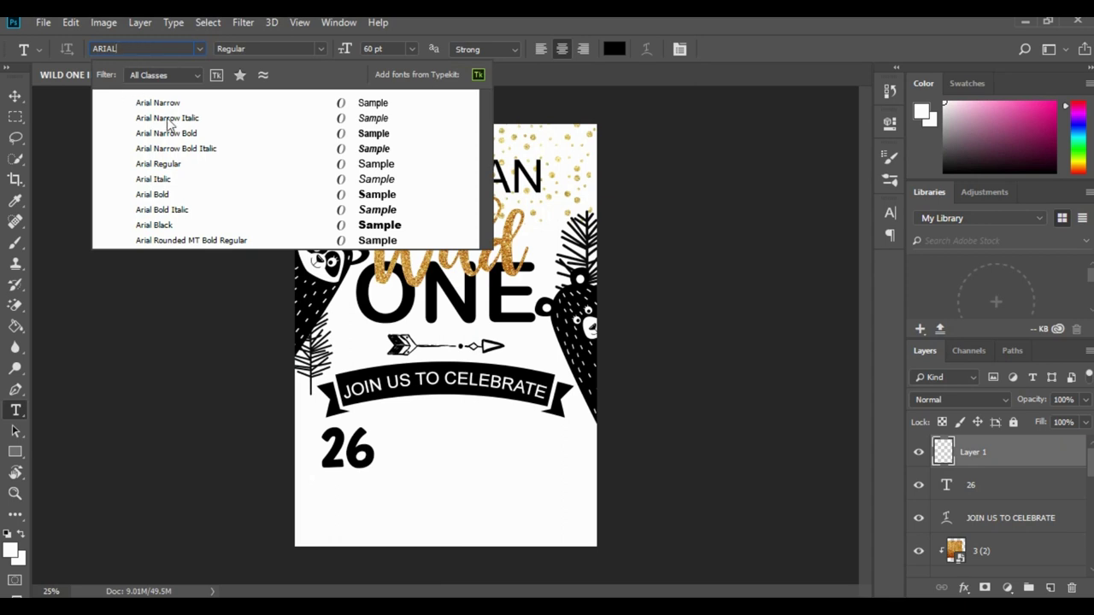
click(184, 168)
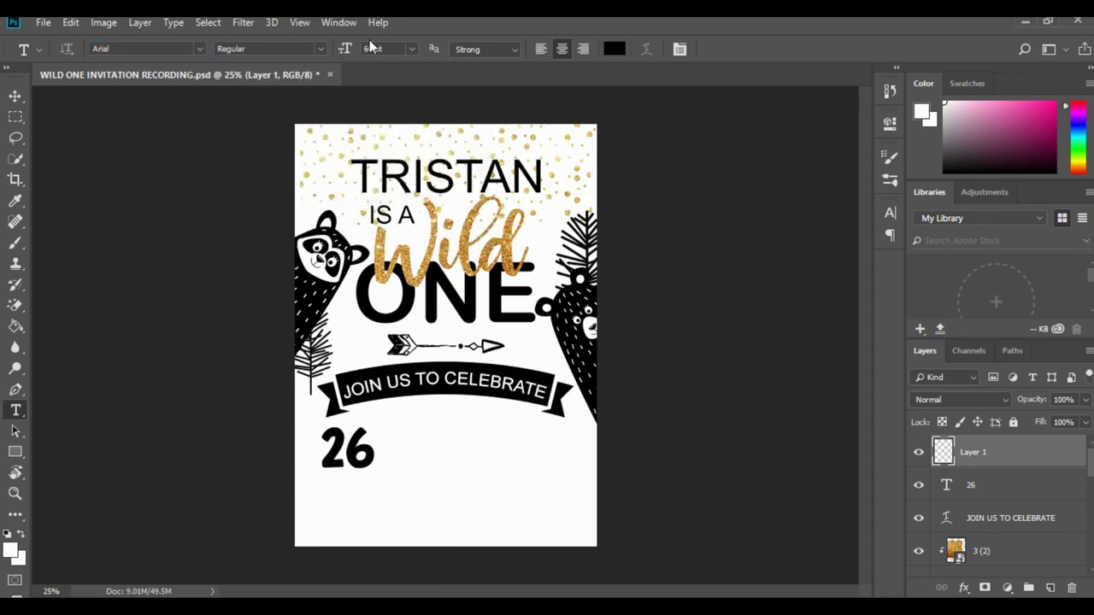
- Set the type font for the new layer to Arial Rounded MT Bold Regular
click(130, 48)
text(AR)
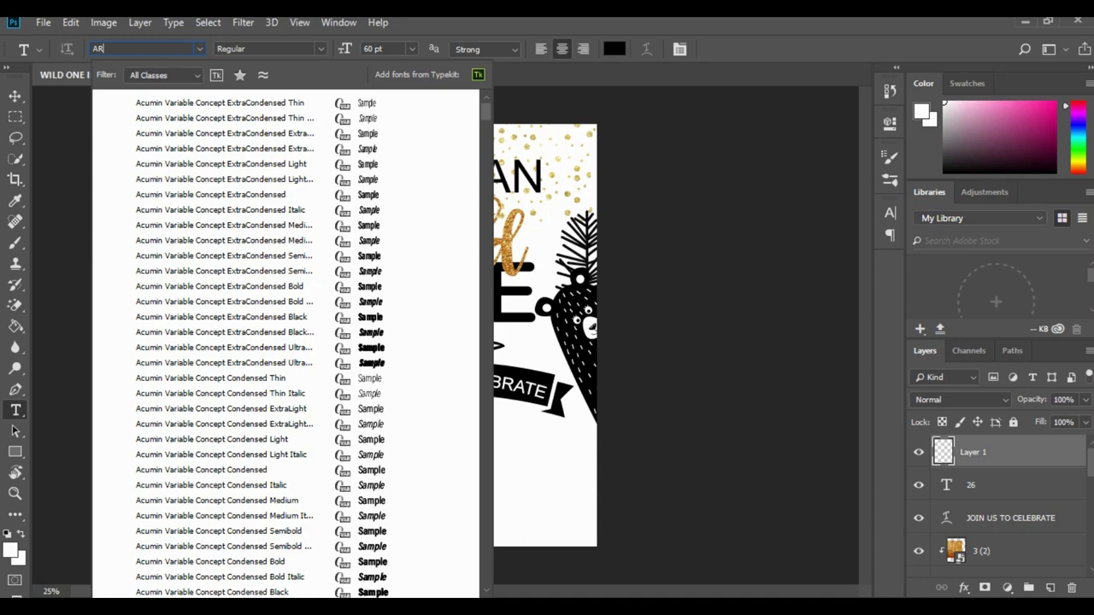
text(IAL)
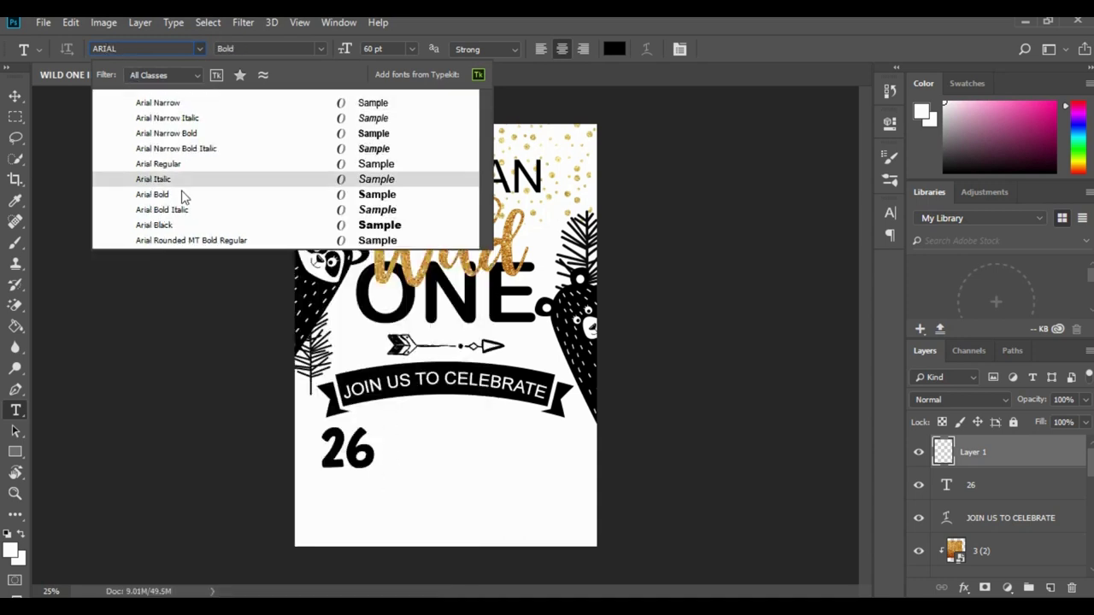
click(188, 241)
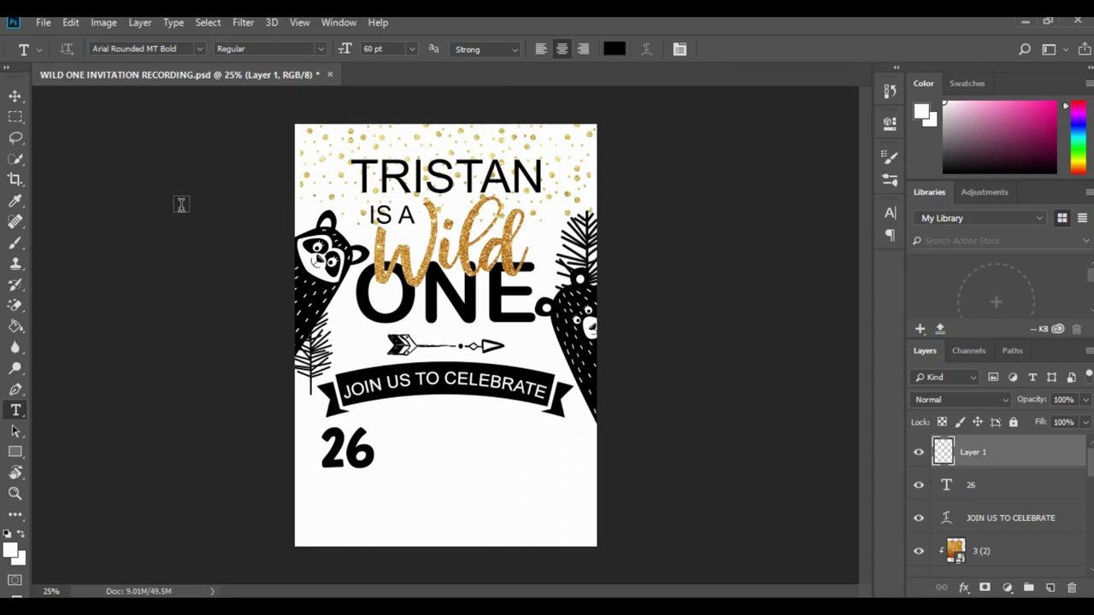
- Set the font size to 30 pt, write AUG below the 26 and center it directly beneath the number
click(370, 48)
key(BackSpace)
text(3)
click(329, 493)
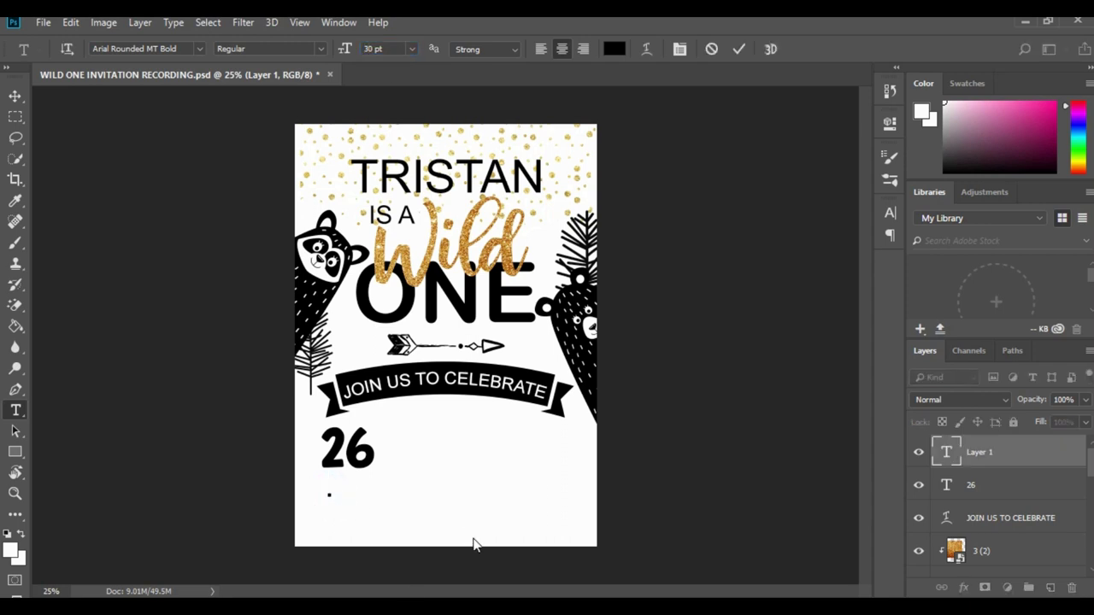
text(AUG)
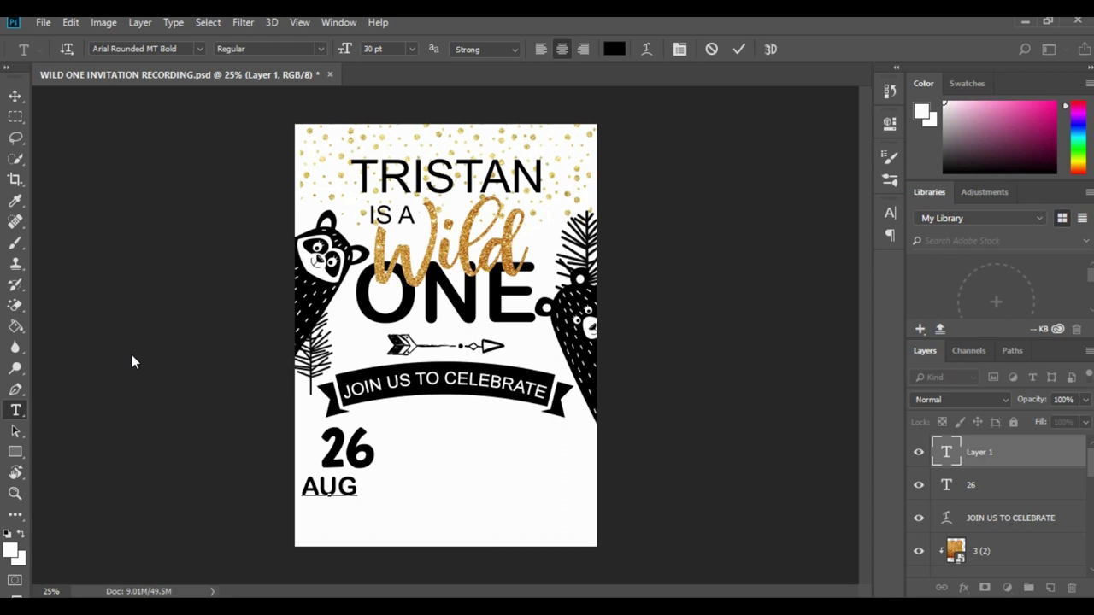
click(16, 97)
drag(350, 496, 366, 488)
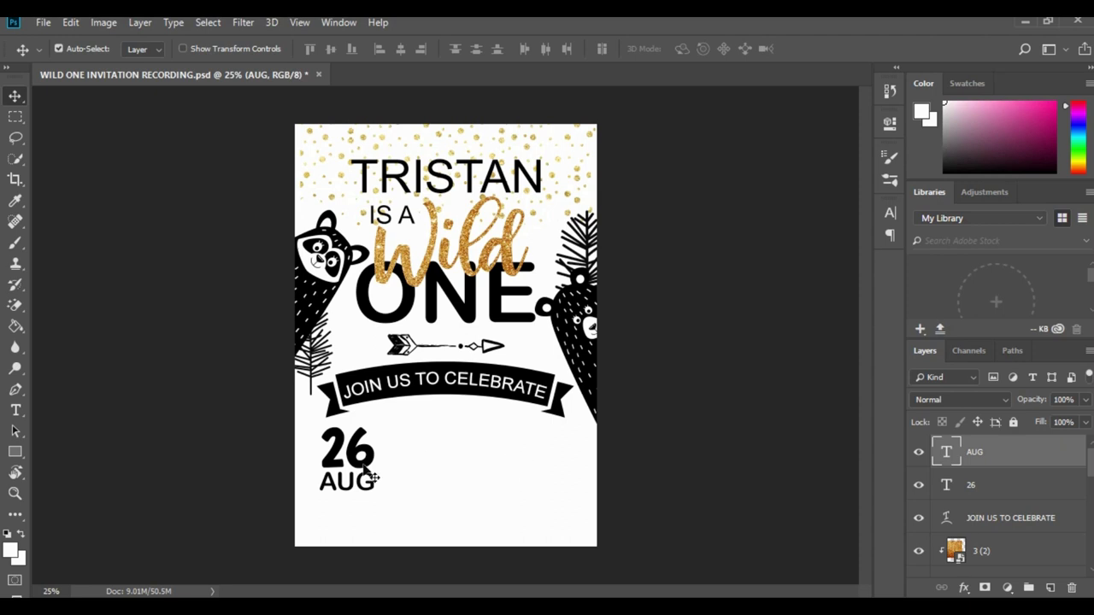
- On a new layer, draw a vertical line about 1.03 in long just right of the date, with black fill and no stroke
click(1052, 589)
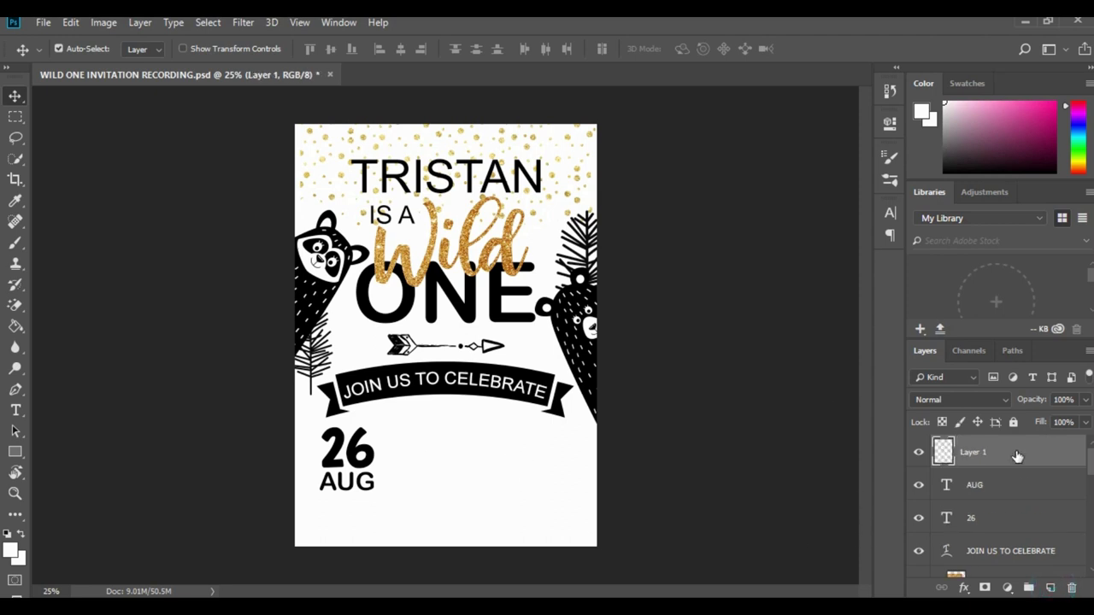
click(17, 453)
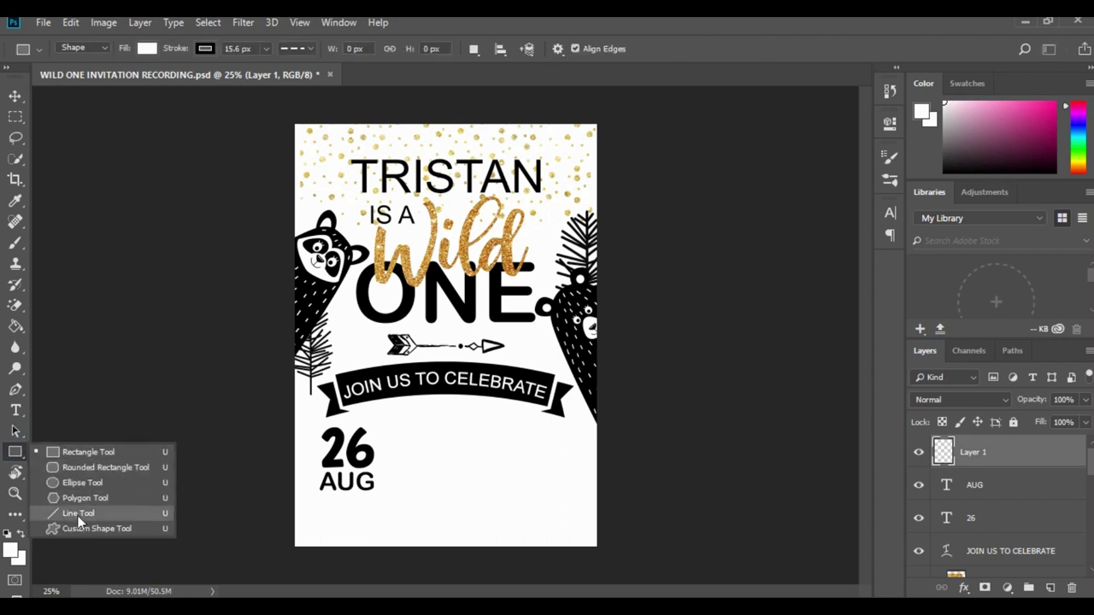
click(77, 516)
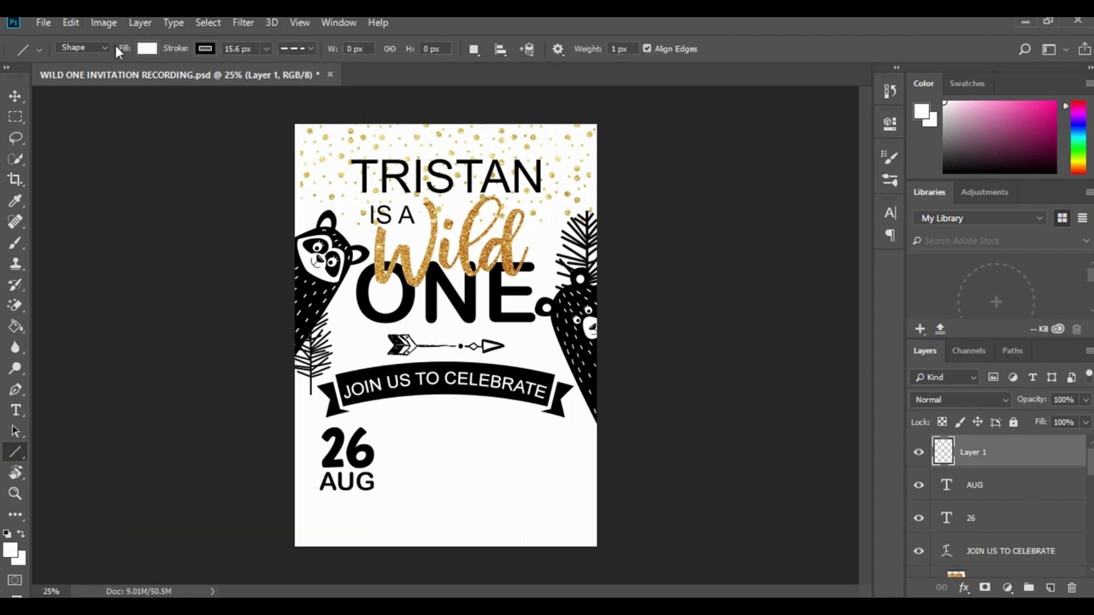
click(147, 50)
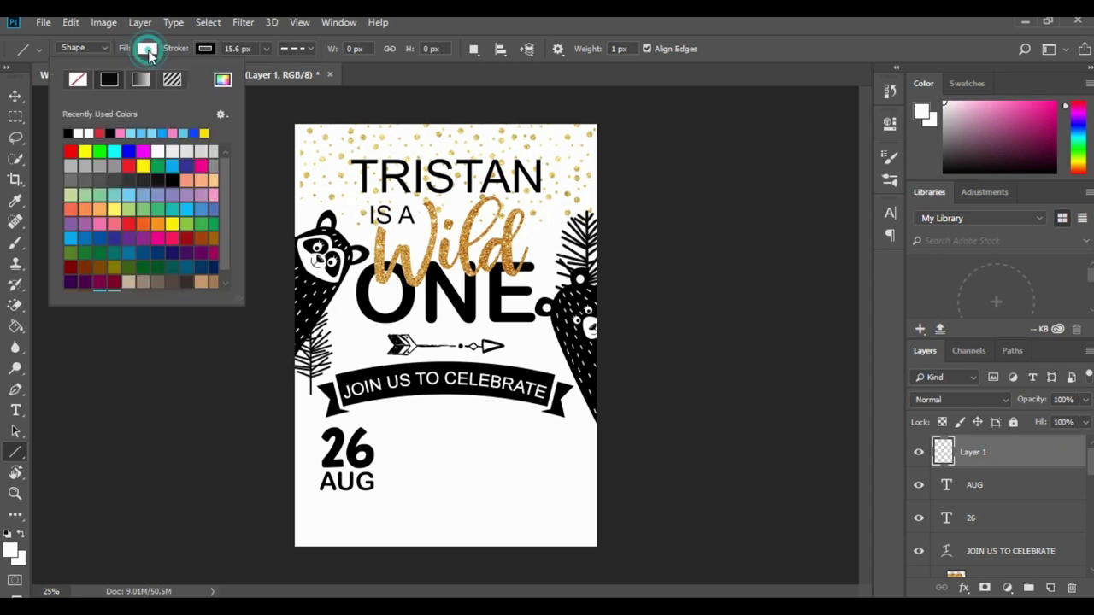
click(69, 133)
click(209, 50)
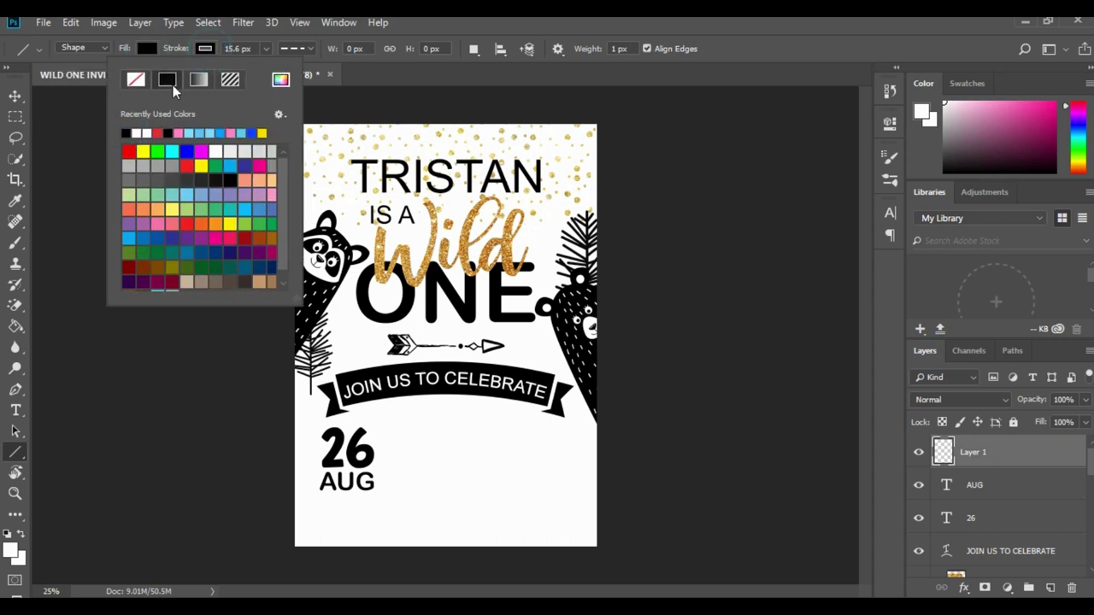
click(139, 81)
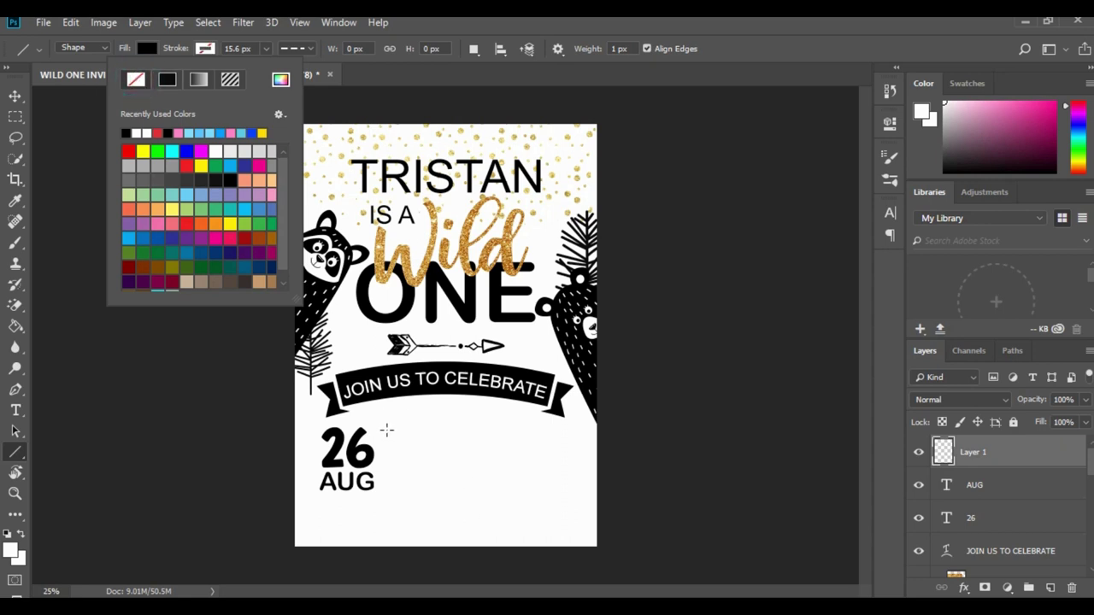
mouse_move(386, 430)
mouse_down()
mouse_move(388, 501)
mouse_move(394, 482)
mouse_move(393, 492)
mouse_up()
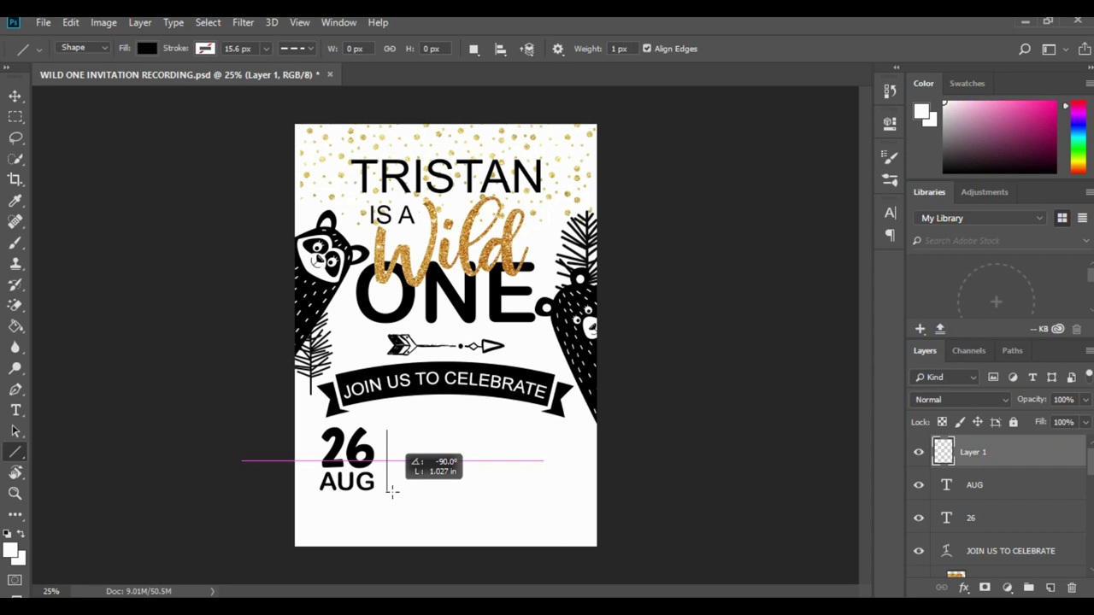
drag(392, 492, 392, 493)
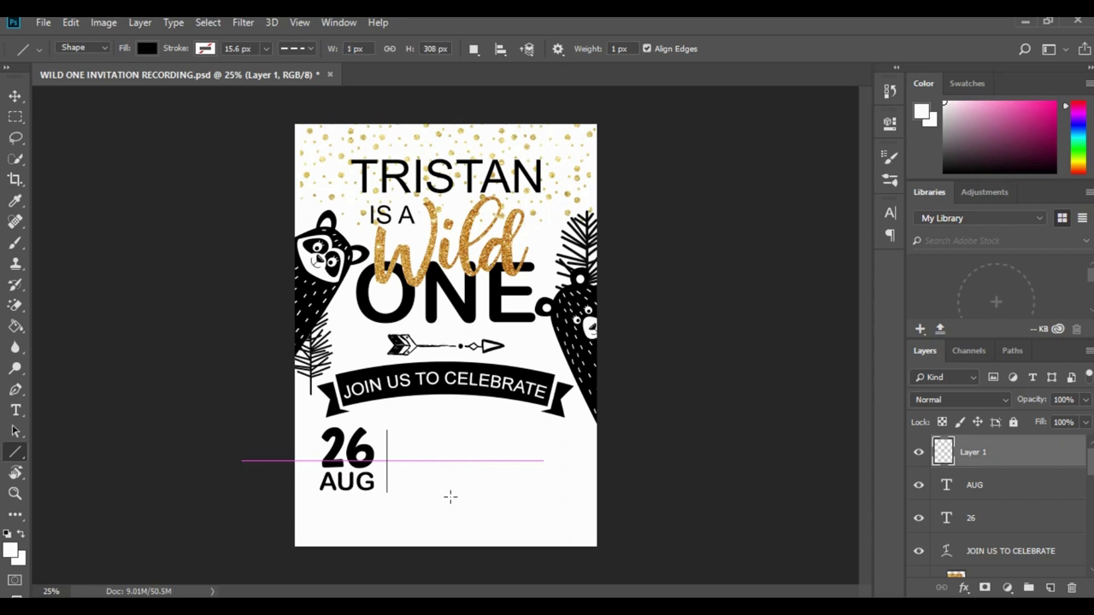
- Transform the vertical line to 300% width and about 120% height, extending it upward, and apply the transformation
click(17, 96)
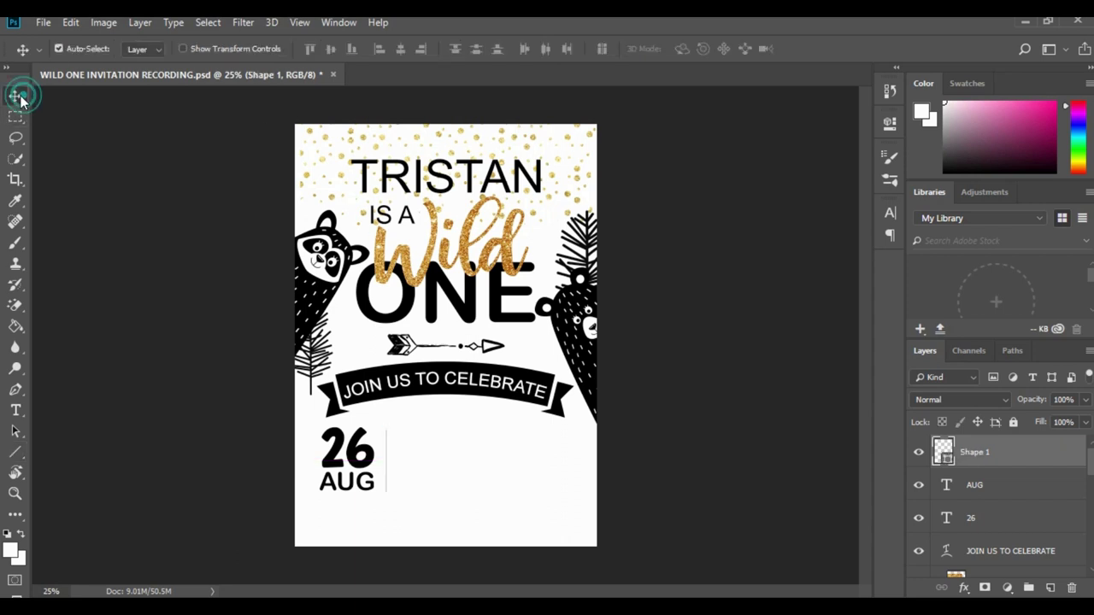
click(387, 461)
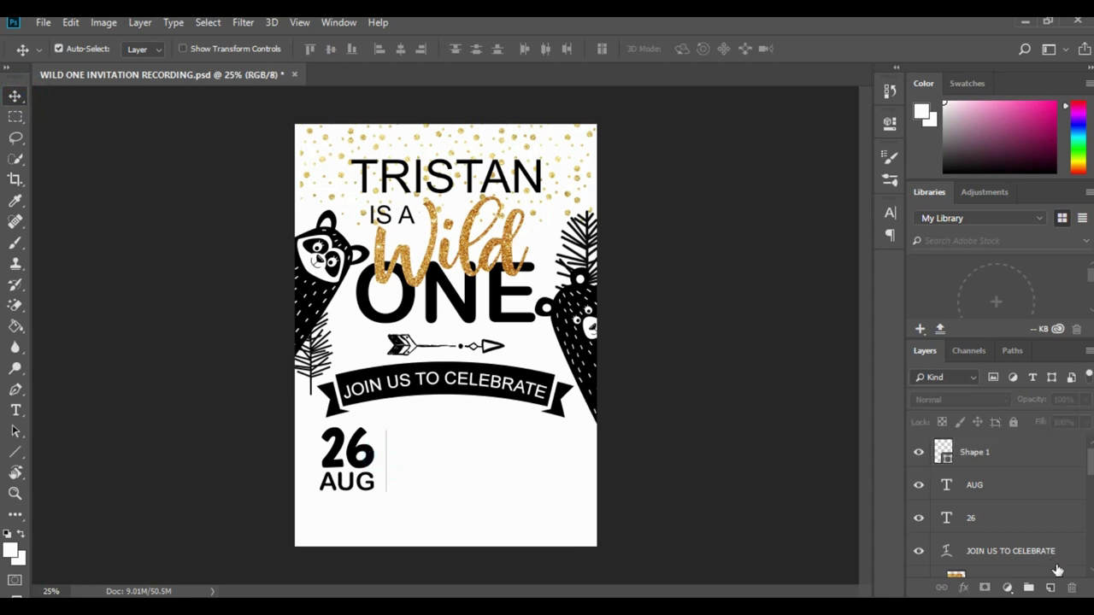
click(1002, 455)
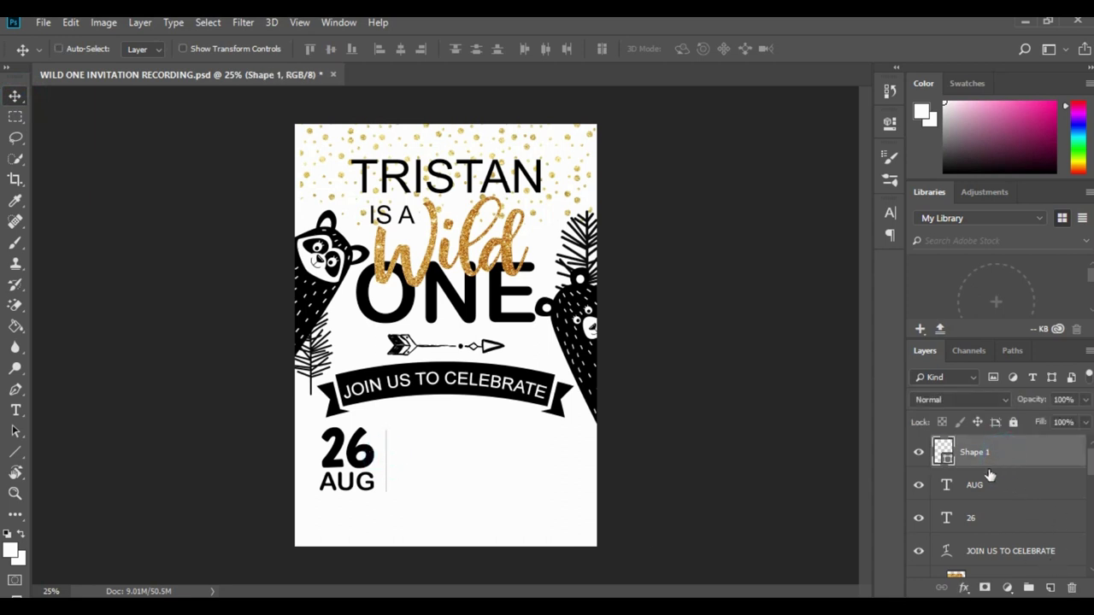
key(ctrl+t)
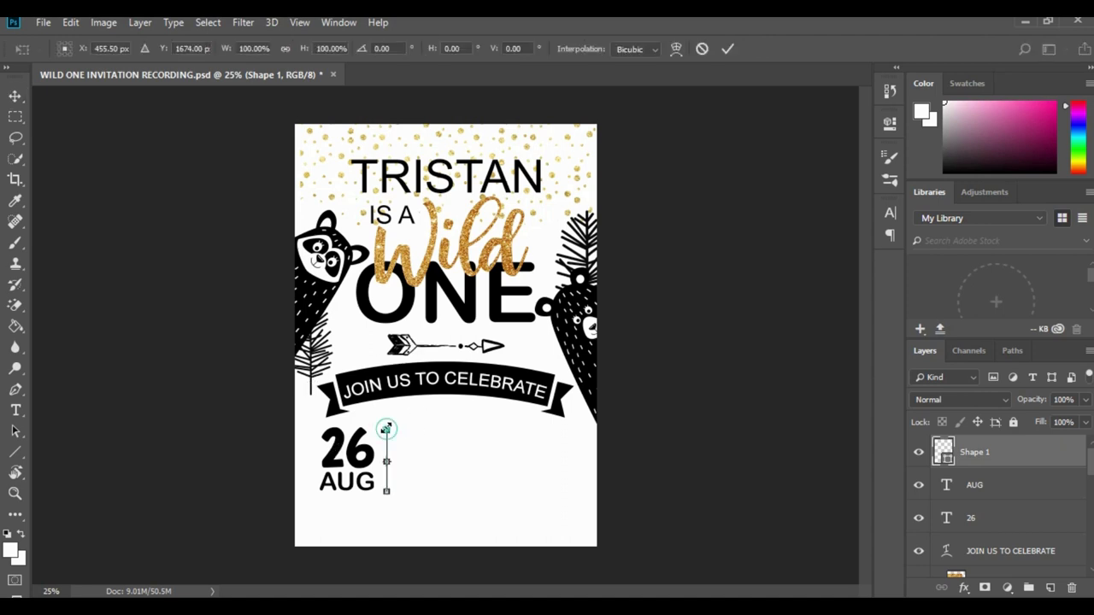
drag(386, 430, 386, 418)
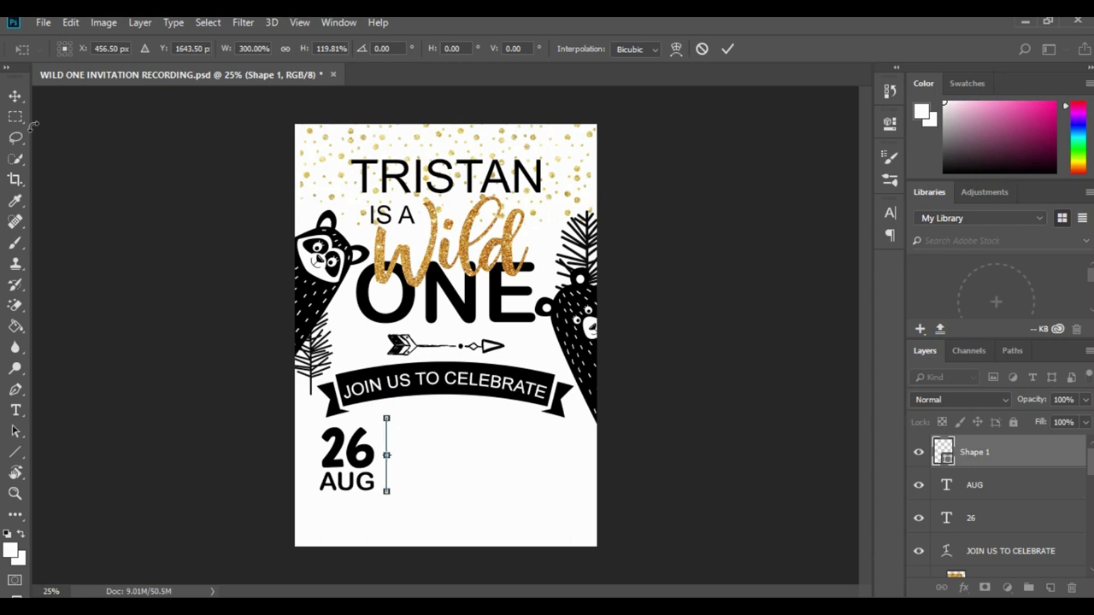
click(15, 454)
click(485, 248)
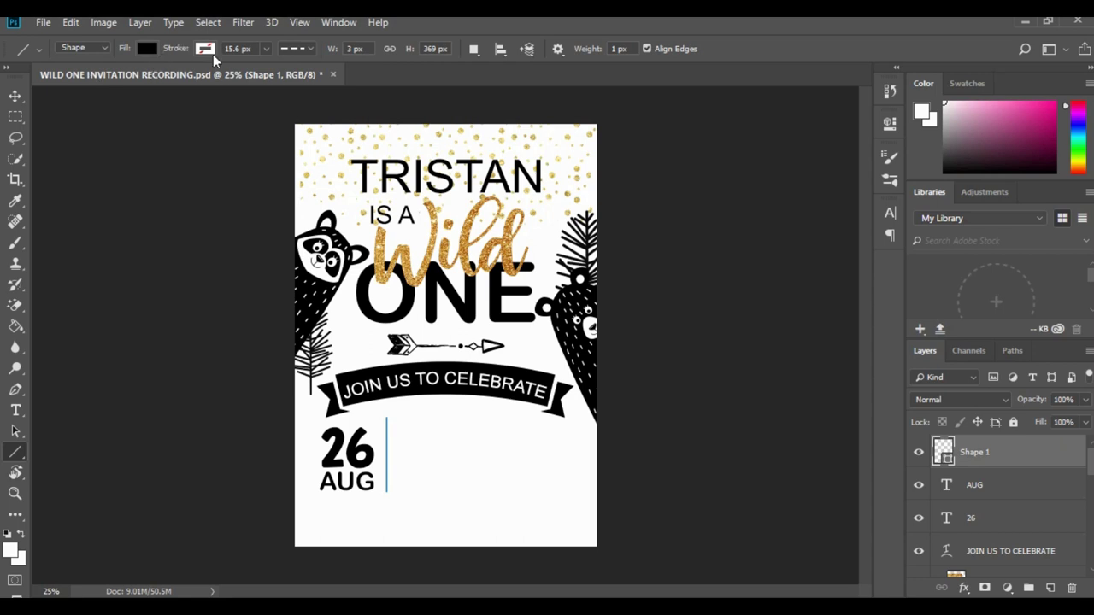
- Give the vertical line a black stroke about 59 px wide and shift it slightly down beside the date
click(206, 49)
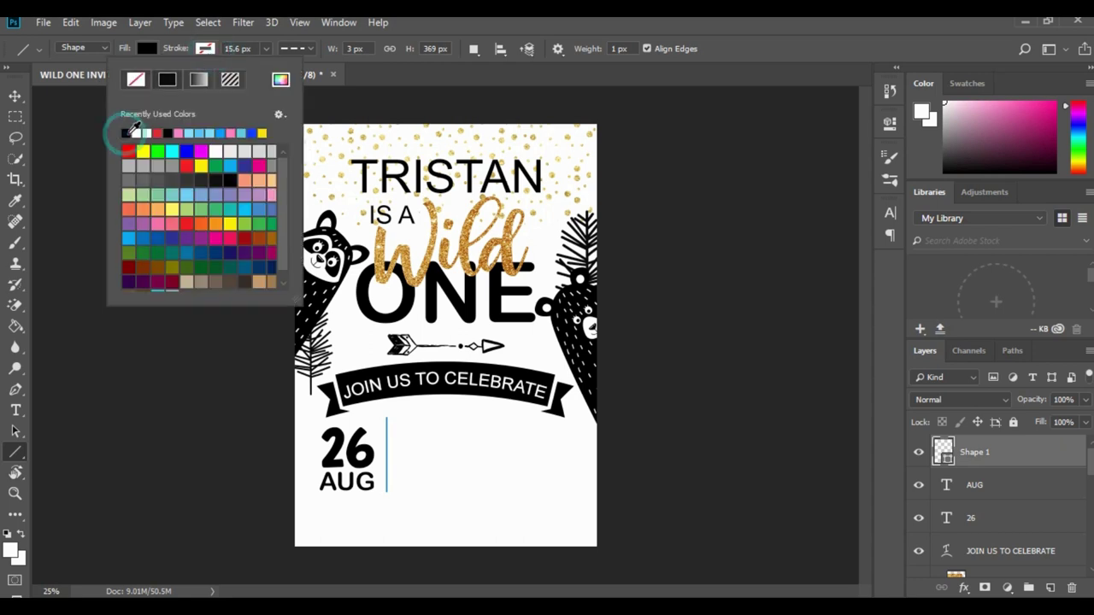
click(126, 133)
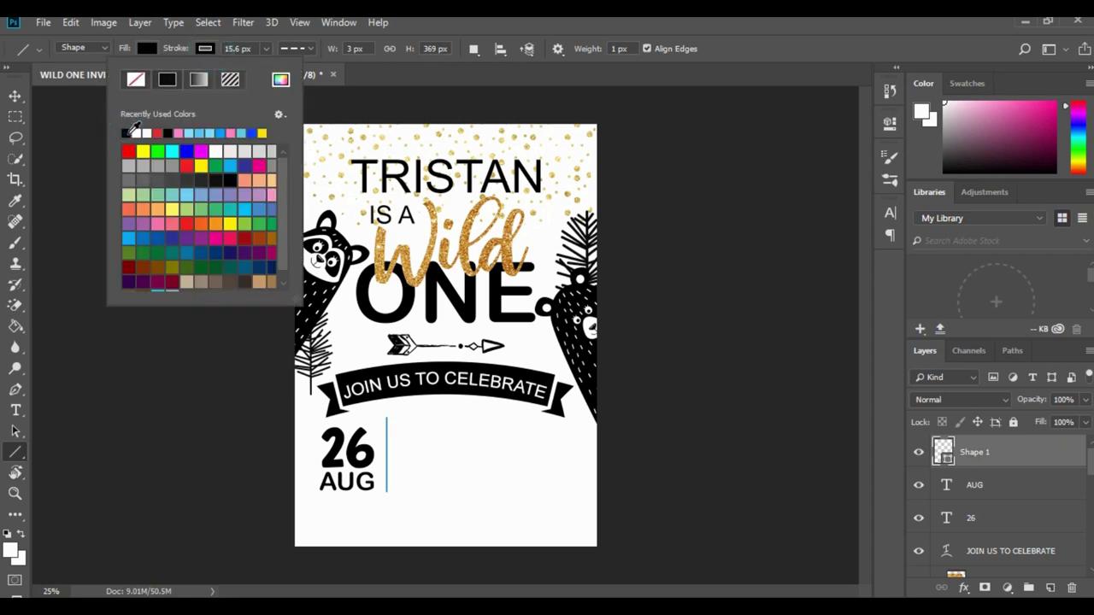
click(266, 48)
drag(266, 66, 281, 78)
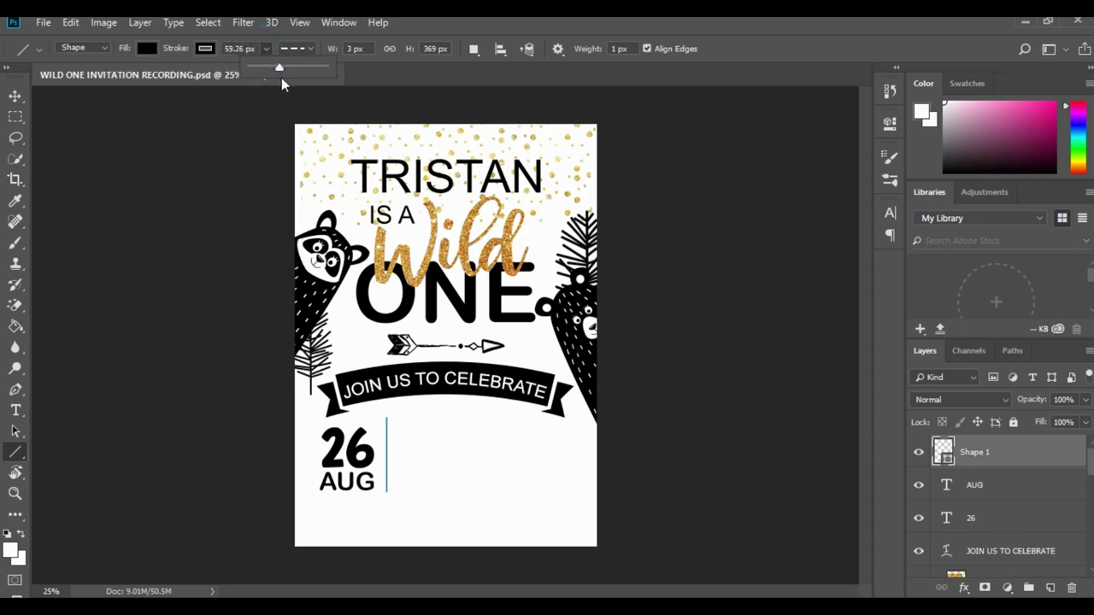
click(13, 96)
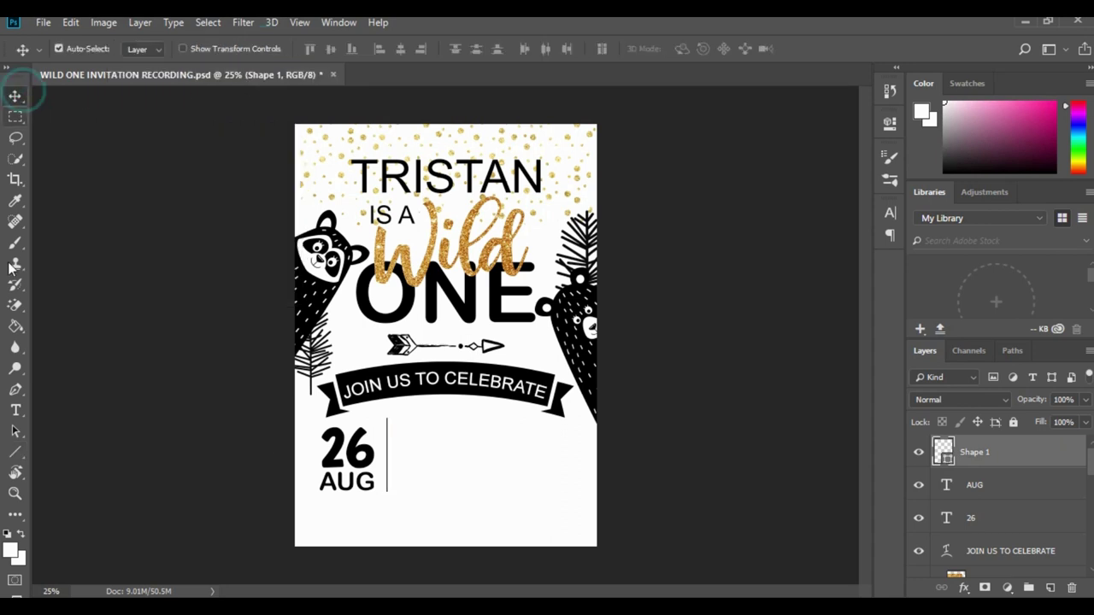
drag(386, 449, 390, 461)
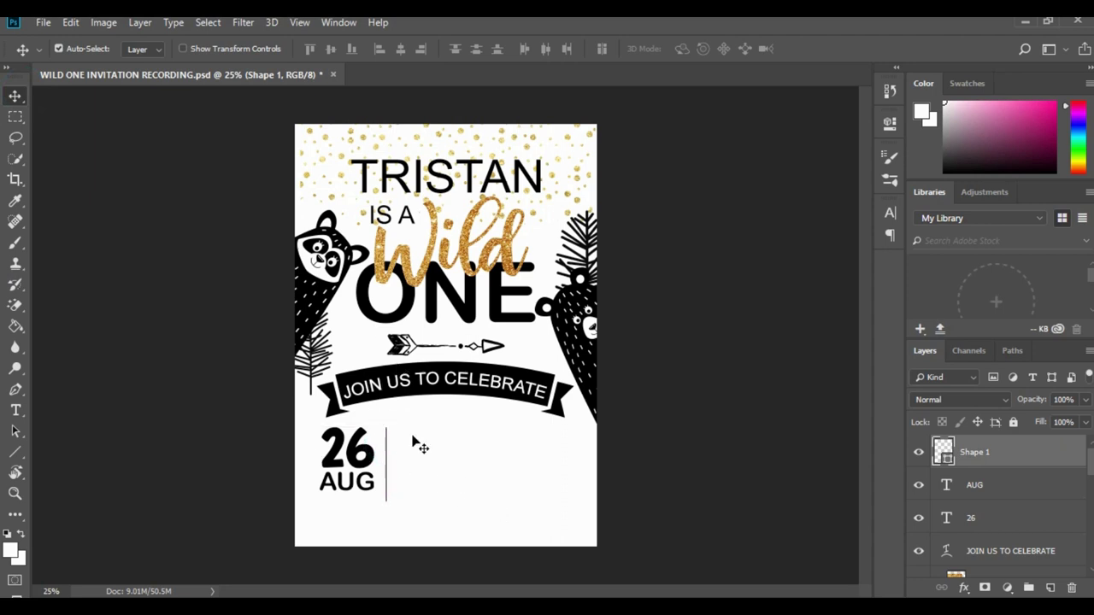
- Add a new layer above the vertical line and set the type font to Arial Regular
click(1051, 590)
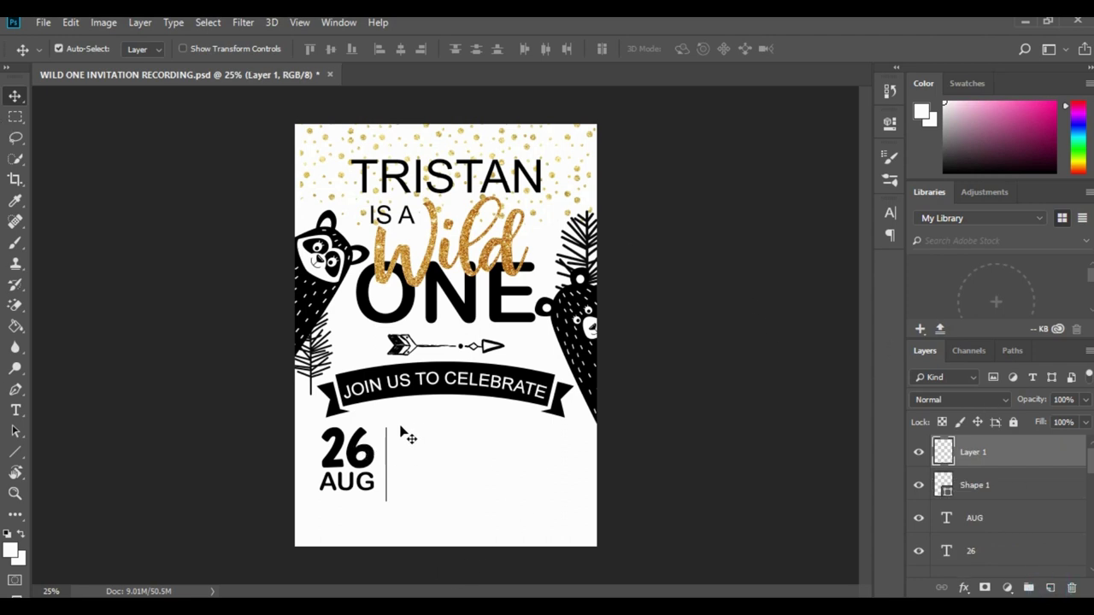
click(16, 410)
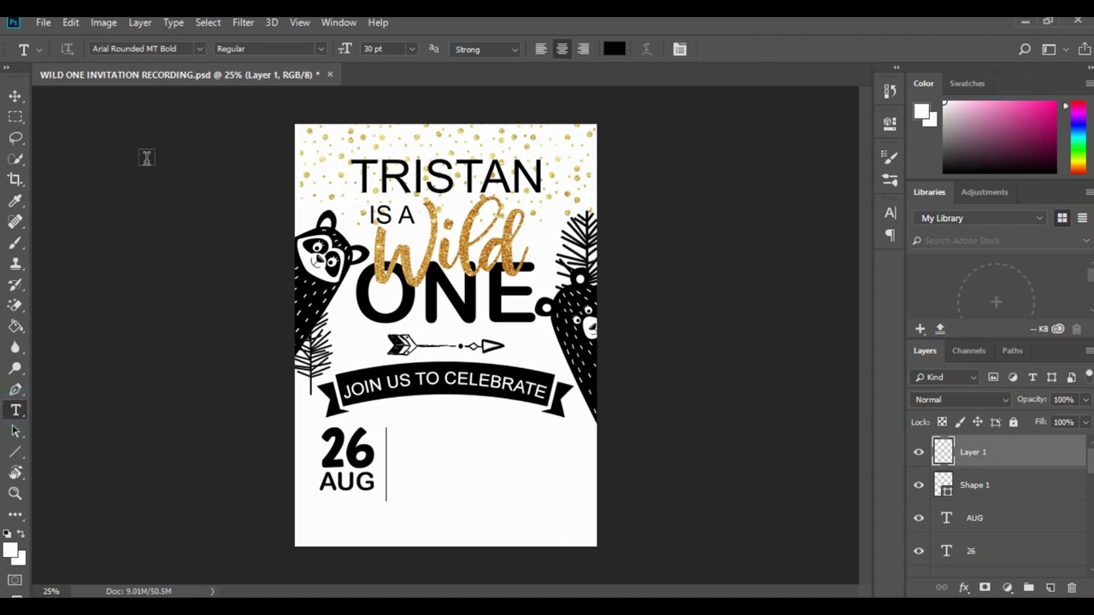
drag(135, 49, 93, 49)
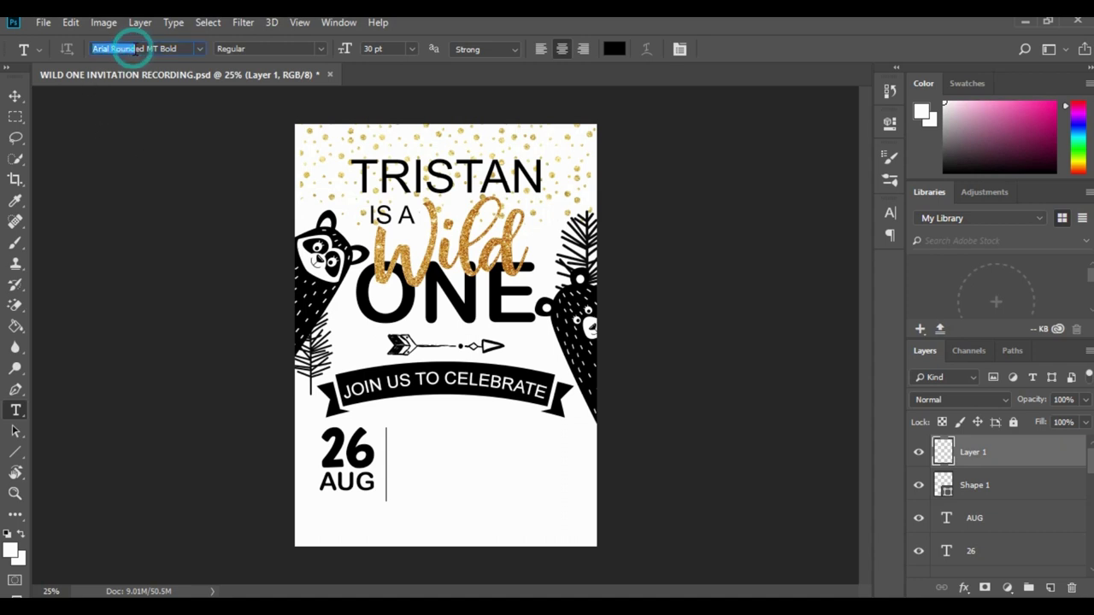
text(ARIAL)
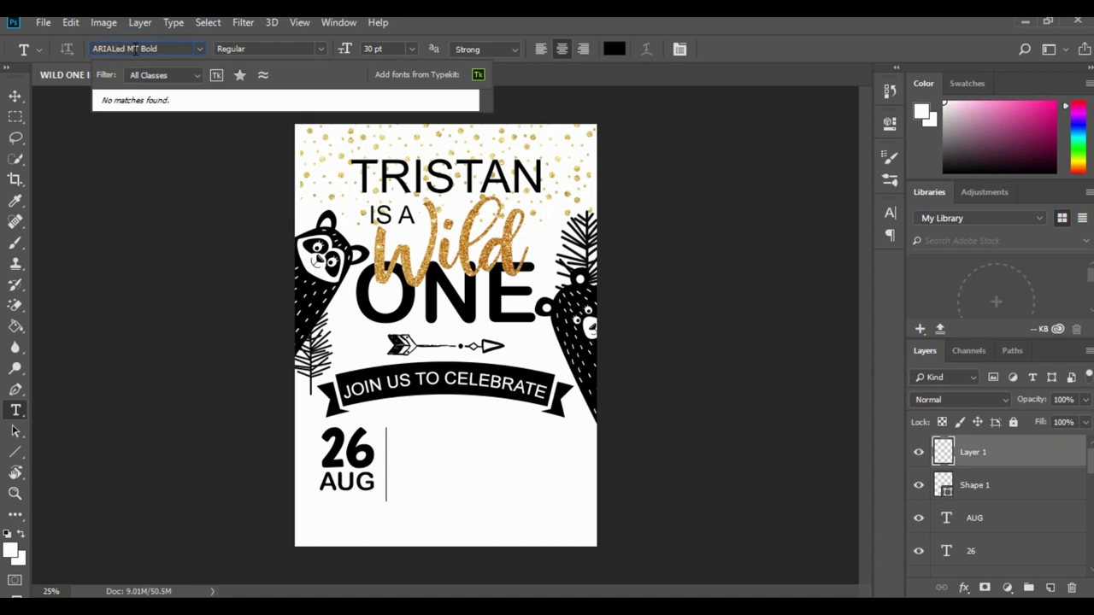
key(Delete)
key(Delete)
key(Delete)
key(Delete)
key(Delete)
key(Delete)
key(Delete)
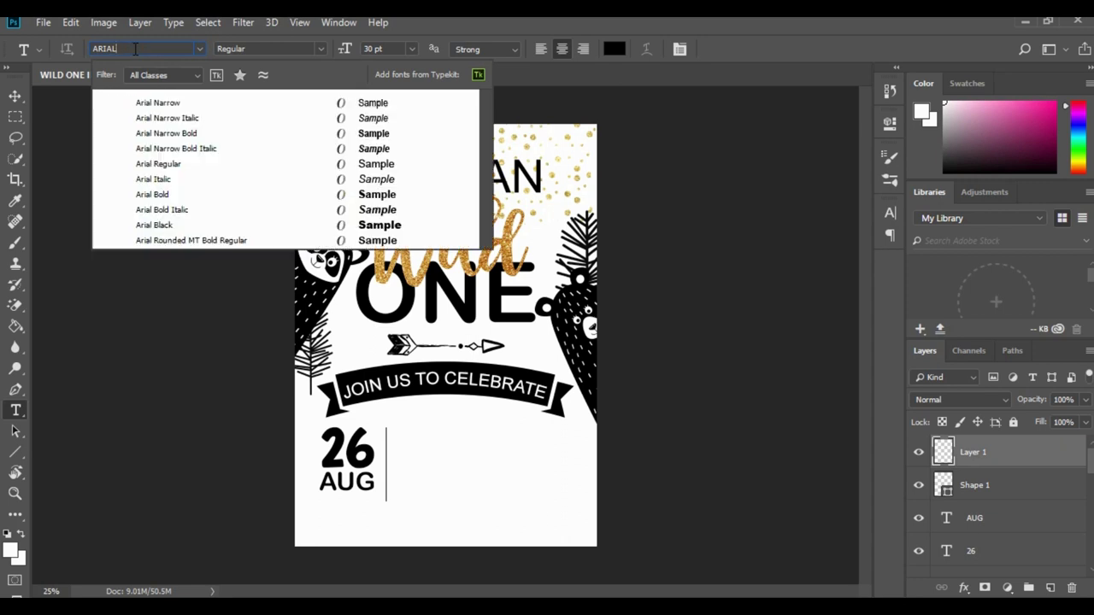
click(185, 164)
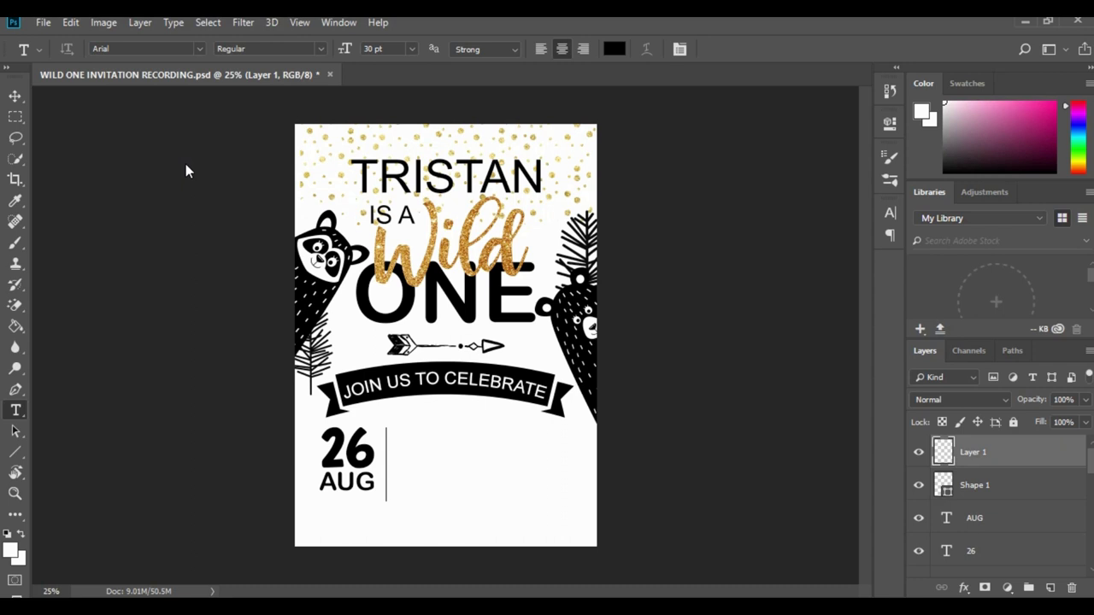
- Set the font size to 20 pt and write the venue line, the child's name in possessive form plus HOUSE, near the vertical line's upper end
click(368, 48)
click(406, 436)
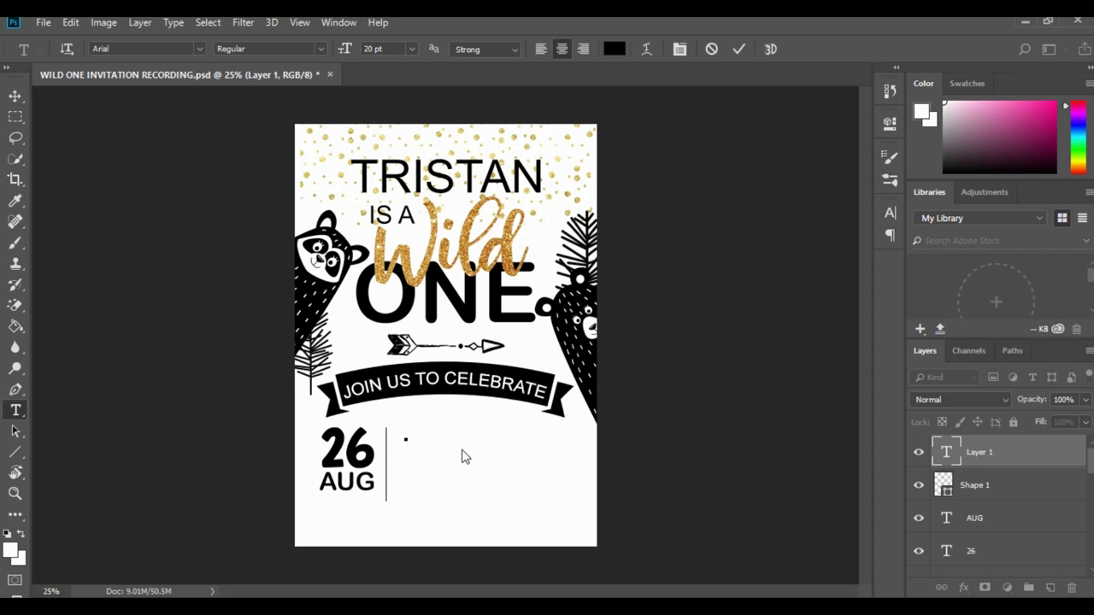
text(TRISTAN)
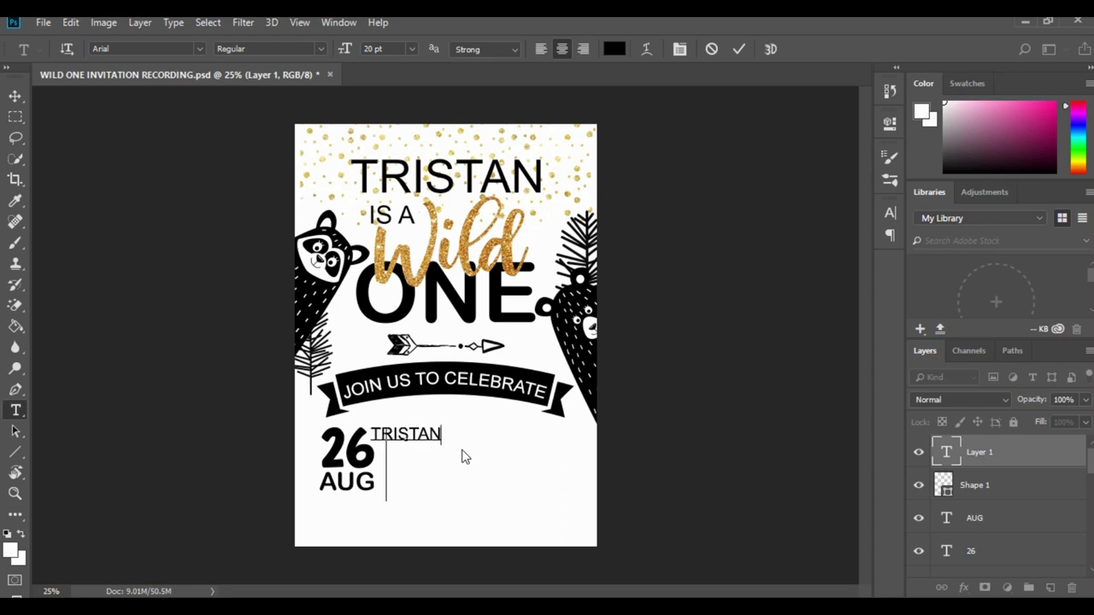
text('S HOUSE)
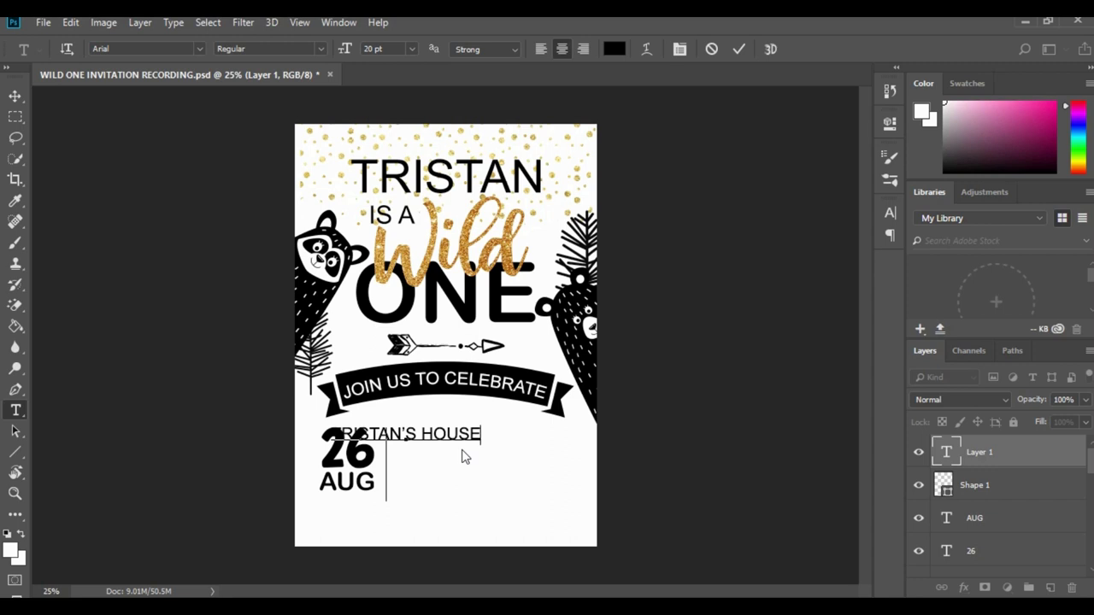
key(ctrl+Return)
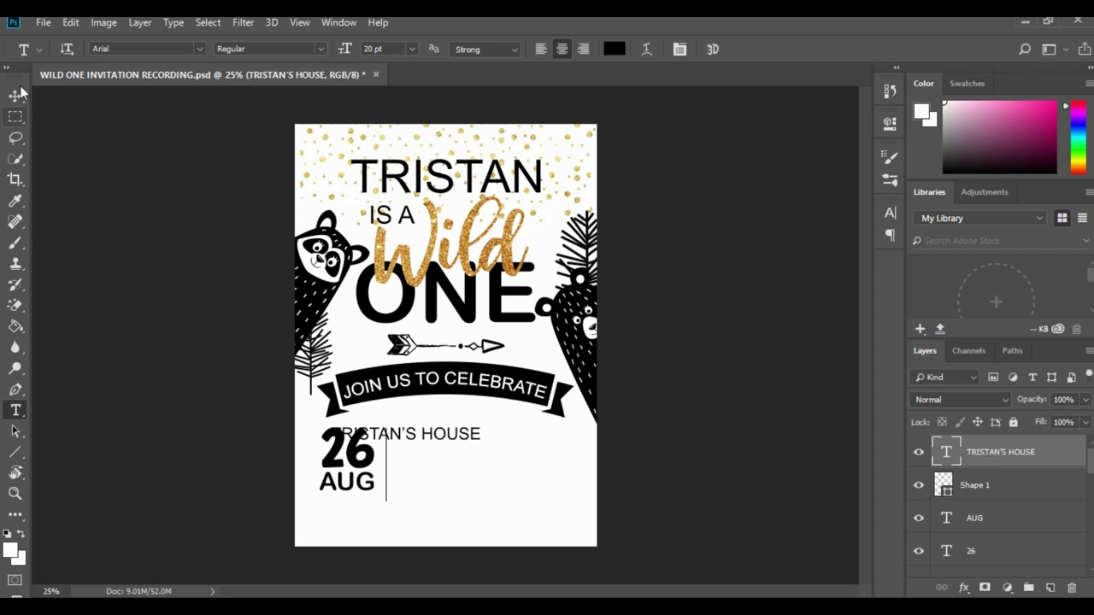
- Shift the date and vertical line toward the invitation's left edge and place the venue line just right of the vertical line's upper end
click(15, 96)
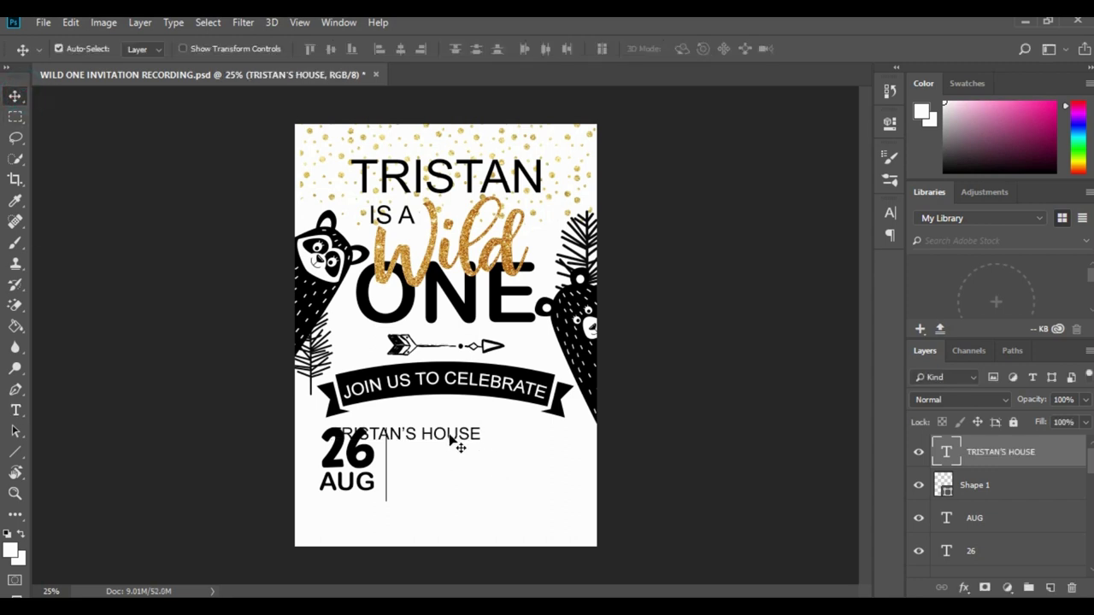
drag(453, 437, 510, 441)
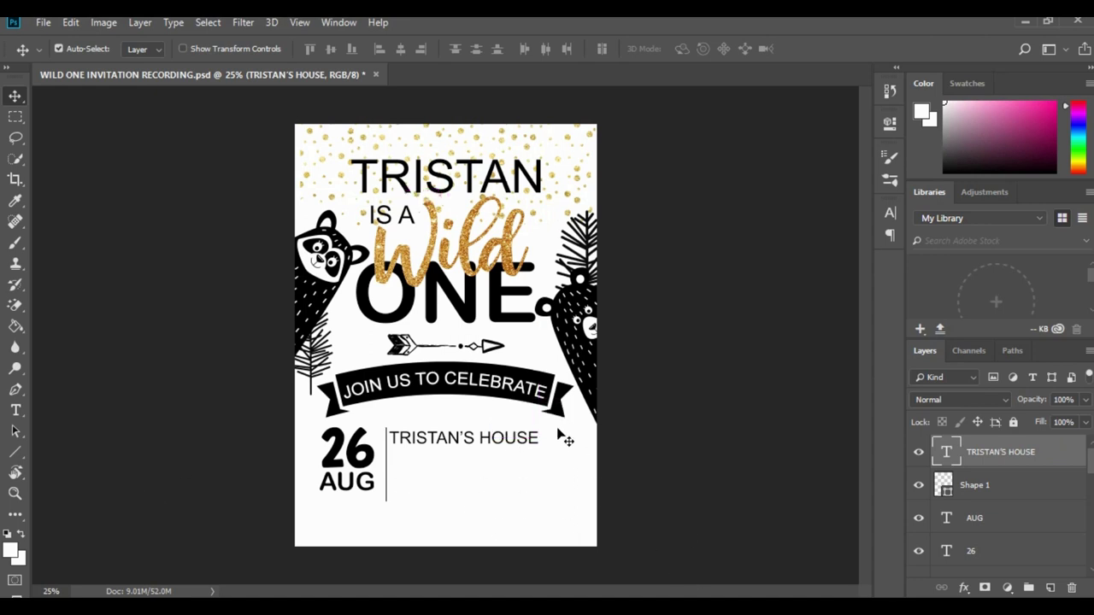
mouse_move(380, 468)
mouse_down()
mouse_move(356, 459)
mouse_move(357, 485)
mouse_move(380, 476)
mouse_move(367, 472)
mouse_up()
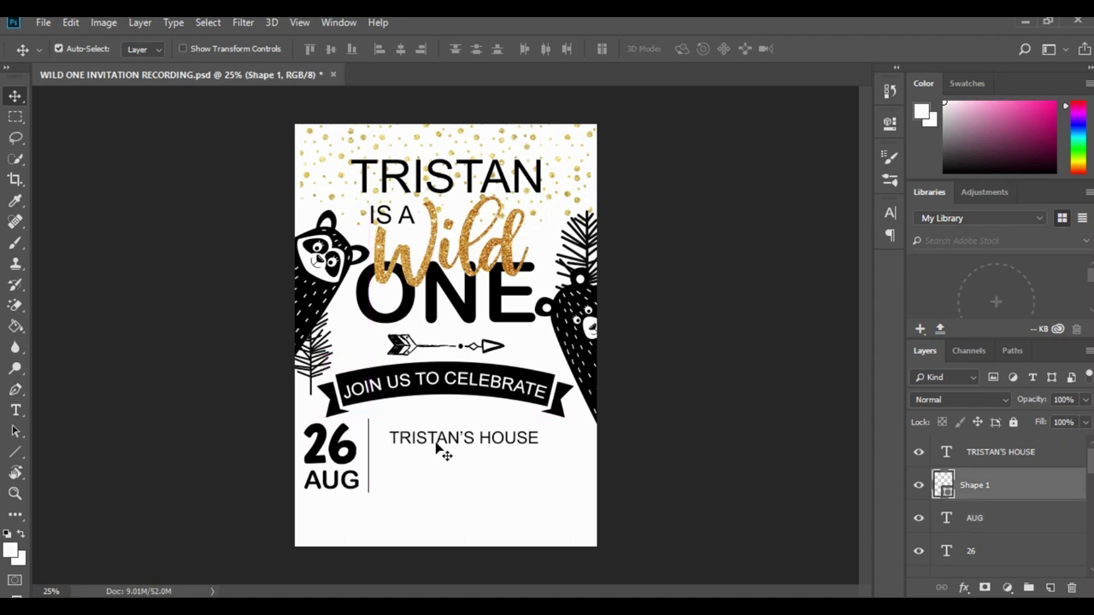
drag(442, 449, 421, 437)
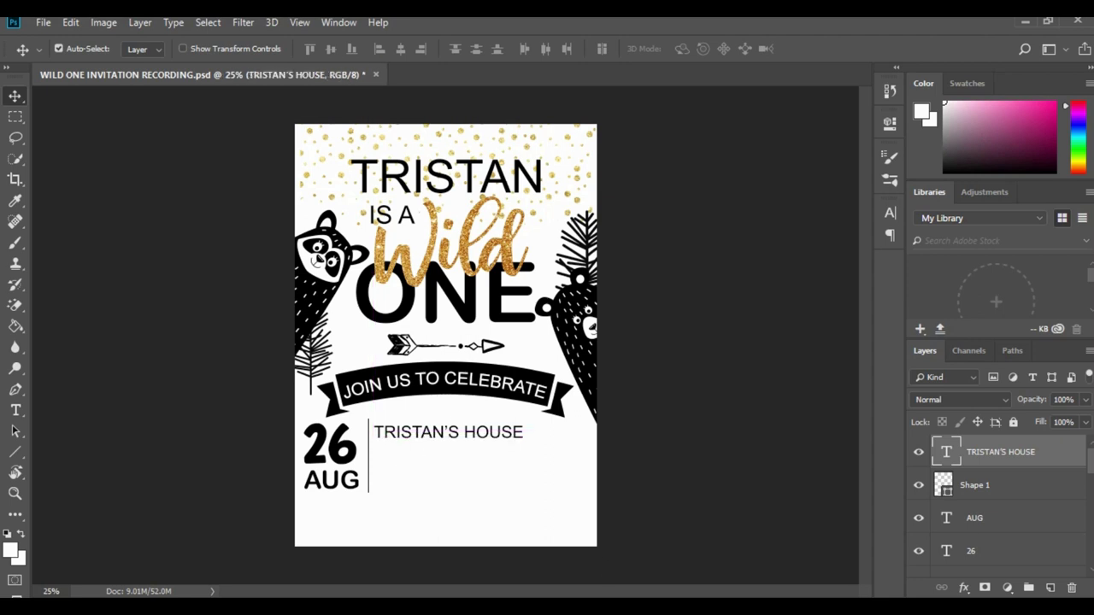
click(1050, 588)
click(15, 411)
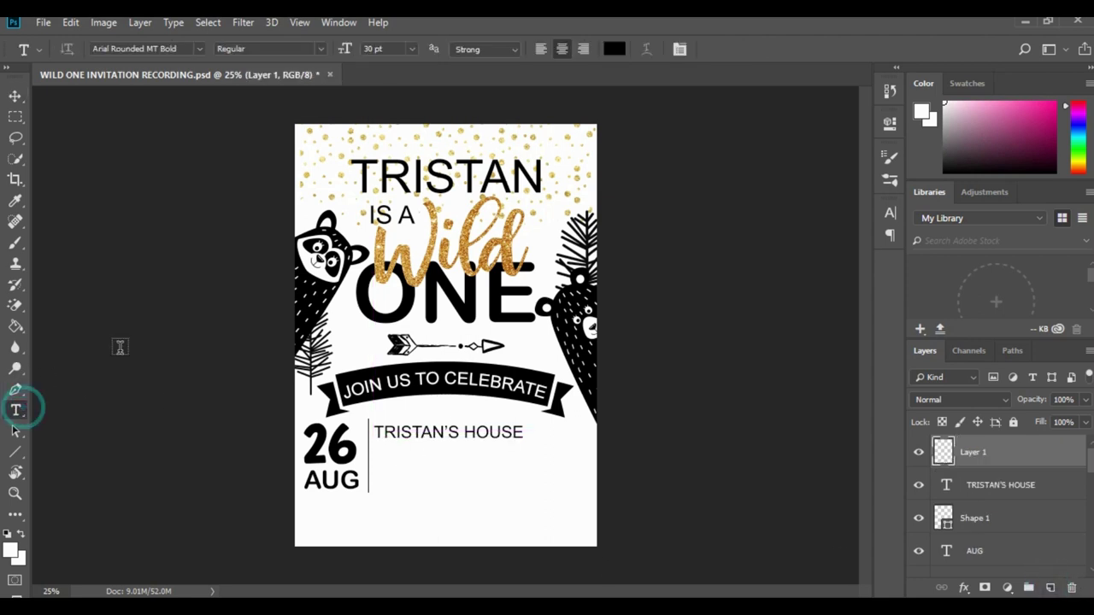
click(382, 455)
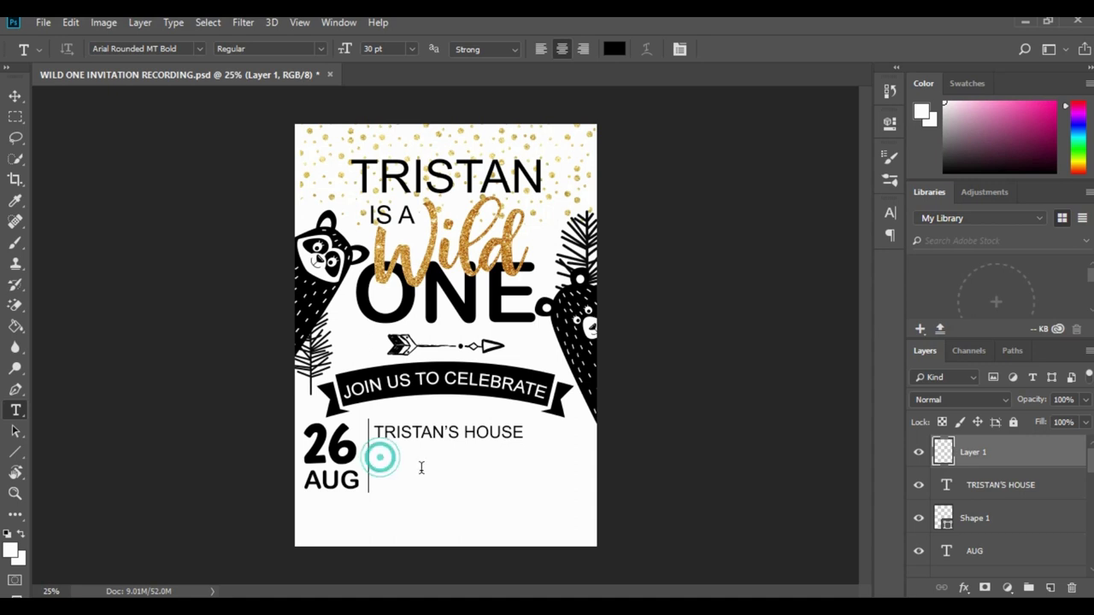
text(23)
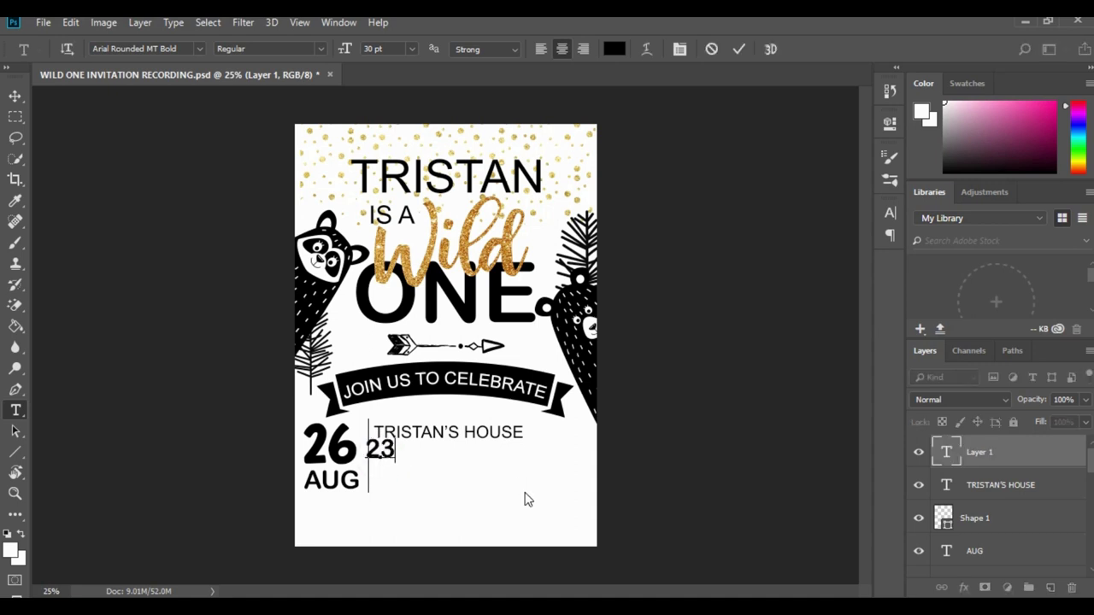
key(BackSpace)
key(BackSpace)
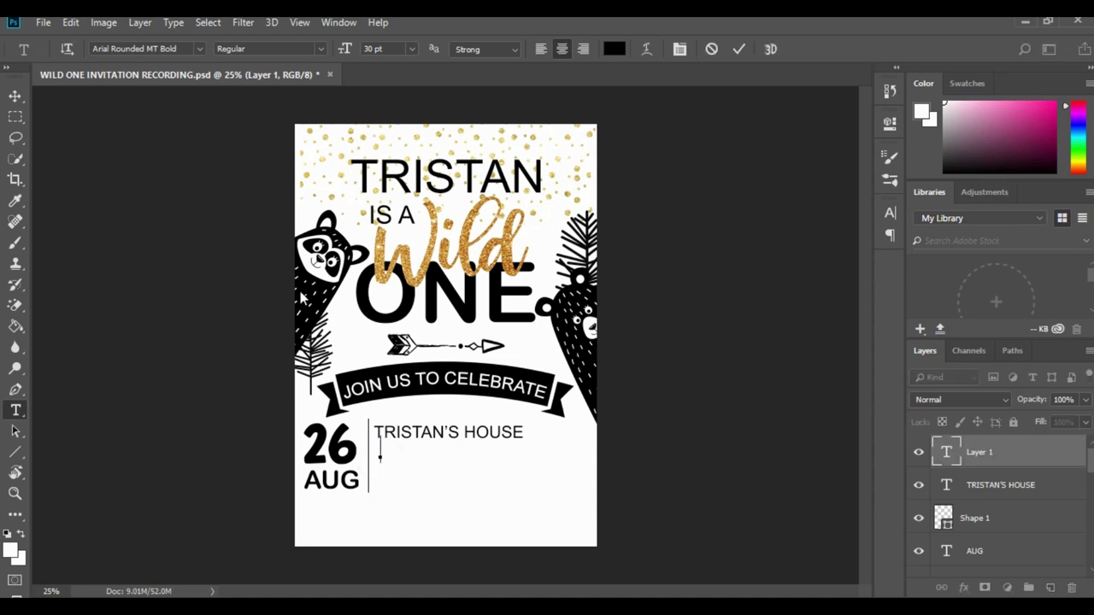
click(127, 49)
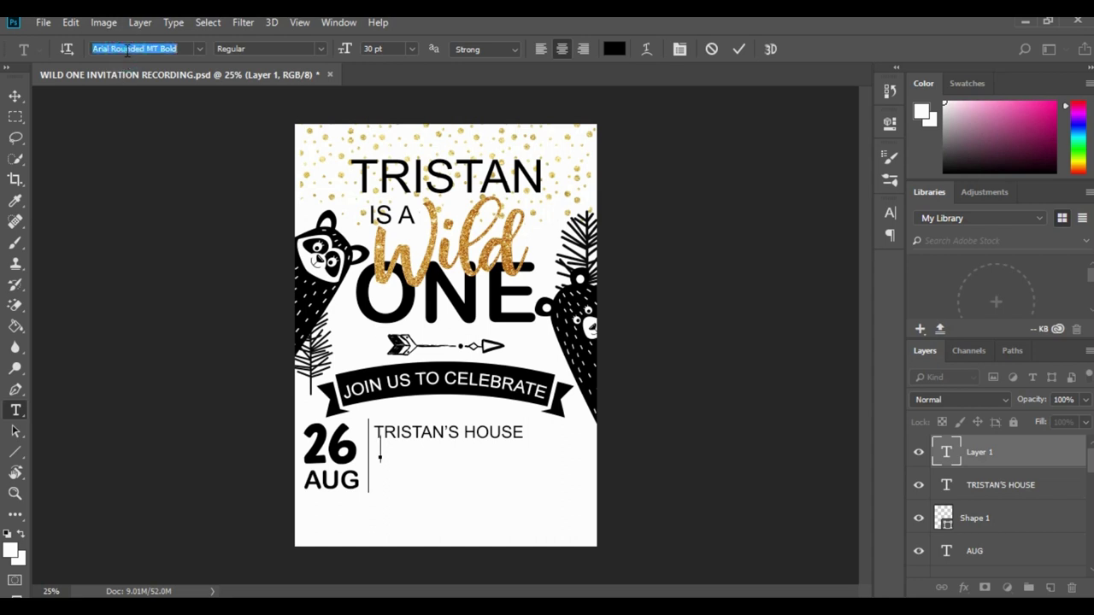
click(16, 96)
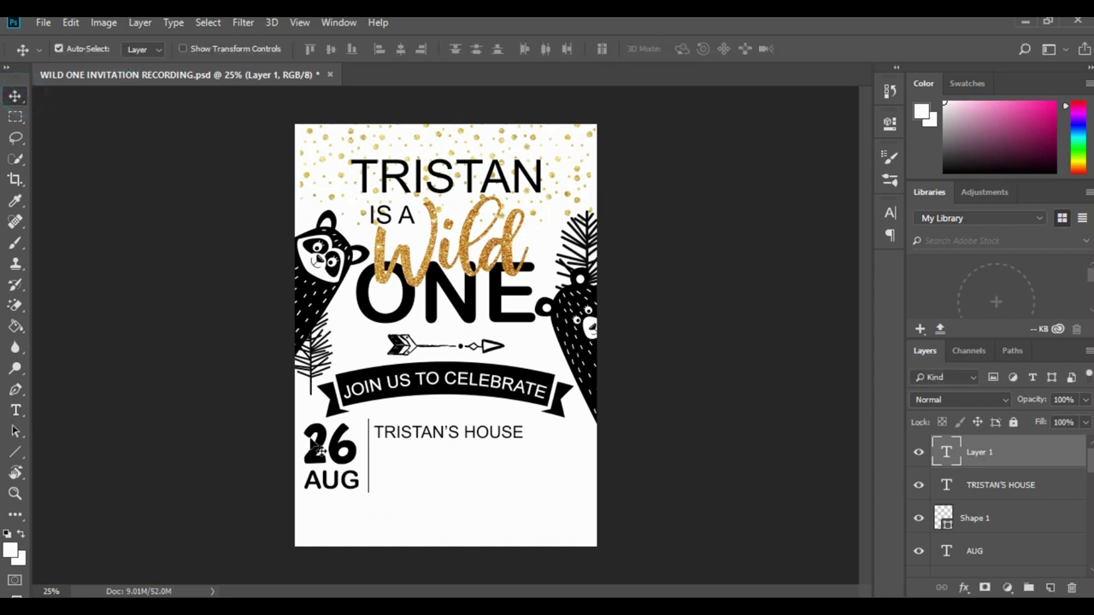
drag(1035, 464, 1071, 589)
- Duplicate the venue line directly beneath itself, replace the copy's text with the street address, and align it with the venue line's left edge
drag(1048, 455, 1050, 592)
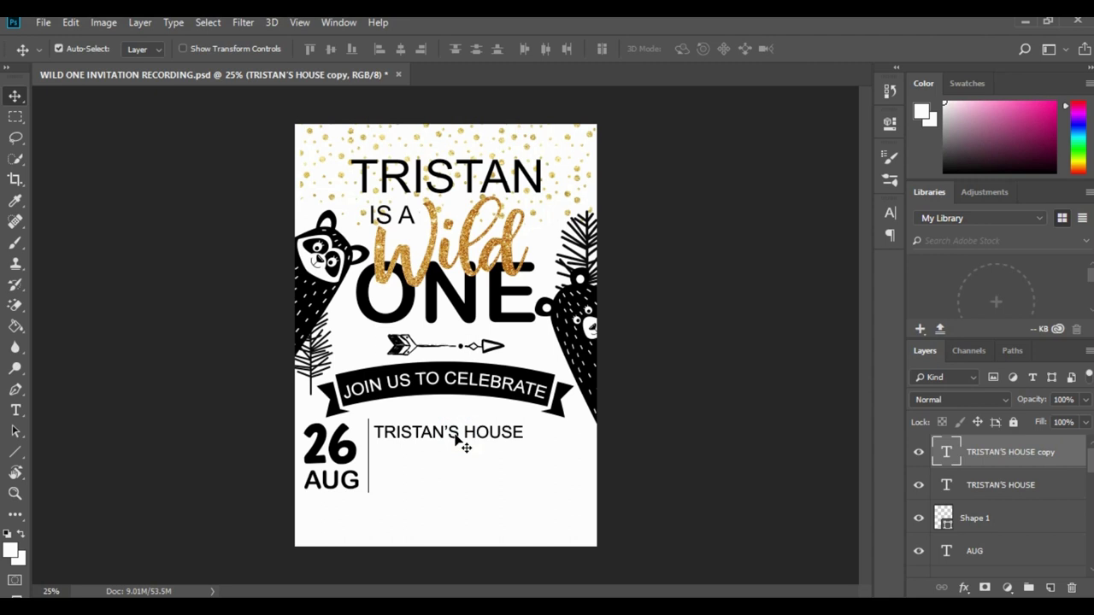
drag(455, 436, 456, 453)
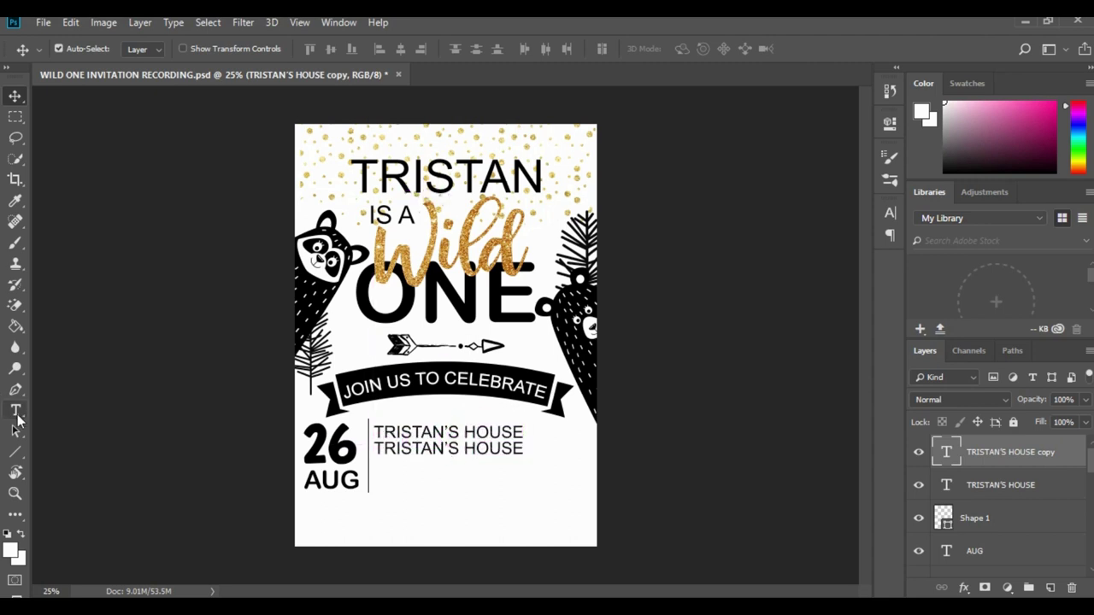
click(17, 414)
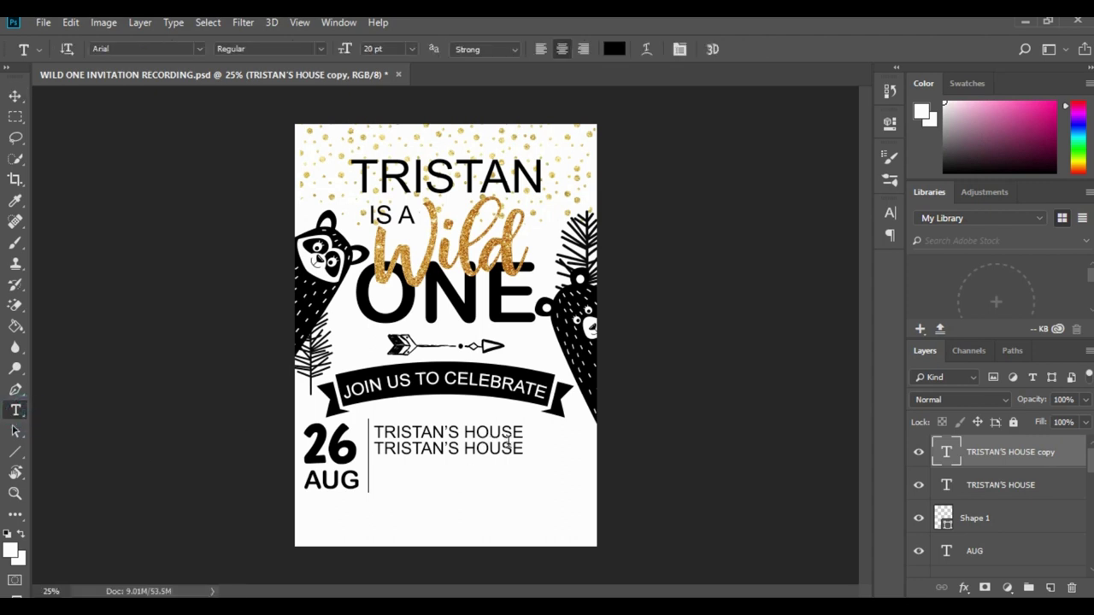
drag(518, 448, 373, 469)
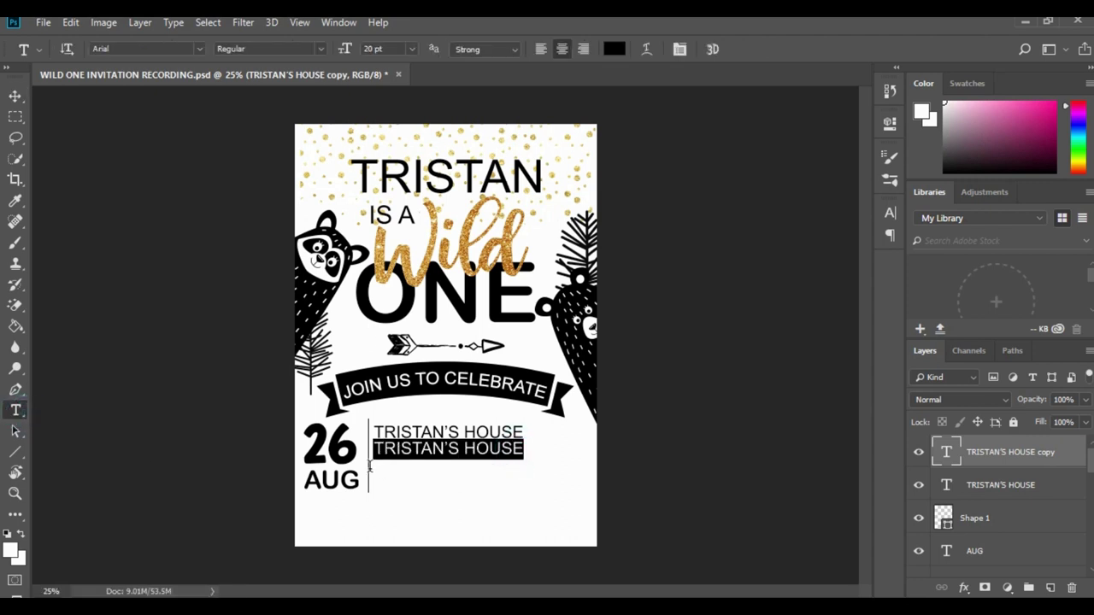
text(123)
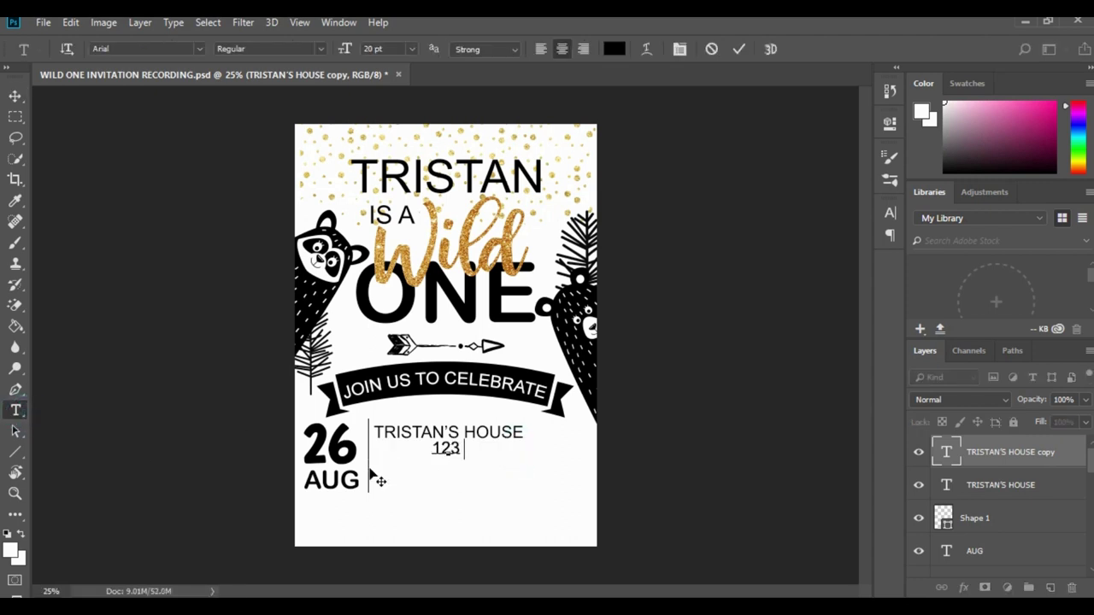
text( HELLO)
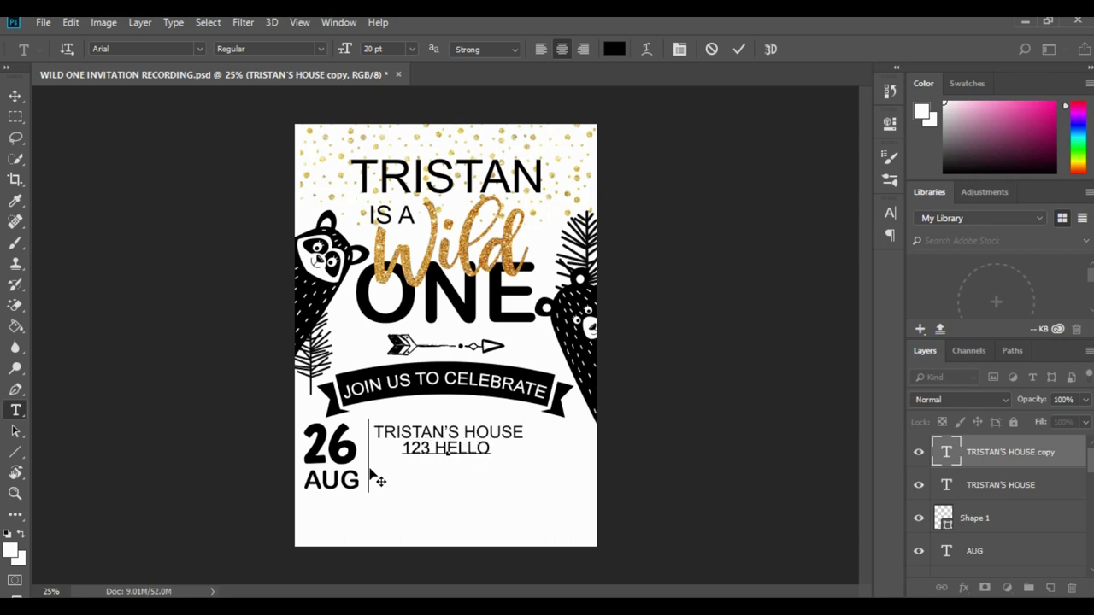
text( DRIVE)
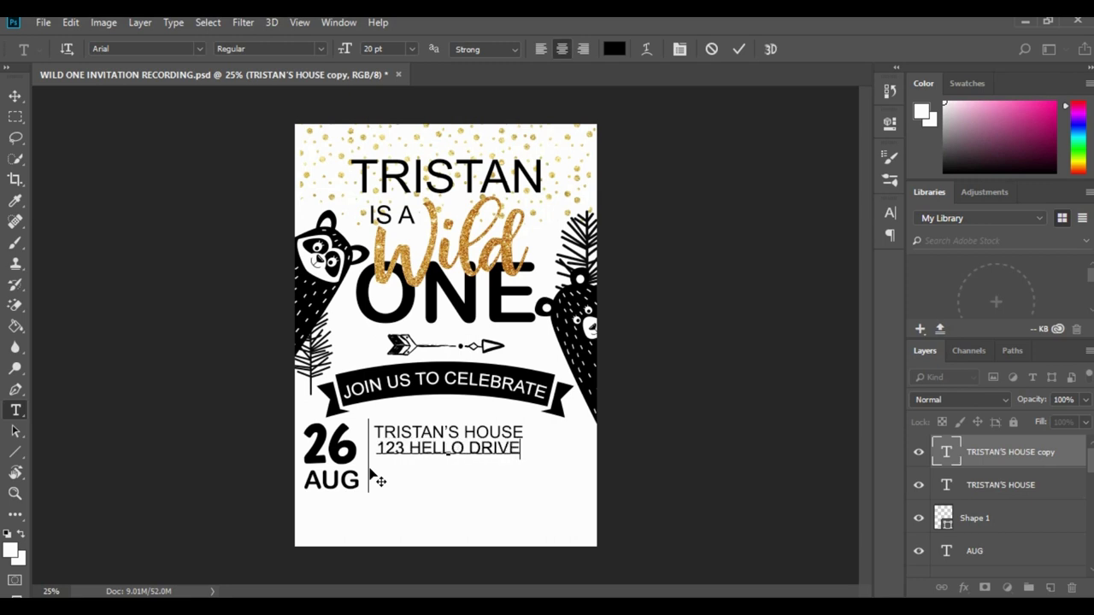
click(15, 96)
drag(461, 454, 457, 454)
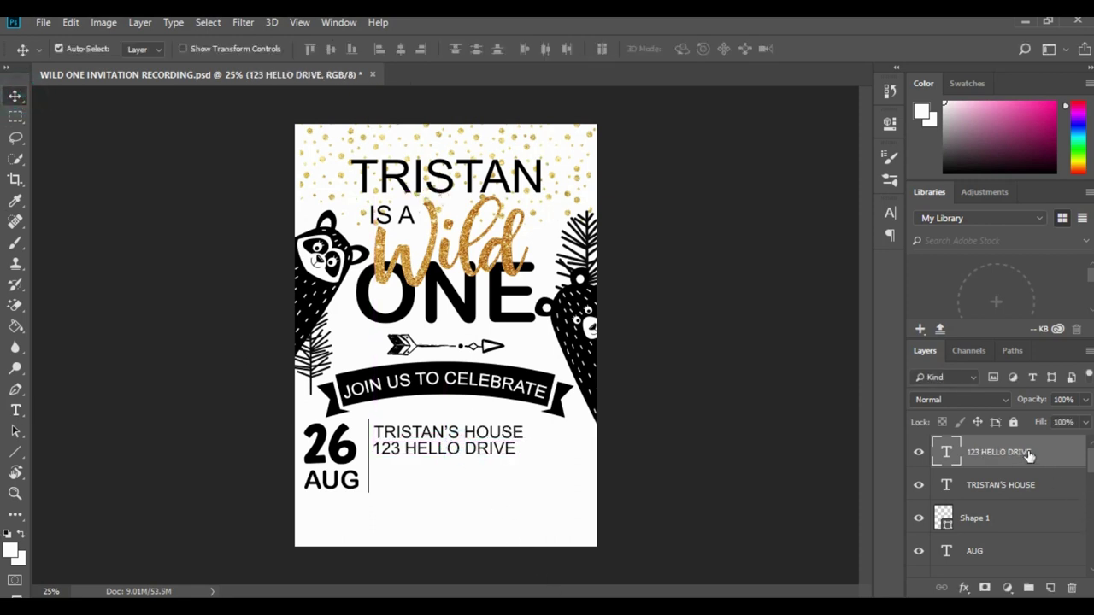
- Duplicate the street address line beneath itself, replace the copy's text with the suburb name, and align its left edge with the lines above
drag(1029, 457, 1050, 588)
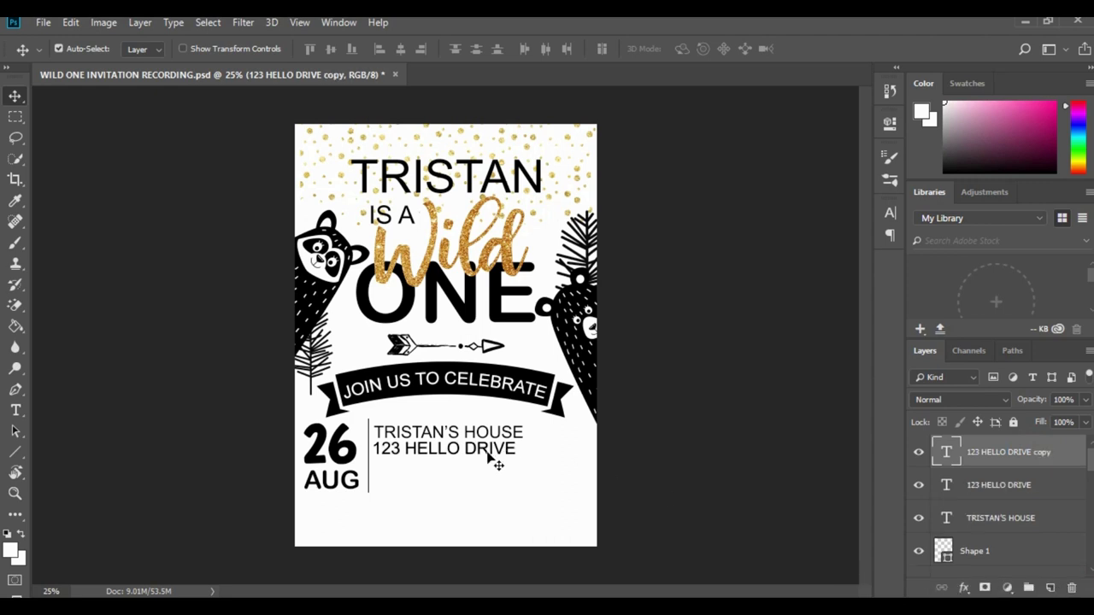
drag(490, 454, 372, 464)
click(15, 411)
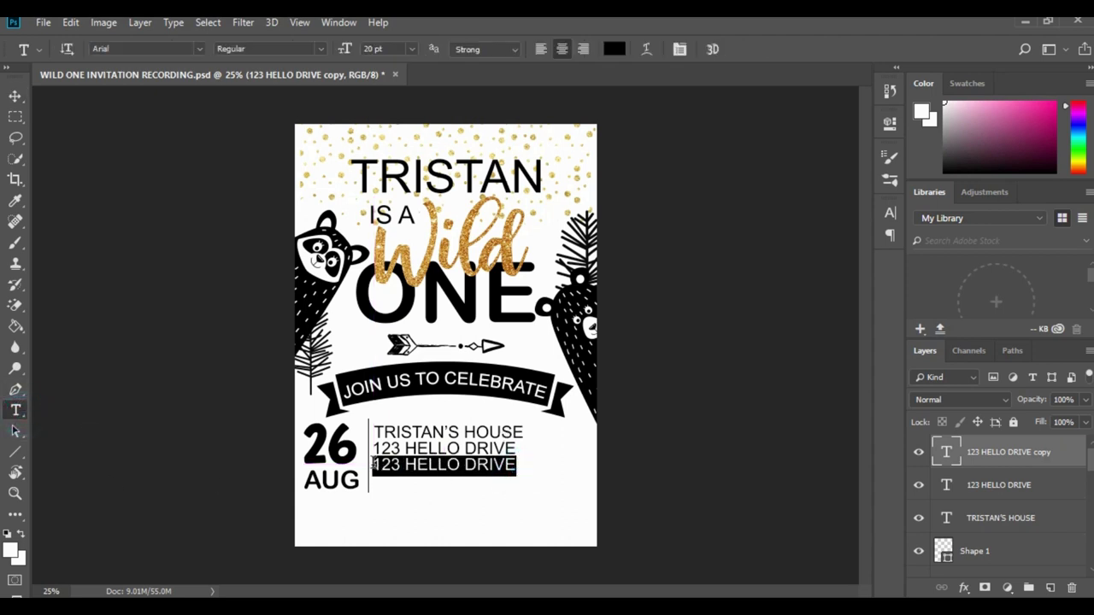
text(BE)
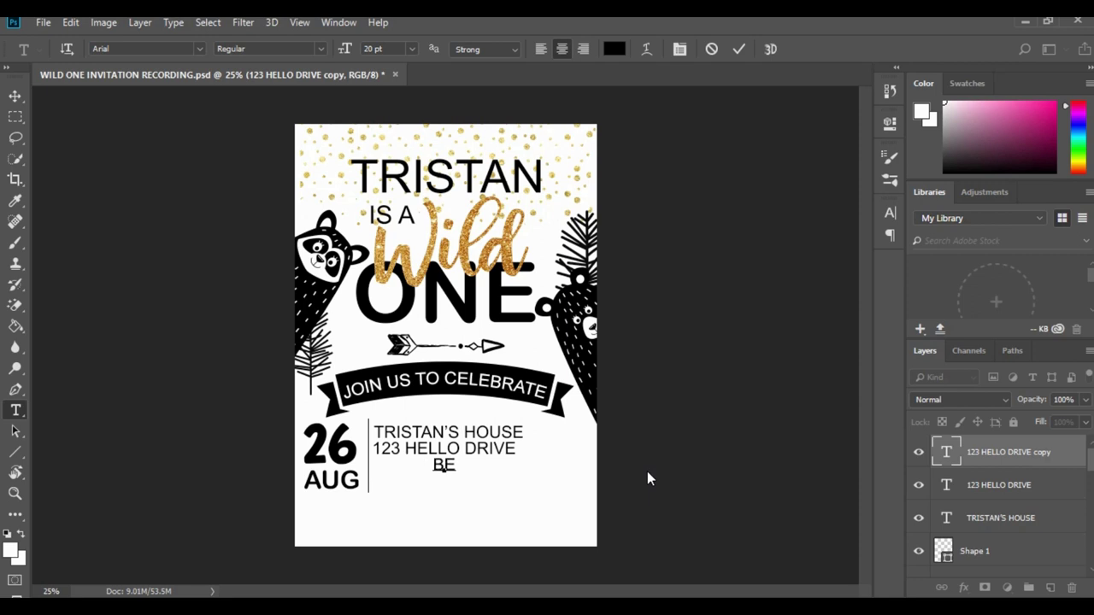
text(ACONSFIL)
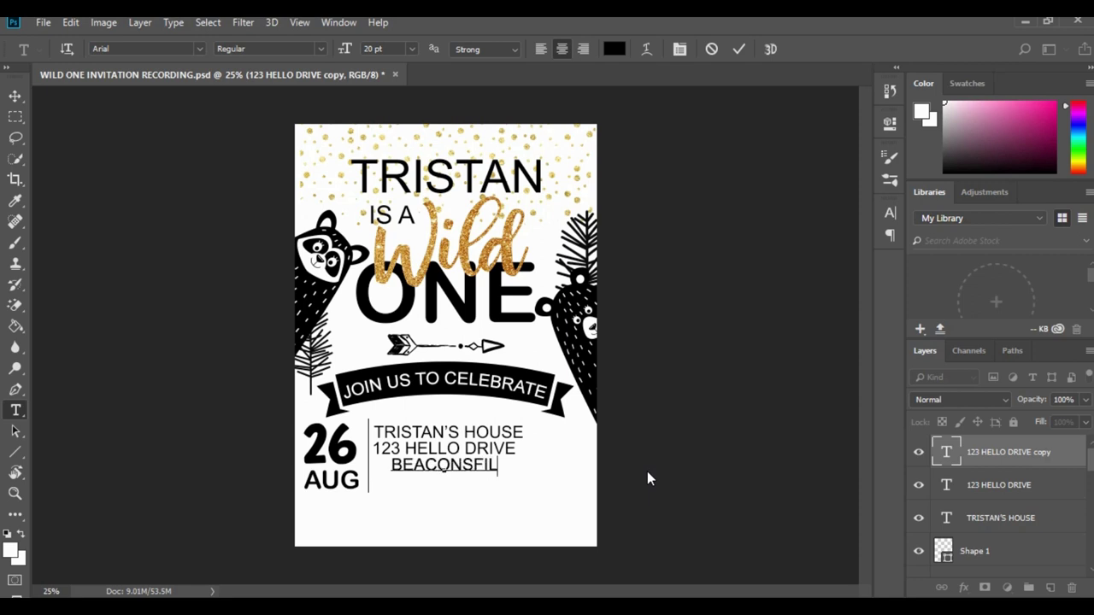
key(BackSpace)
text(ELD)
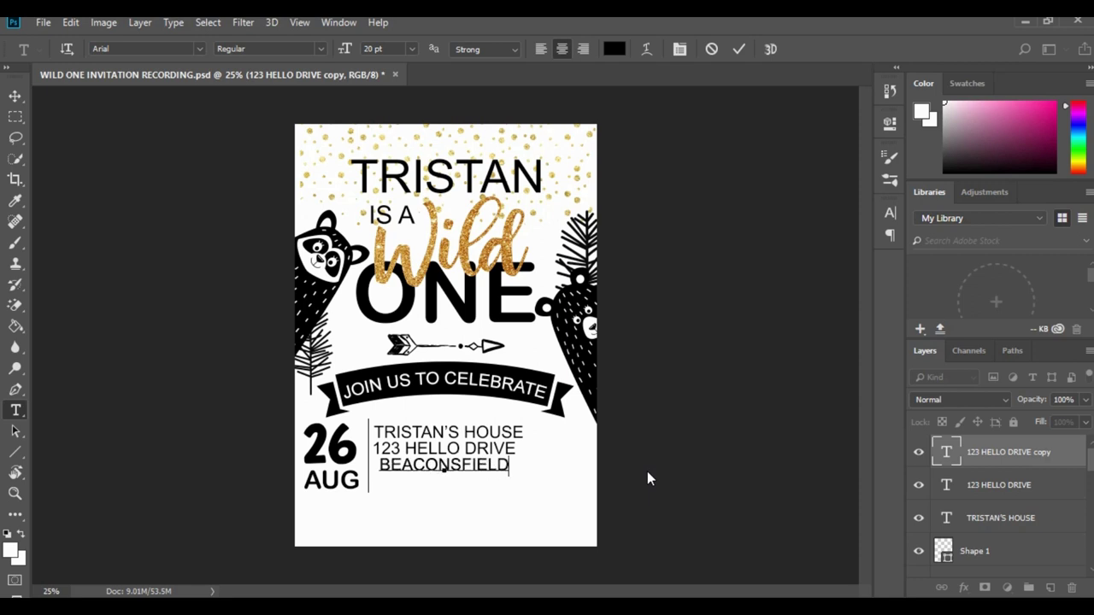
click(16, 95)
drag(466, 470, 459, 470)
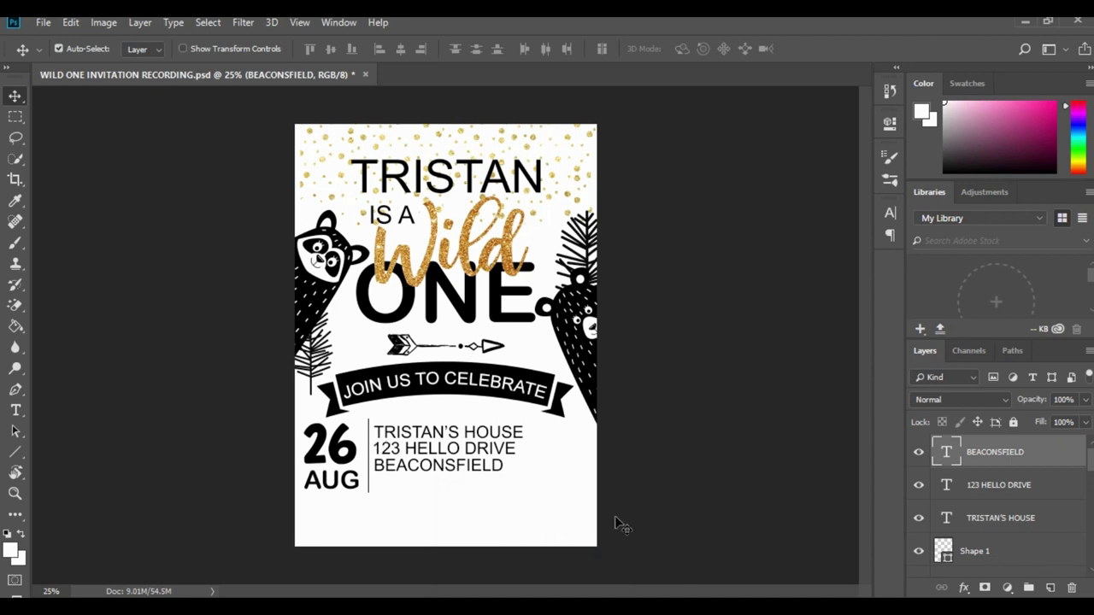
- Duplicate the vertical line and shift the copy horizontally to just past the right end of the venue text
click(374, 461)
click(371, 460)
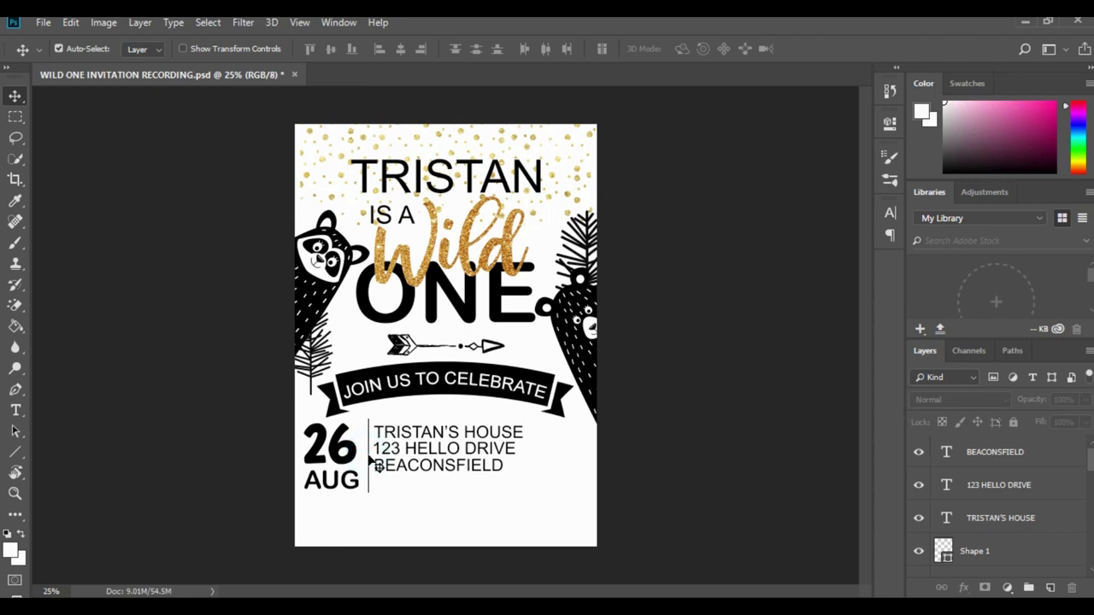
click(994, 555)
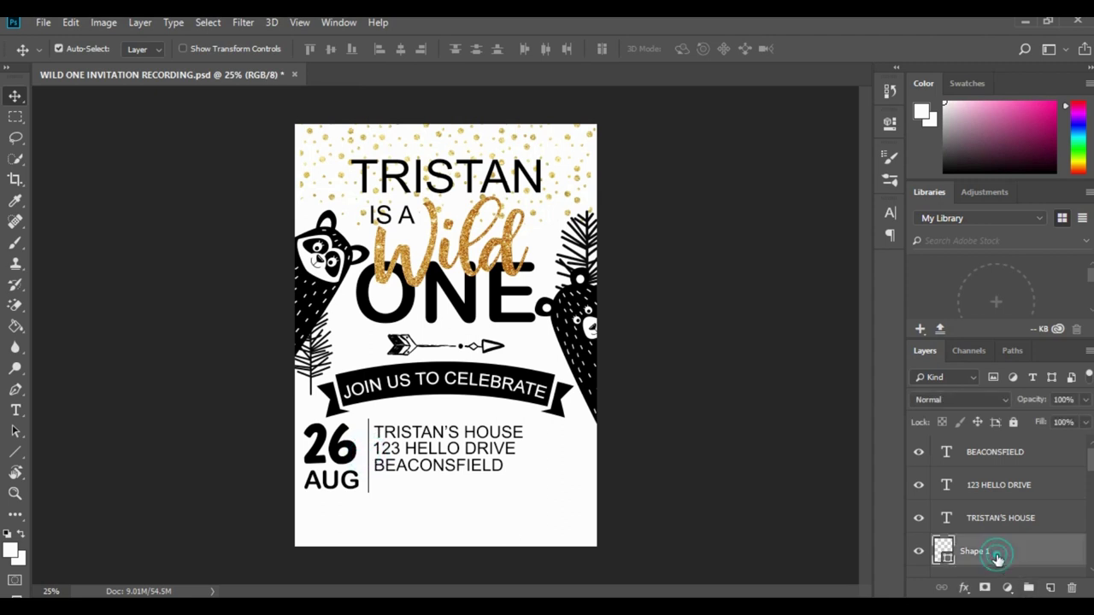
drag(1051, 551, 1049, 589)
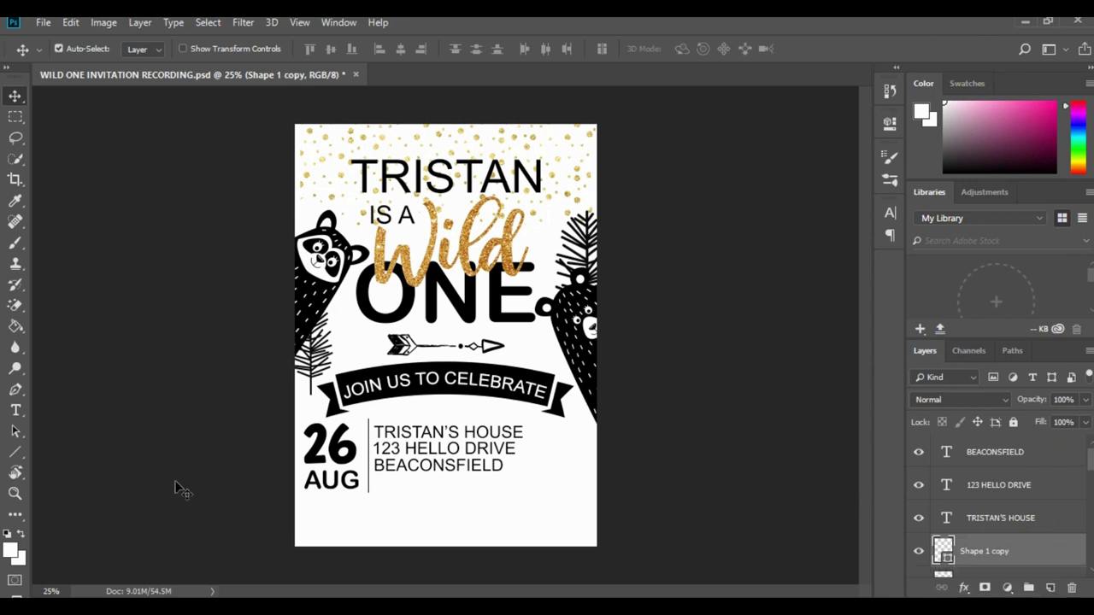
key(shift+Right)
key(shift+Right)
key(shift+Right)
key(shift+Right)
key(shift+Right)
key(shift+Right)
key(shift+Right)
key(shift+Right)
key(shift+Right)
key(shift+Right)
key(shift+Right)
key(shift+Right)
key(shift+Right)
key(shift+Right)
key(shift+Right)
key(shift+Right)
key(shift+Right)
key(shift+Right)
key(shift+Right)
key(shift+Right)
key(shift+Right)
key(shift+Right)
key(shift+Right)
key(shift+Right)
key(shift+Right)
key(shift+Right)
key(shift+Right)
key(shift+Right)
key(shift+Right)
key(shift+Right)
key(shift+Right)
key(shift+Right)
key(shift+Right)
key(shift+Right)
key(shift+Right)
key(shift+Right)
key(shift+Right)
key(shift+Right)
key(shift+Right)
key(shift+Right)
key(shift+Right)
key(shift+Right)
key(shift+Right)
key(shift+Right)
key(shift+Right)
key(shift+Right)
key(shift+Right)
key(shift+Right)
key(shift+Right)
key(shift+Right)
key(shift+Right)
- Add a new layer above the suburb text and set the type font to Arial Rounded MT Bold Regular
click(1023, 453)
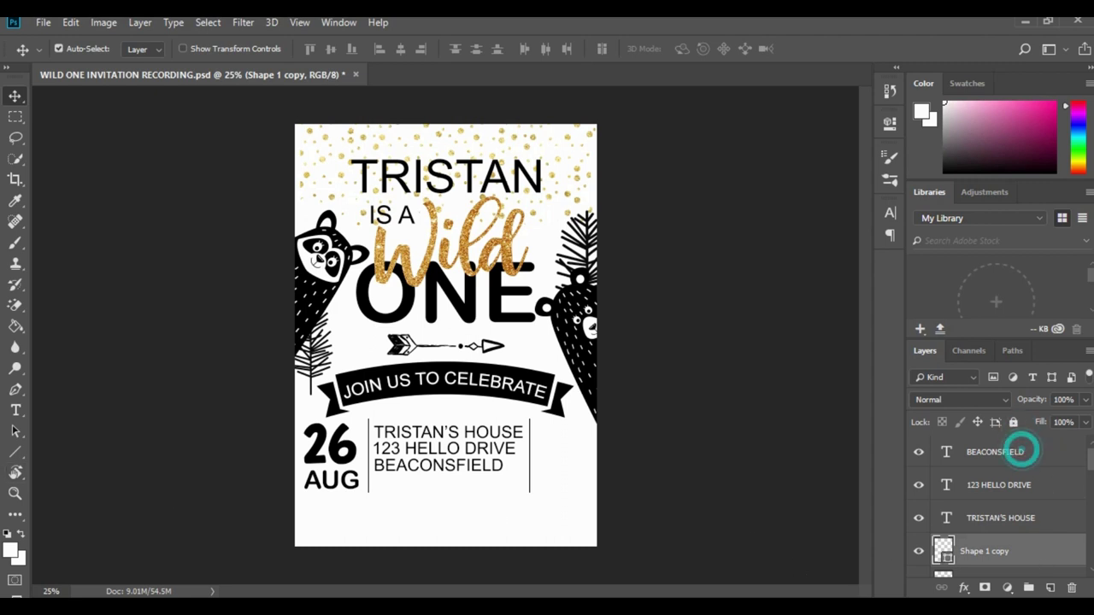
click(1051, 588)
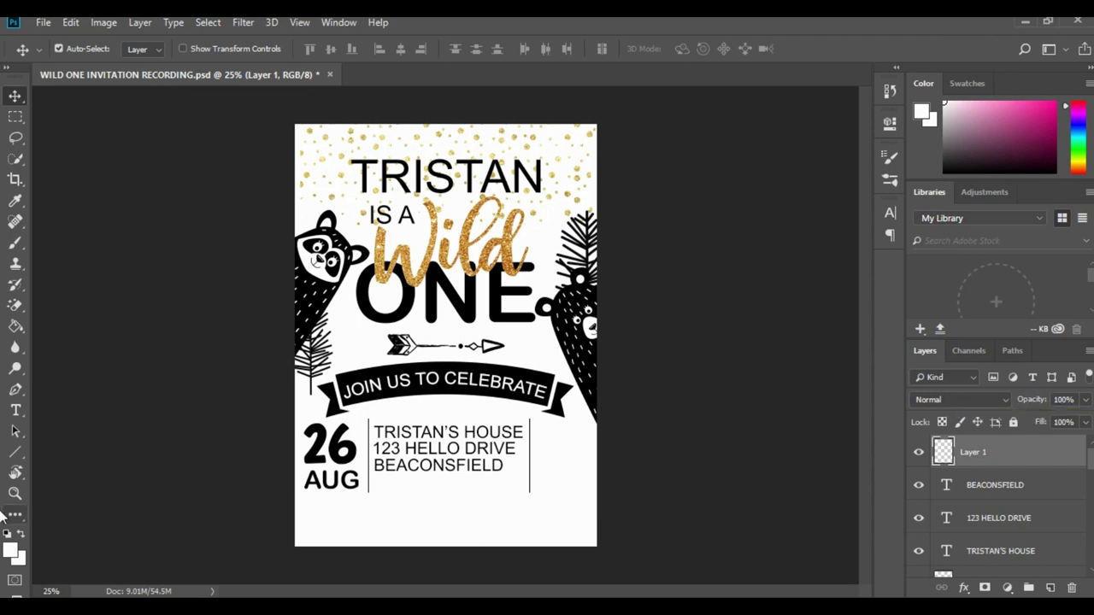
click(16, 412)
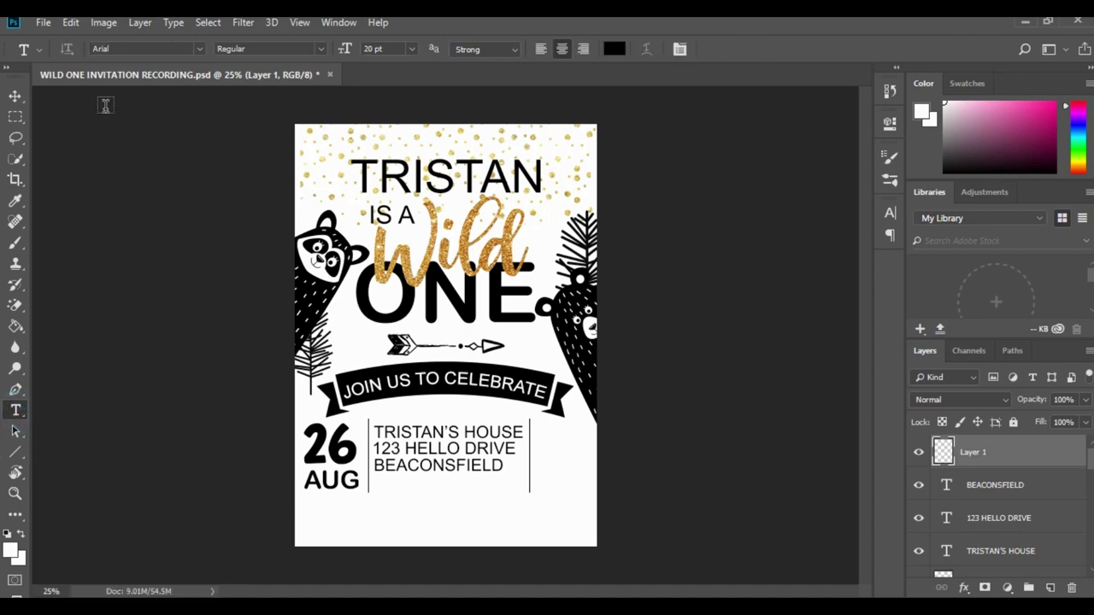
click(124, 49)
text(ARIAL)
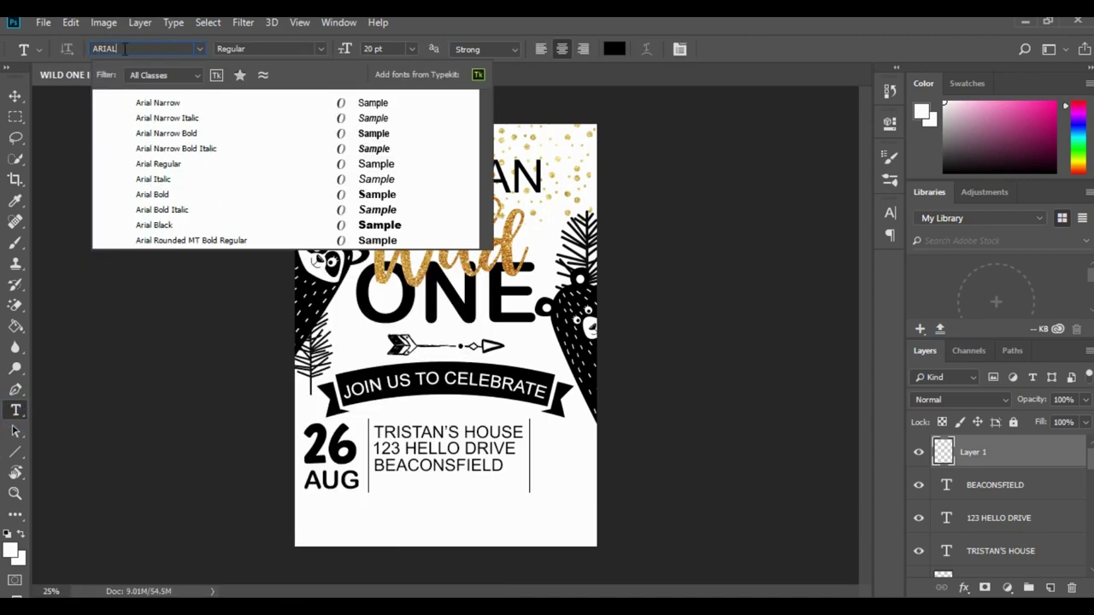
click(214, 245)
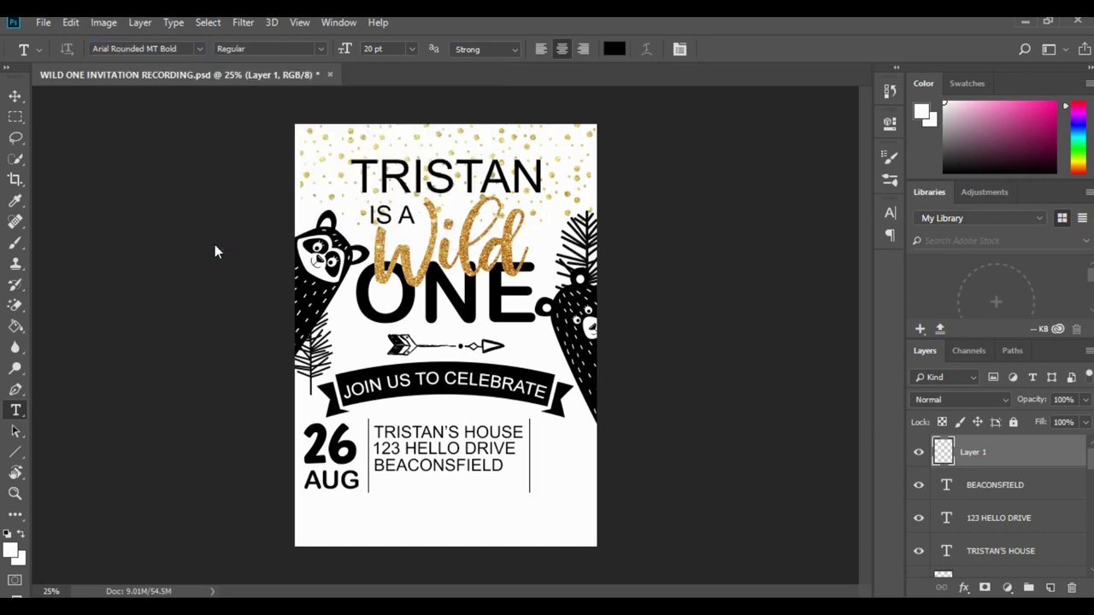
- Set the font size to 30 pt and write 2-4 near the upper end of the second vertical line
click(371, 49)
text(30)
key(Return)
click(539, 436)
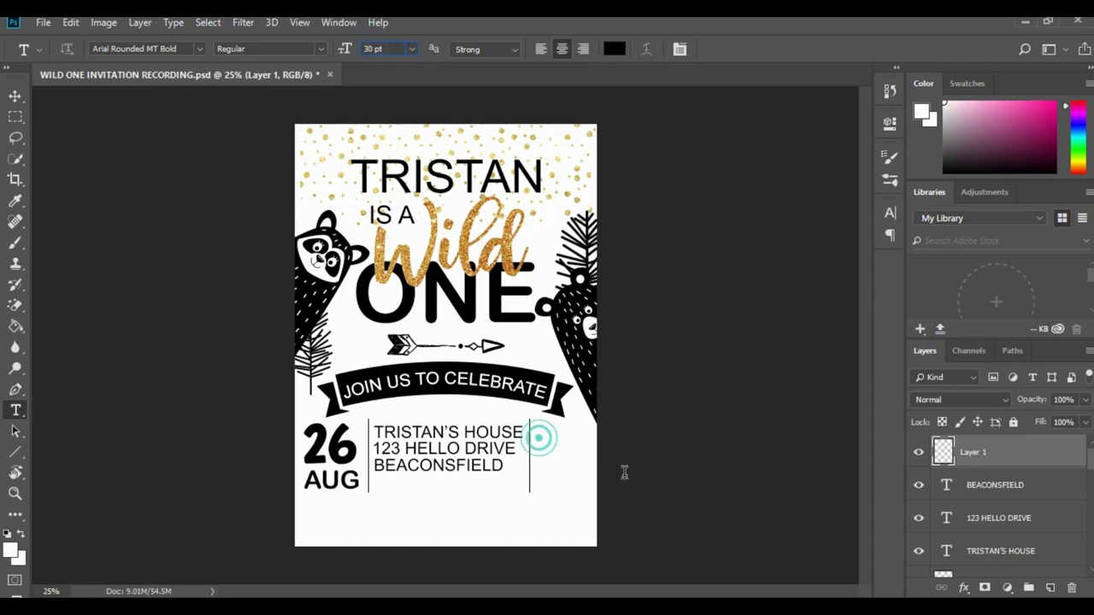
text(2-4)
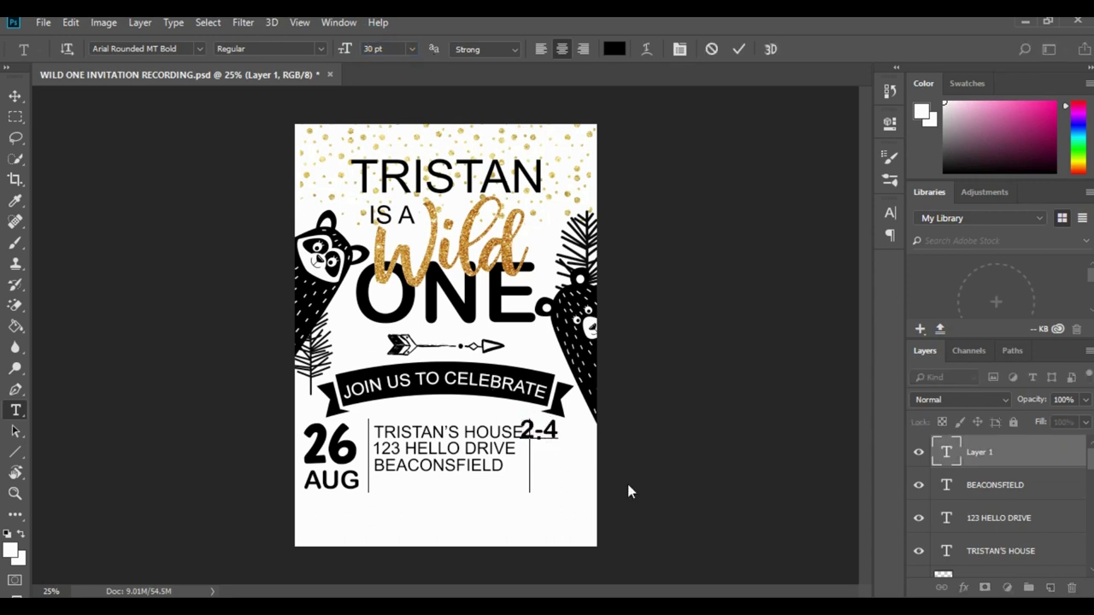
- Duplicate the 2-4 text and stack the two copies just beyond the second vertical line
click(16, 96)
drag(1043, 455, 1050, 588)
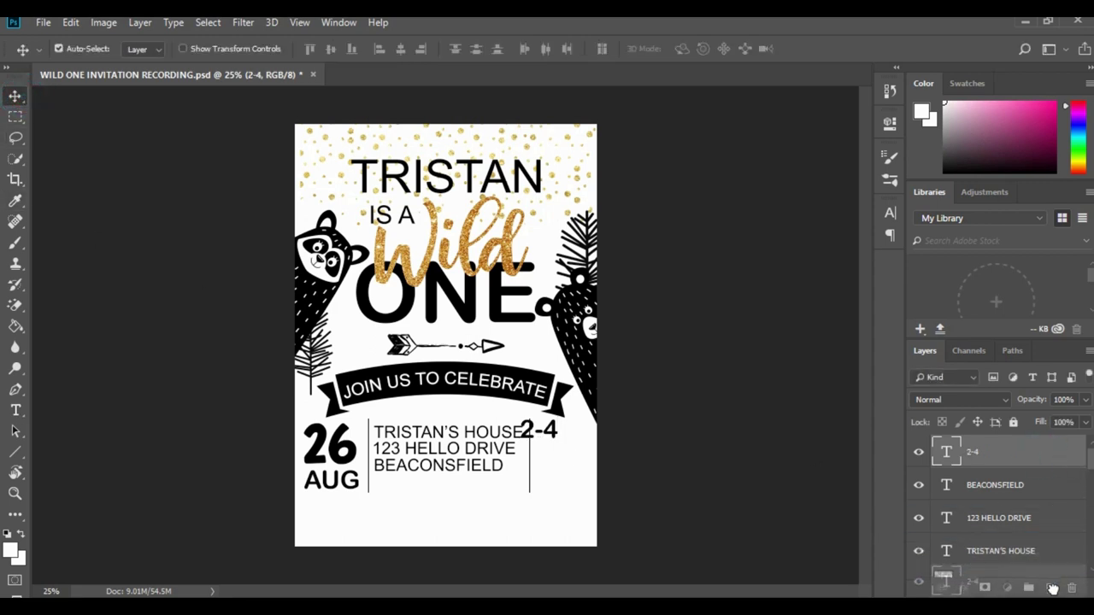
click(553, 434)
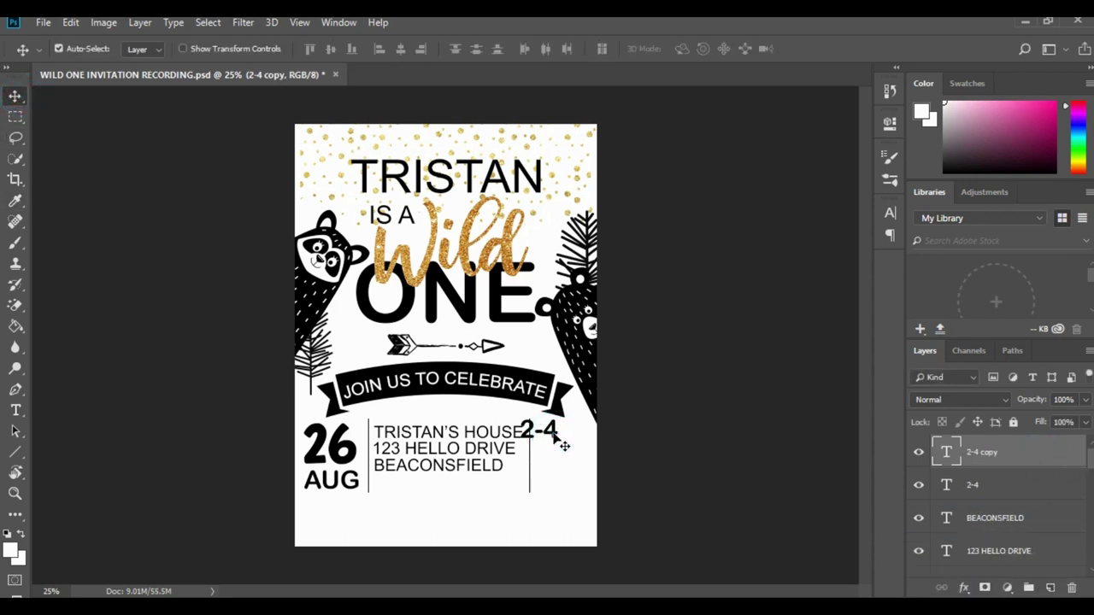
drag(553, 433, 545, 462)
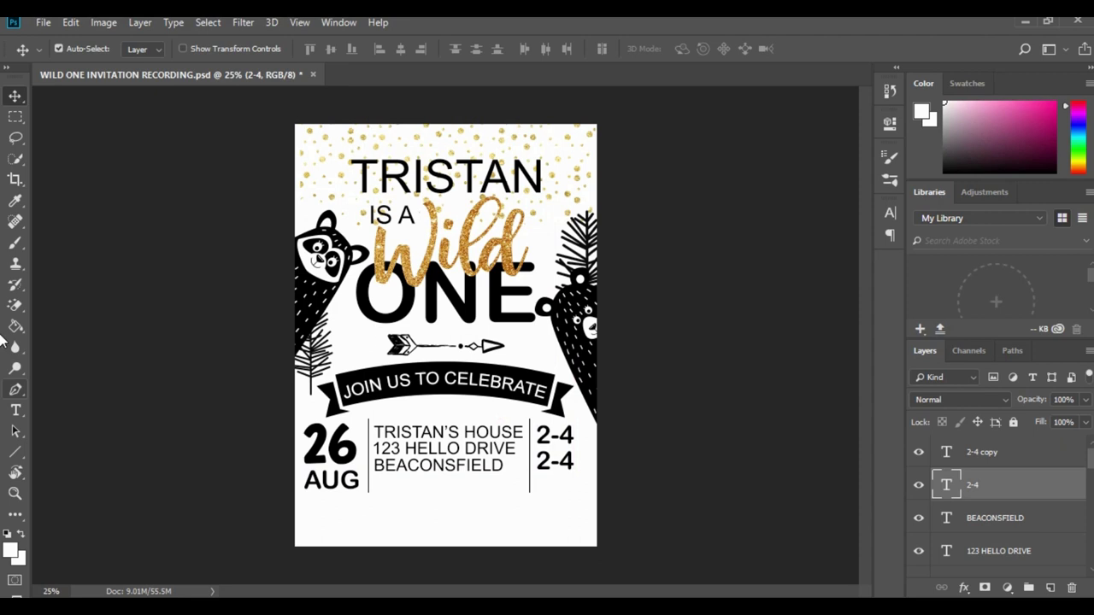
- Replace the lower 2-4 text with PM and stretch it slightly taller from its lower edge
click(17, 411)
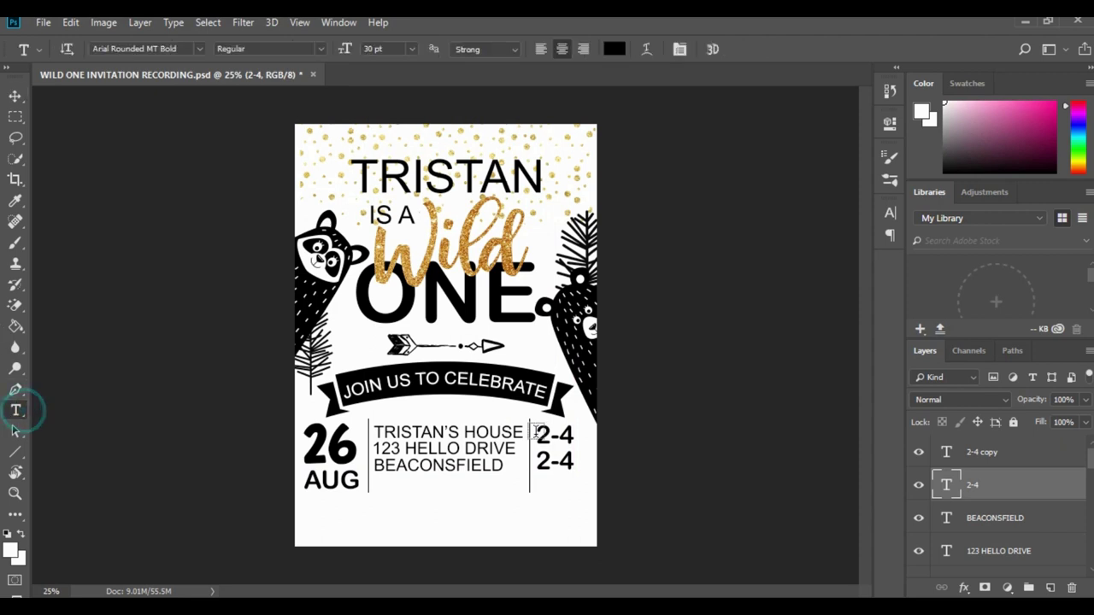
click(570, 462)
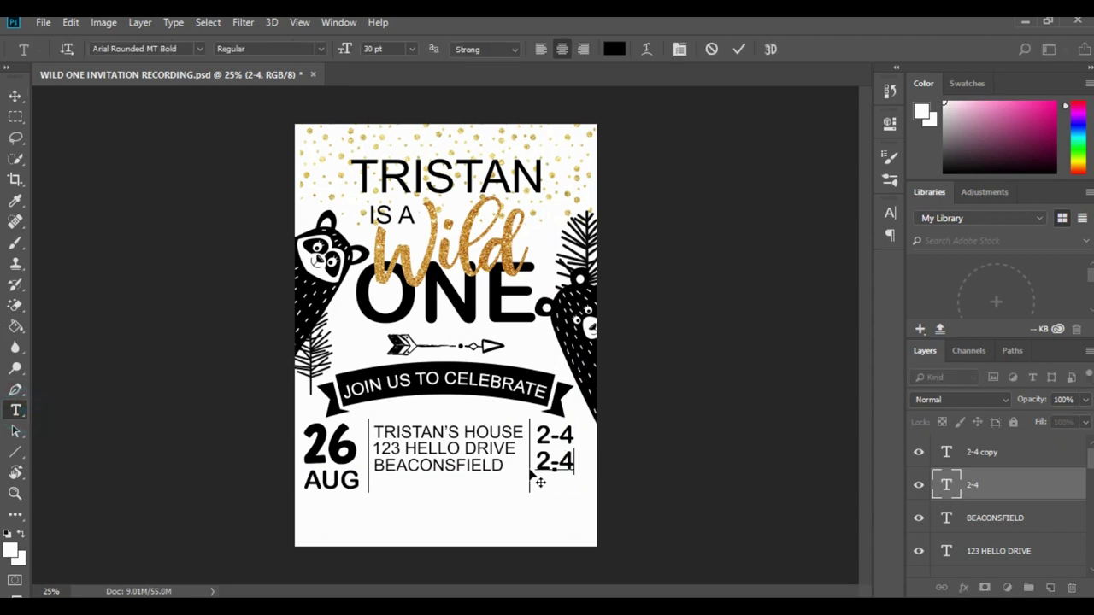
key(ctrl+a)
text(PM)
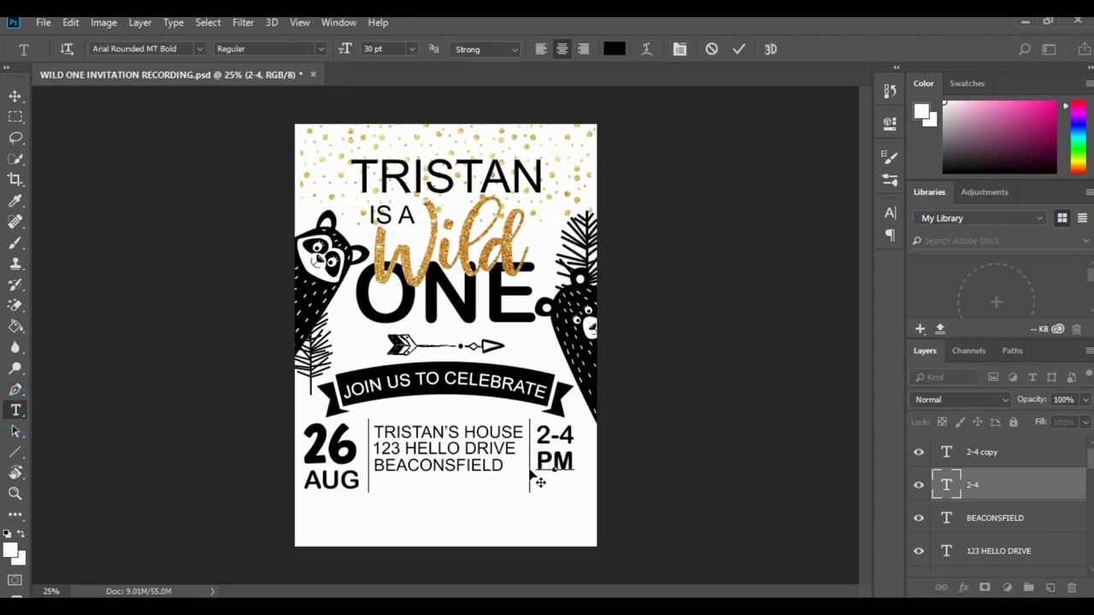
click(14, 94)
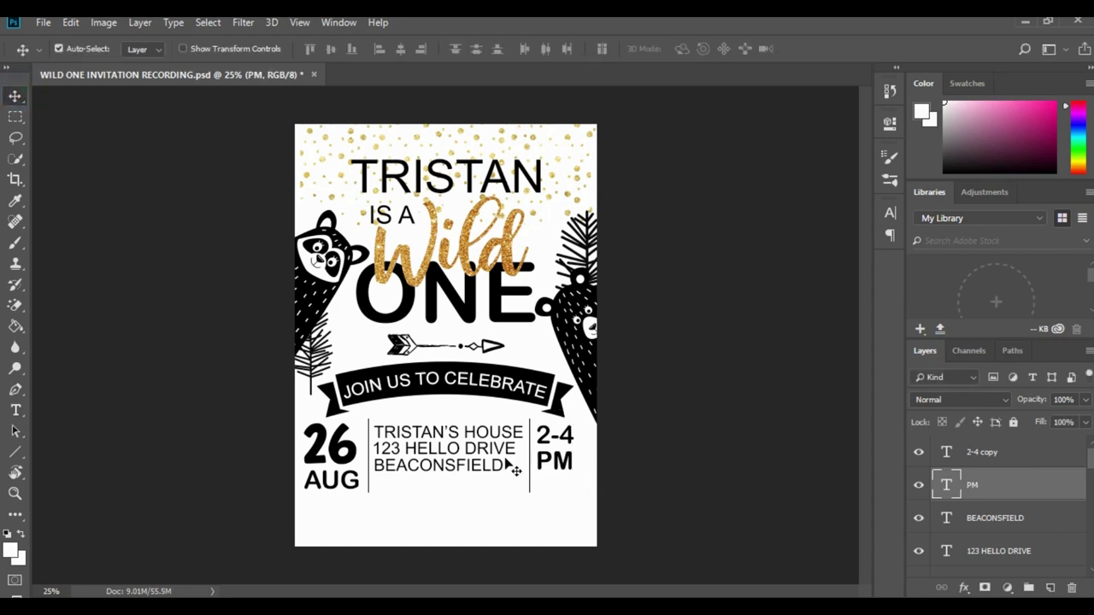
key(ctrl+t)
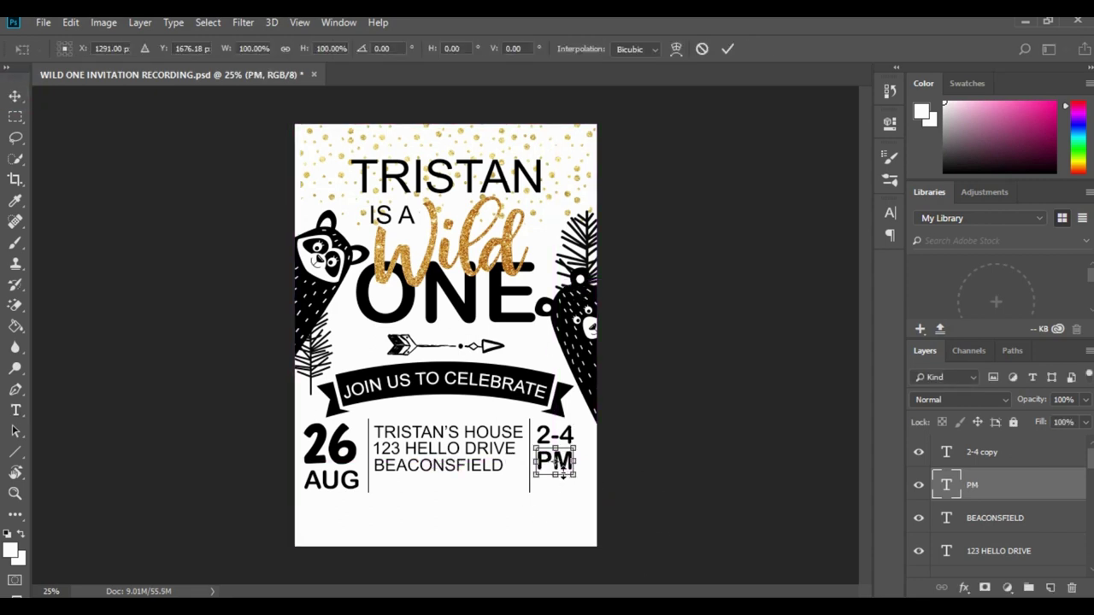
drag(555, 475, 555, 483)
key(Return)
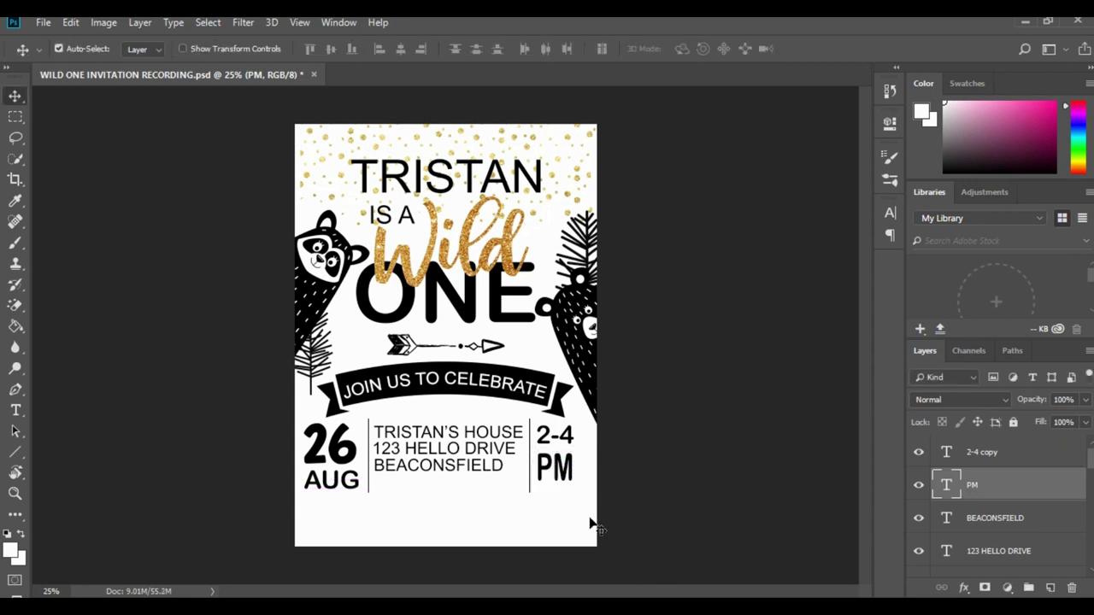
- Shift the party time and second vertical line outward, and space the three venue lines evenly between the two vertical lines
click(566, 437)
drag(566, 436, 536, 462)
drag(484, 436, 514, 453)
click(494, 472)
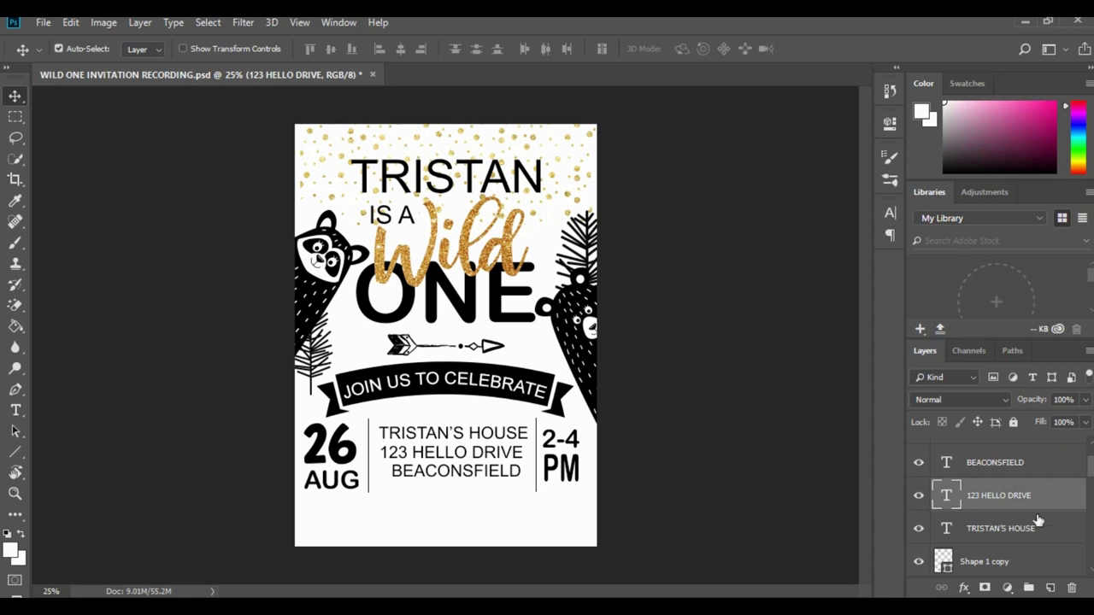
- Try to shorten the second vertical line from its upper end with a free transform
scroll(1037, 519, down, 2)
click(999, 495)
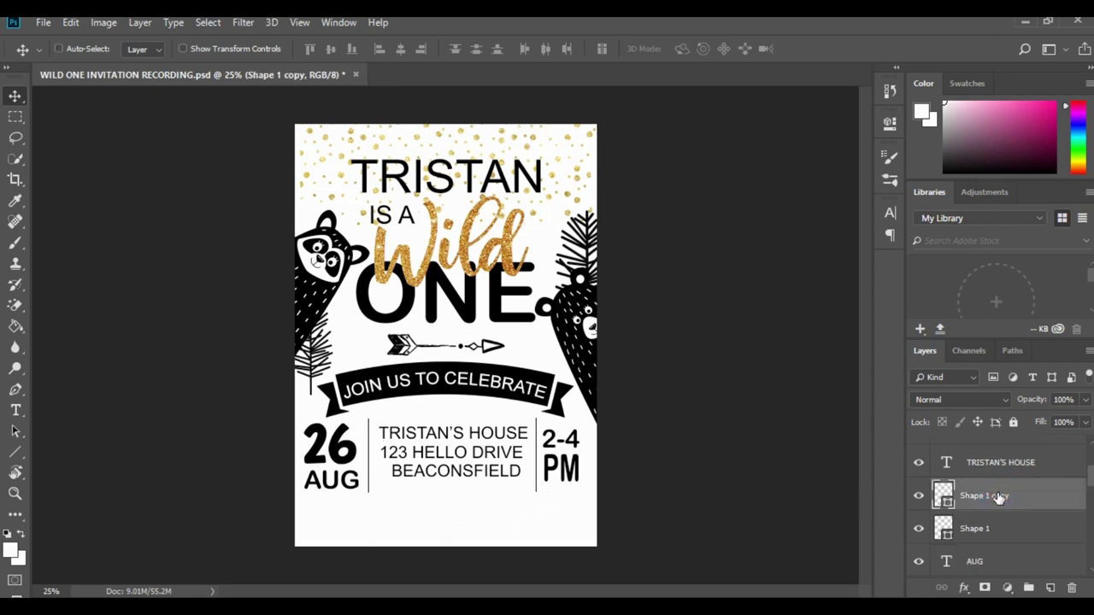
key(ctrl+t)
drag(536, 418, 536, 424)
key(Return)
- Shorten the vertical line beside the date from its upper end to 89.70% of its height
click(1033, 530)
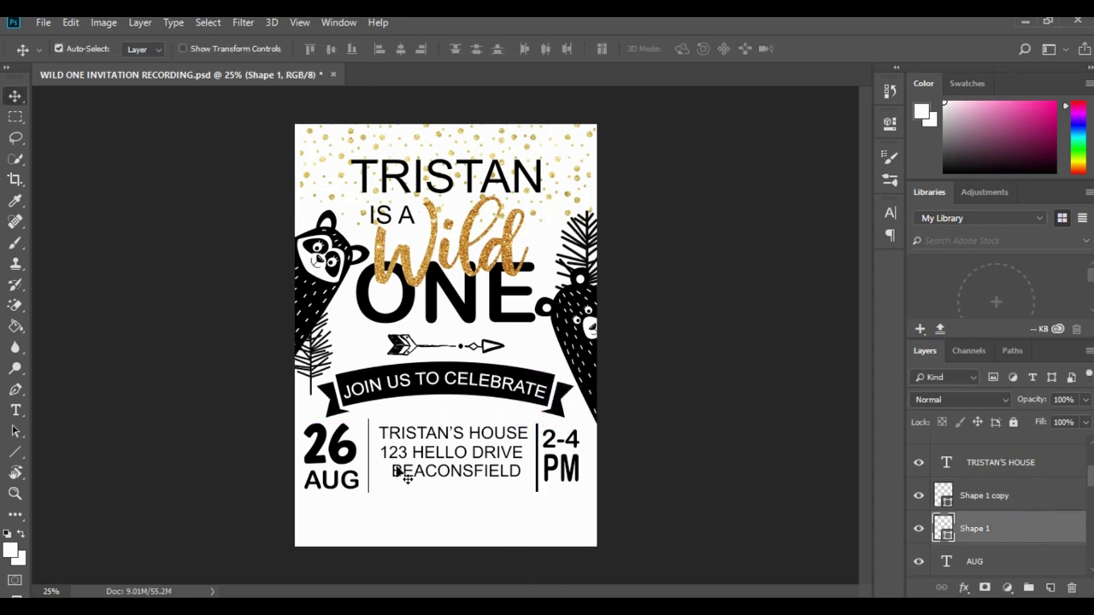
click(369, 460)
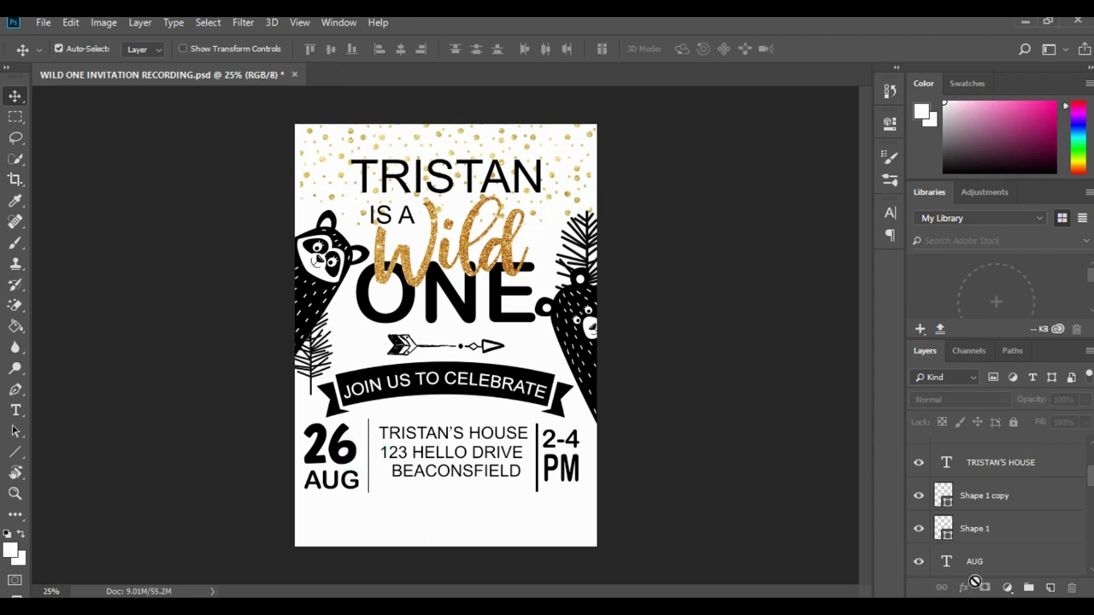
click(991, 529)
key(ctrl+t)
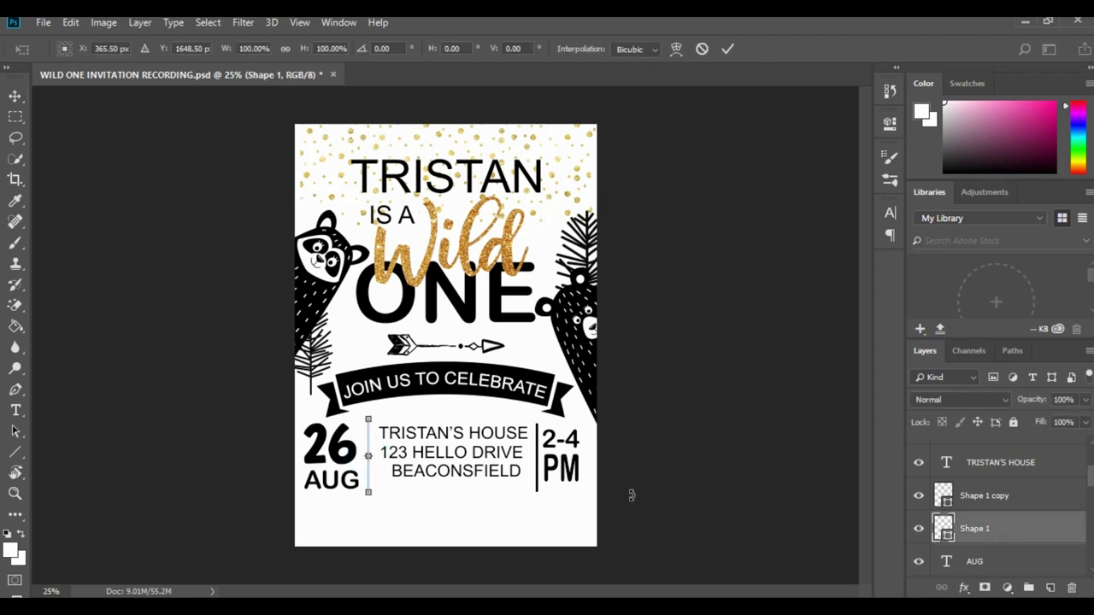
drag(372, 419, 372, 426)
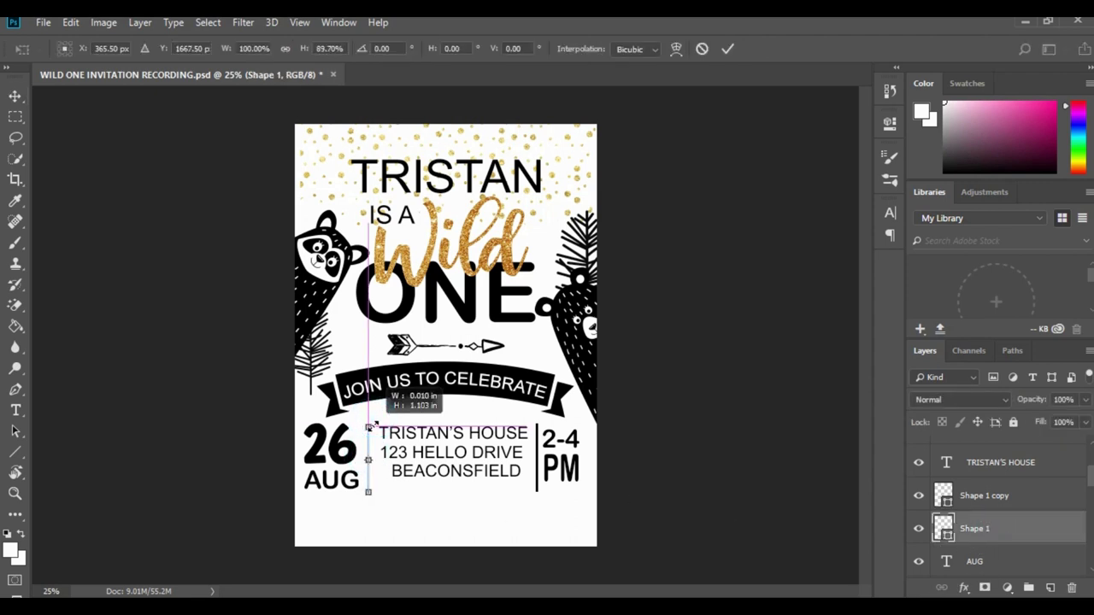
key(Return)
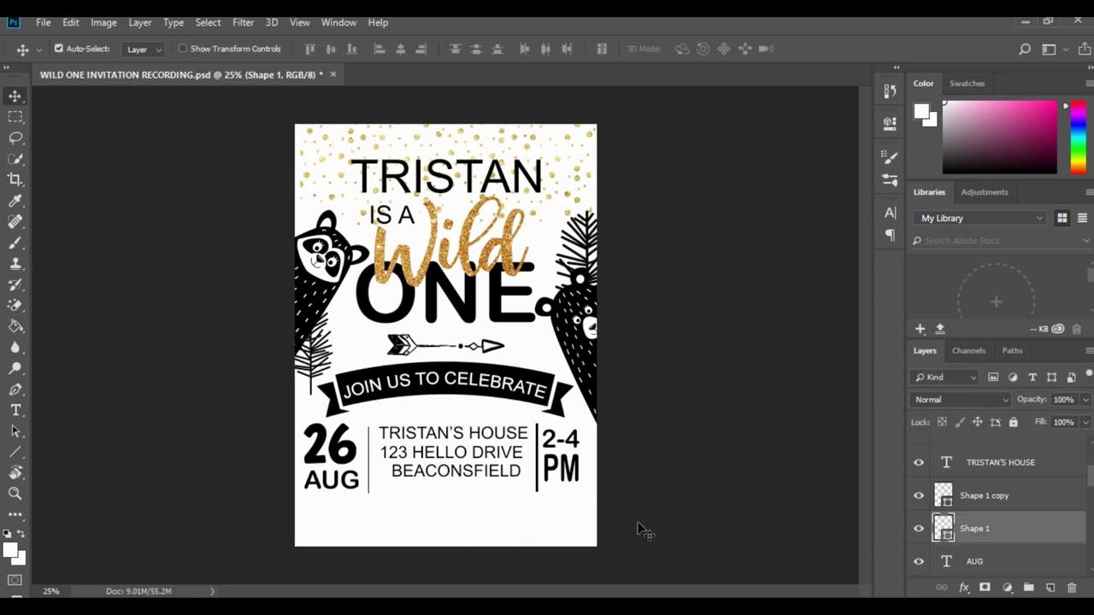
- Delete the thickened second vertical line and replace it with a copy of the thin line beside the date, placed before the party time
click(544, 469)
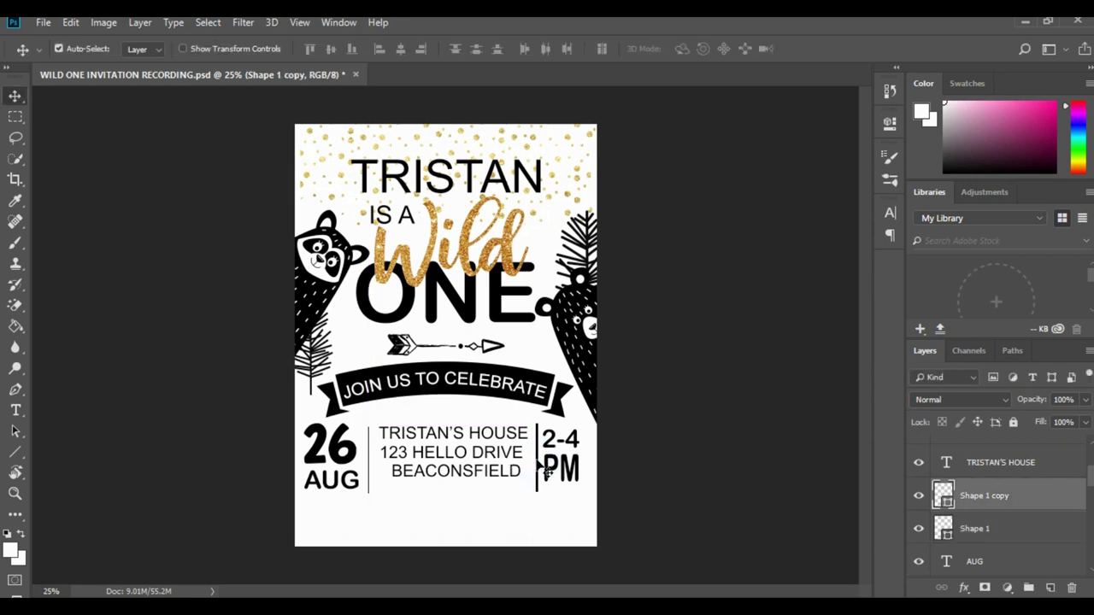
mouse_move(543, 468)
mouse_down()
mouse_move(552, 462)
mouse_move(575, 492)
mouse_move(536, 468)
mouse_up()
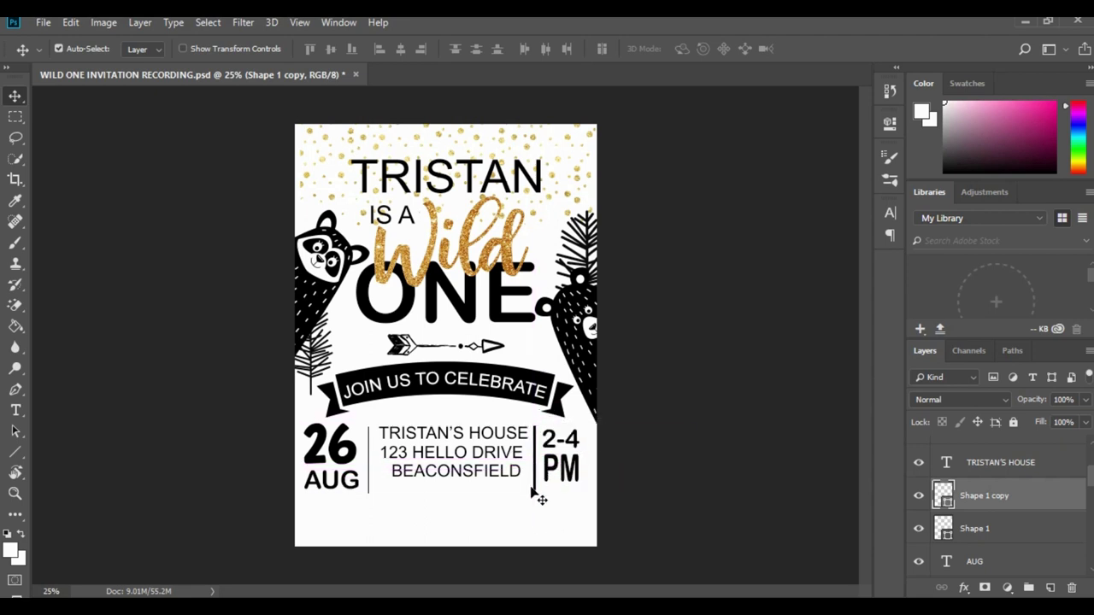
drag(1063, 495, 1074, 588)
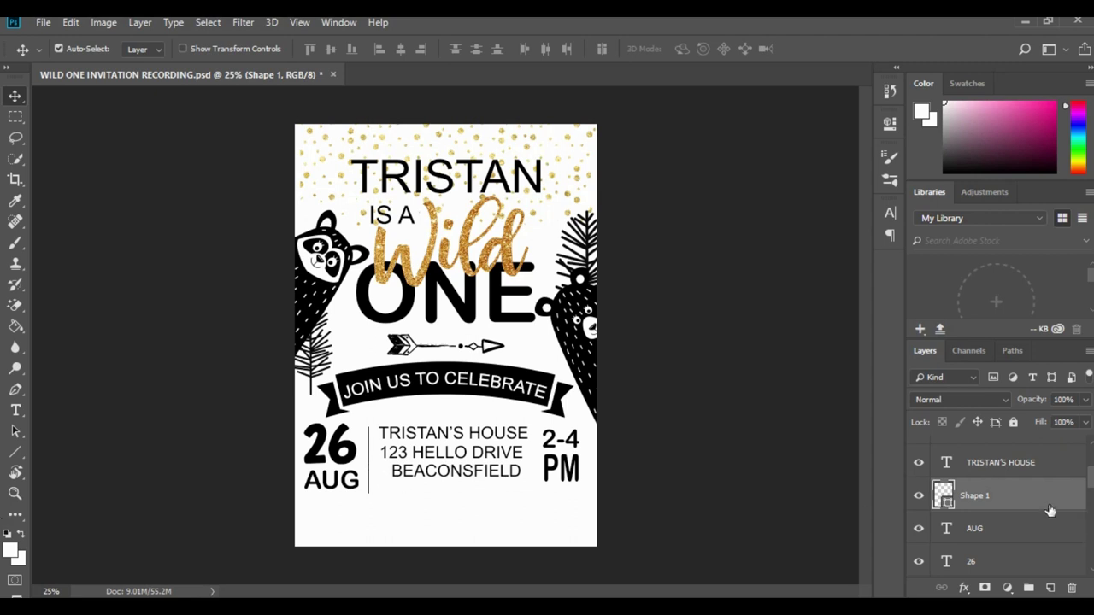
drag(1050, 511, 1060, 587)
drag(1053, 590, 1052, 589)
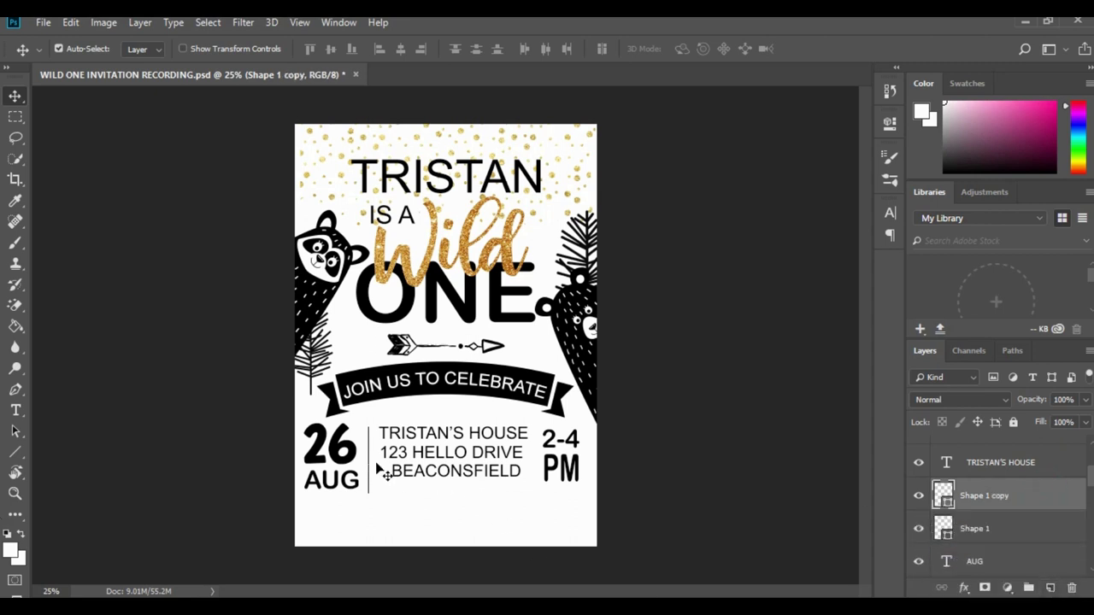
drag(377, 468, 545, 467)
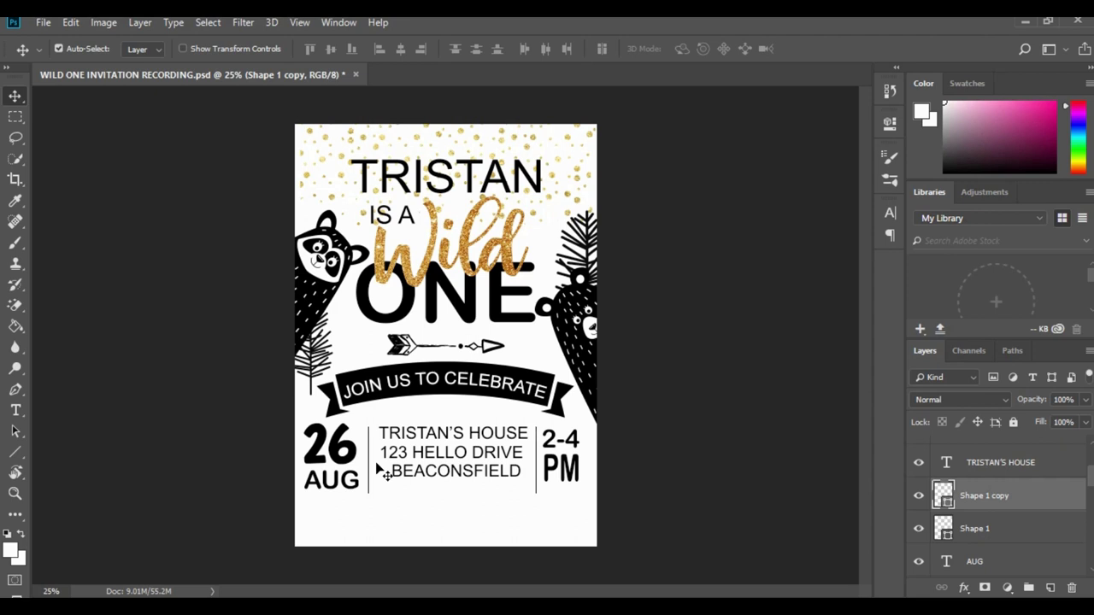
- Add a new layer above the 2-4 text and set the type size to 15 pt
scroll(1030, 505, up, 3)
click(1021, 460)
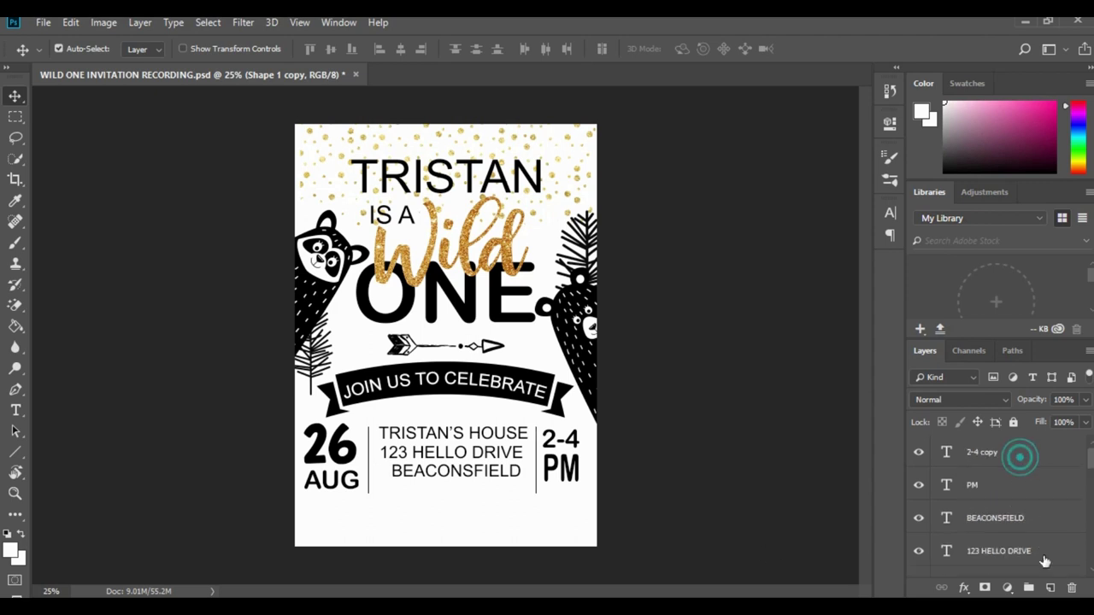
click(1050, 588)
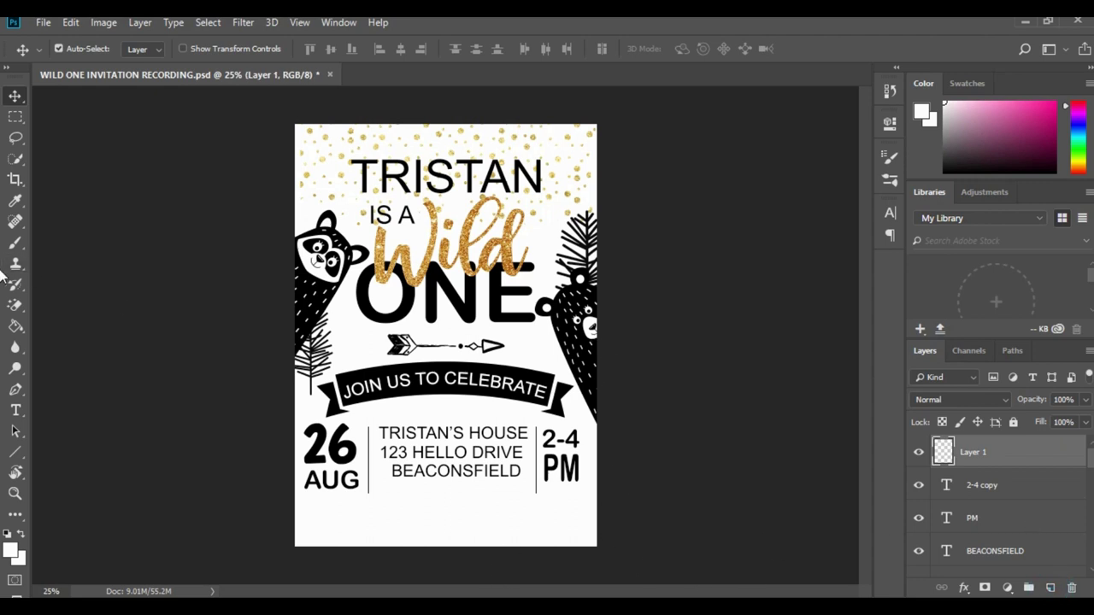
click(16, 410)
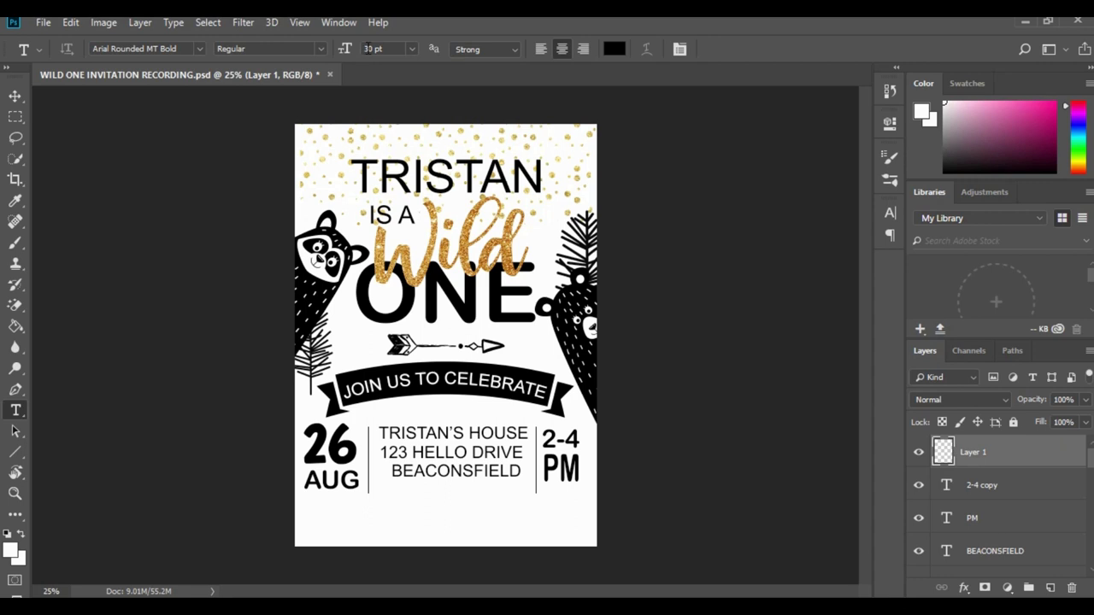
click(372, 49)
- Write an RSVP line with the contact's name, BY AUG 20TH TO and the phone number, and centre it beneath the date and venue details
click(334, 511)
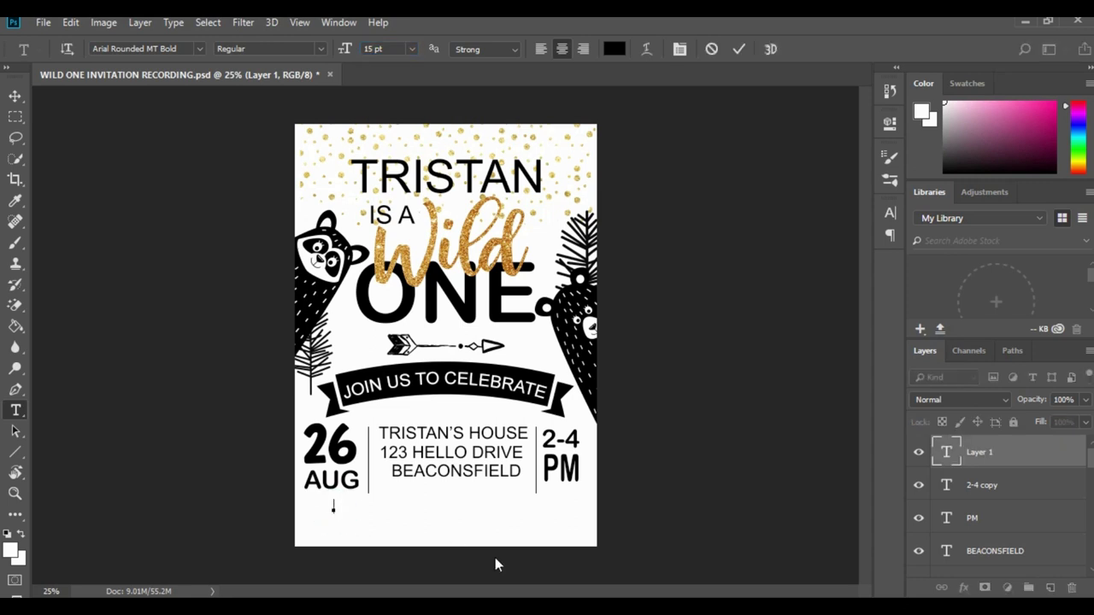
text(RSVP)
text(:  MEL)
text(ISS)
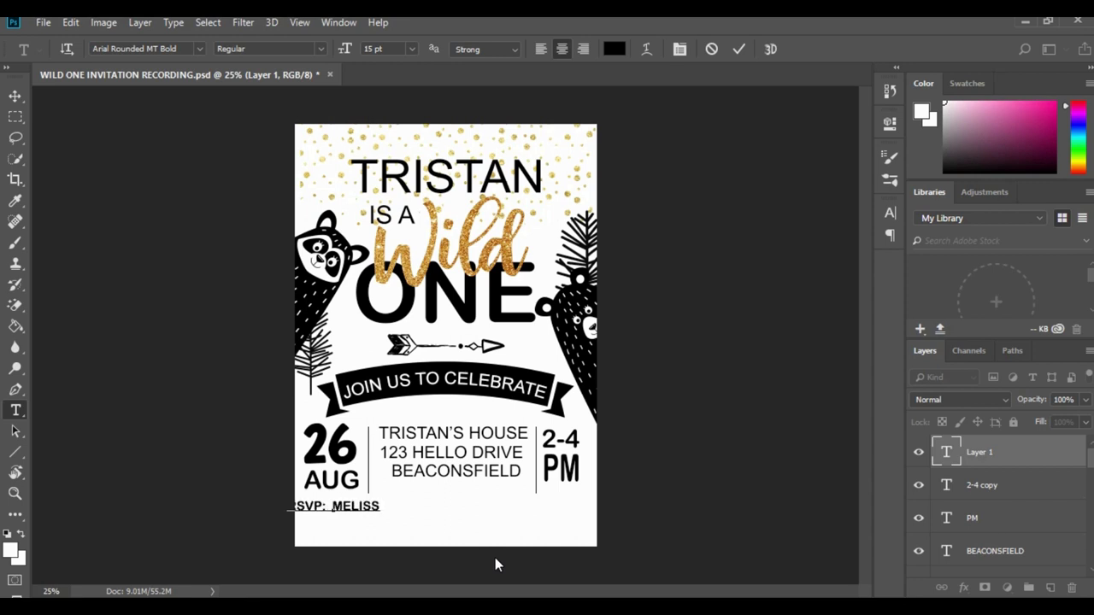
text(A BY )
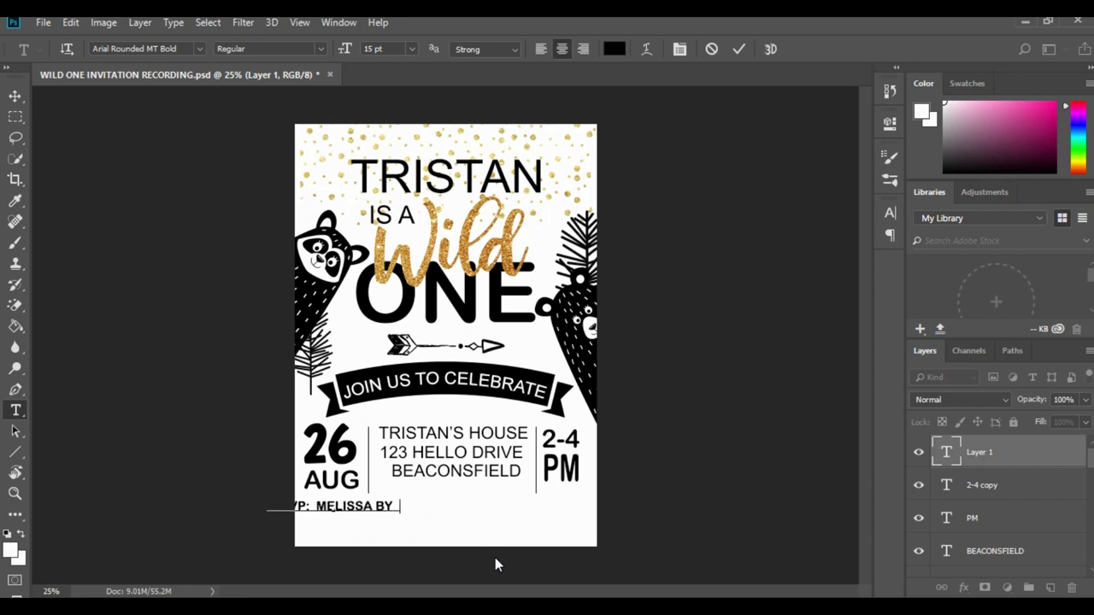
text(AUG 20TH TO)
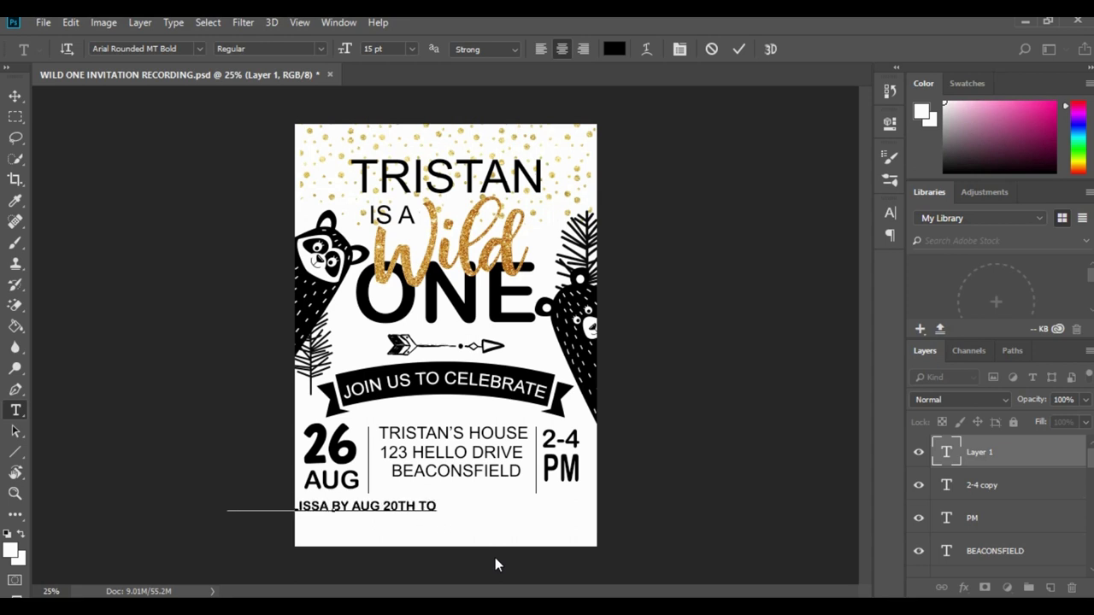
text( 123-456-78)
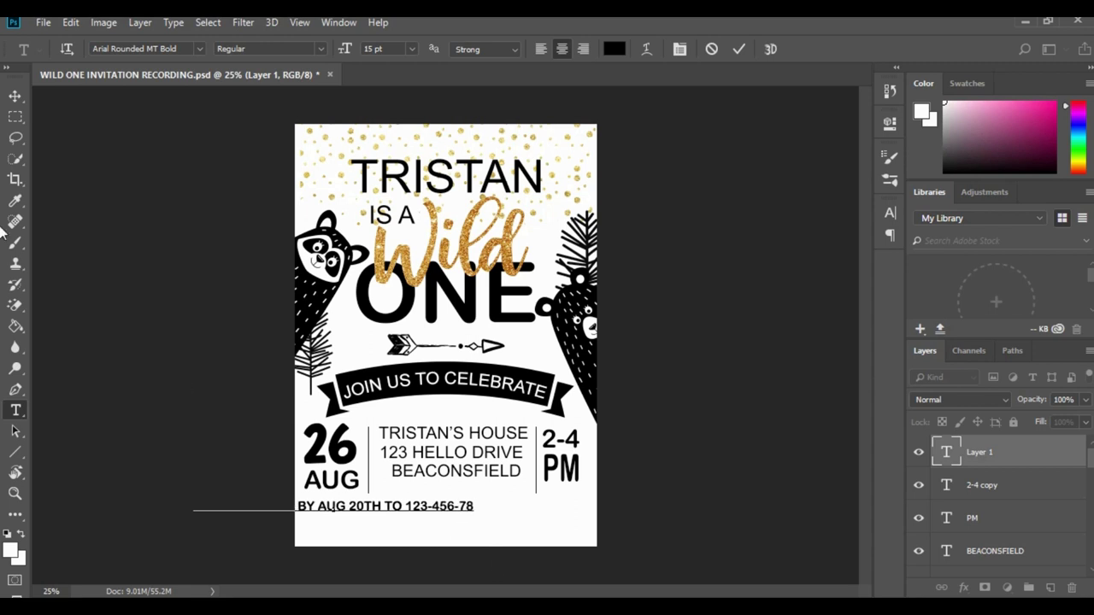
click(15, 96)
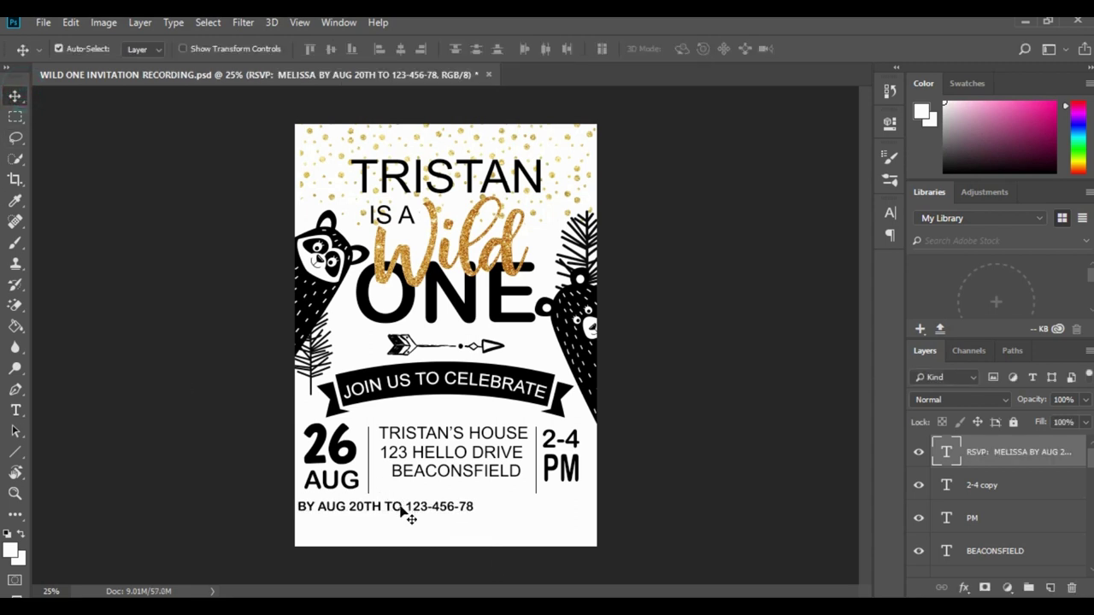
drag(408, 511, 516, 510)
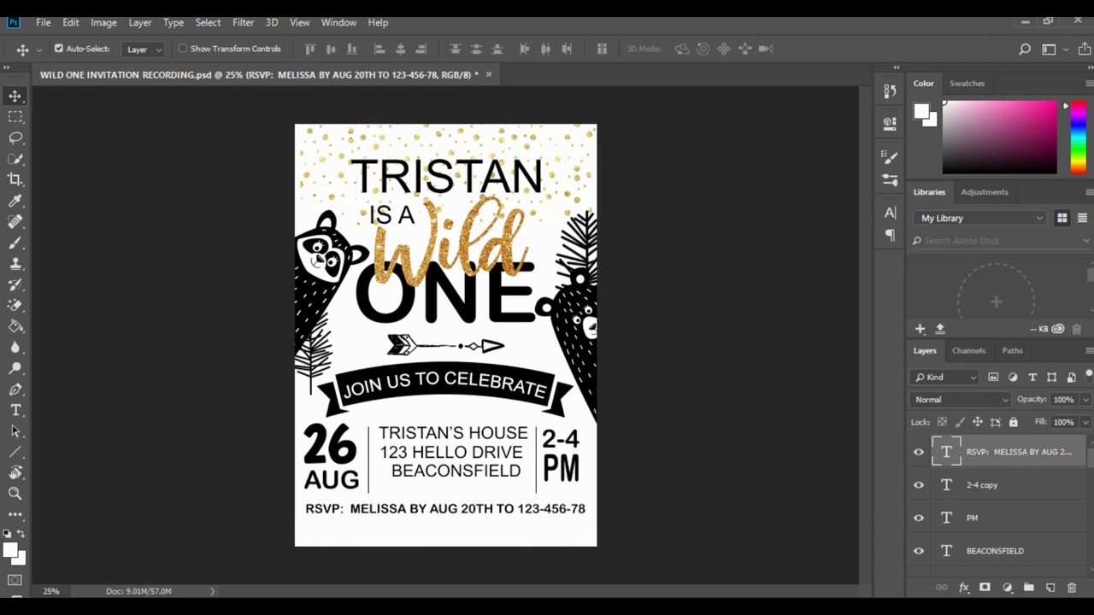
- Add a new layer and draw a black rectangle about 1616 × 172 px across the invitation's lower edge, extending past the canvas
click(1051, 588)
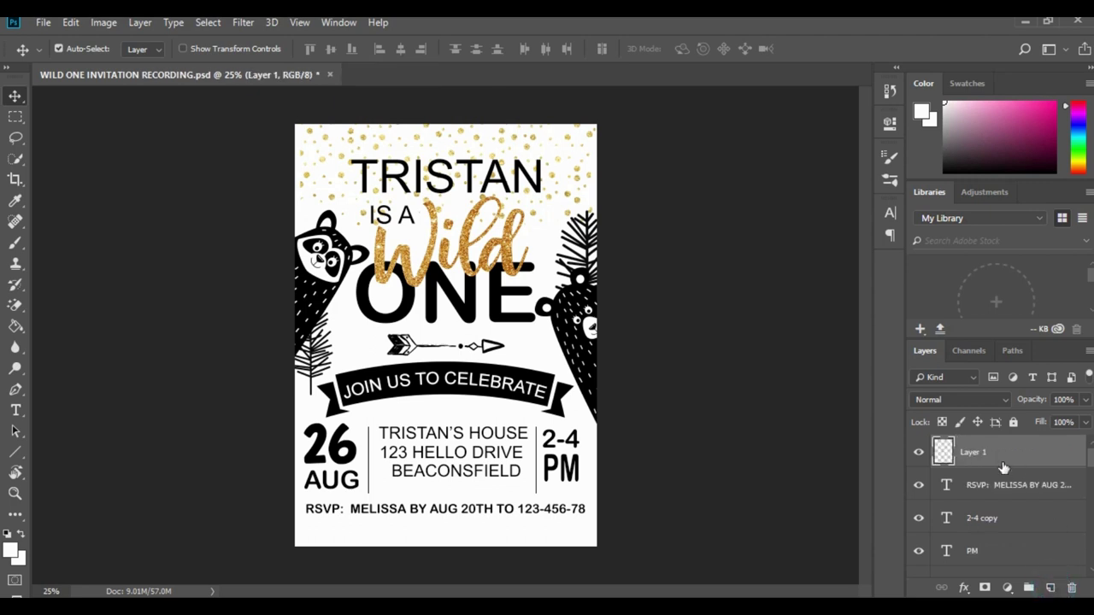
click(26, 453)
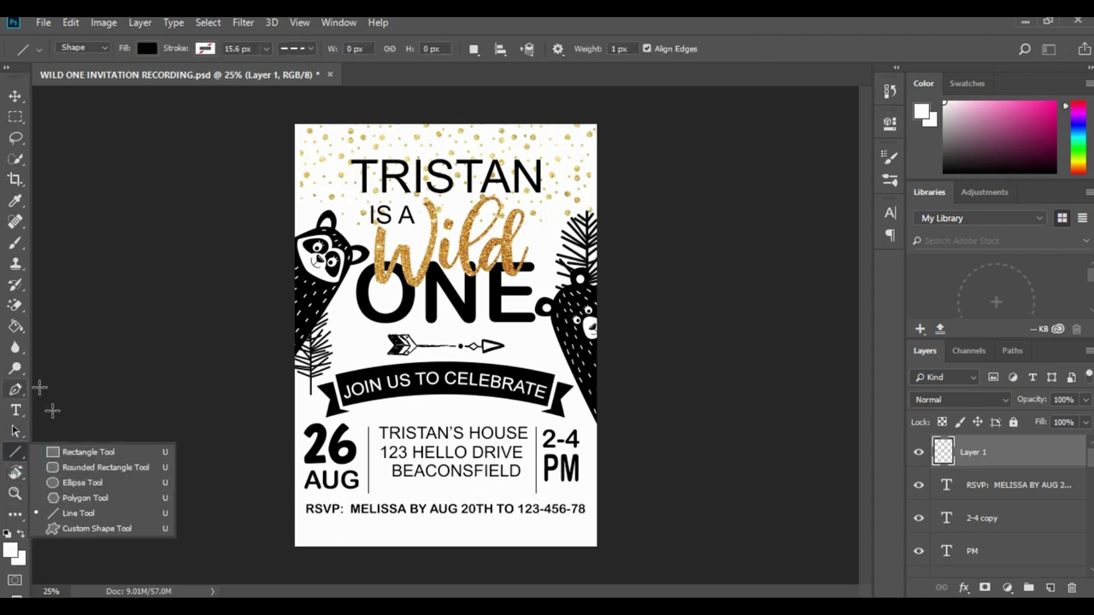
click(75, 453)
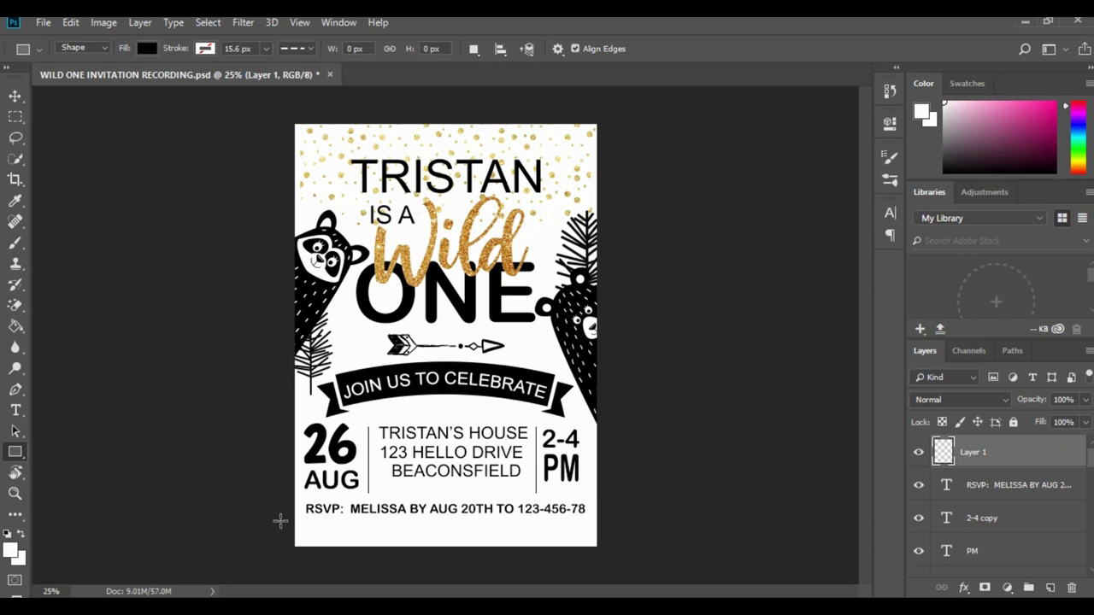
drag(280, 522, 604, 556)
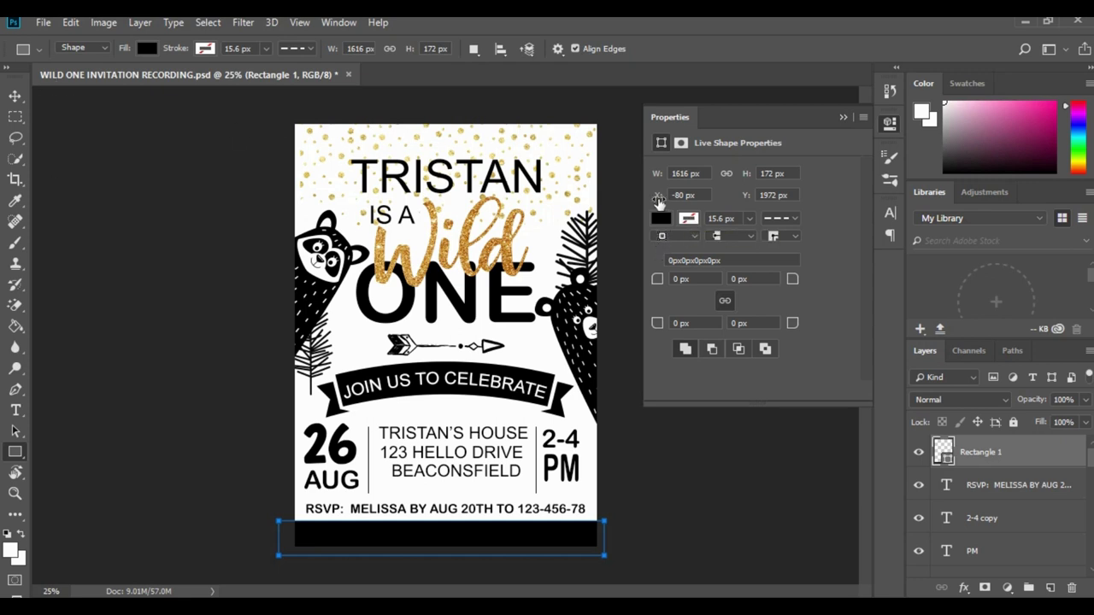
- Show the hidden wave pattern layer 36, move the waves to just above the black footer strip, and hide the RSVP text layer
click(18, 96)
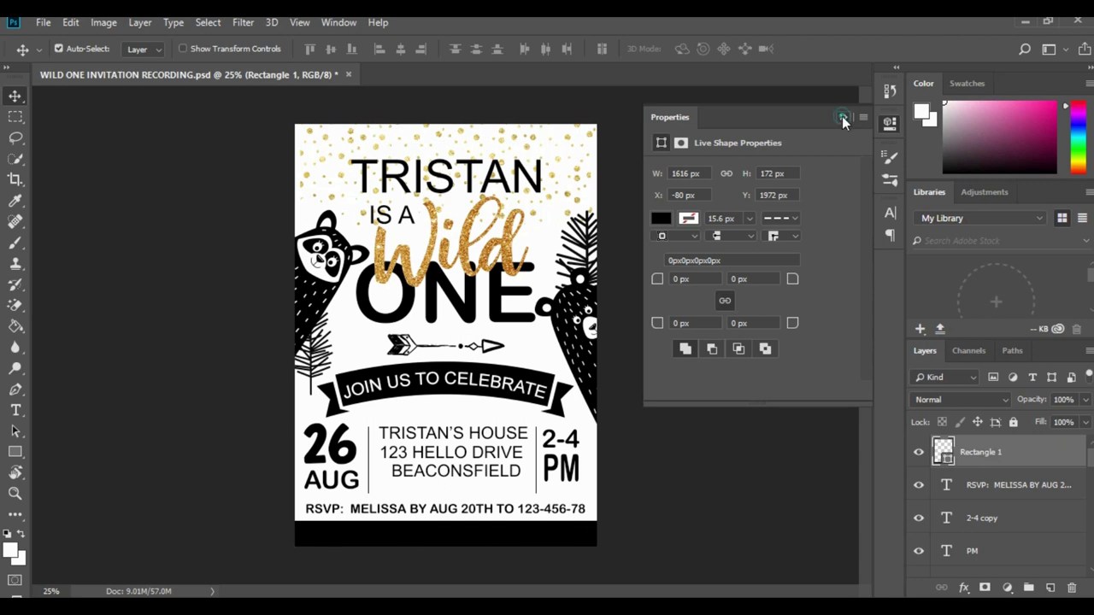
click(842, 116)
scroll(995, 508, down, 5)
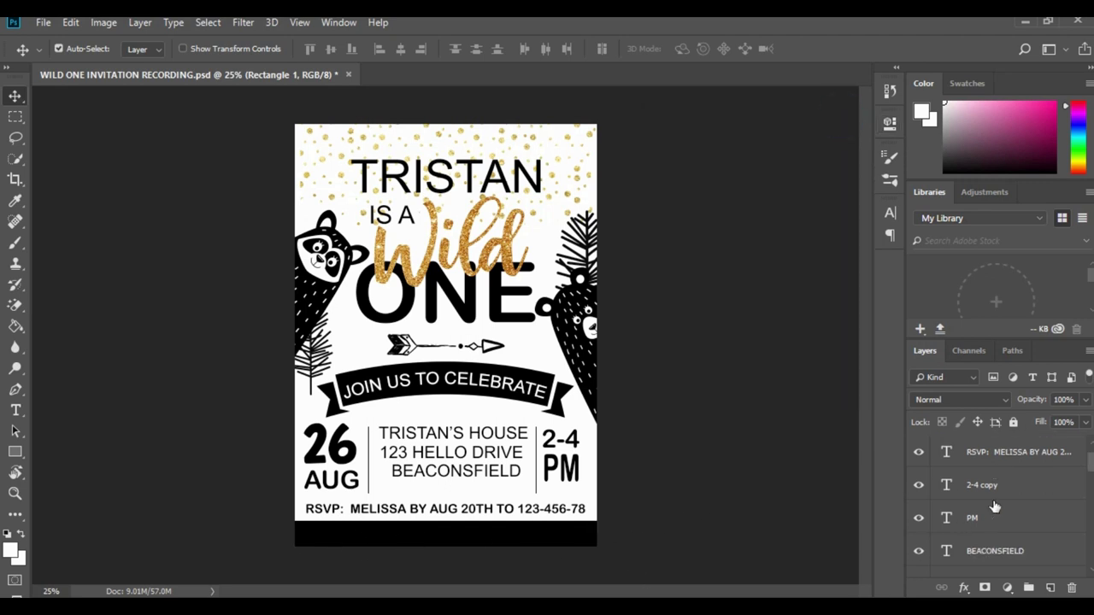
scroll(1034, 531, down, 8)
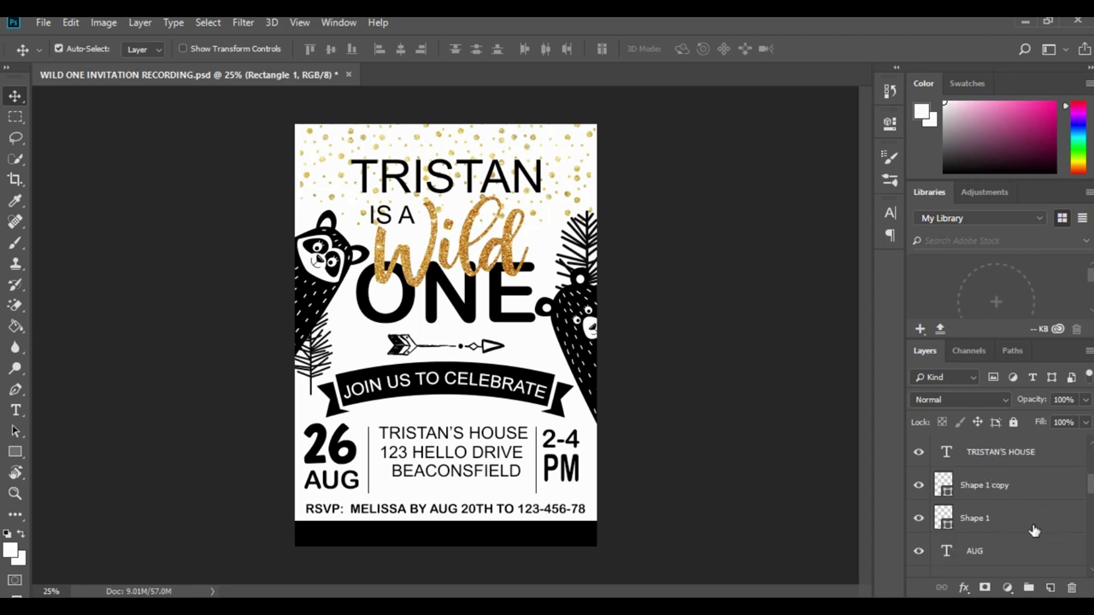
scroll(1034, 532, down, 2)
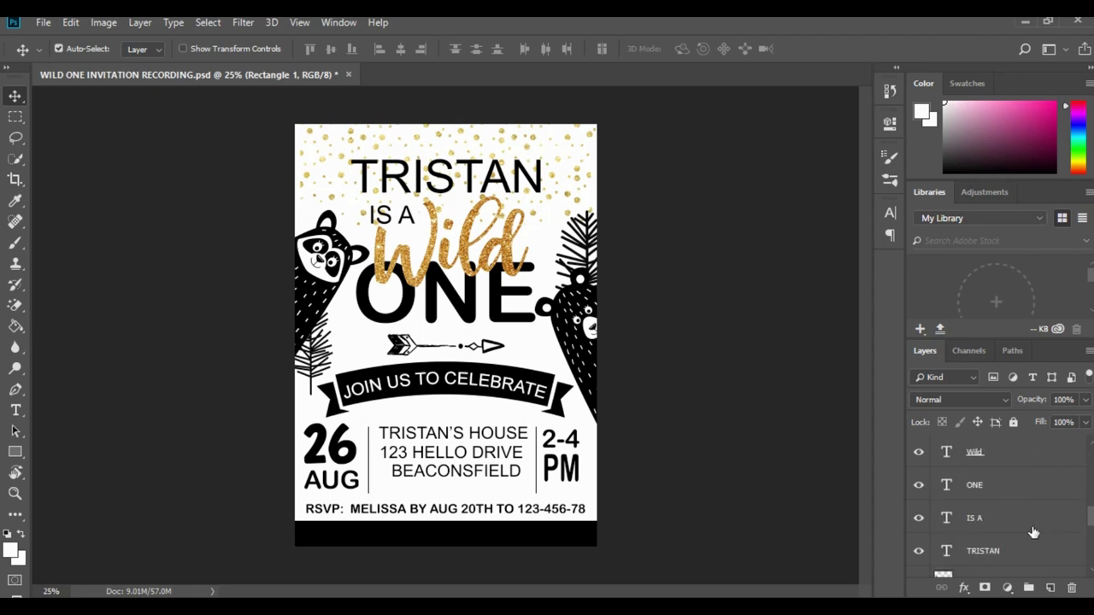
scroll(1033, 531, down, 4)
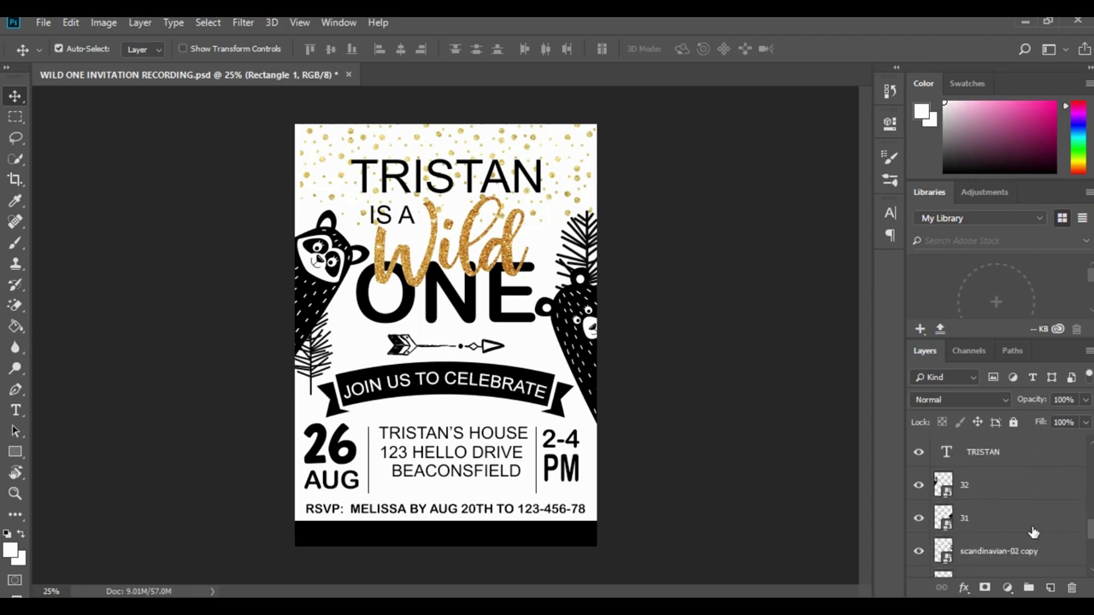
scroll(1034, 532, down, 3)
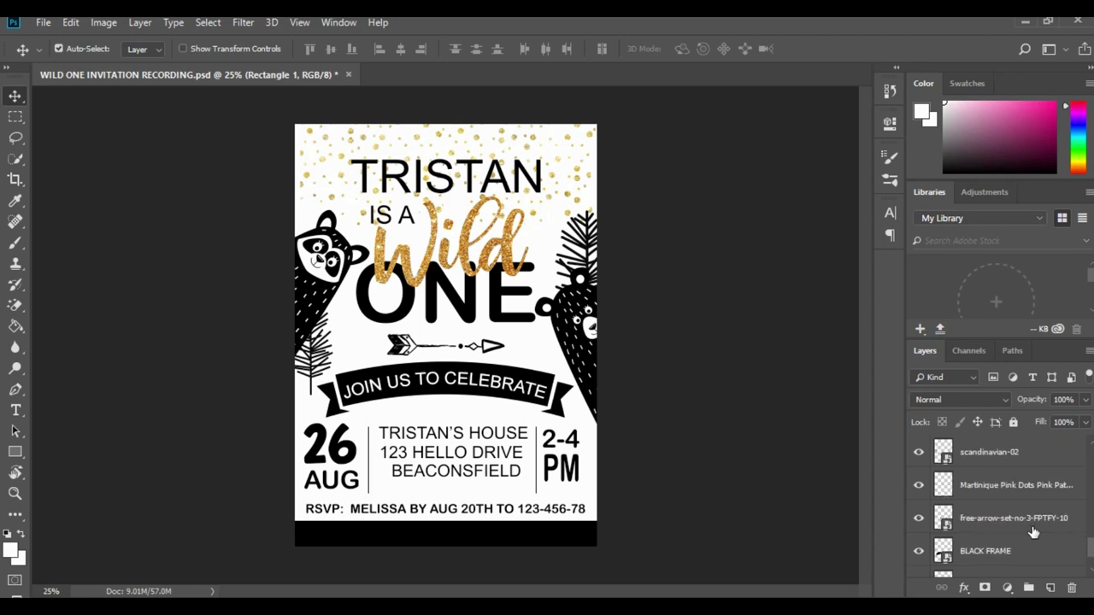
click(919, 551)
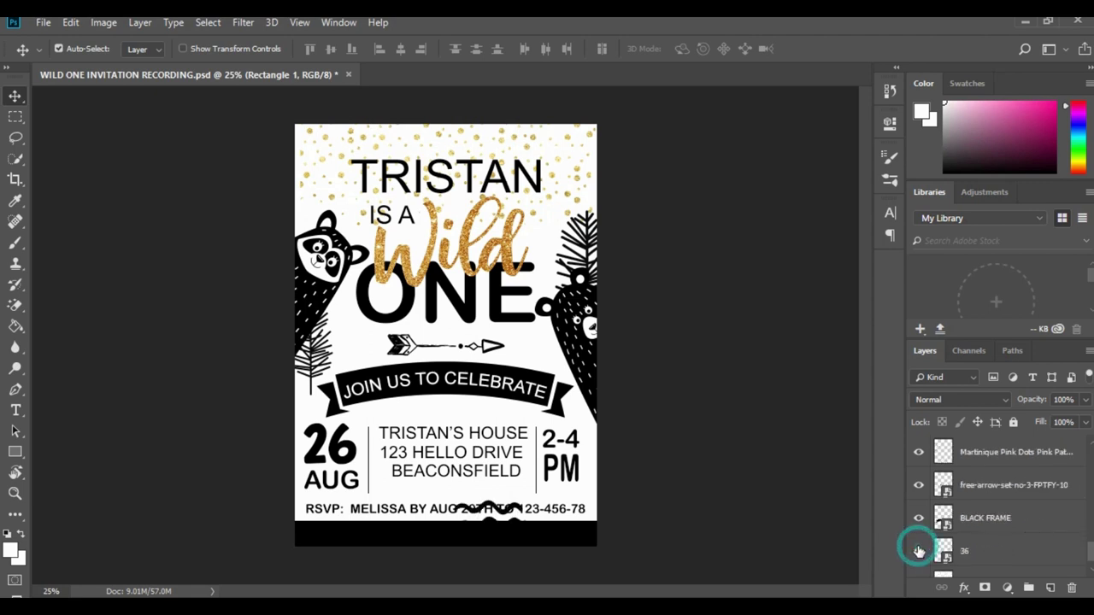
mouse_move(504, 517)
mouse_down()
mouse_move(510, 508)
mouse_move(486, 524)
mouse_move(468, 520)
mouse_move(496, 494)
mouse_move(494, 505)
mouse_up()
click(918, 452)
- Transform the wave pattern to 486.91% width and 60% height so it spans the invitation, resting just above the black strip
key(ctrl+t)
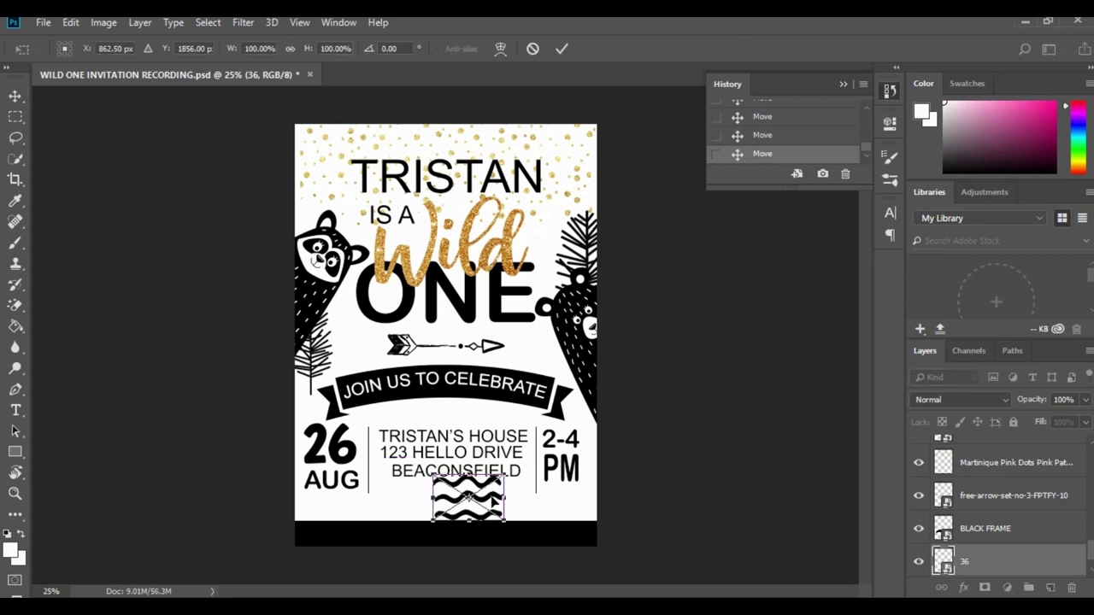
drag(468, 476, 469, 490)
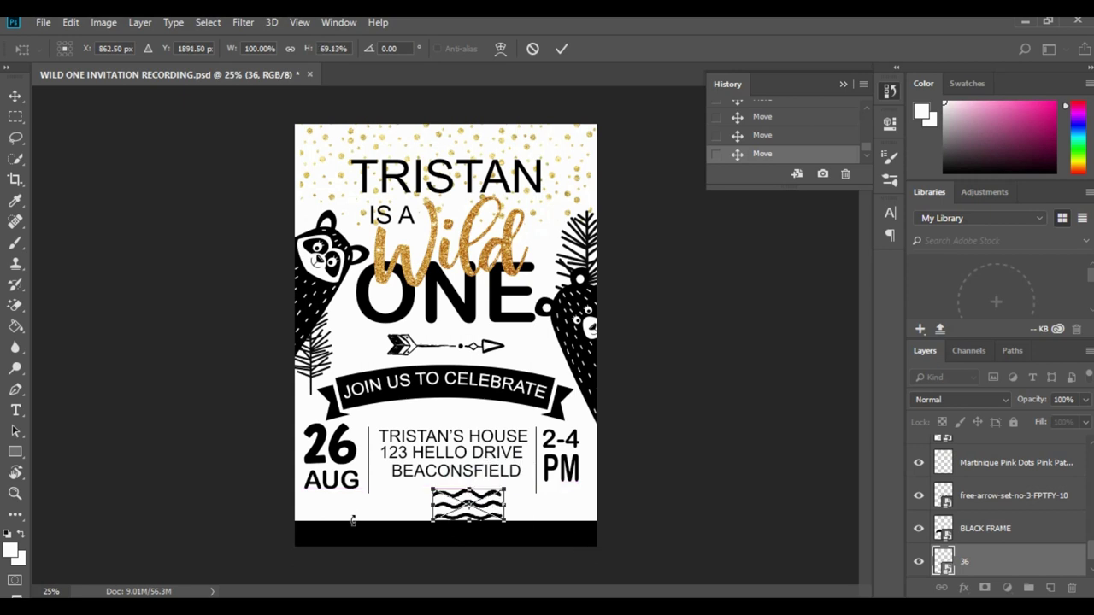
drag(433, 505, 287, 505)
drag(509, 503, 639, 504)
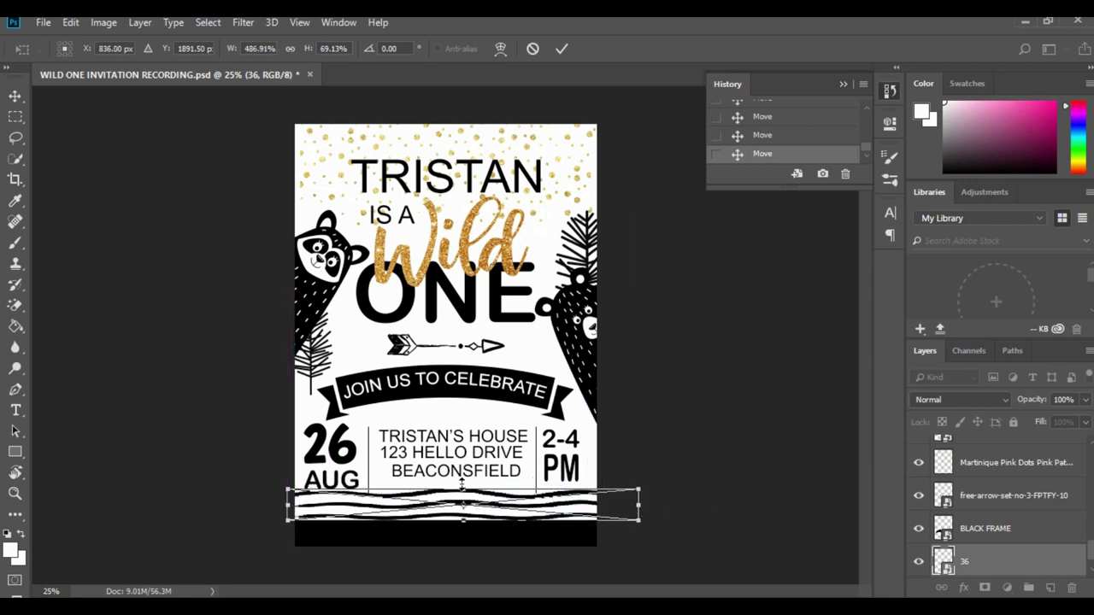
drag(462, 491, 462, 494)
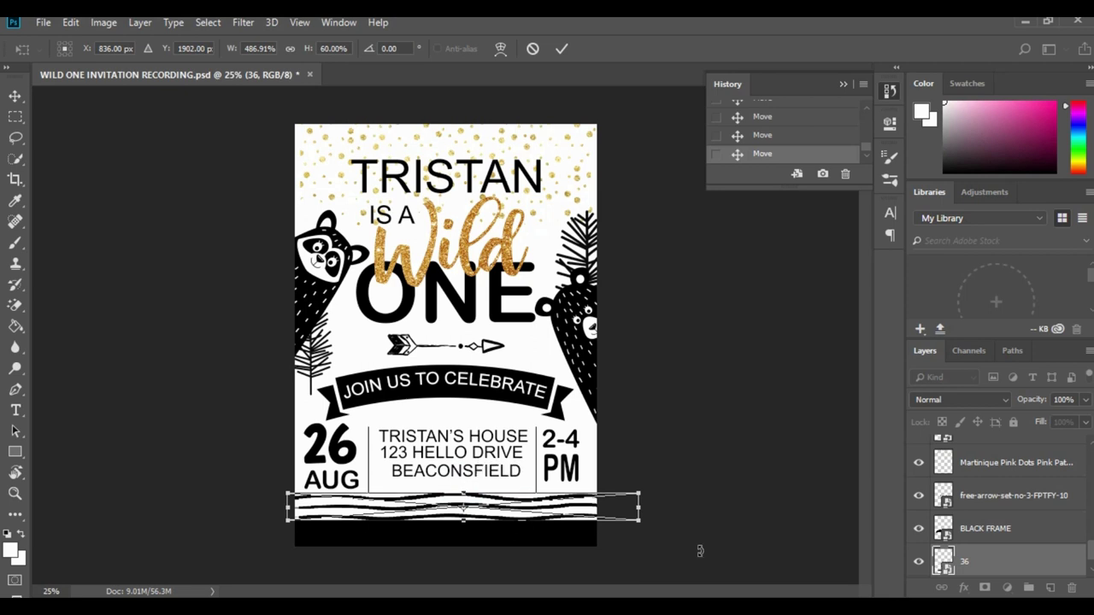
key(Return)
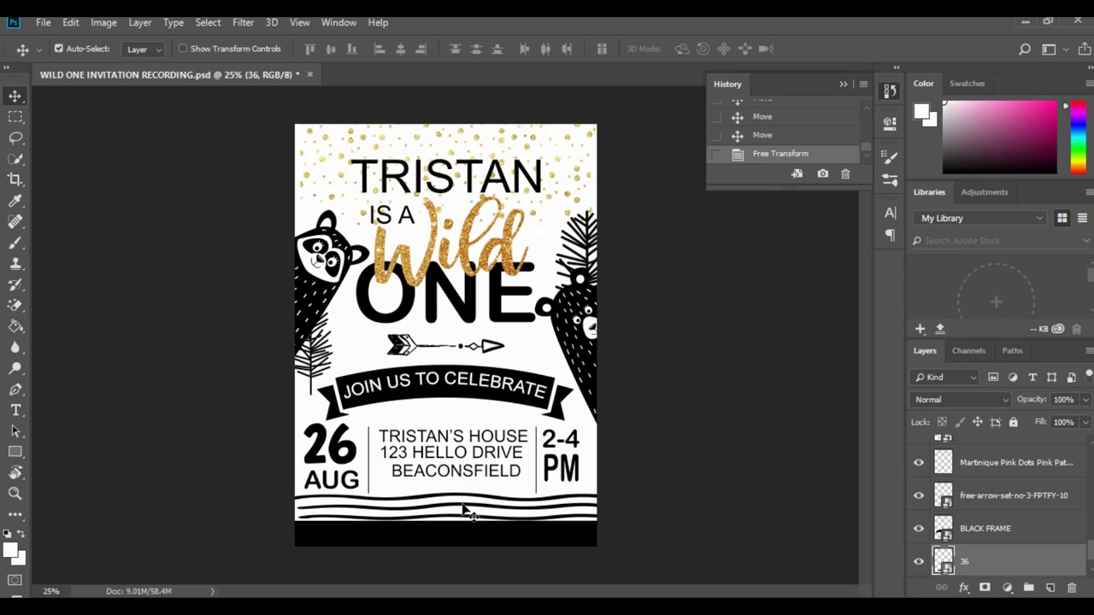
drag(462, 510, 461, 509)
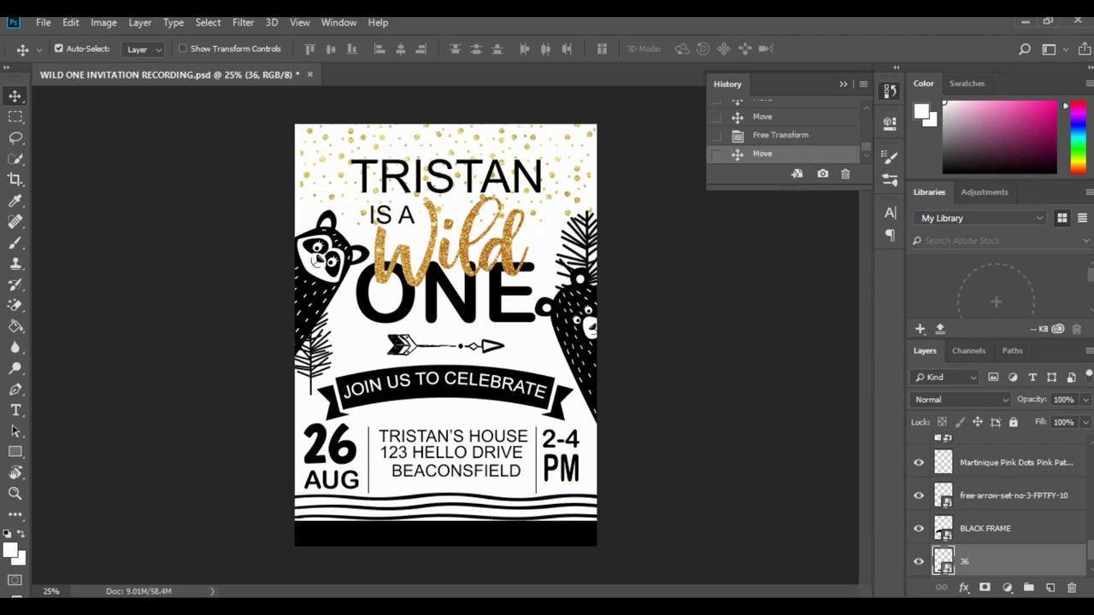
- Rasterize the wave layer and fill its three black wave lines with white using the Paint Bucket
click(16, 327)
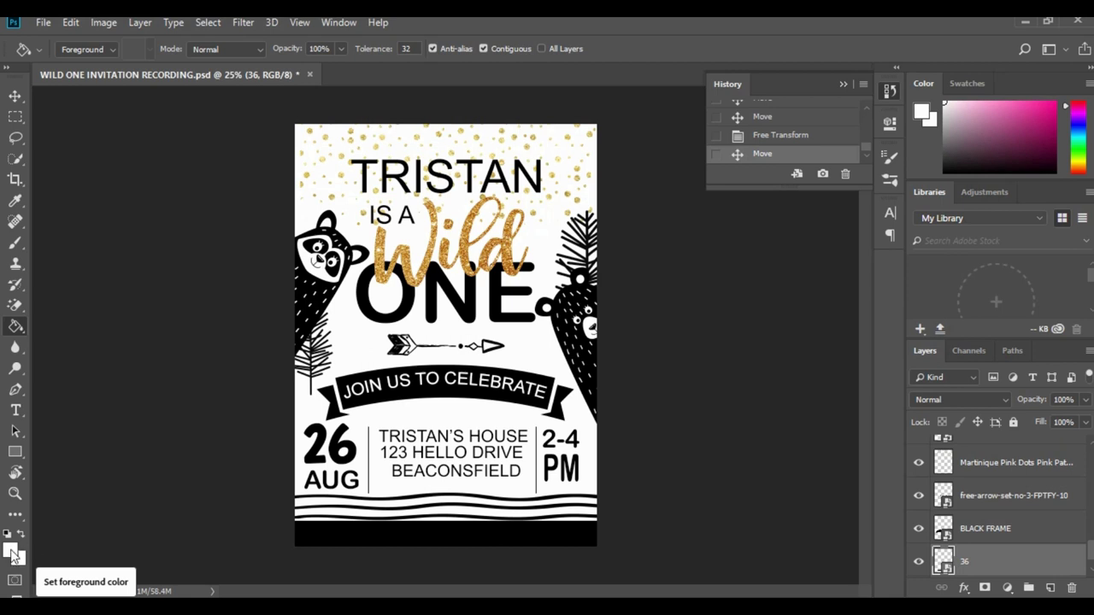
click(399, 504)
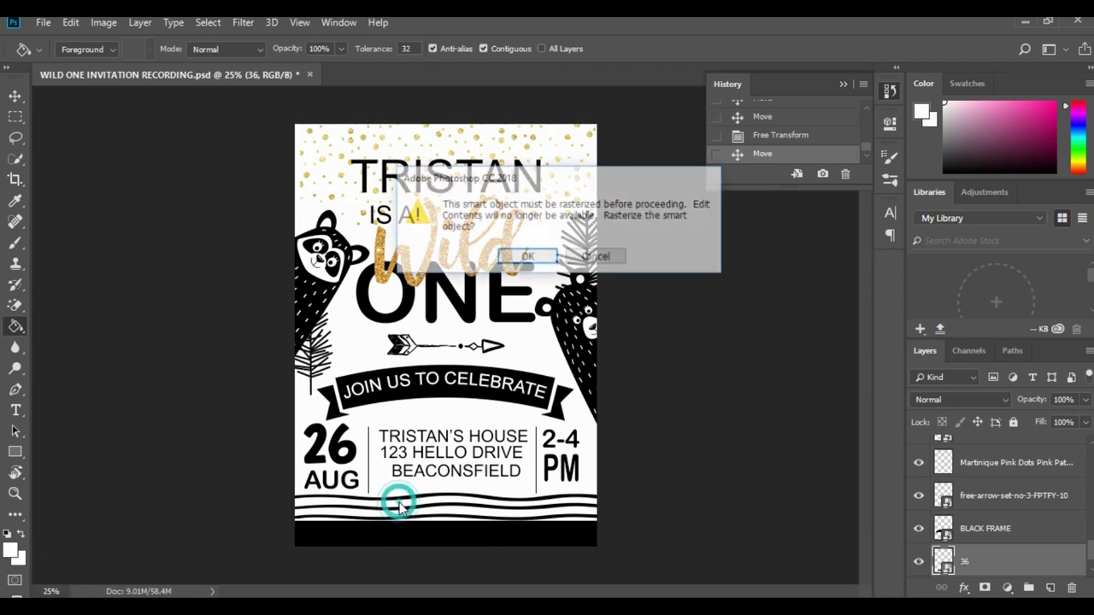
click(521, 258)
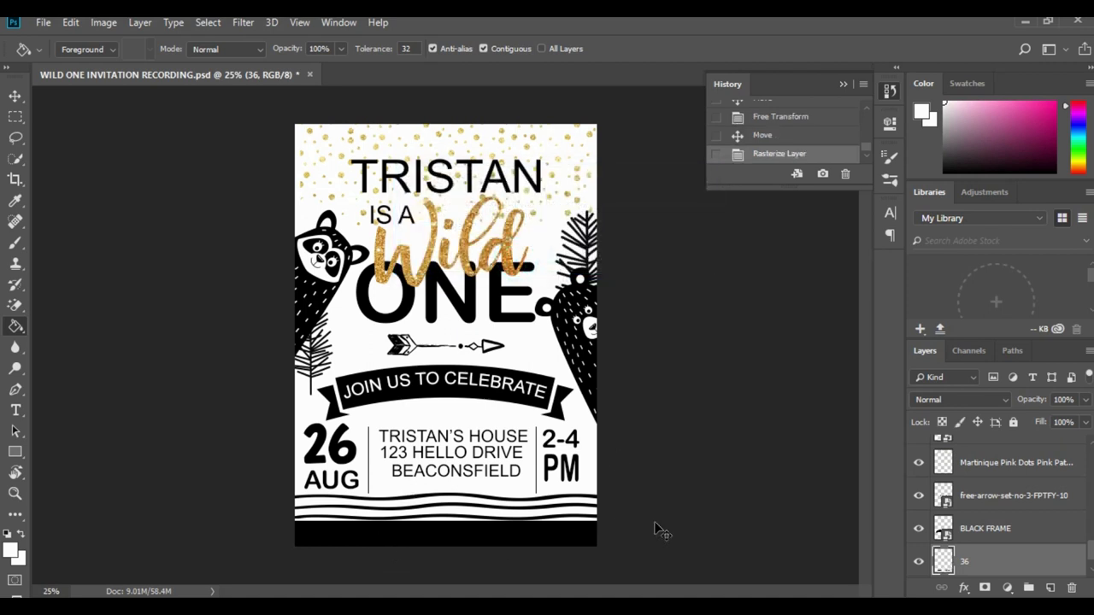
key(ctrl+plus)
key(ctrl+plus)
key(ctrl+plus)
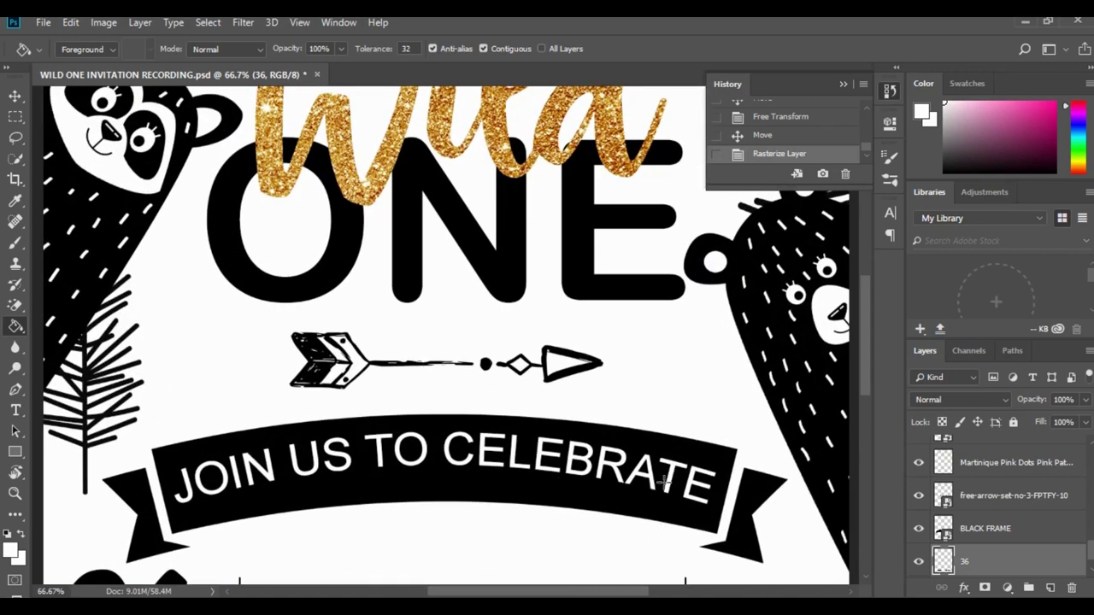
scroll(664, 483, down, 8)
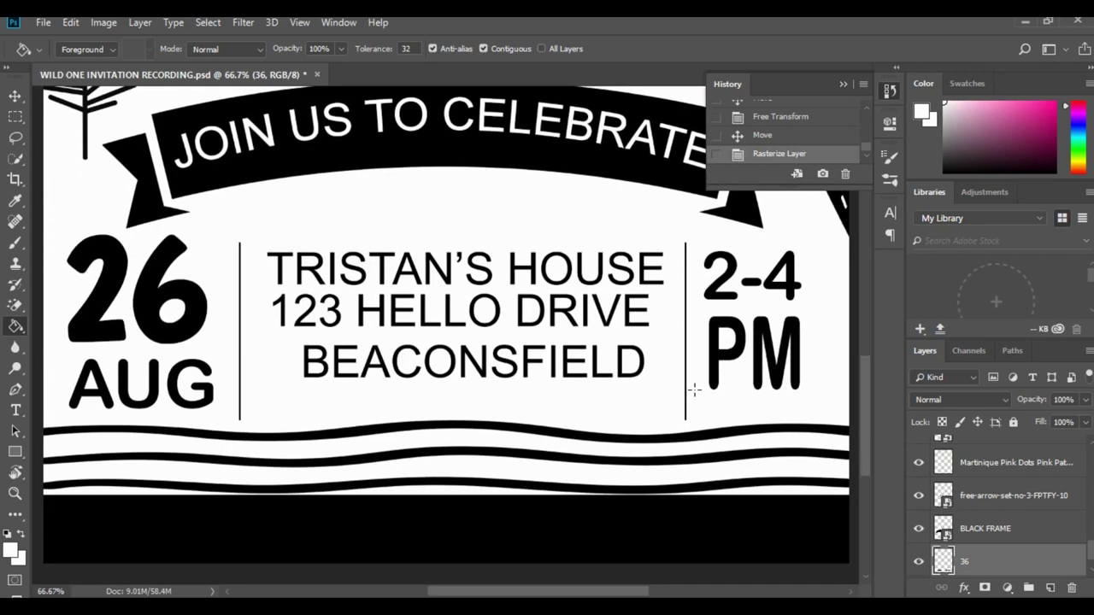
click(370, 429)
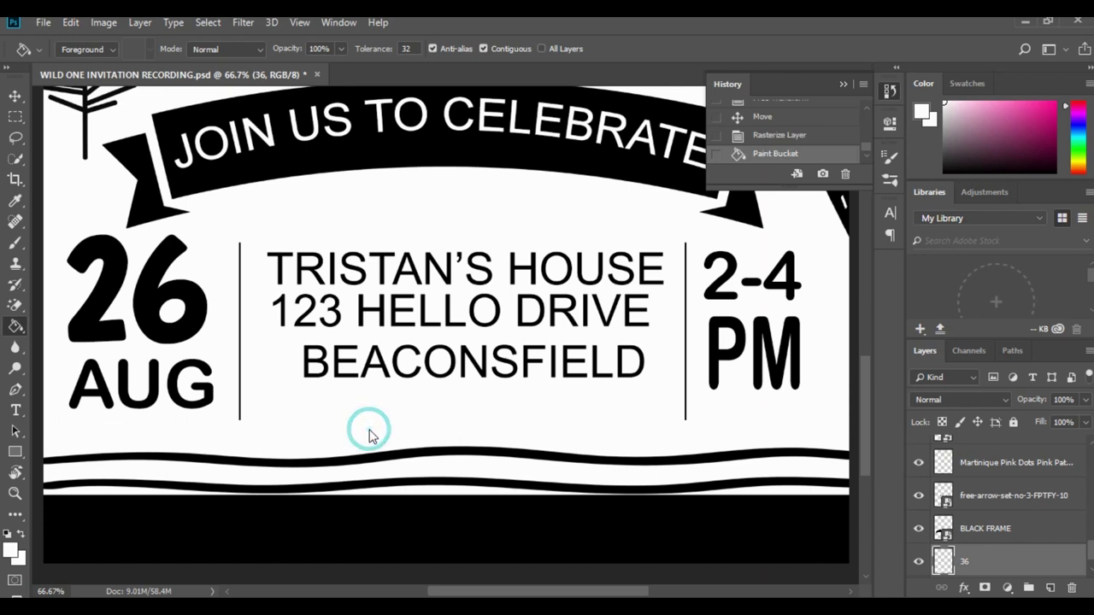
click(375, 457)
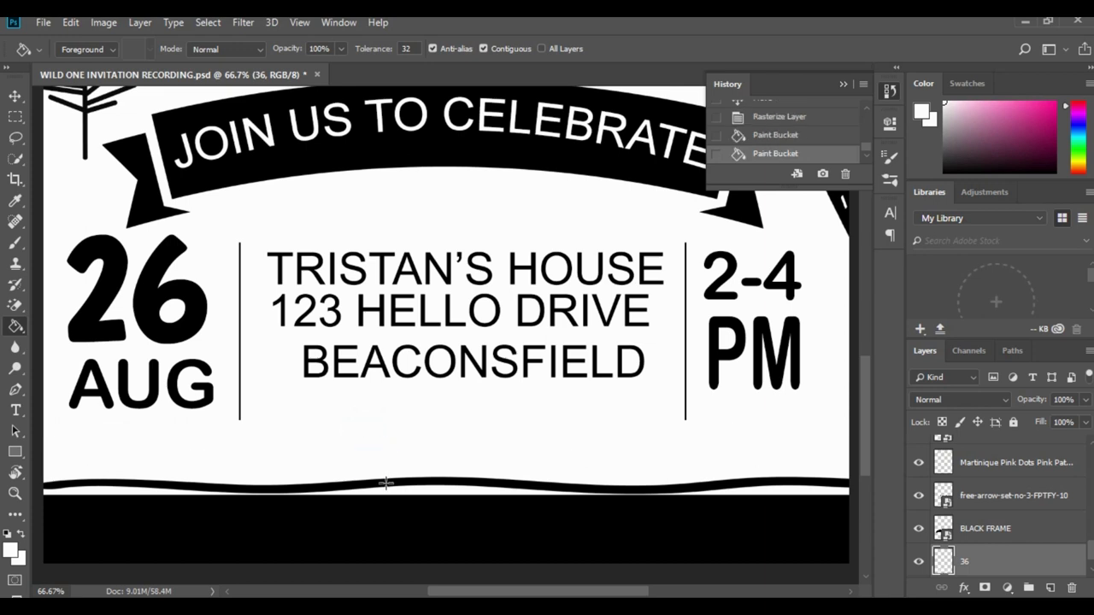
click(385, 484)
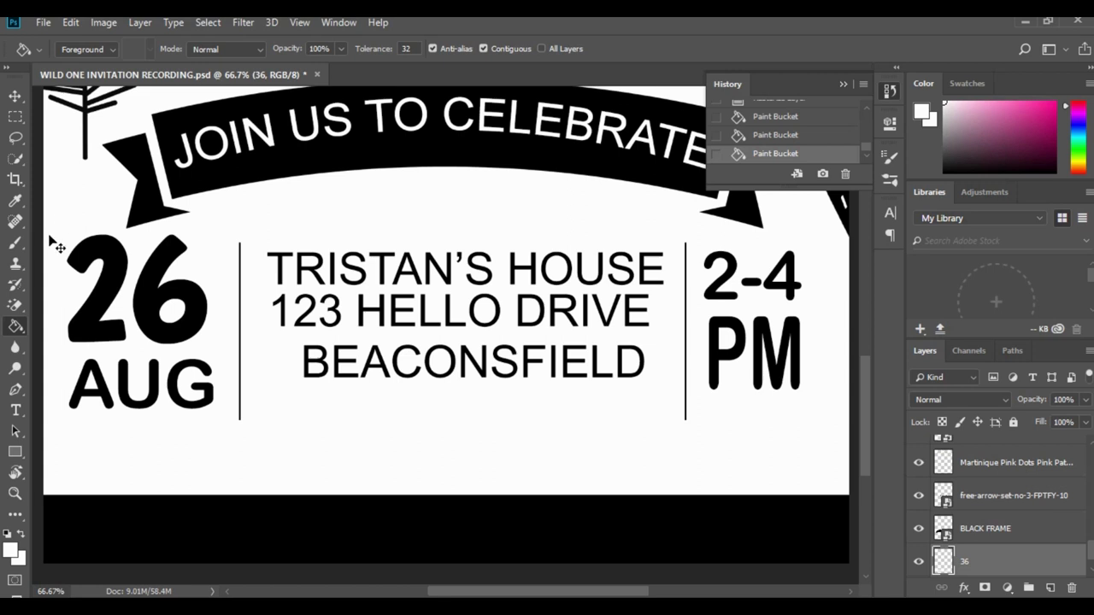
- Move the white waves down over the black footer strip and place layer 36 above Rectangle 1 in the layer order
key(ctrl+t)
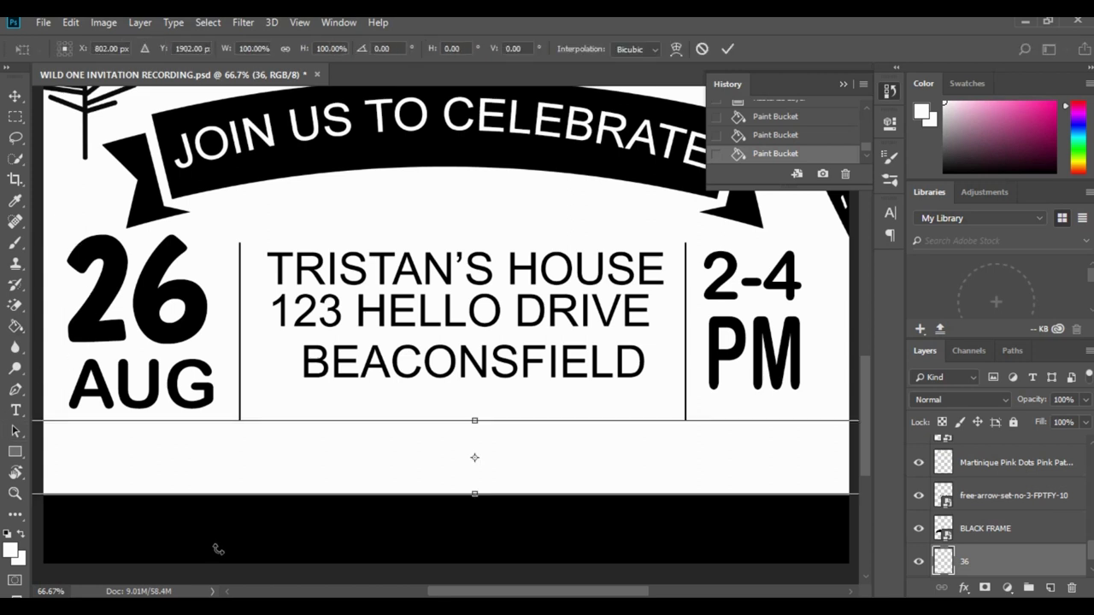
drag(564, 467, 566, 529)
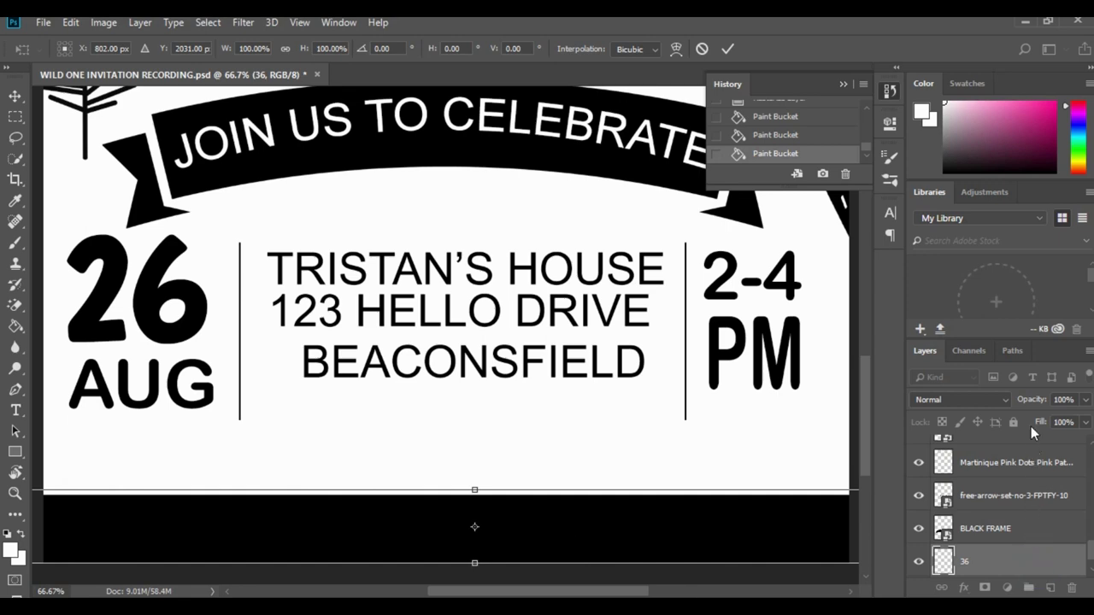
key(g)
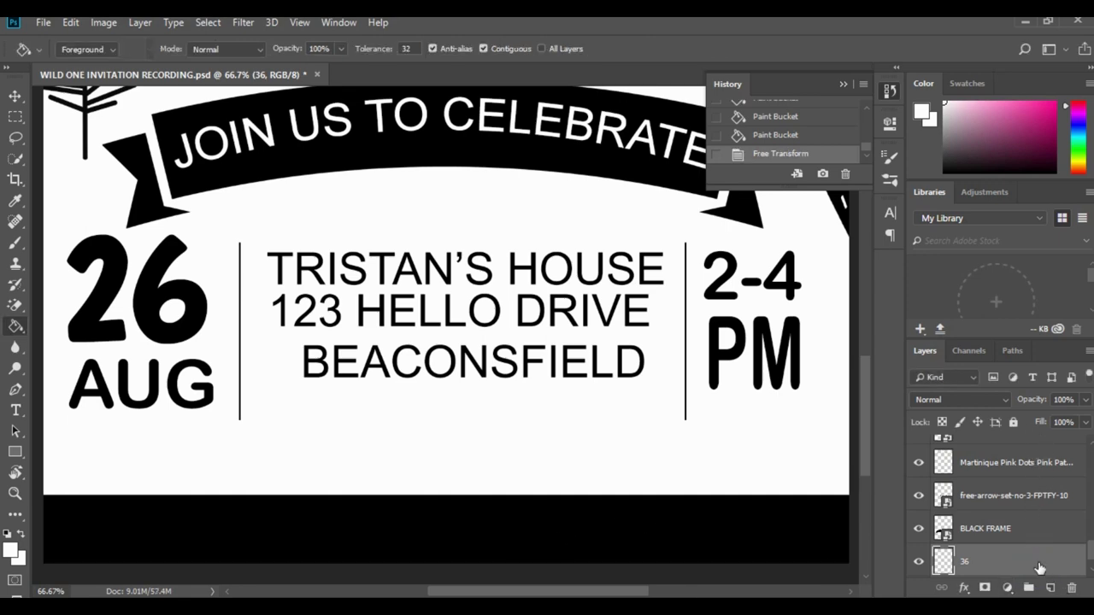
drag(1039, 568, 1030, 448)
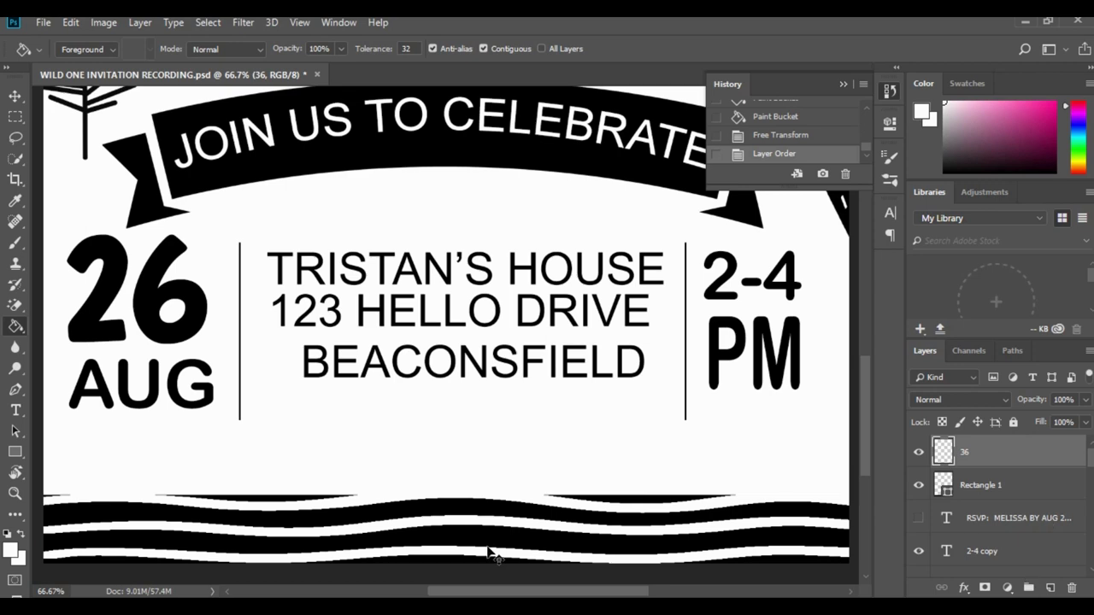
key(ctrl+minus)
key(ctrl+minus)
key(ctrl+minus)
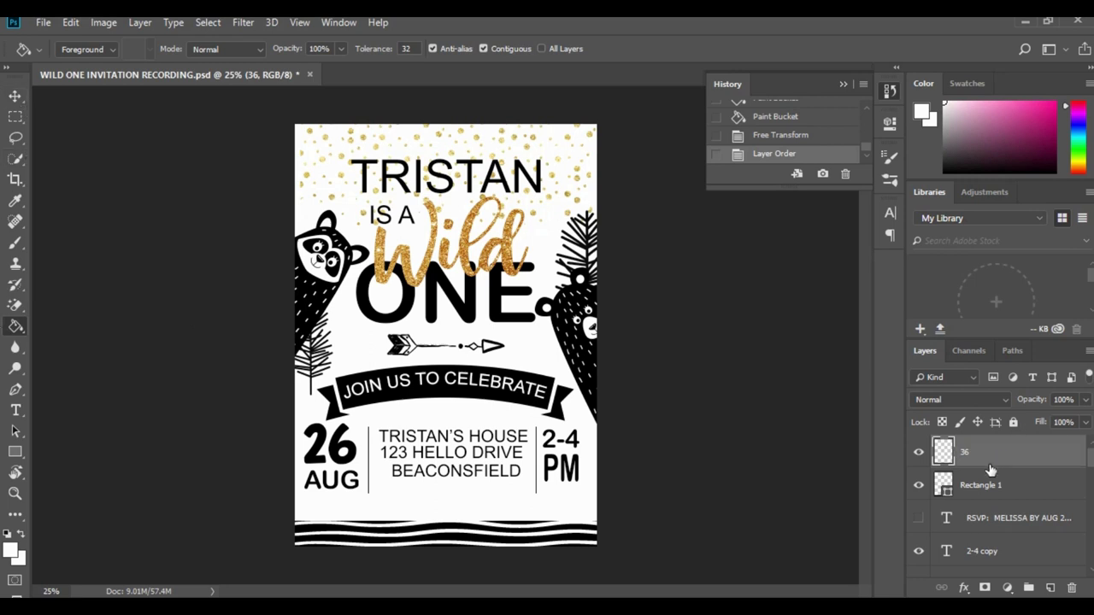
- Scale the white waves to 62.32% height, centre them vertically within the black strip, and show the RSVP text layer again
key(ctrl+t)
drag(457, 520, 457, 523)
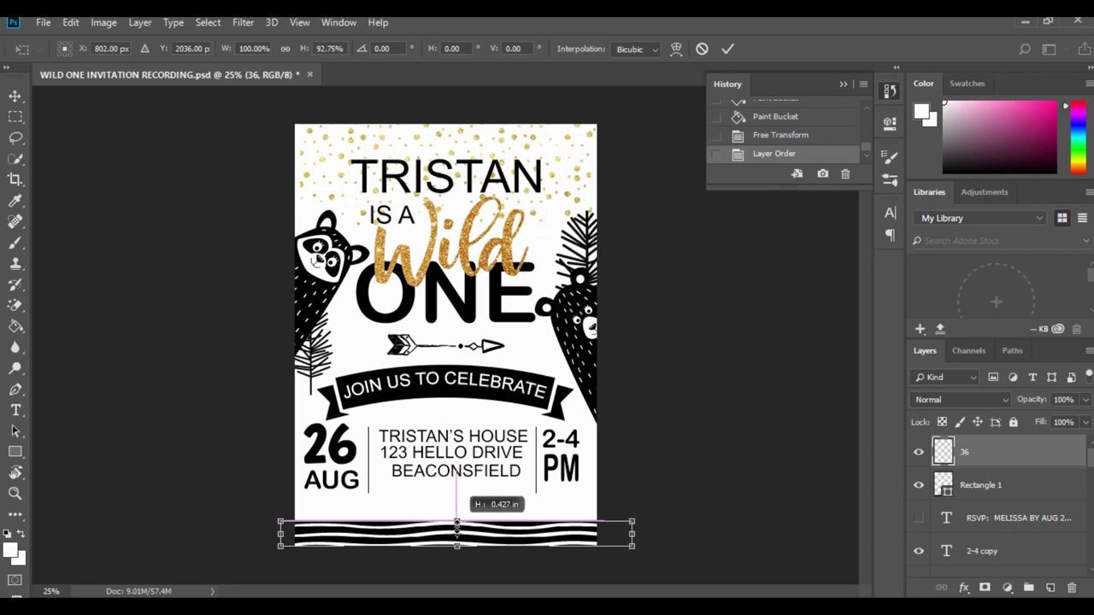
drag(459, 543, 504, 526)
click(504, 535)
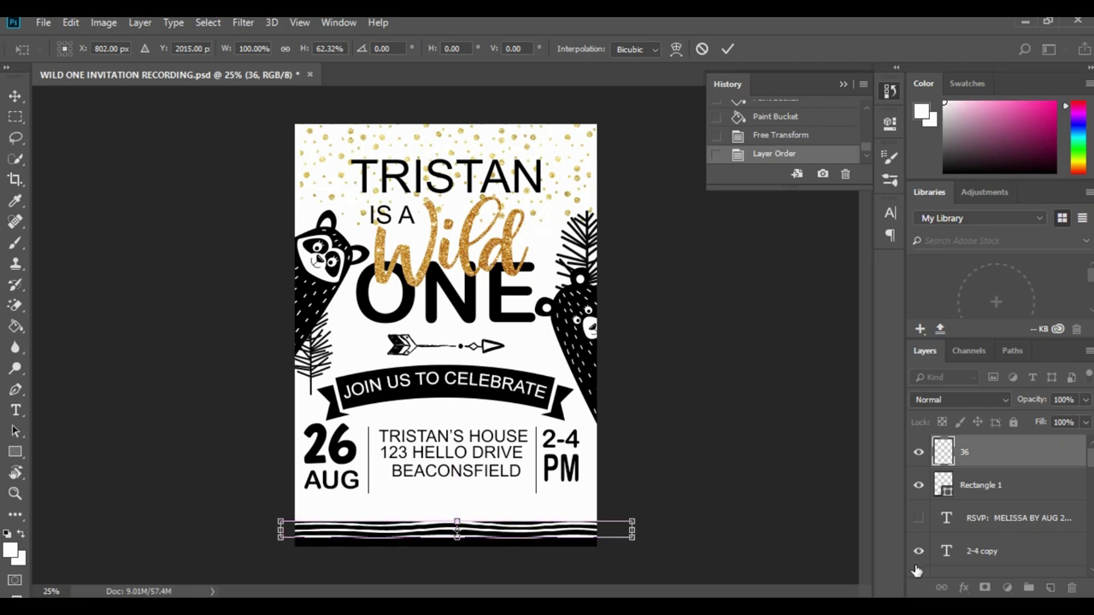
key(Down)
key(Down)
key(Down)
key(Down)
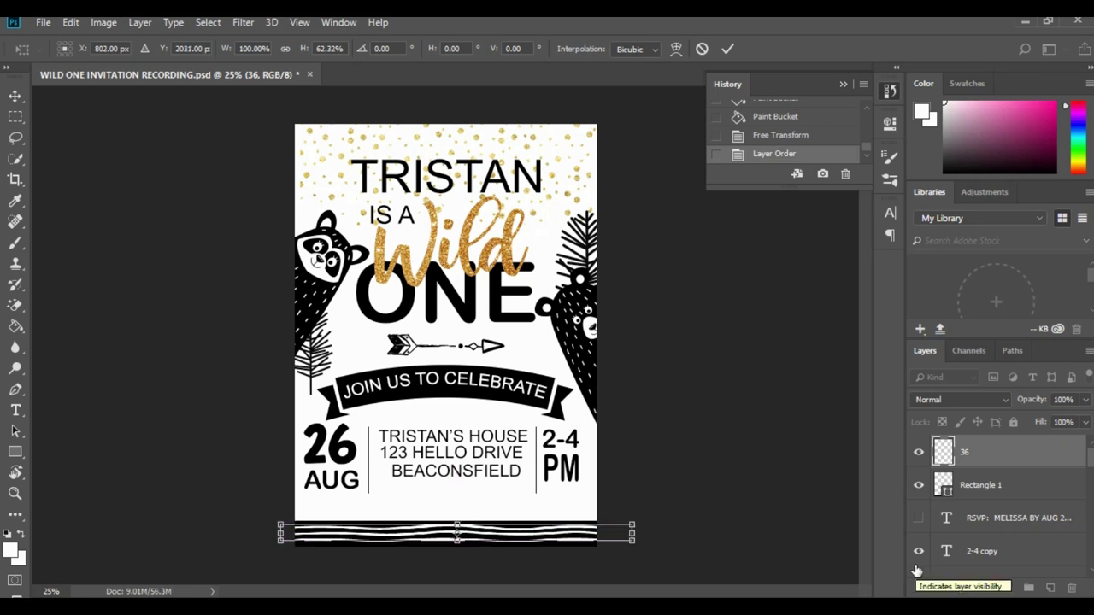
key(Return)
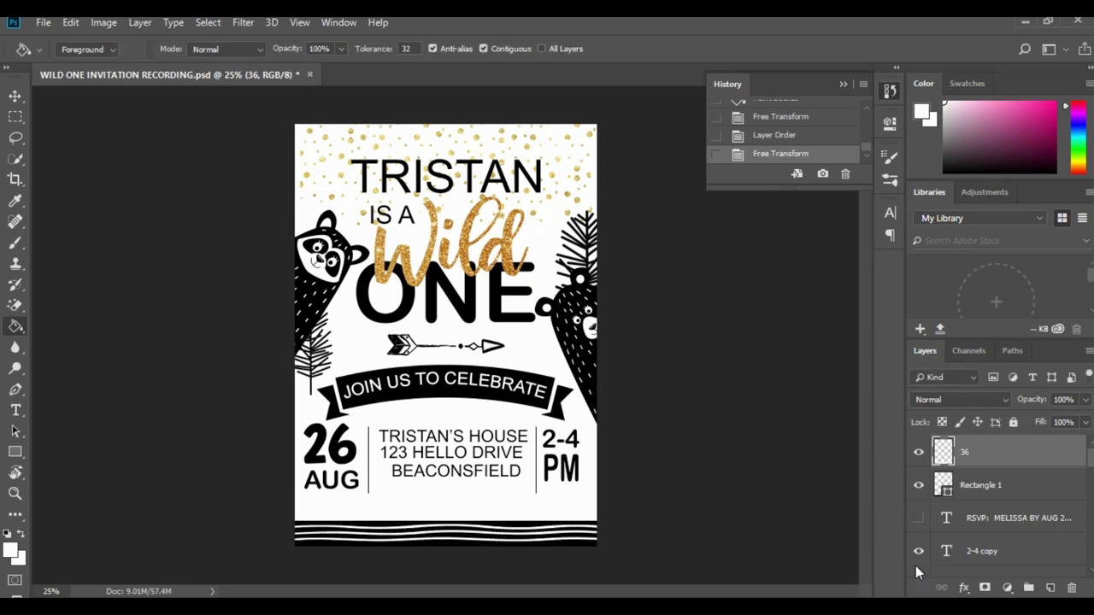
click(919, 520)
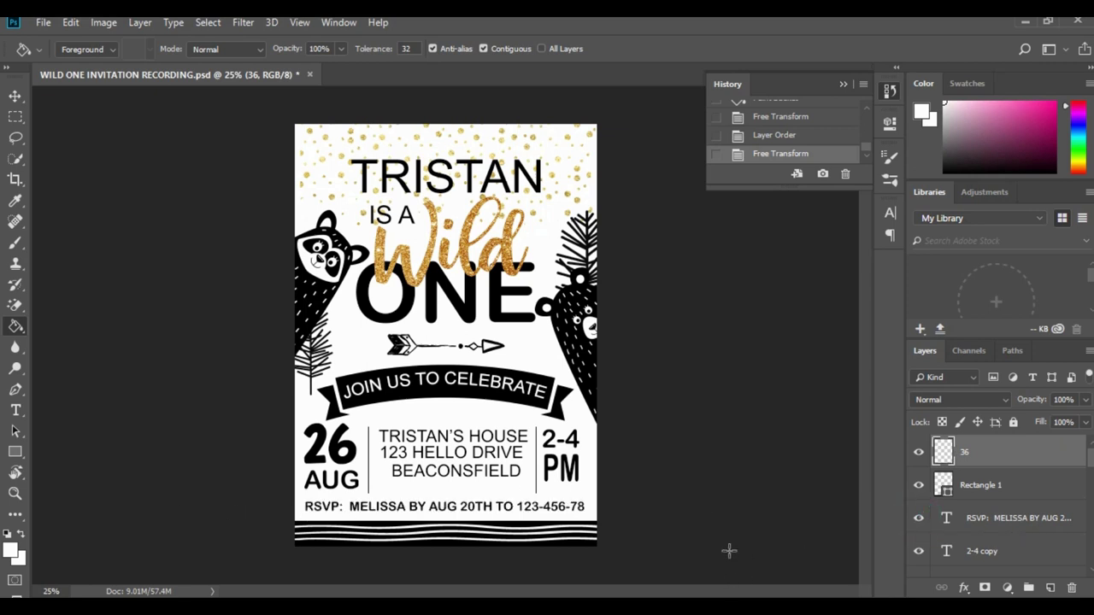
- Save the layered invitation in Photoshop format as WILD ONE INVITATION RECORDING, replacing the existing file in the WILD ONE INVITATION folder
click(16, 96)
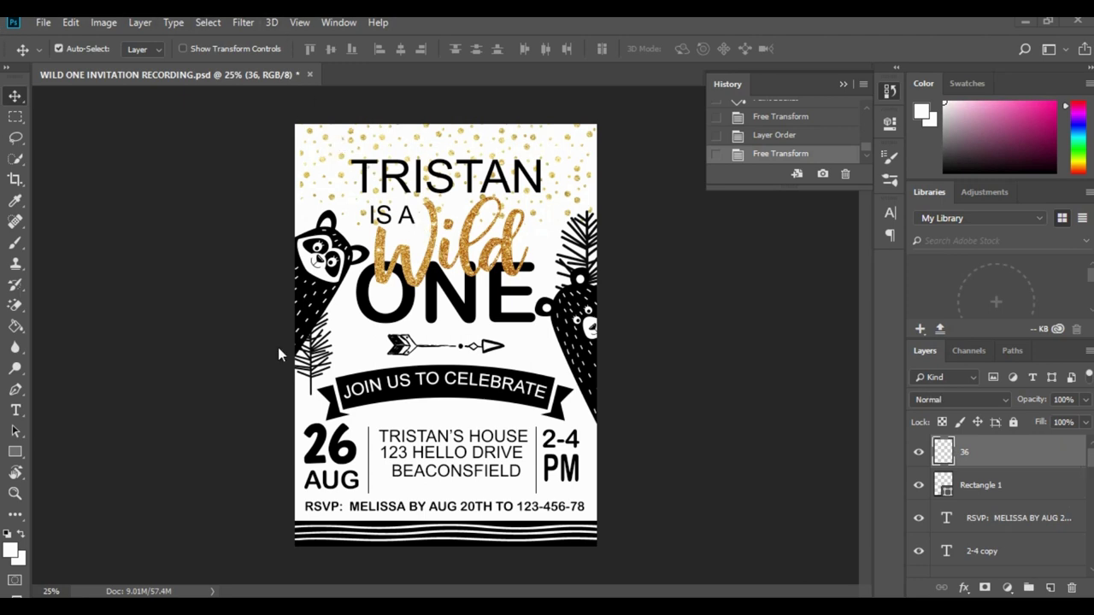
click(42, 23)
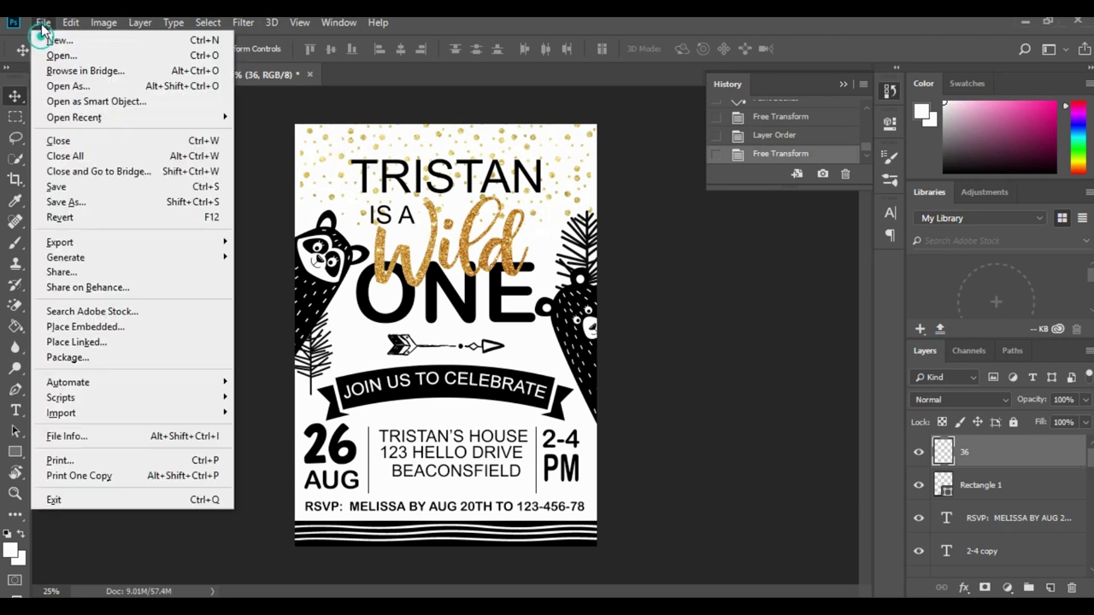
click(66, 203)
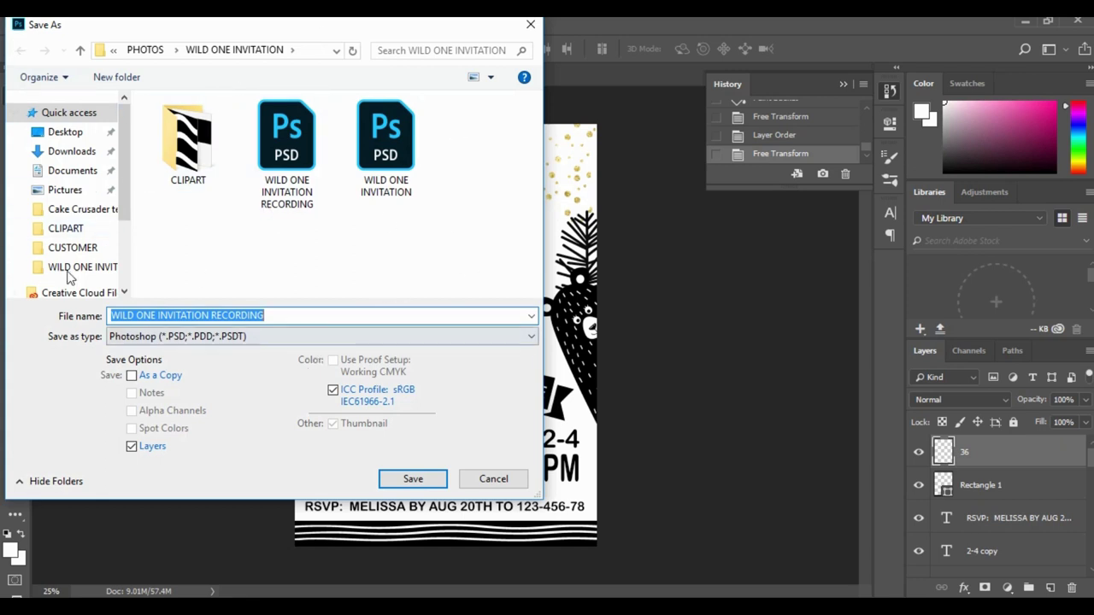
click(275, 316)
drag(265, 315, 211, 316)
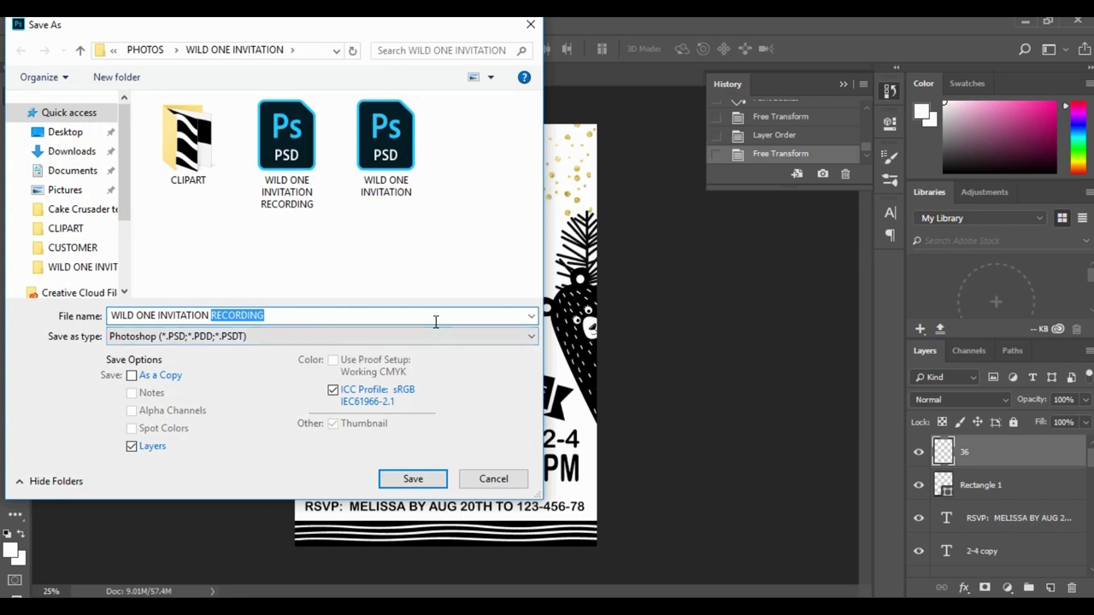
text(5X7)
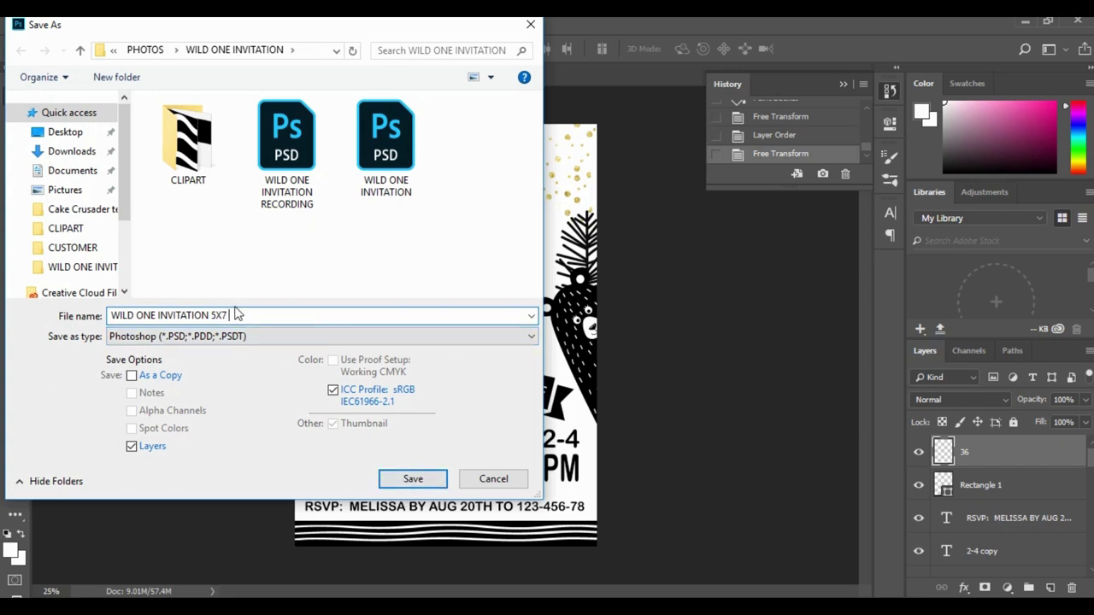
click(305, 189)
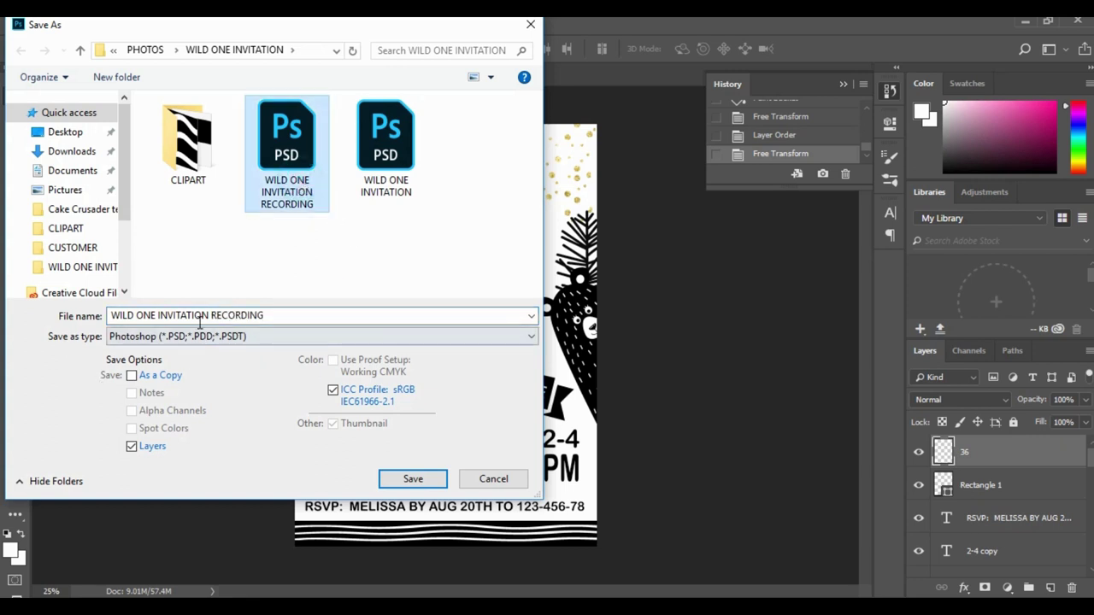
click(413, 480)
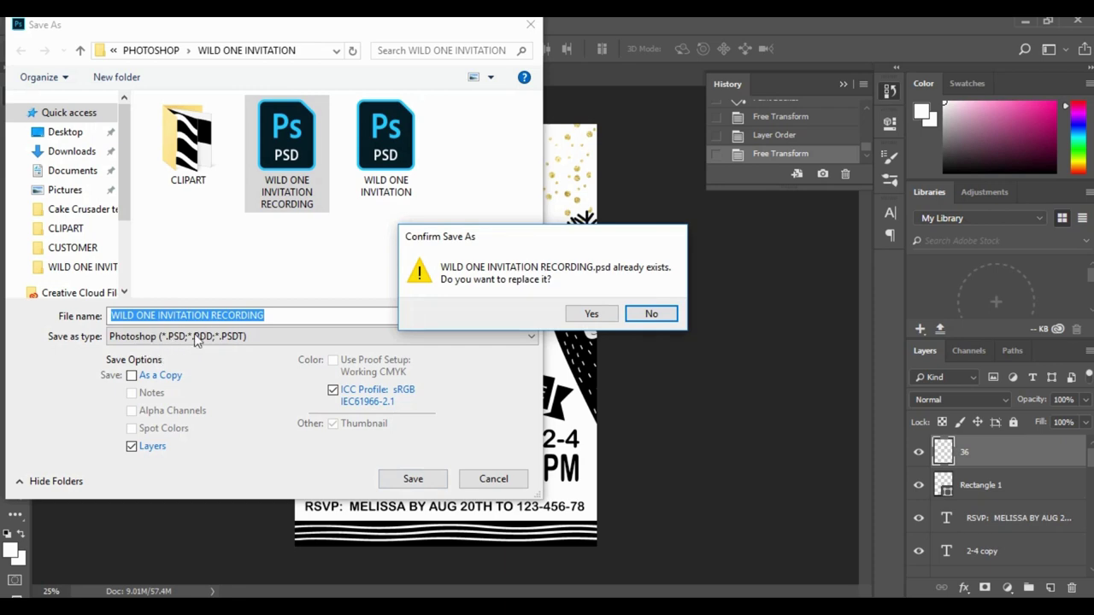
click(613, 317)
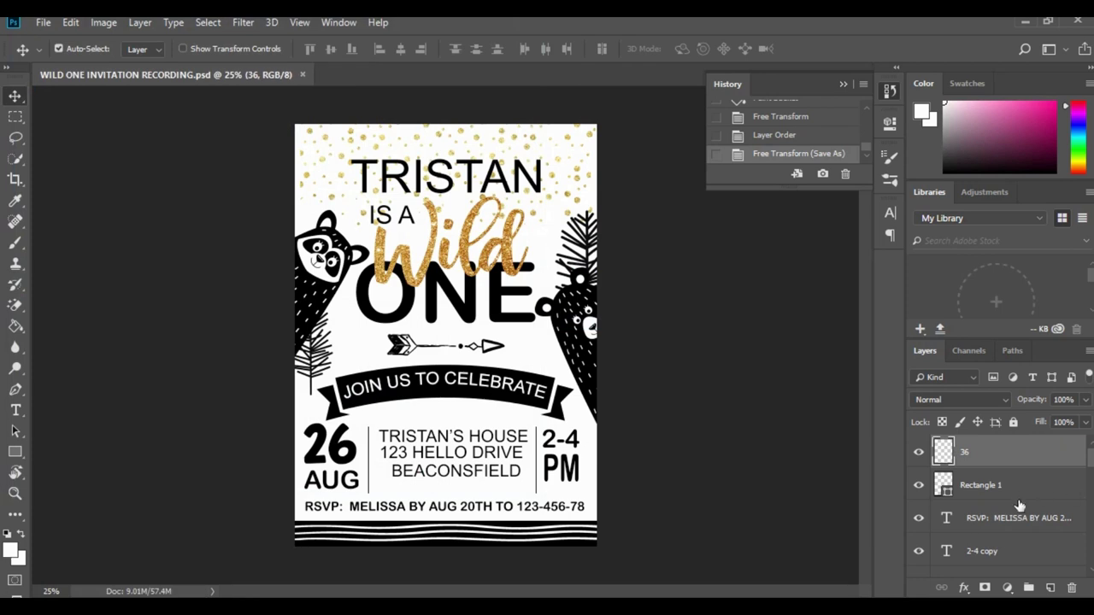
- Select all layers down to the Background and flatten the invitation into a single layer
scroll(1023, 505, down, 1)
scroll(1023, 505, up, 1)
scroll(1018, 547, down, 10)
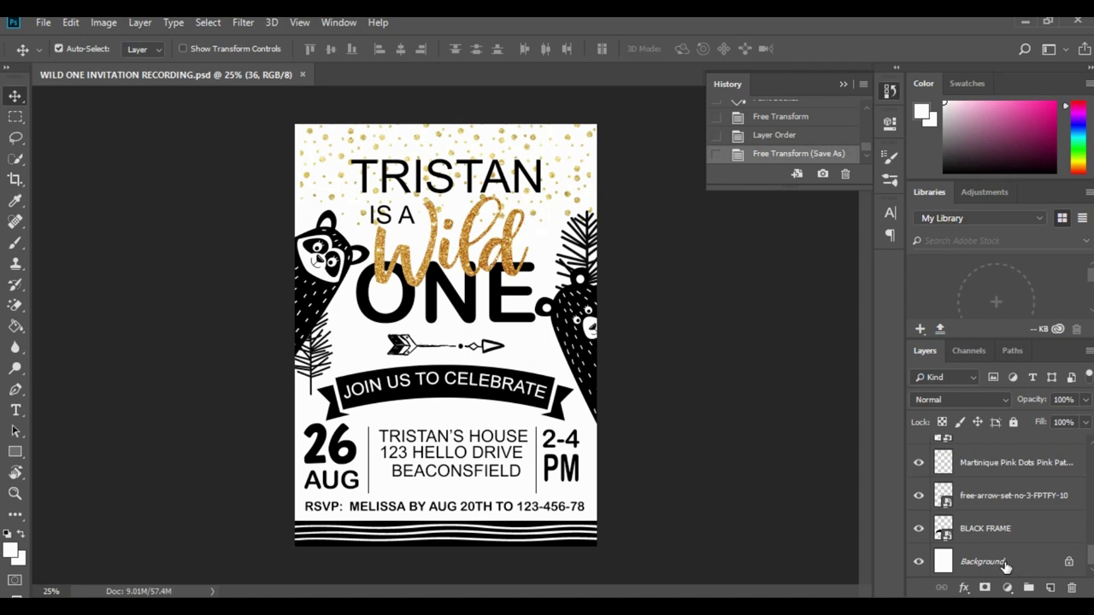
shift+click(1006, 566)
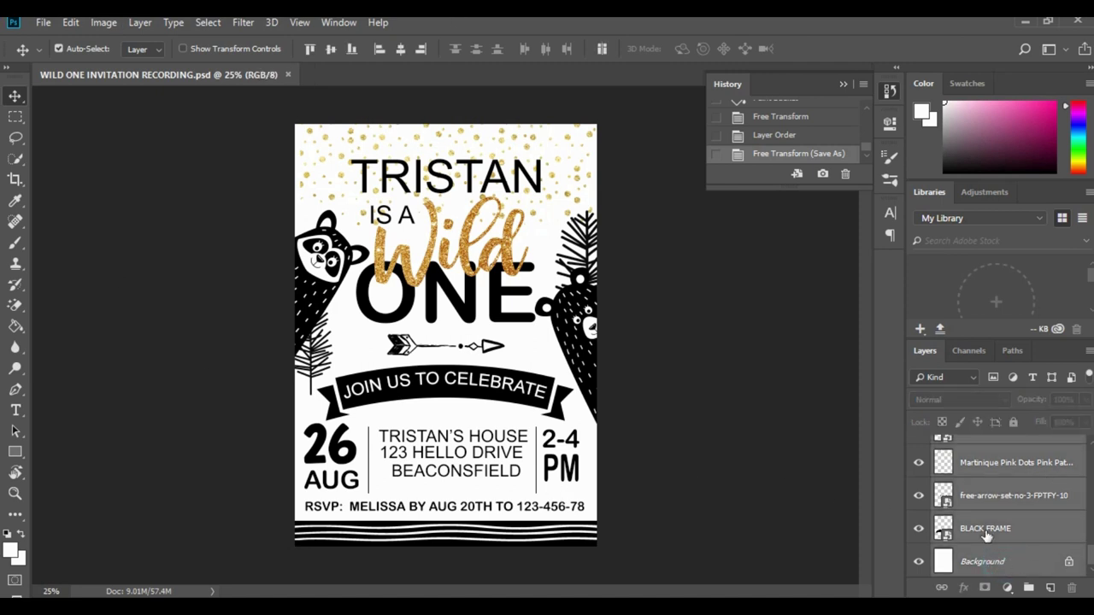
click(139, 24)
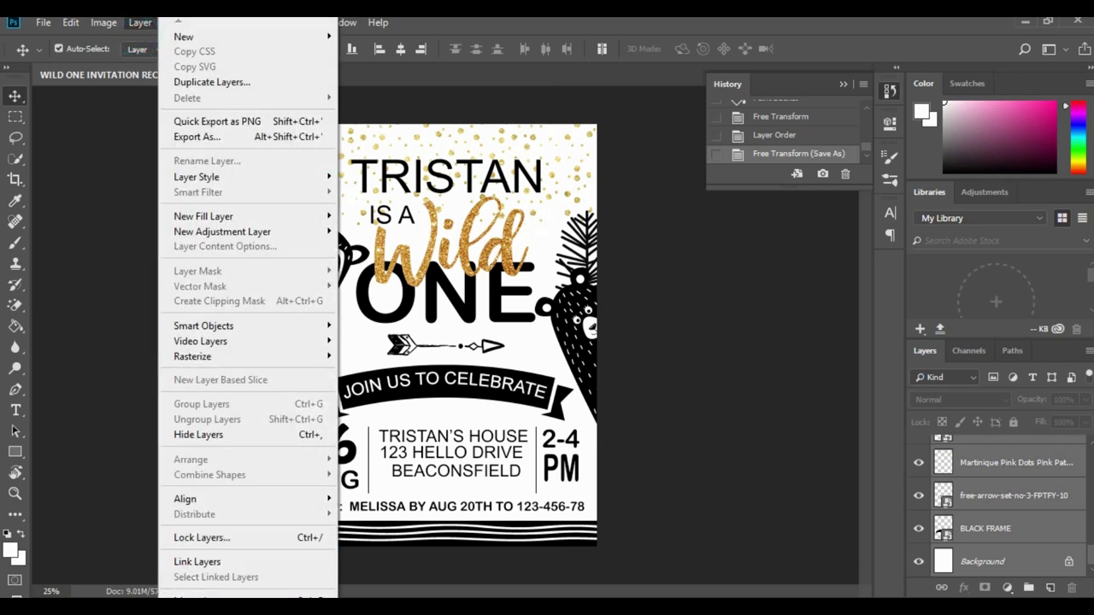
scroll(201, 590, down, 2)
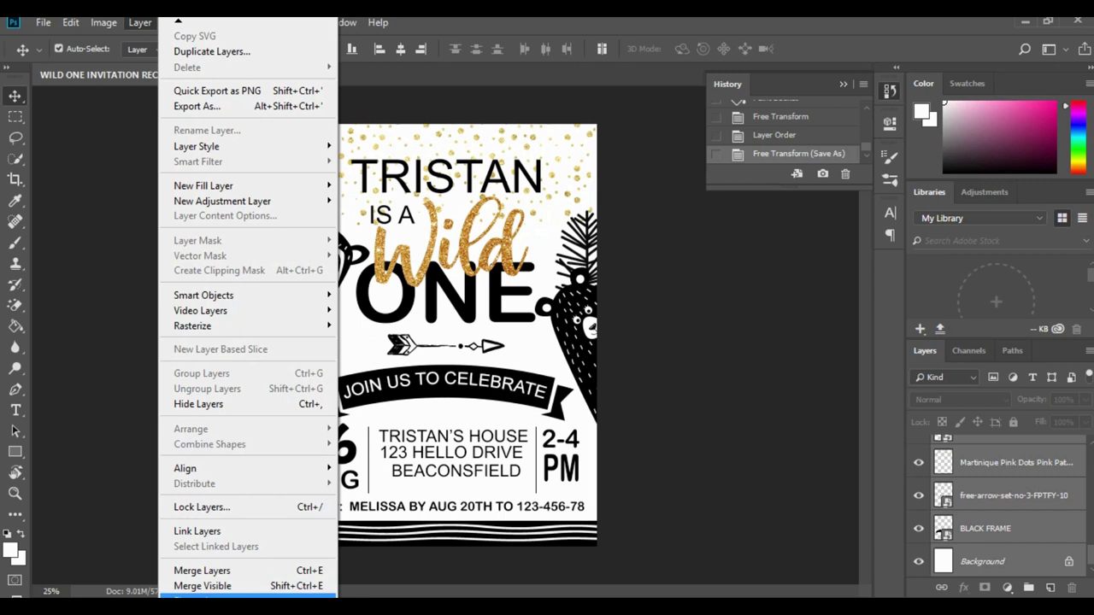
click(203, 596)
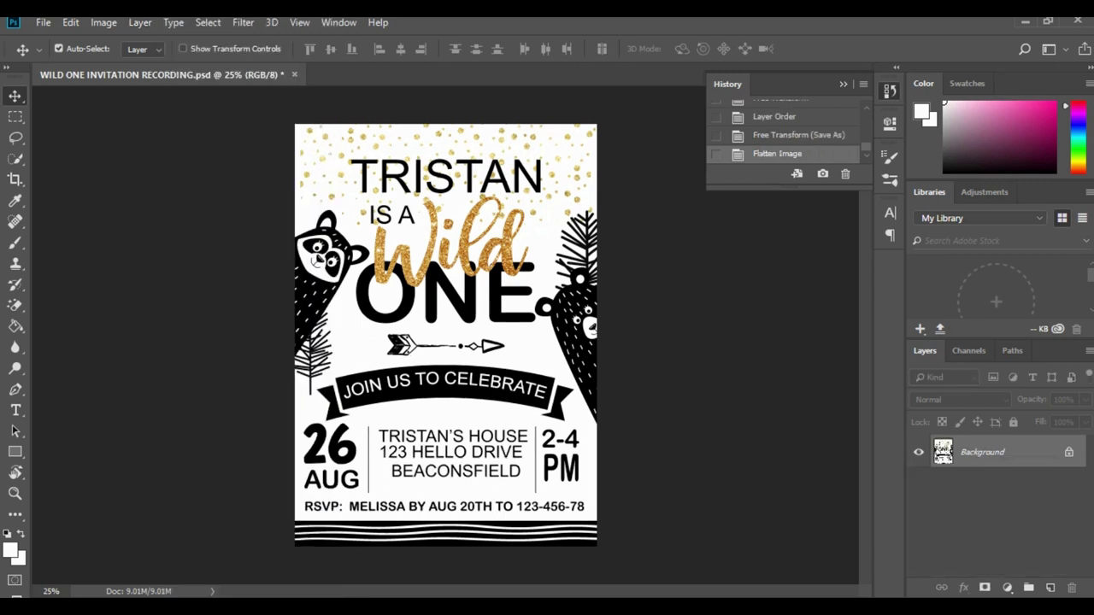
click(41, 22)
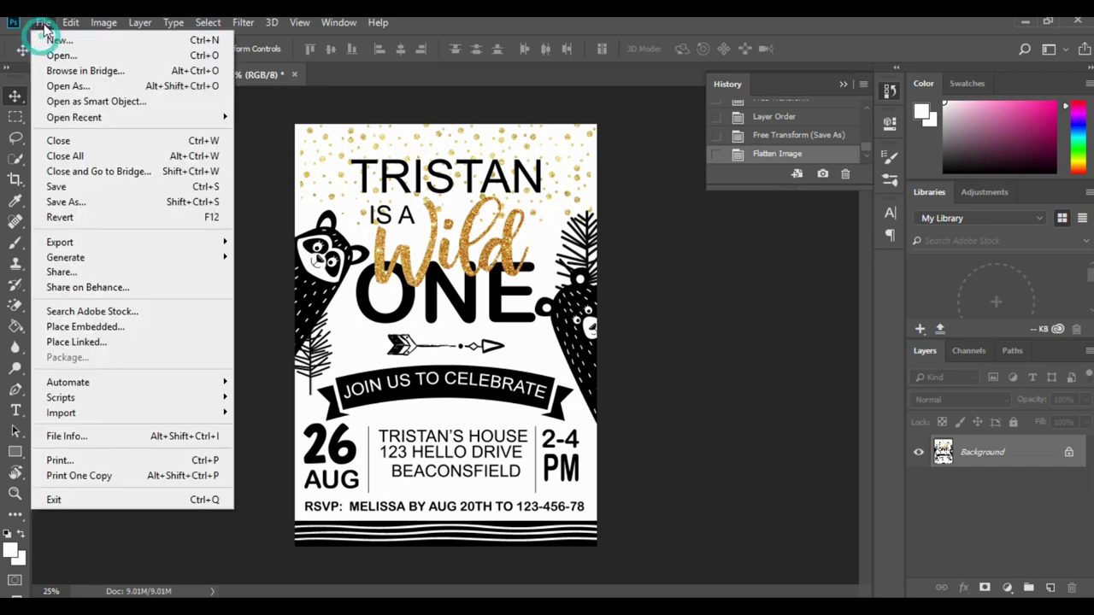
click(62, 202)
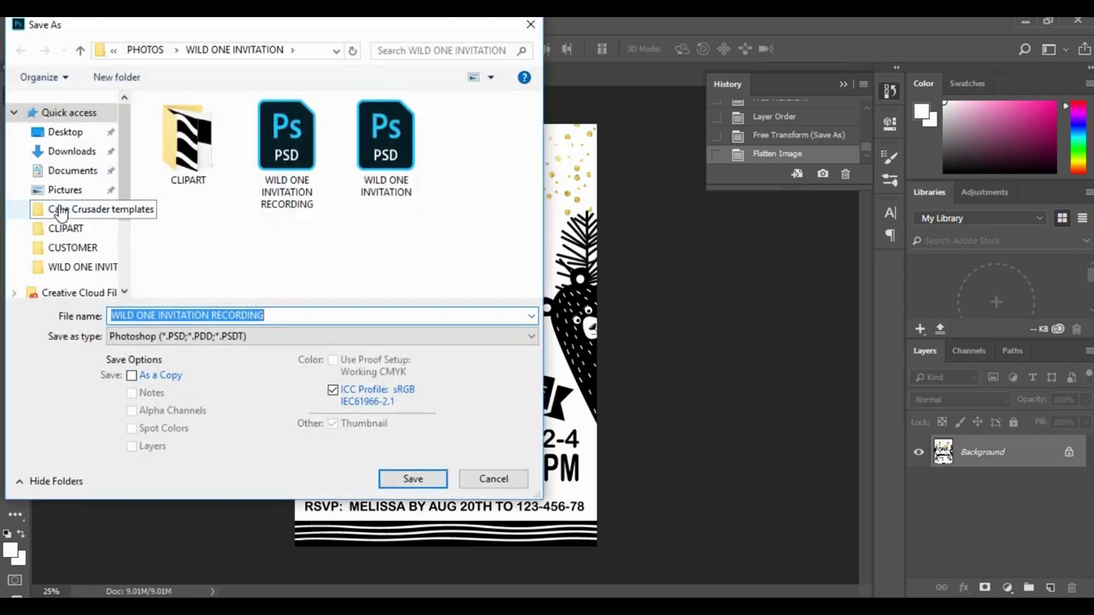
click(165, 336)
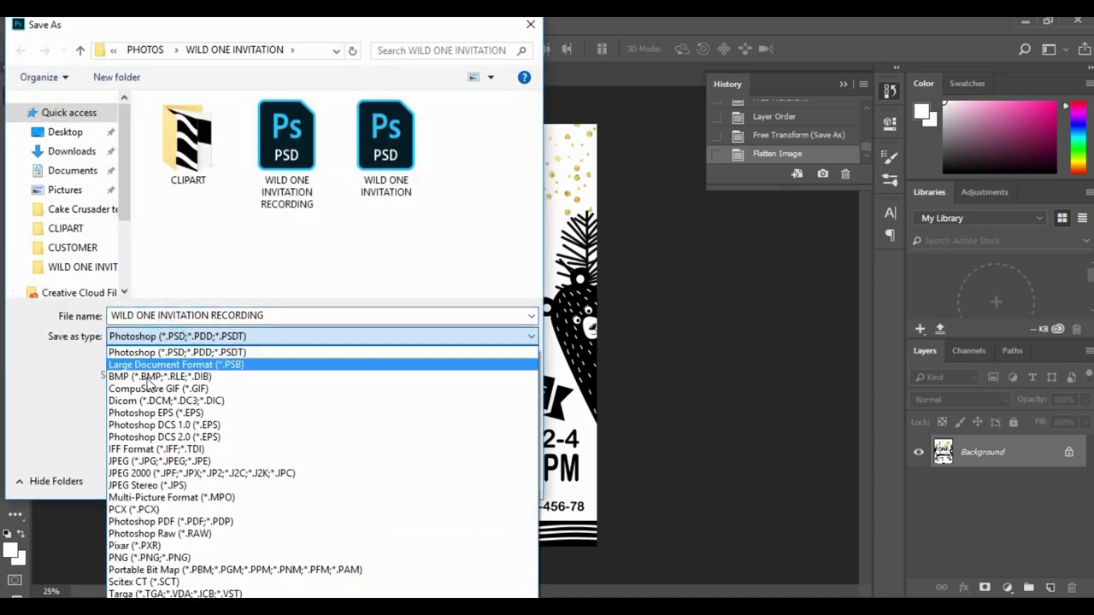
click(150, 463)
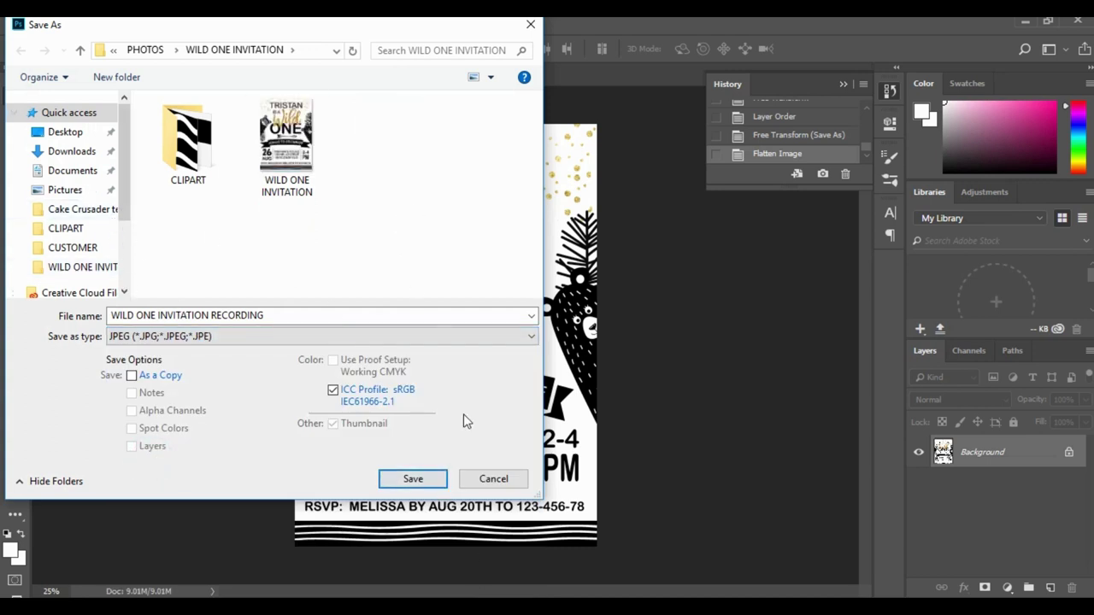
click(494, 479)
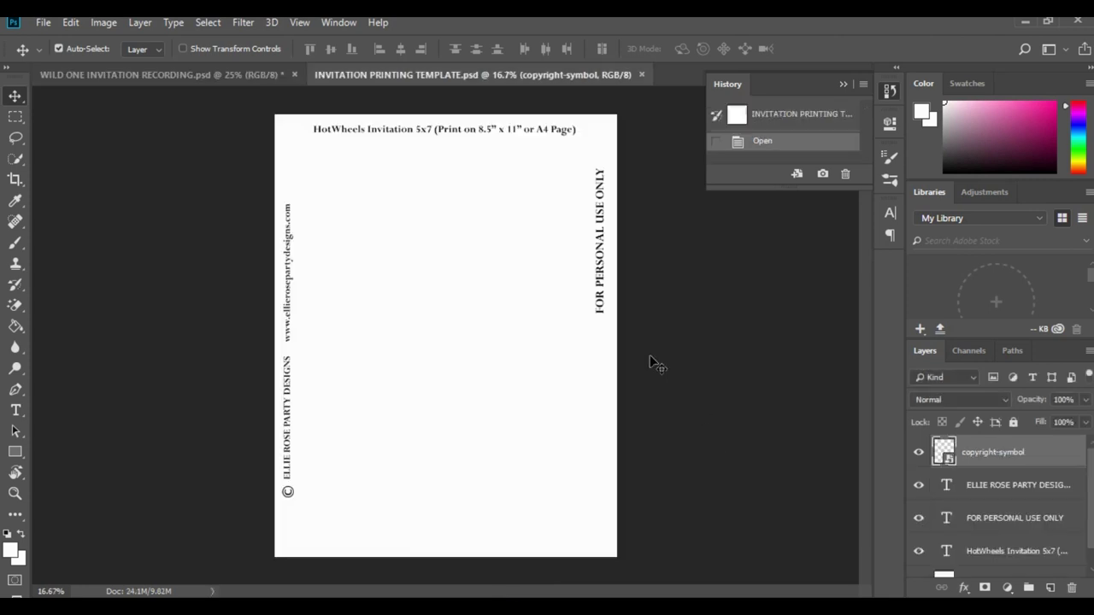
- Copy the flattened invitation into INVITATION PRINTING TEMPLATE.psd and rotate it -89.97° so it lies sideways just below the page heading
click(146, 74)
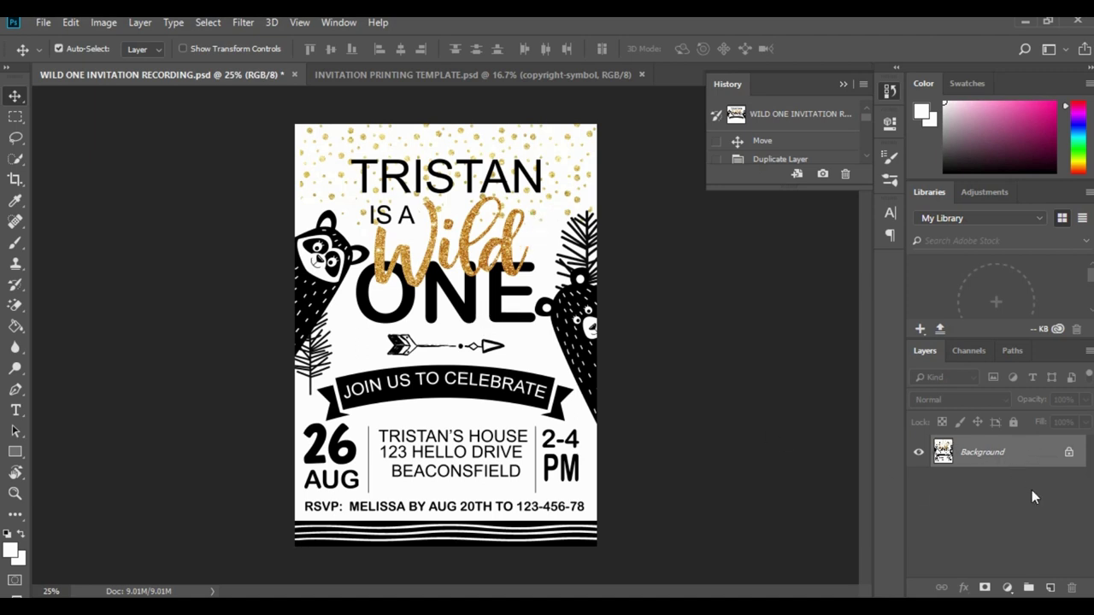
drag(1023, 453, 470, 271)
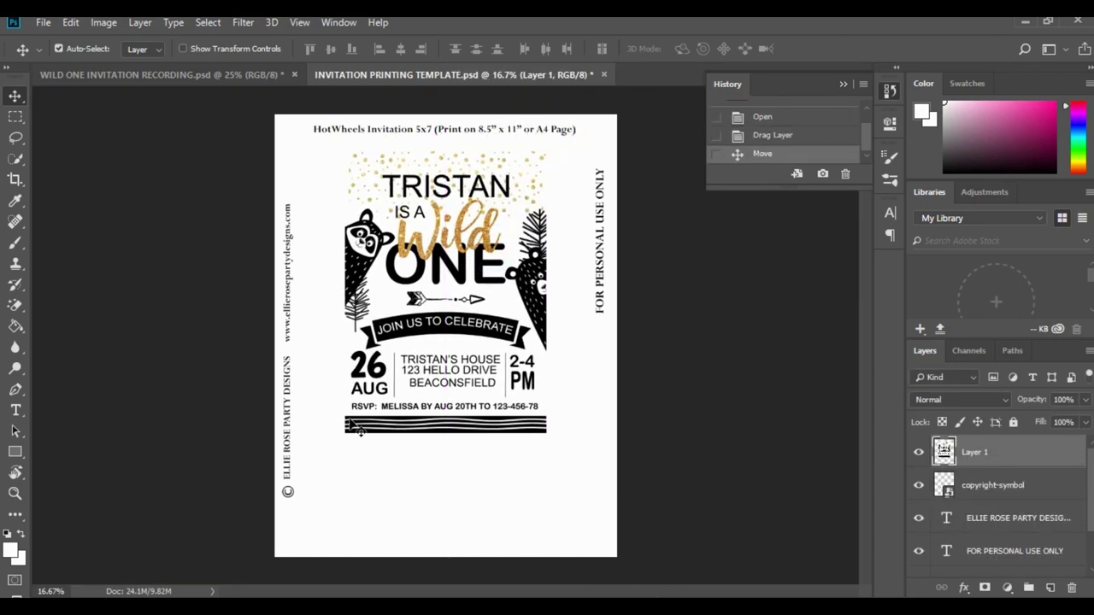
key(ctrl+t)
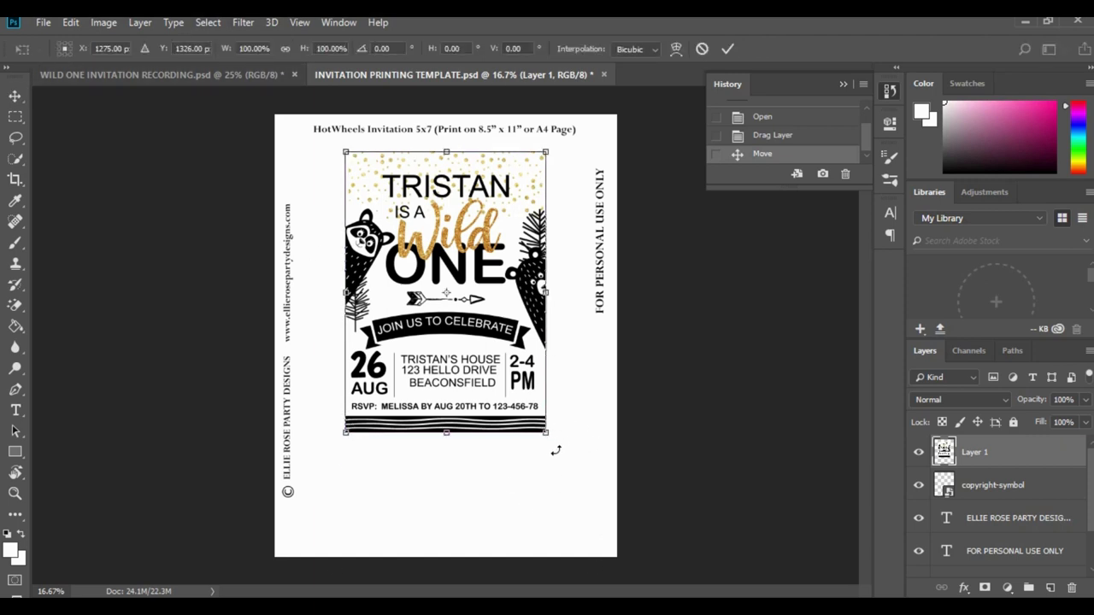
drag(556, 451, 640, 157)
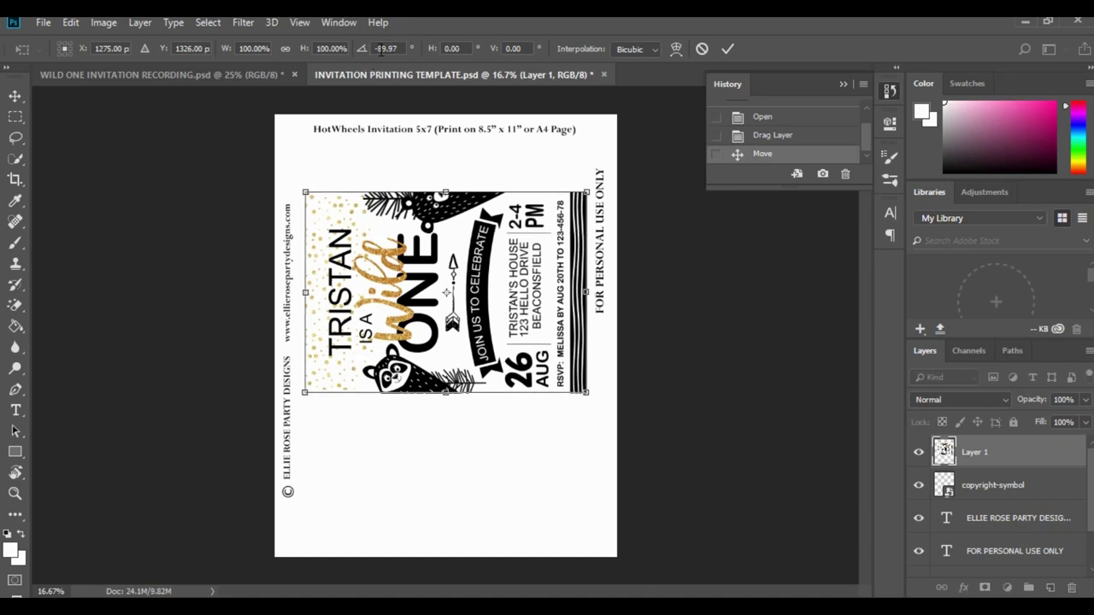
key(Return)
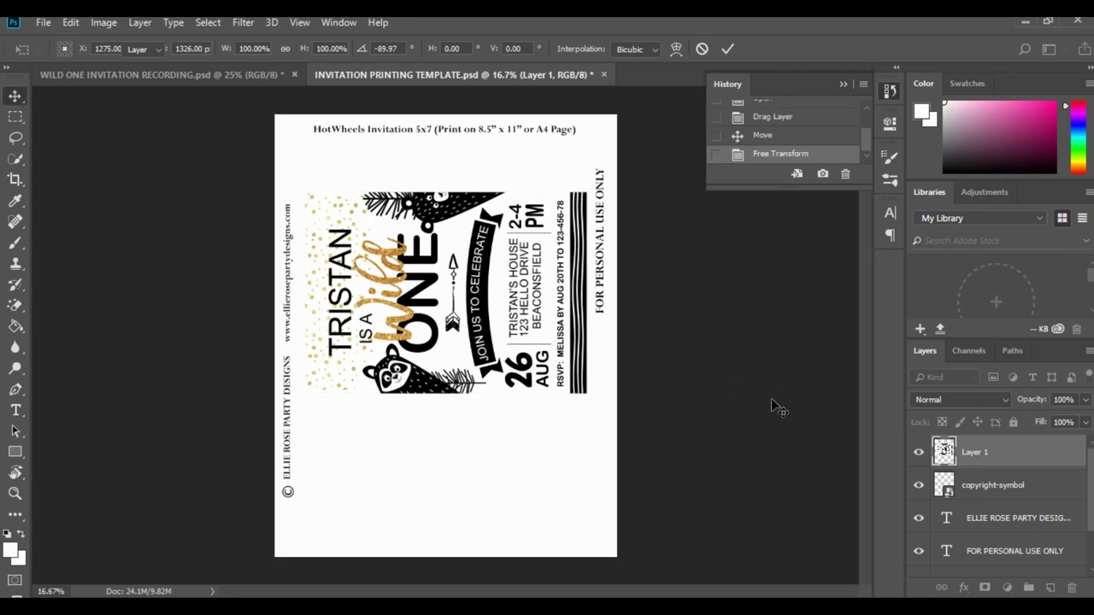
drag(475, 324, 471, 270)
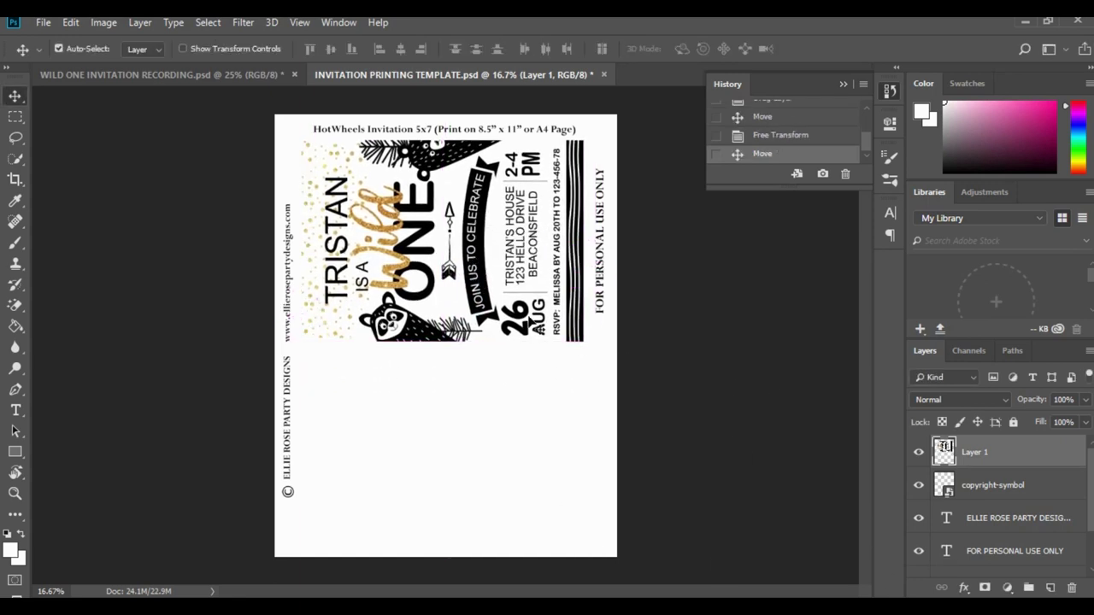
- Duplicate the rotated invitation layer and position the copy directly beneath the original so their edges meet without overlapping
click(1037, 444)
drag(1042, 466, 1051, 589)
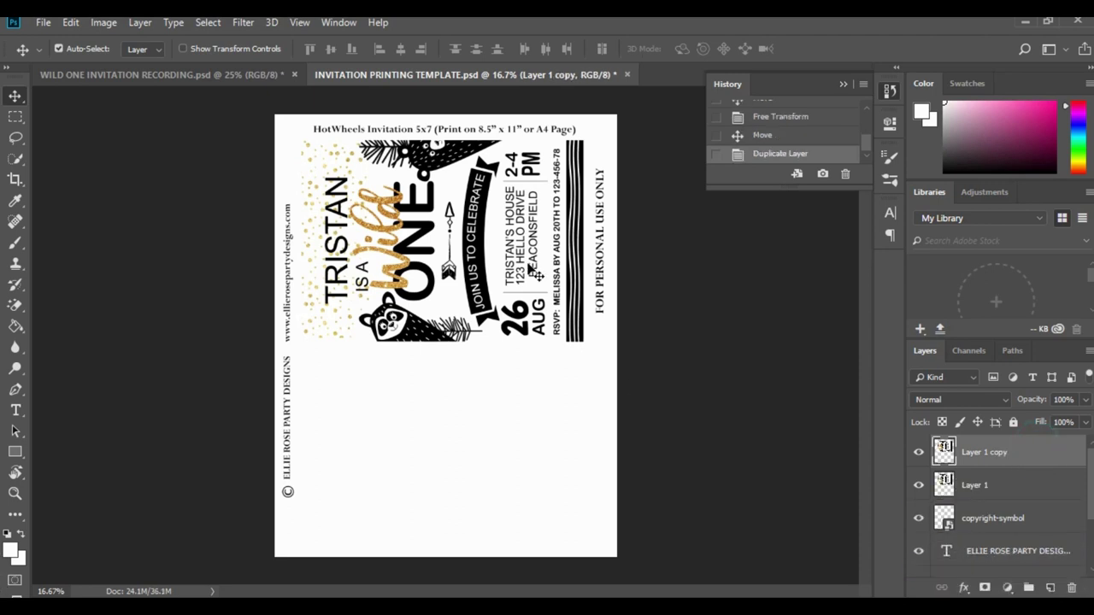
drag(513, 229, 512, 423)
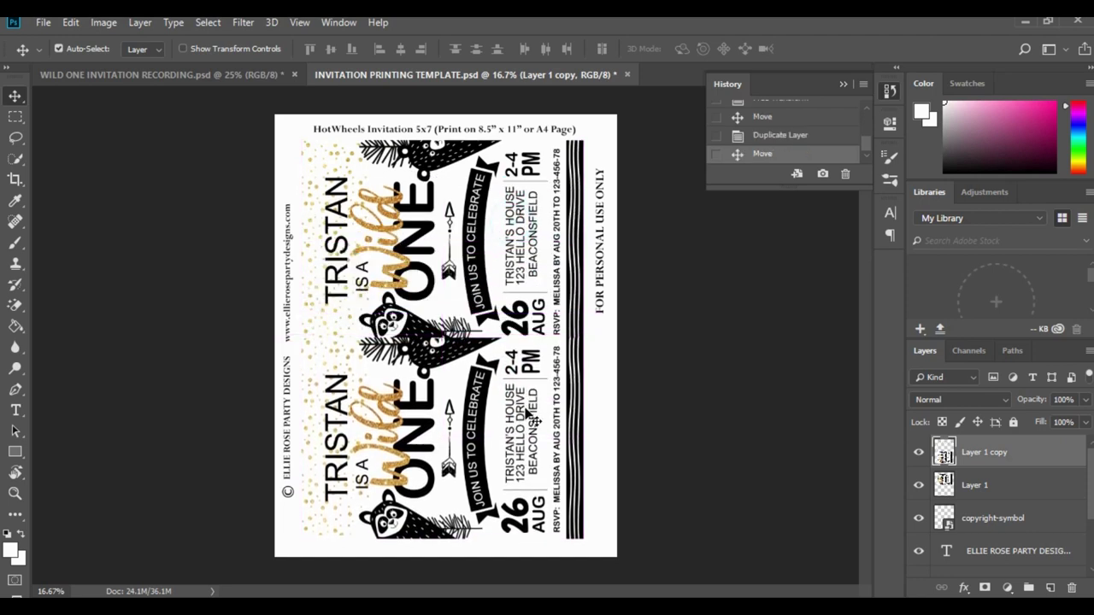
key(shift+Down)
key(shift+Down)
key(shift+Down)
key(shift+Down)
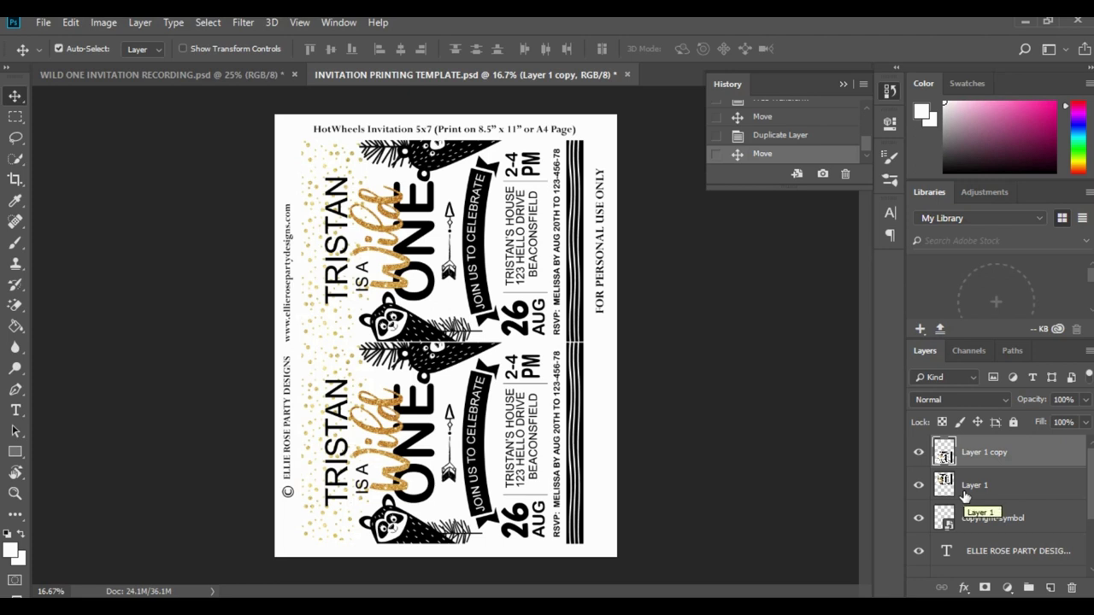
- Select all layers of the printing template and flatten the two-invitation sheet into one layer
scroll(964, 496, down, 3)
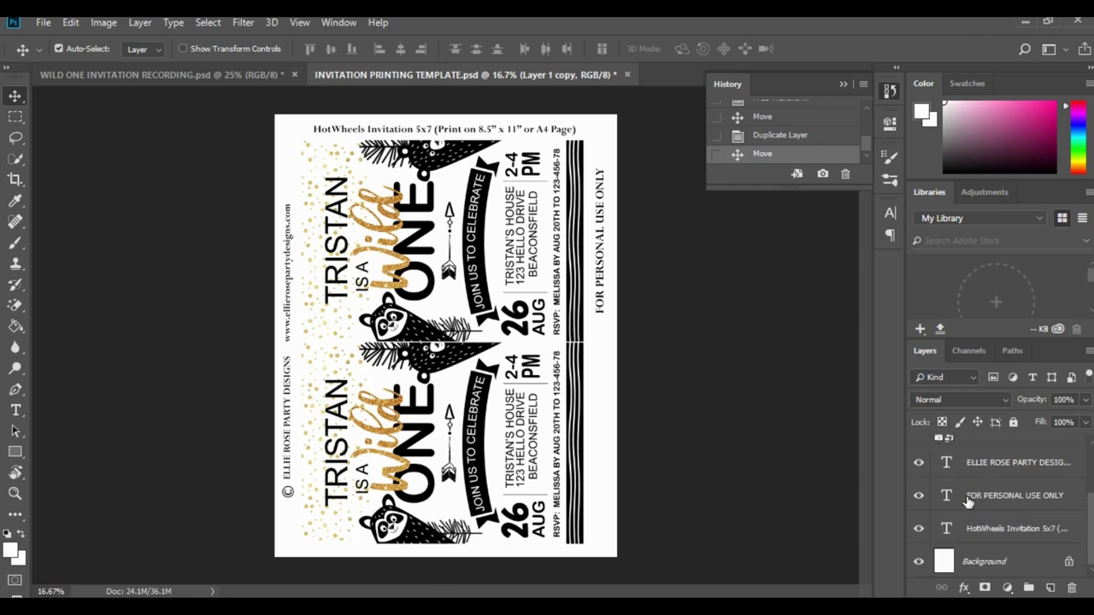
shift+click(1011, 554)
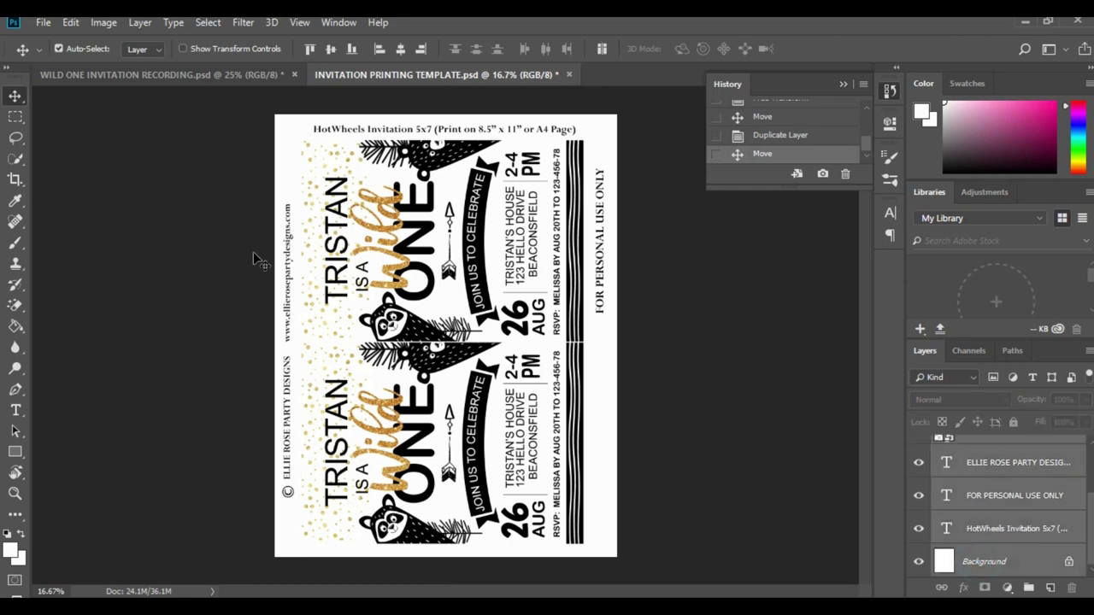
click(141, 23)
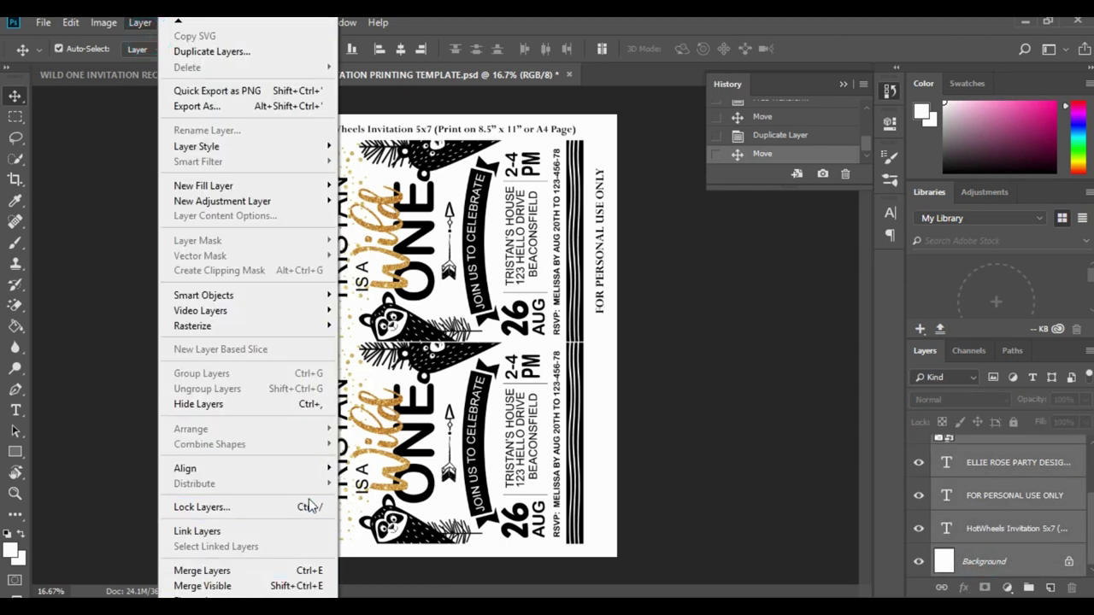
click(199, 596)
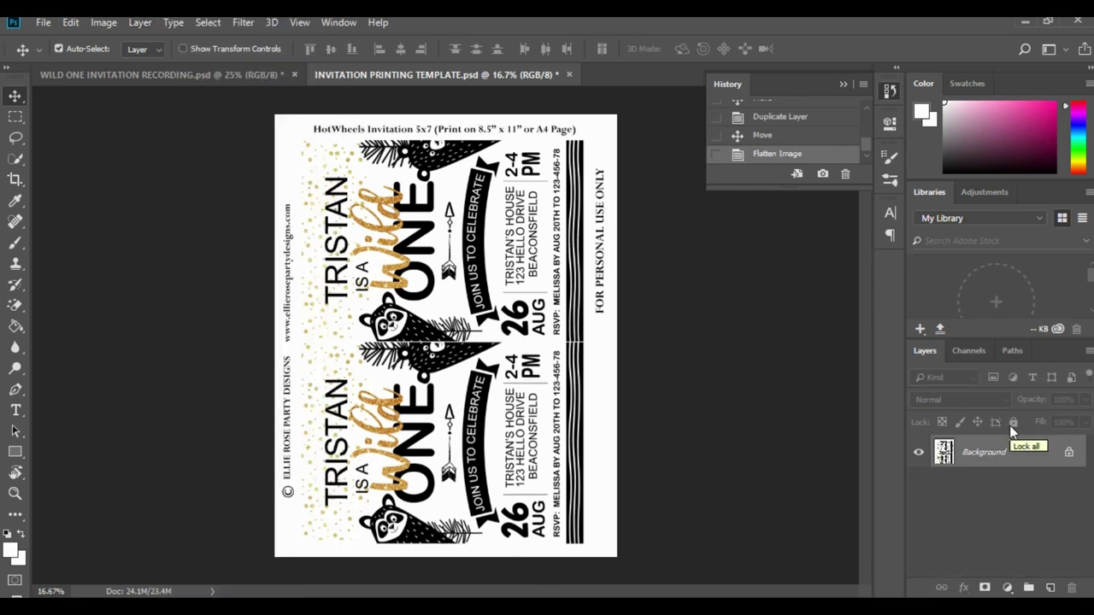
- Save the flattened printing sheet as a Photoshop PDF named INVITATION PRINTING TEMPLATE in the WILD ONE INVITATION folder
click(41, 23)
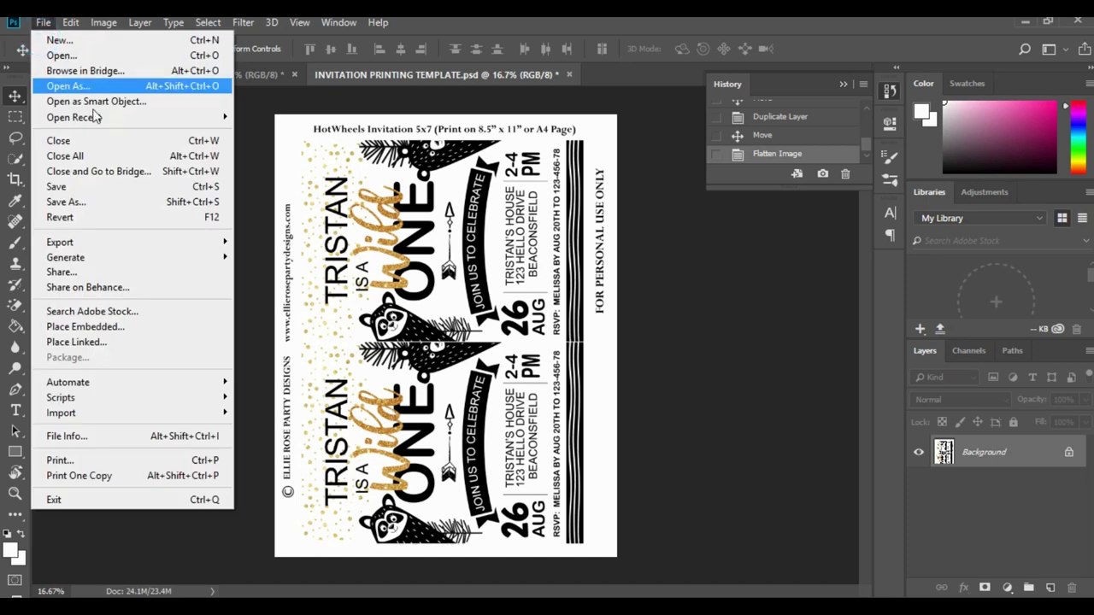
click(74, 202)
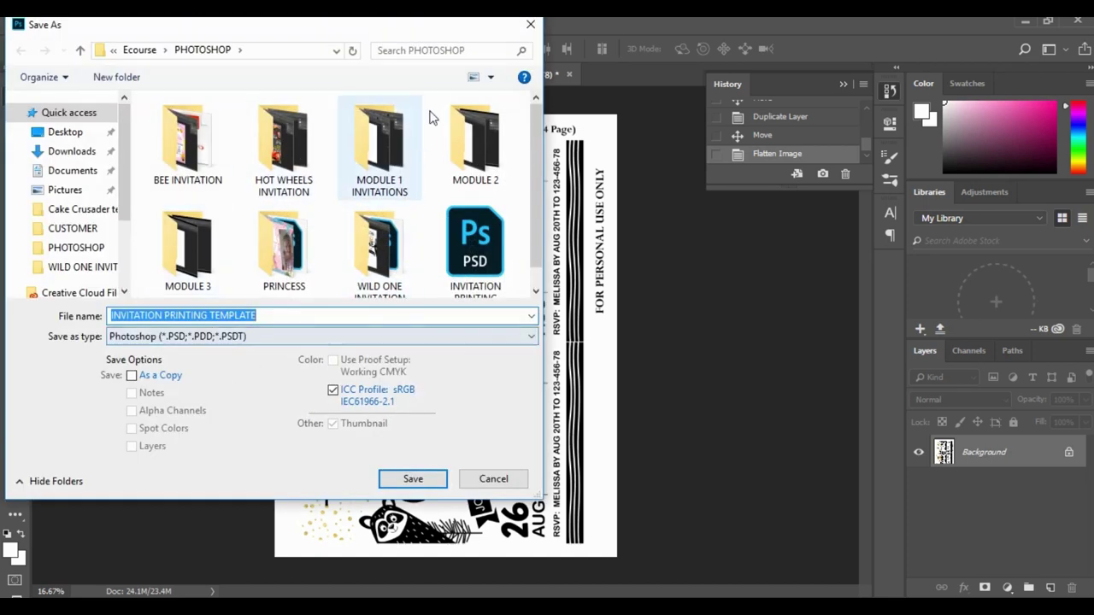
scroll(427, 200, down, 1)
click(369, 245)
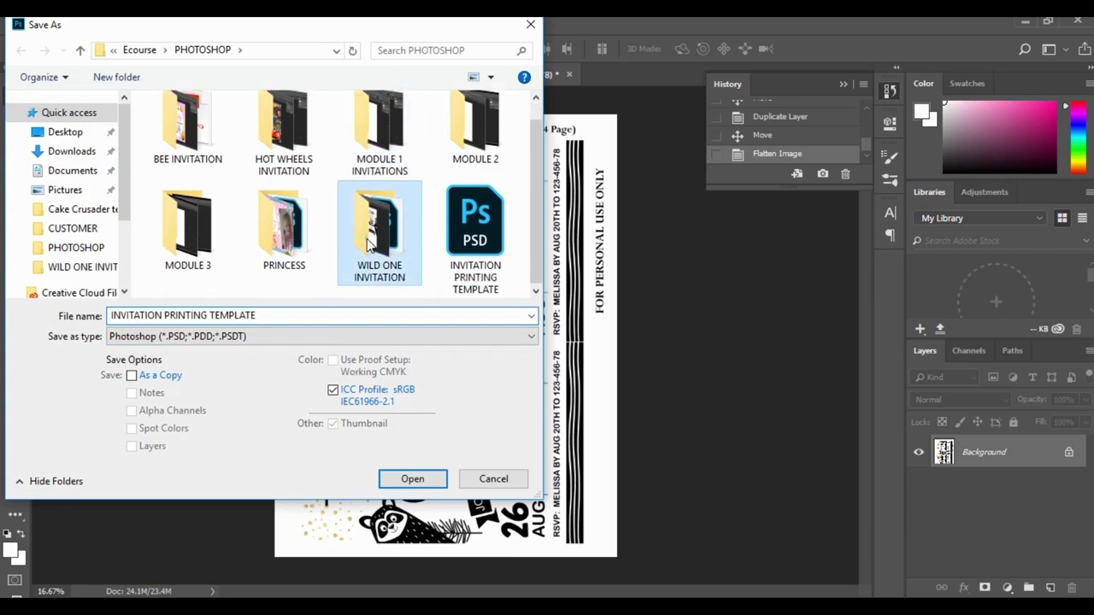
double_click(370, 246)
click(228, 339)
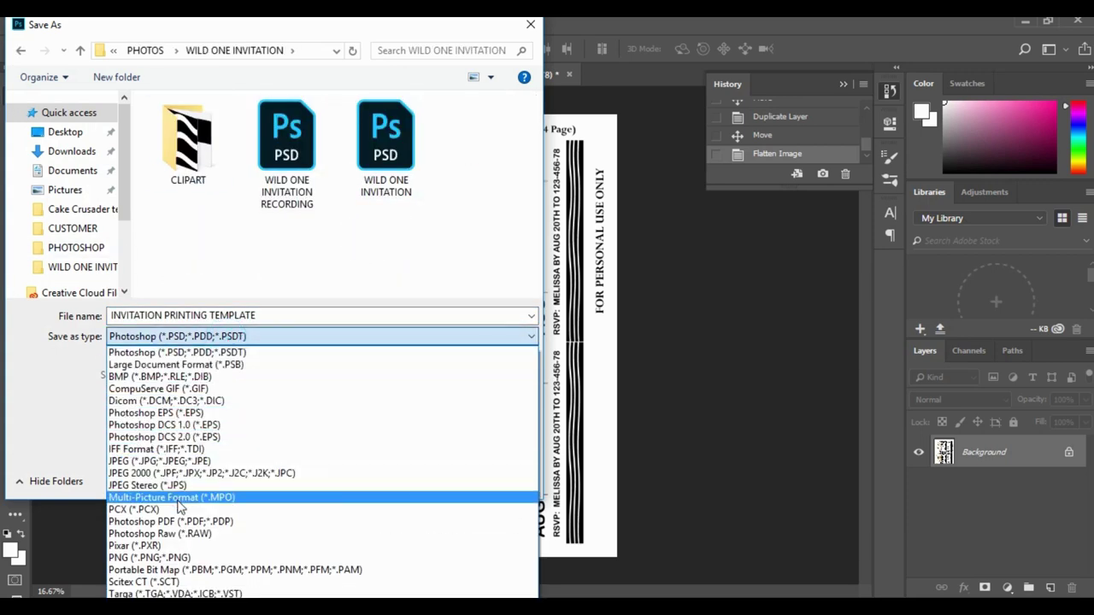
click(171, 522)
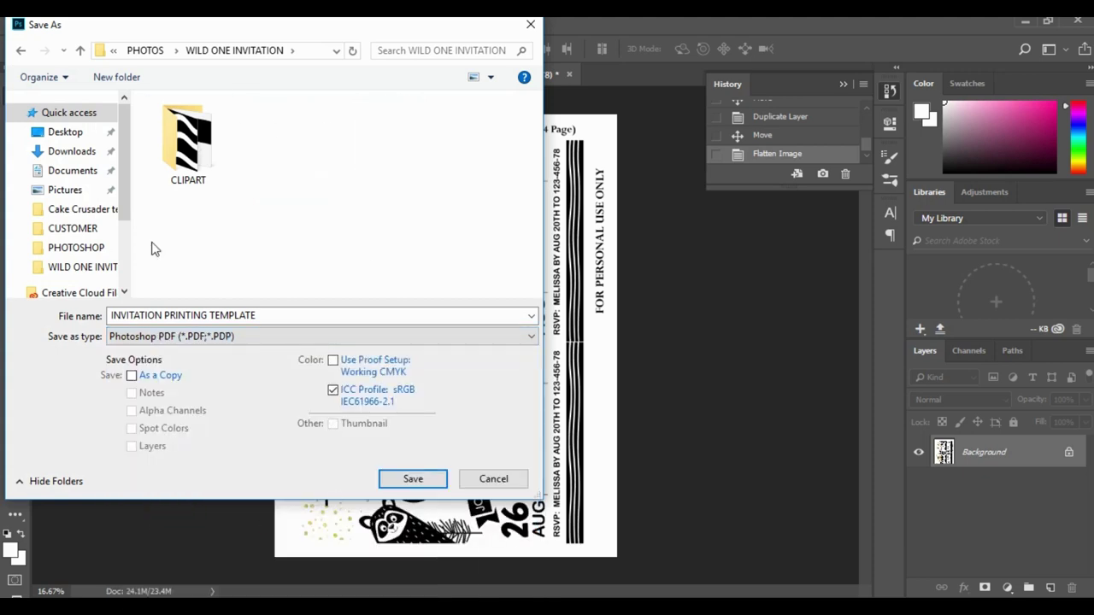
click(428, 481)
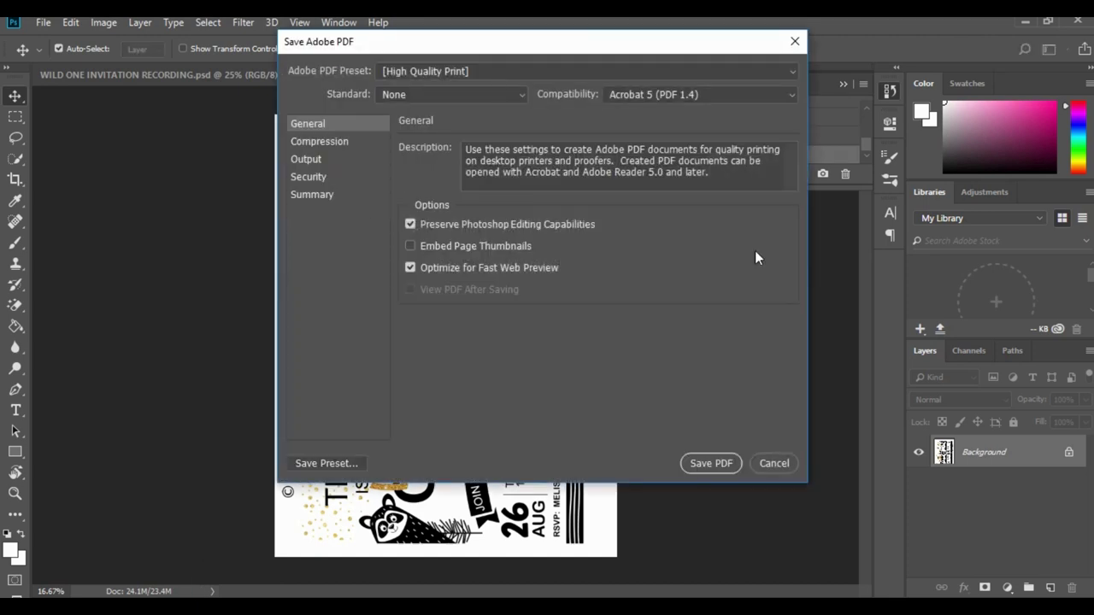
- Turn off Preserve Photoshop Editing Capabilities and Optimize for Fast Web Preview, and save the PDF
click(410, 225)
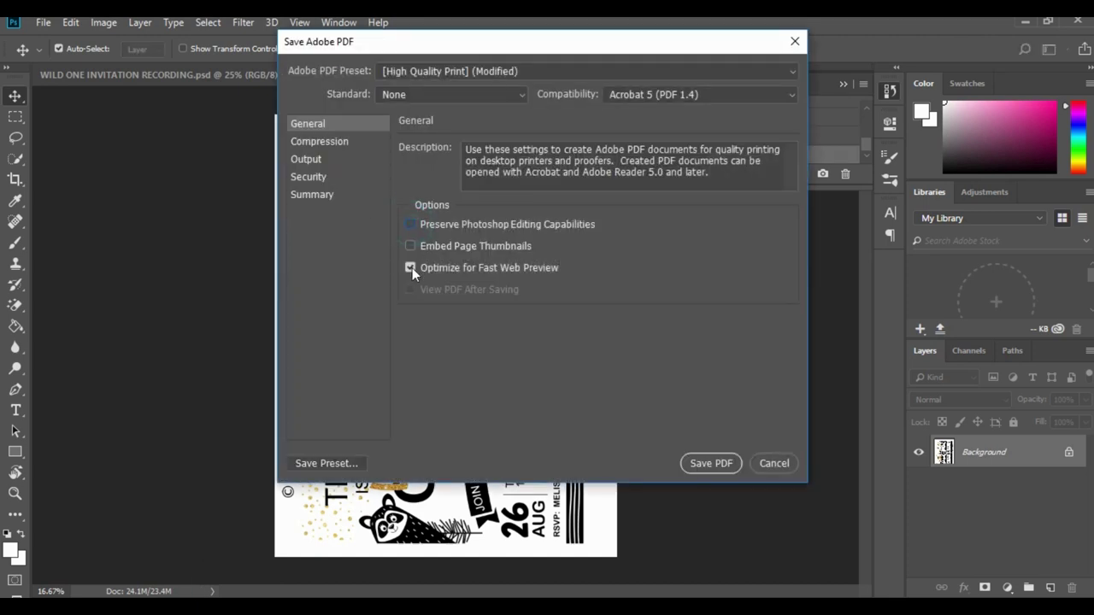
click(410, 268)
click(729, 467)
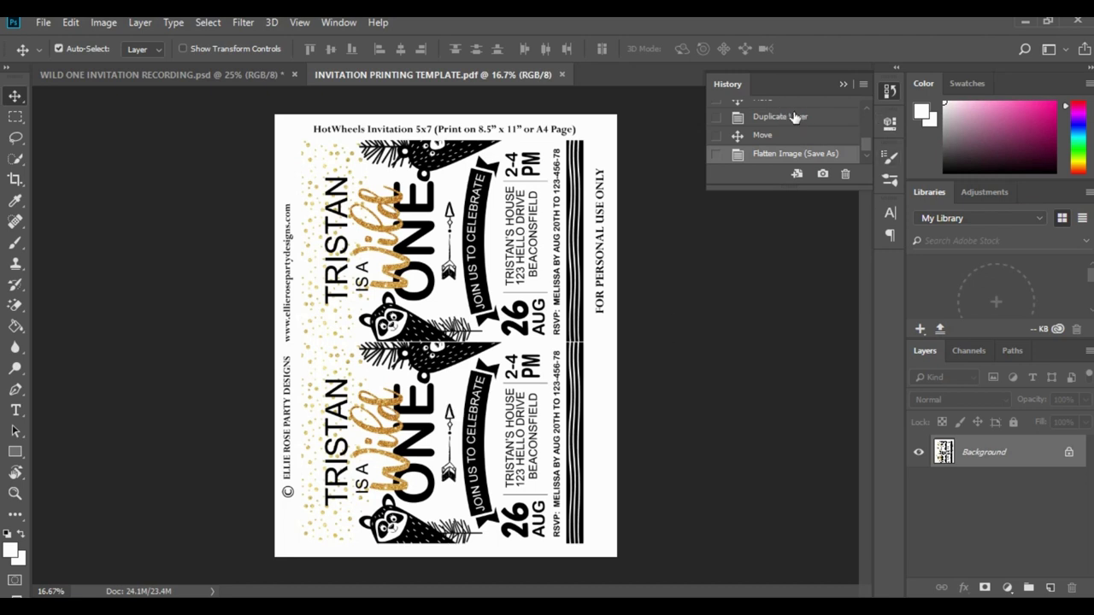
- Restore the printing template's layers from before flattening and save it in Photoshop format over INVITATION PRINTING TEMPLATE.psd in the PHOTOSHOP folder
click(765, 136)
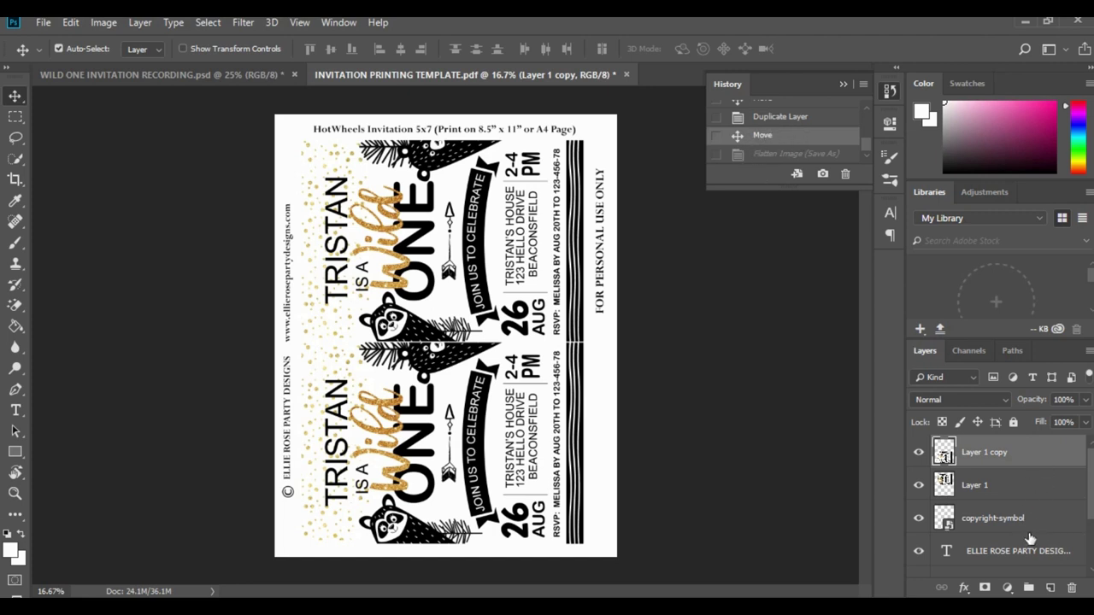
click(41, 24)
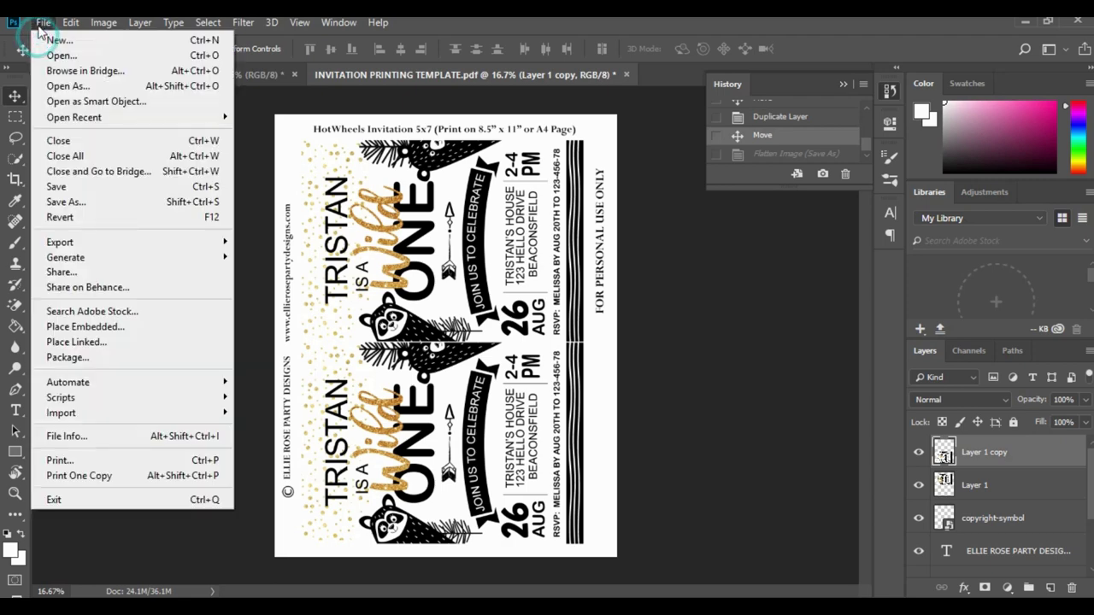
click(59, 203)
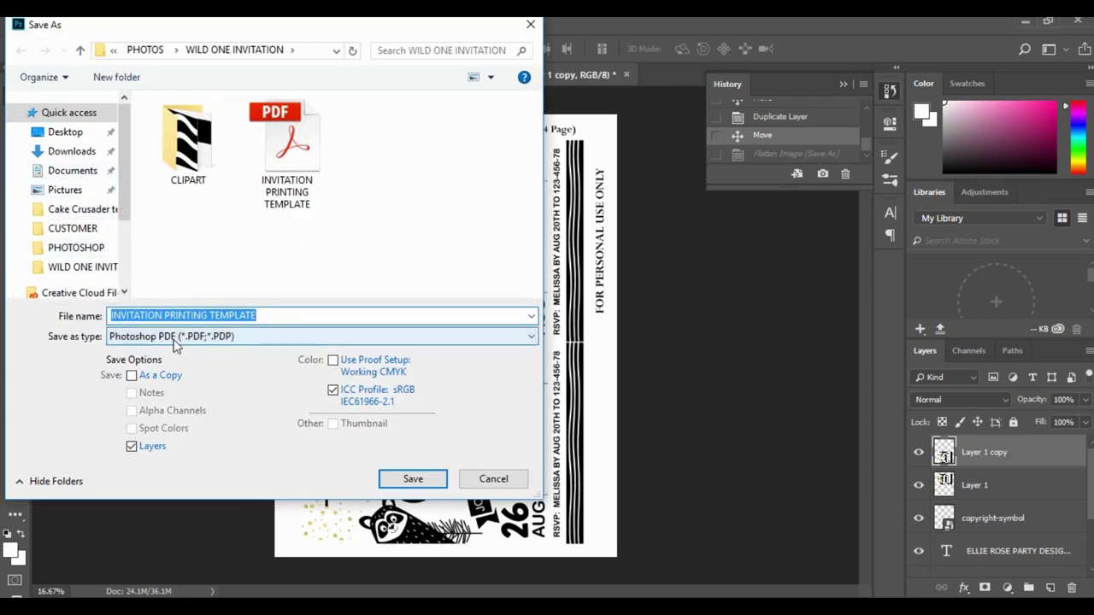
click(180, 338)
click(180, 353)
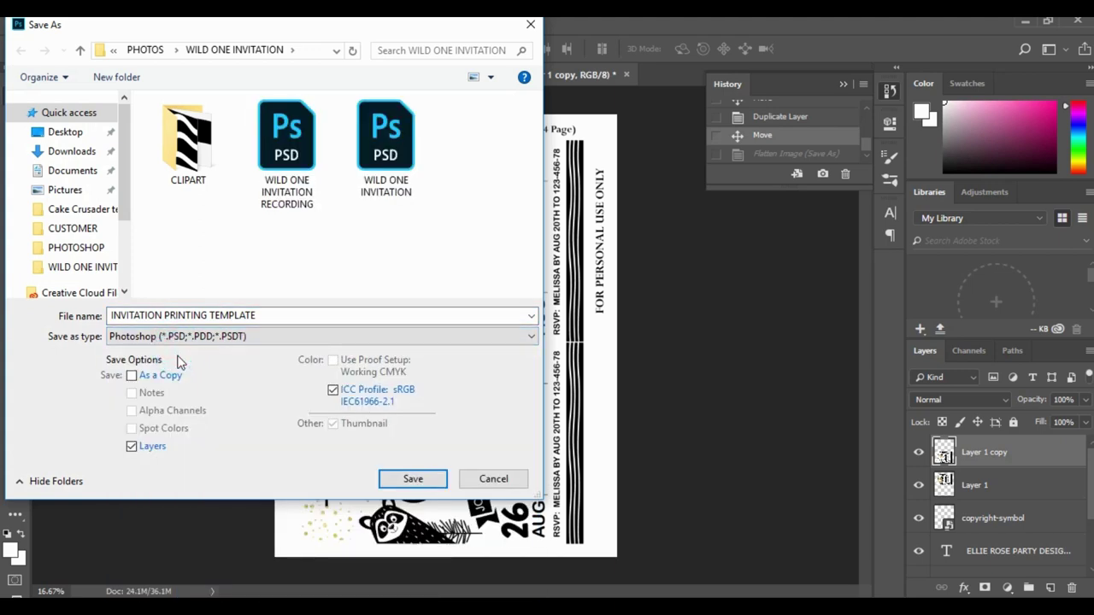
click(147, 50)
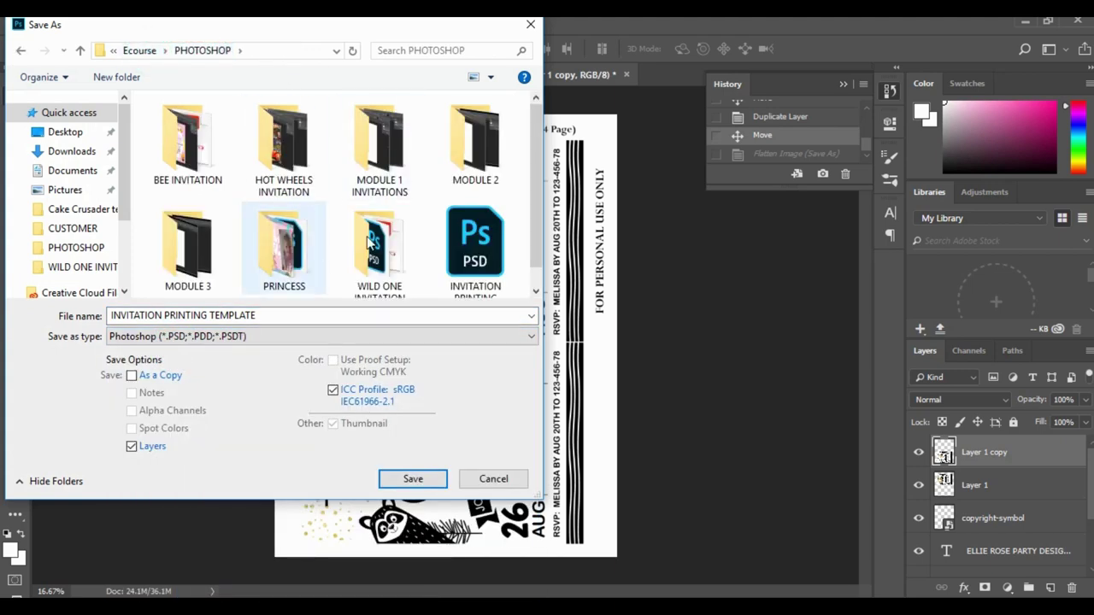
click(468, 255)
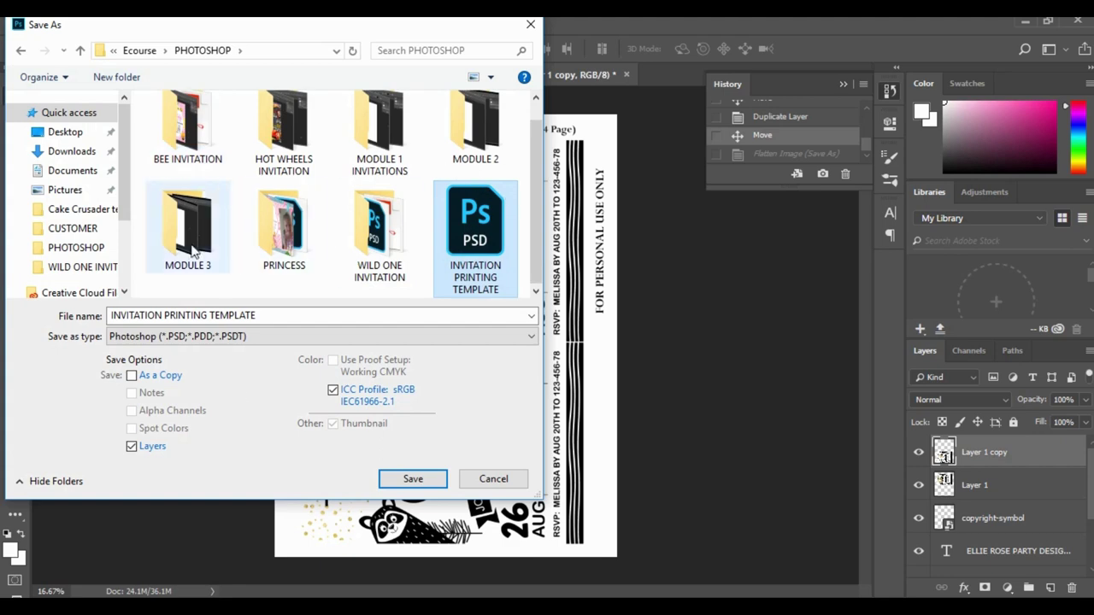
click(430, 480)
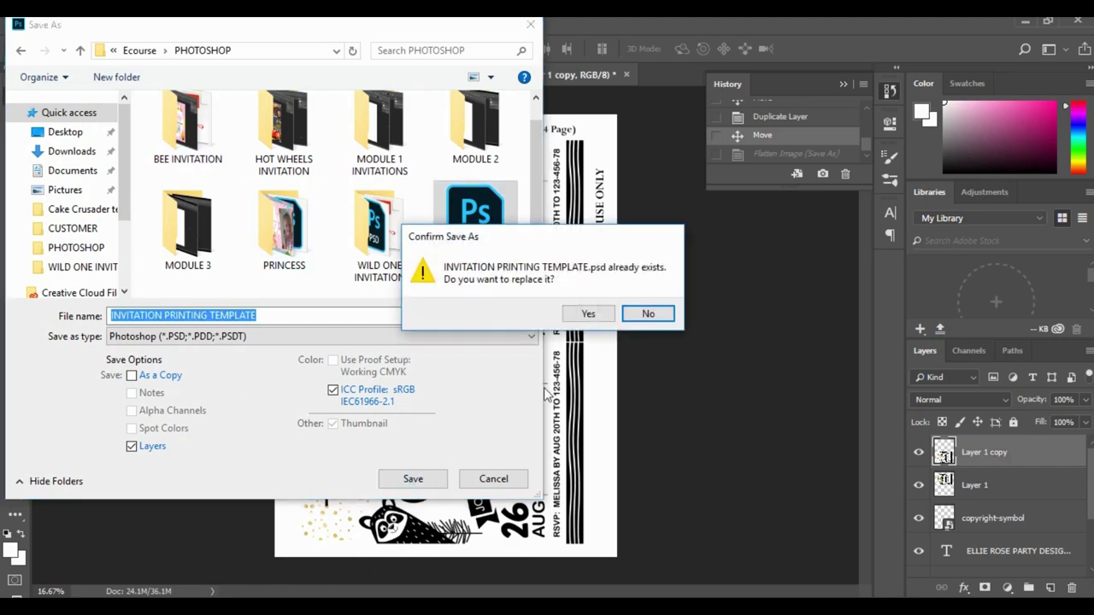
click(577, 316)
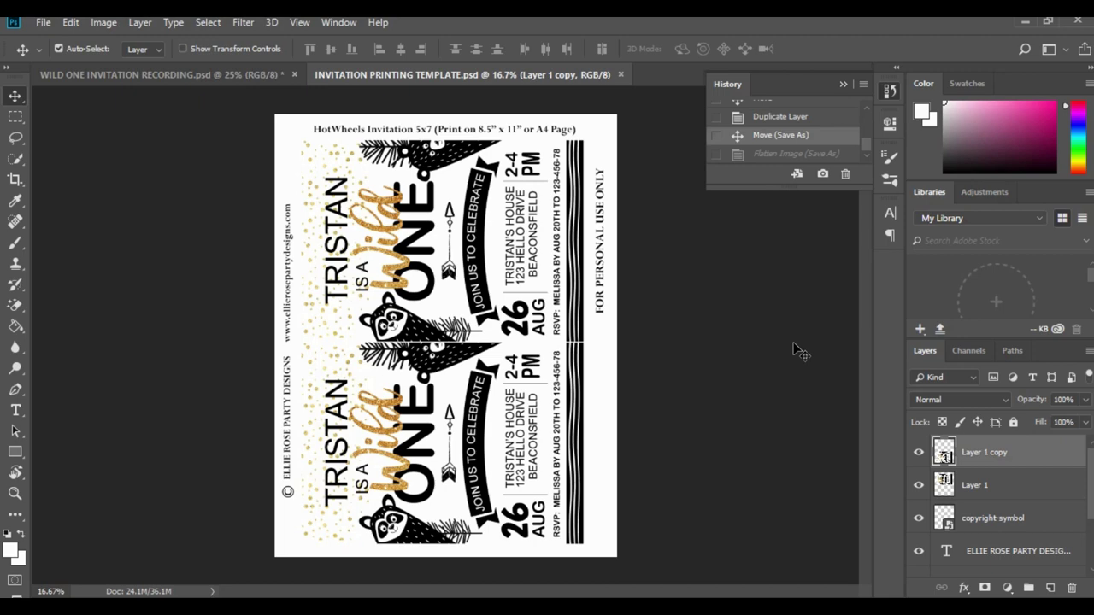
- Close the printing template and return the invitation to its layered state from before flattening
key(ctrl+w)
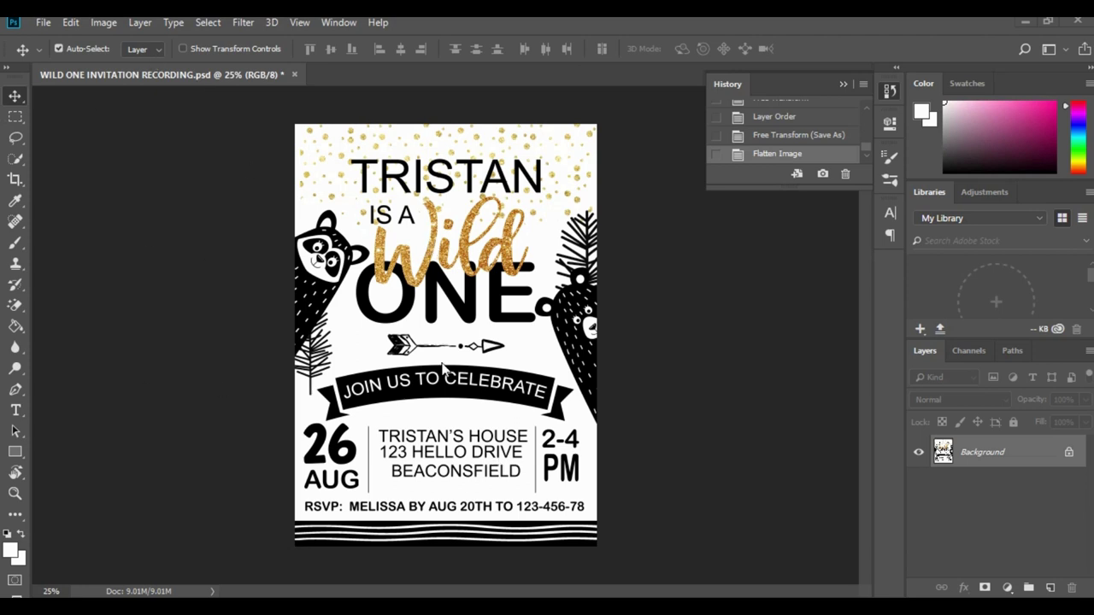
click(798, 137)
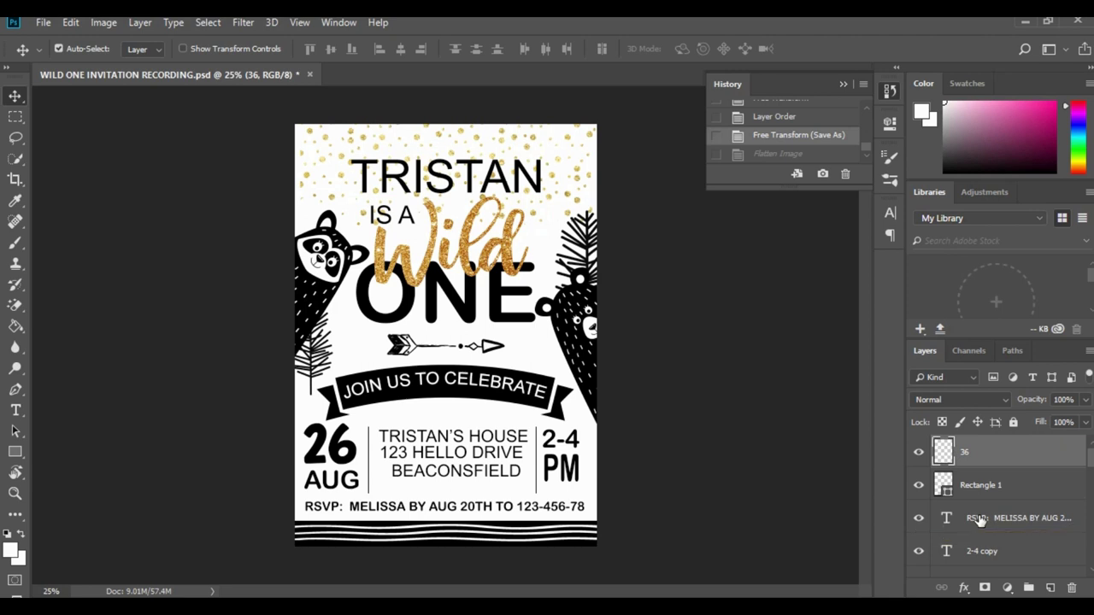
scroll(985, 462, down, 5)
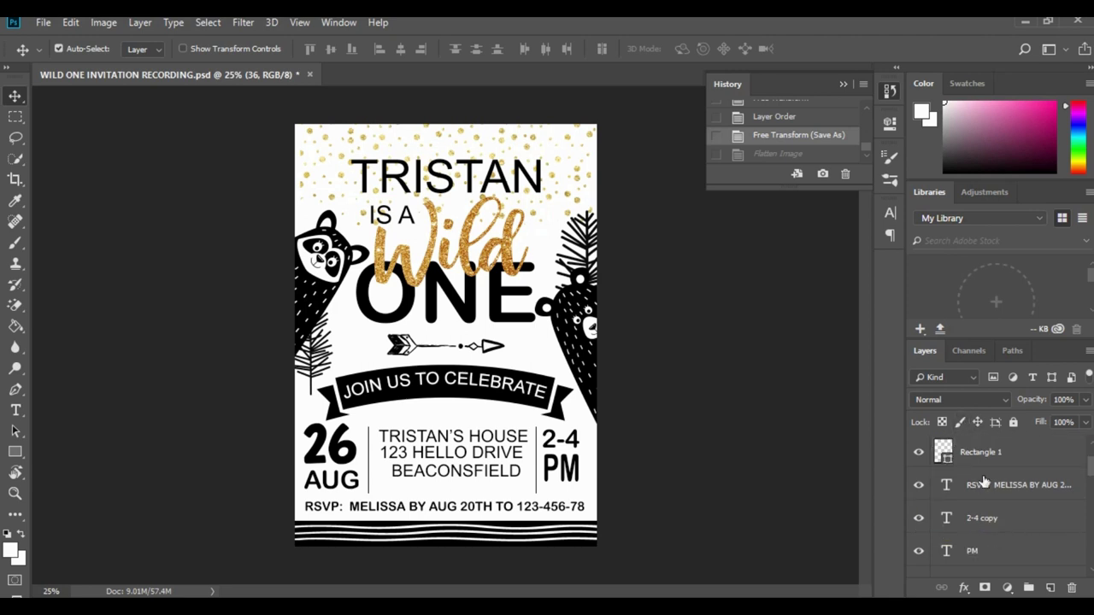
scroll(988, 491, down, 1)
scroll(1005, 504, up, 6)
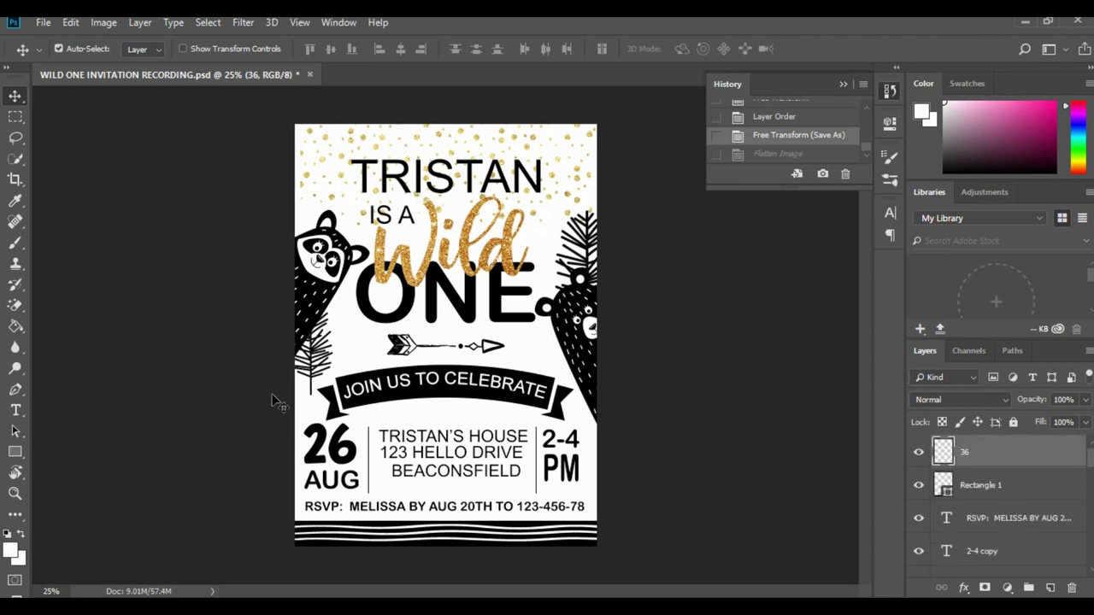
click(445, 202)
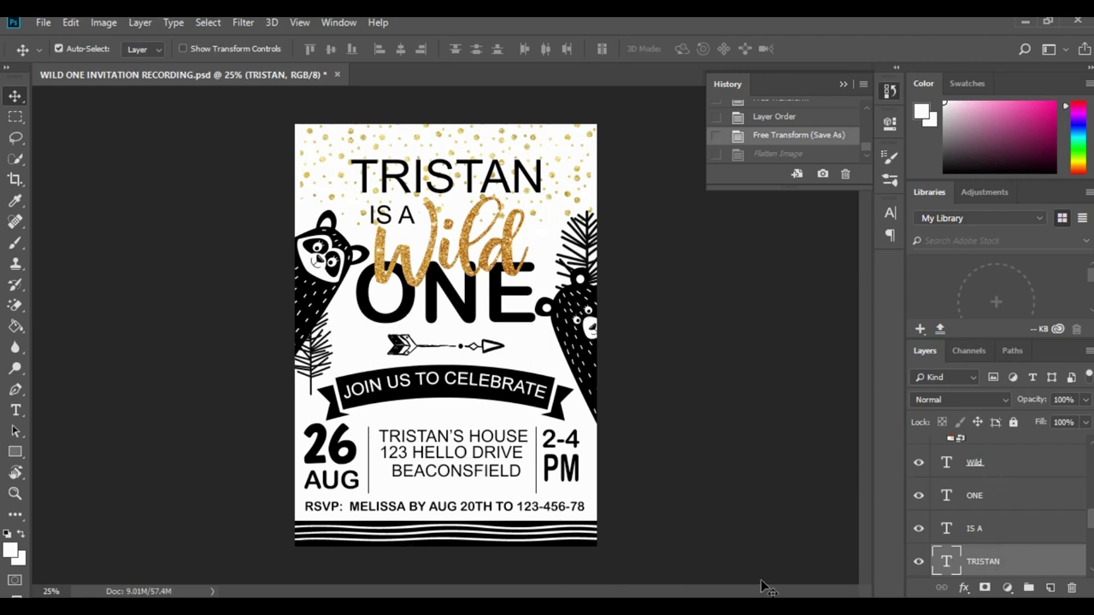
scroll(1013, 501, up, 5)
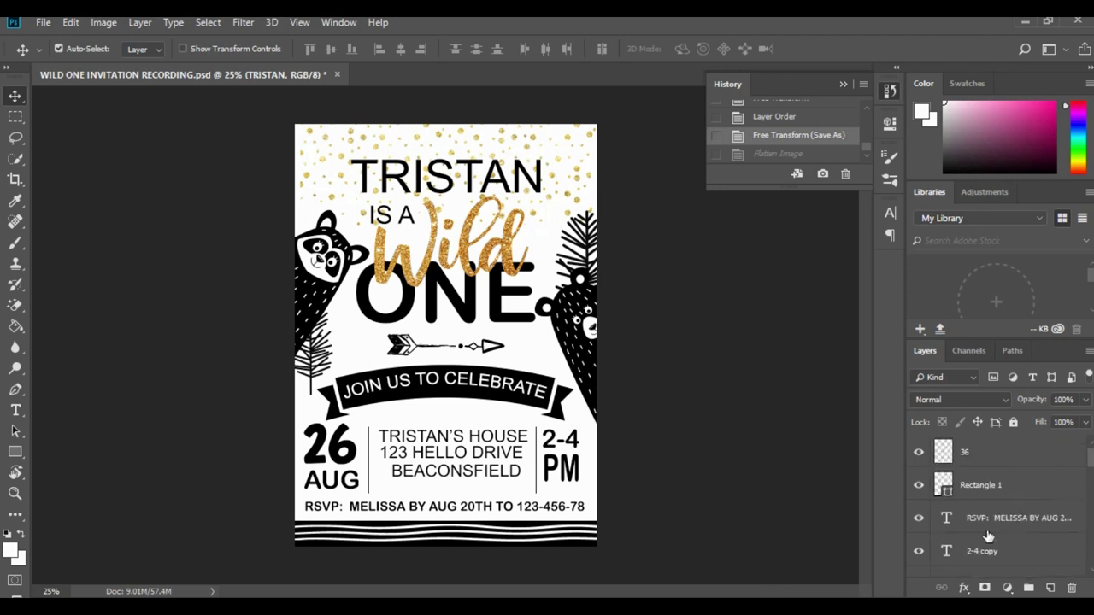
- Save the layered invitation in Photoshop format over WILD ONE INVITATION RECORDING.psd in the WILD ONE INVITATION folder
click(44, 23)
click(69, 203)
click(342, 318)
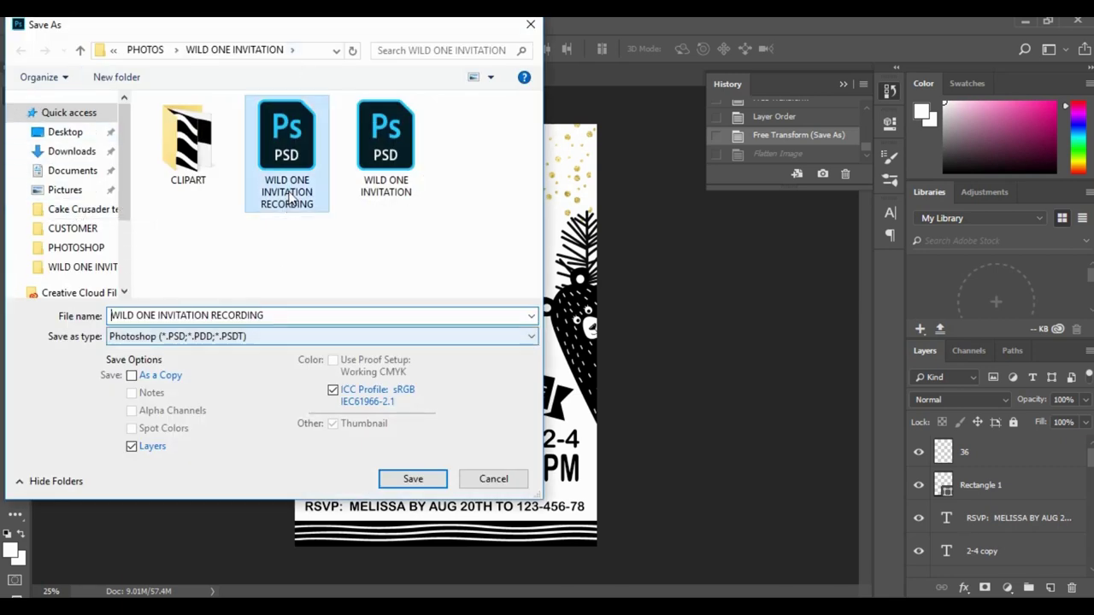
click(410, 478)
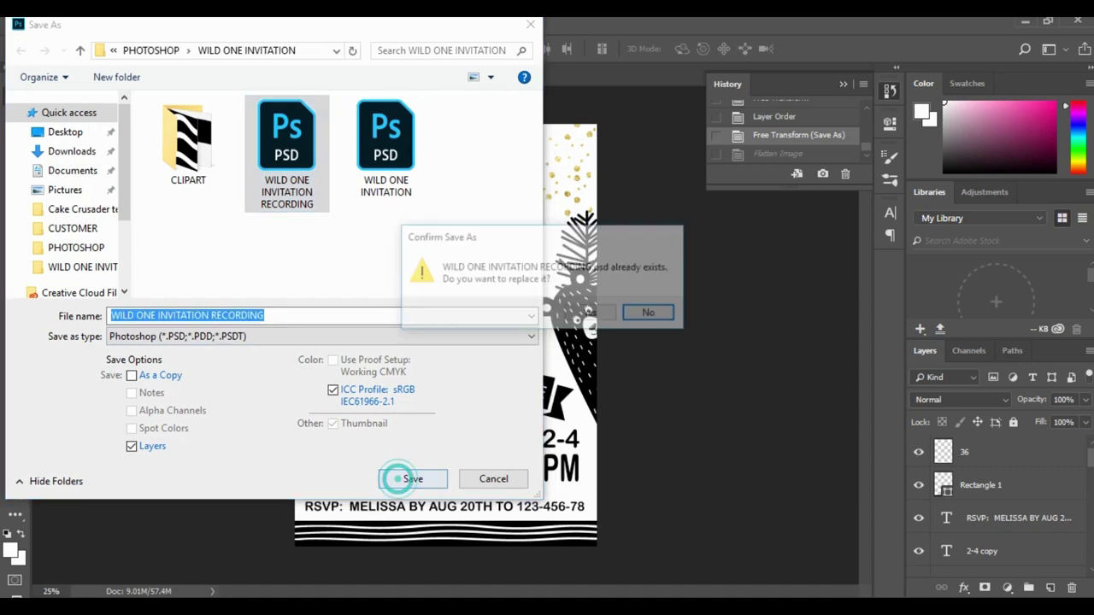
click(590, 315)
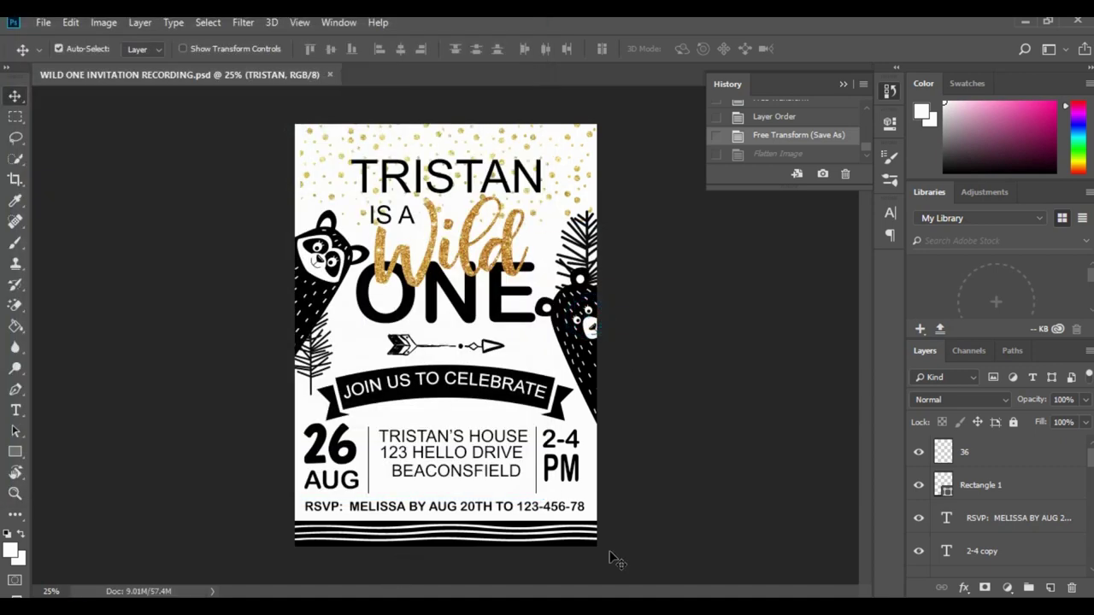